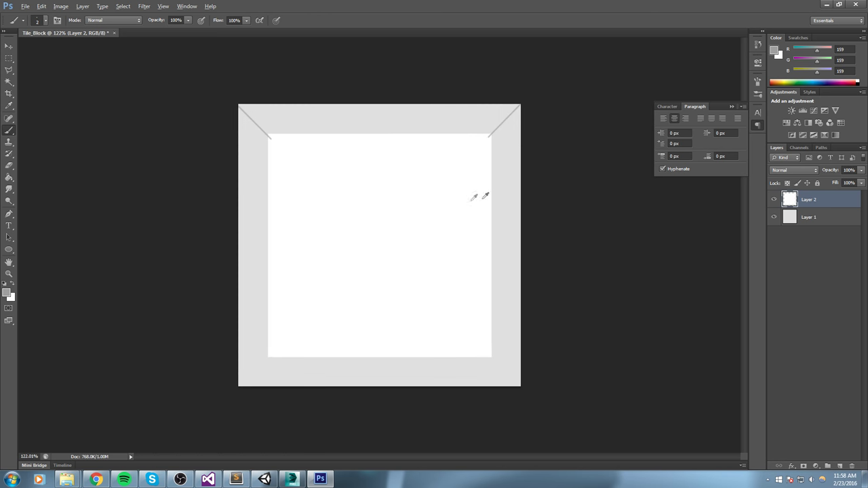
Step: Undo the two diagonal corner lines and add a new layer between Layer 2 and Layer 1
key("ctrl+z")
key("ctrl+alt+z")
left_click(840, 465)
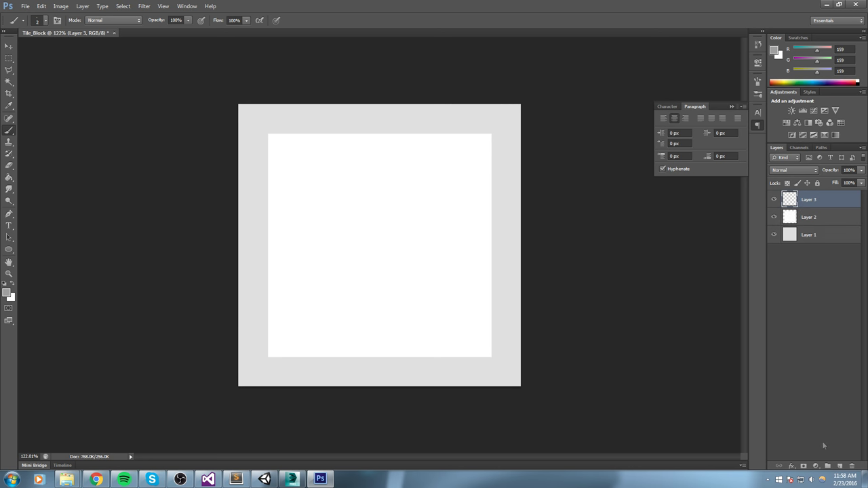
left_click_drag(815, 209, 823, 230)
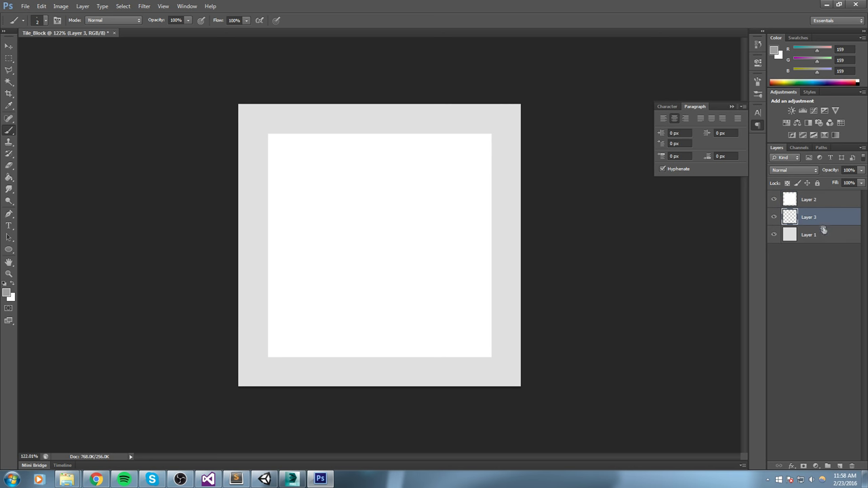
Step: Set the brush size to 5 px
left_click(39, 22)
left_click(87, 37)
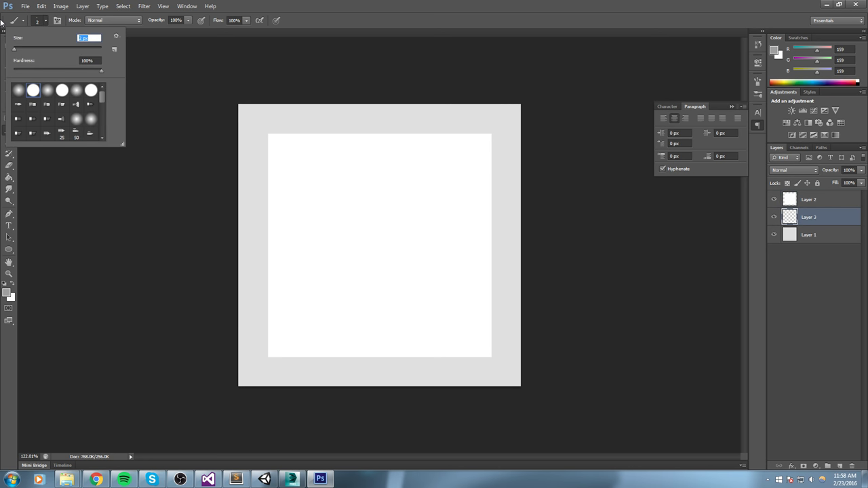
key("Return")
left_click(47, 24)
type("5")
key("Return")
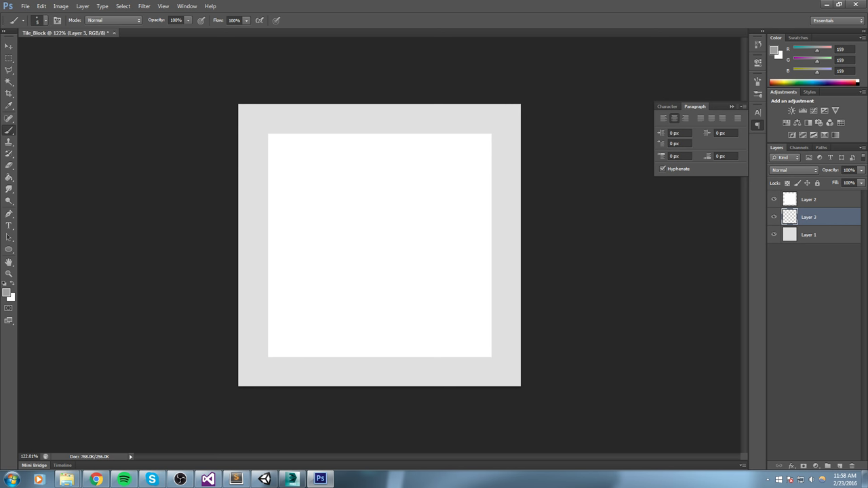
left_click(238, 103, "alt")
scroll(229, 99, "up", 2, "alt")
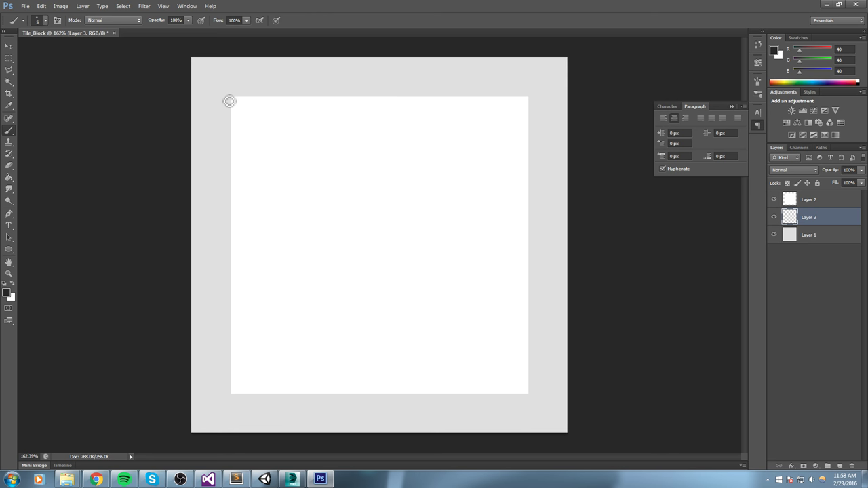
key("ctrl+bracketright")
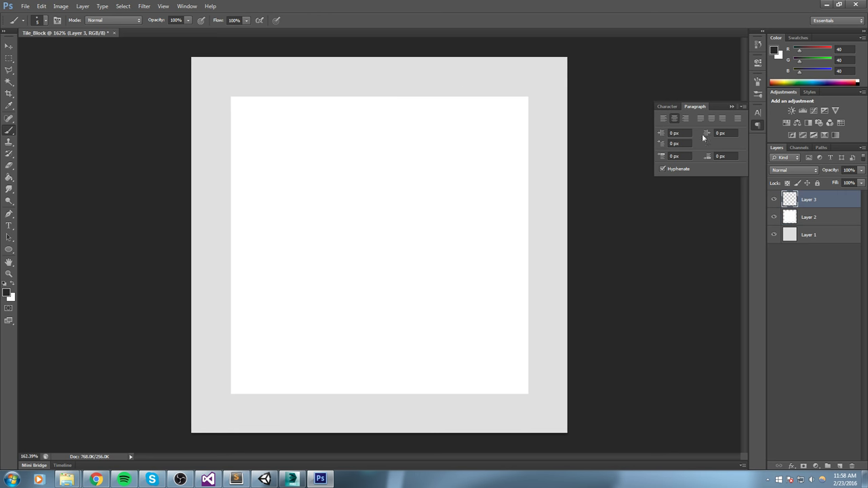
left_click_drag(833, 209, 834, 227)
Step: Set the foreground colour to a medium grey of RGB 137, 136, 136 and activate the Brush tool
left_click(535, 82, "alt")
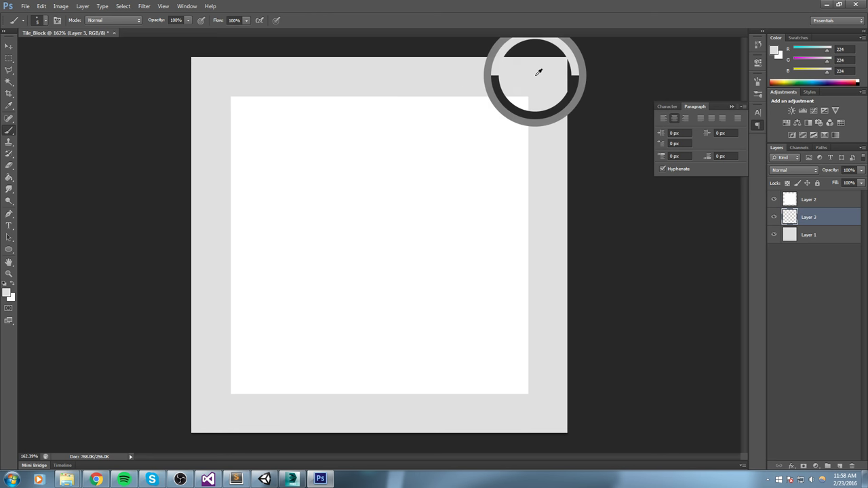
left_click(773, 51)
left_click(402, 291)
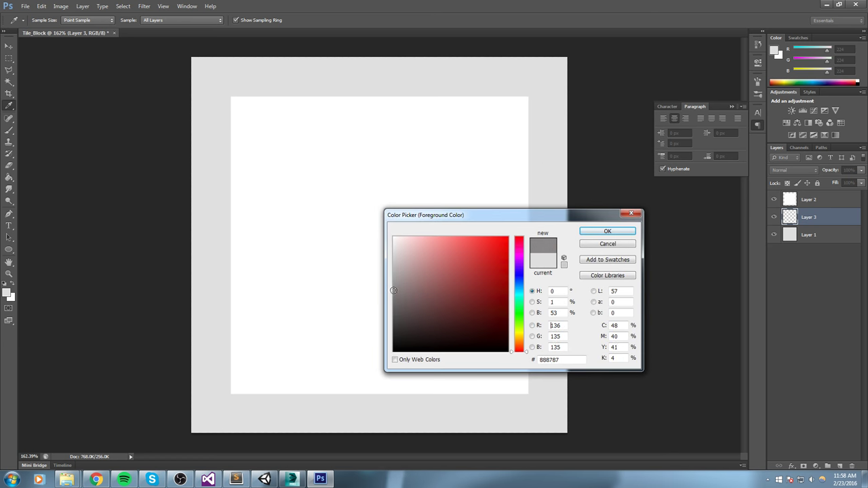
left_click(608, 232)
key("b")
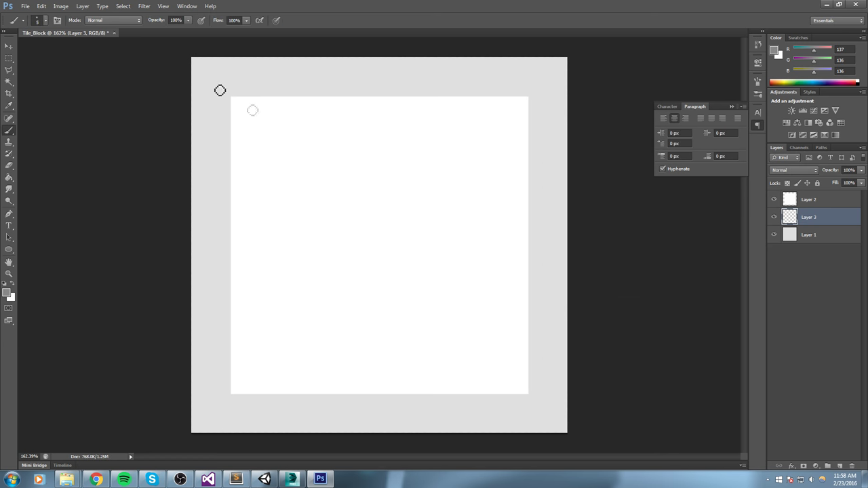
Step: Paint straight grey diagonal lines on Layer 3 connecting each outer corner of the tile to the matching corner of the inner square
left_click(240, 105, "shift")
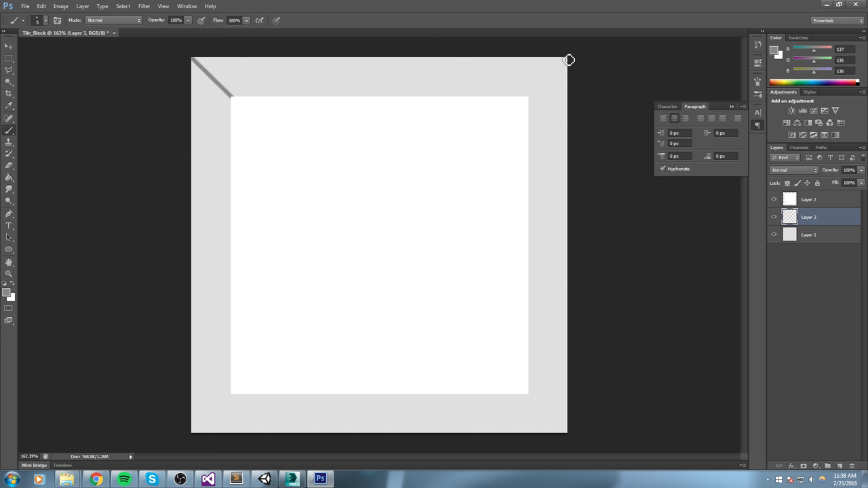
left_click(528, 107, "shift")
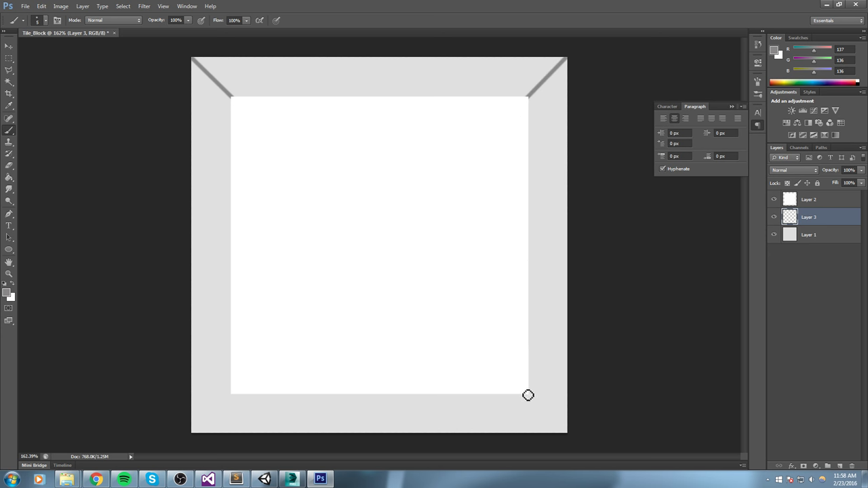
left_click(573, 441)
left_click(526, 394, "shift")
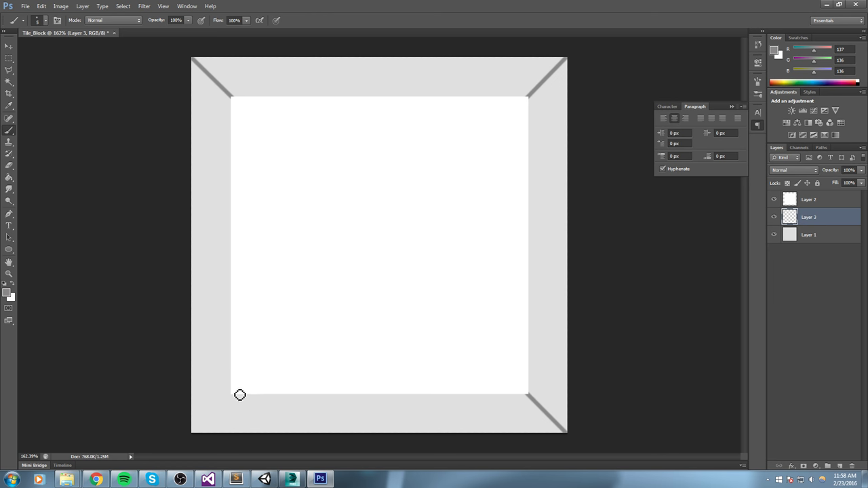
left_click(192, 443, "shift")
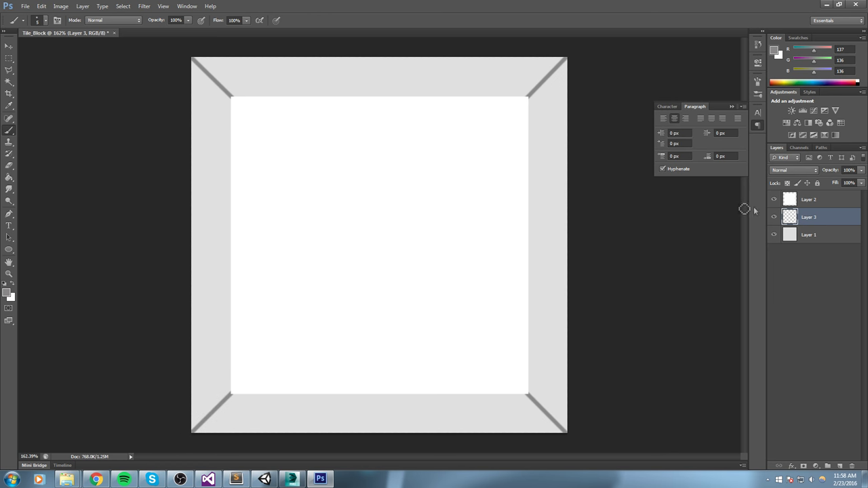
Step: Add an outside Stroke to Layer 2 in the grey 898888 sampled from the corner lines and thicken it slightly
left_click(826, 203)
double_click(839, 205)
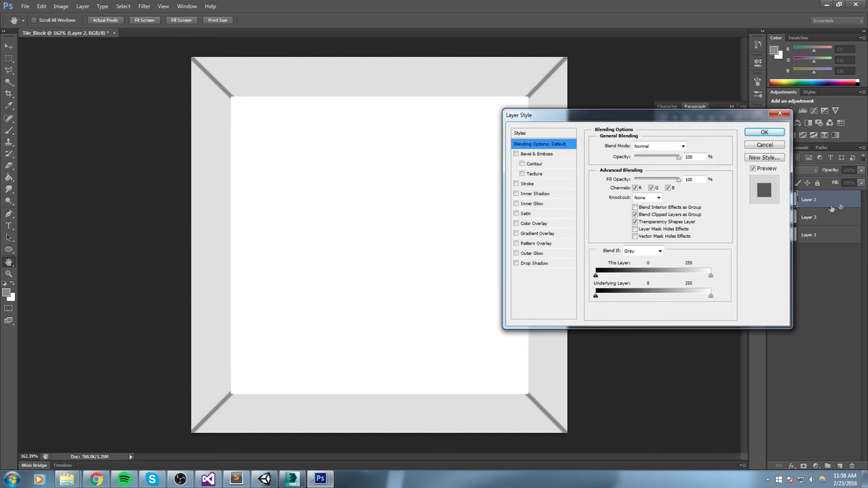
left_click(516, 184)
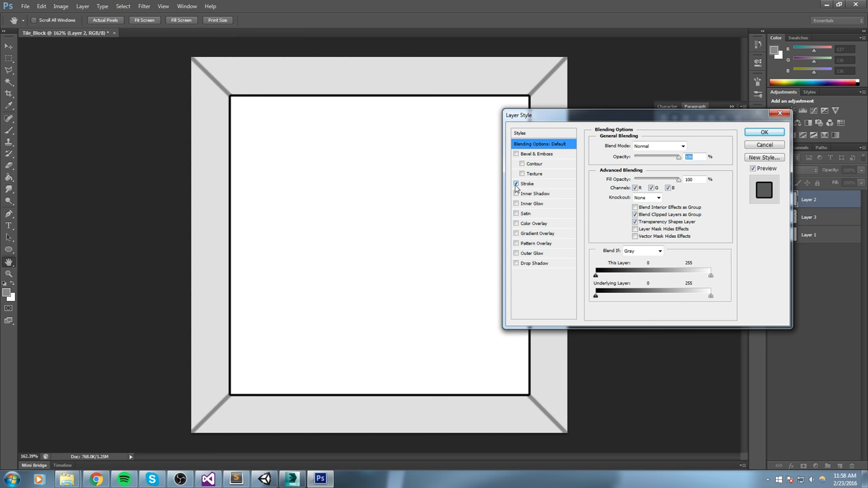
left_click(563, 184)
left_click(621, 207)
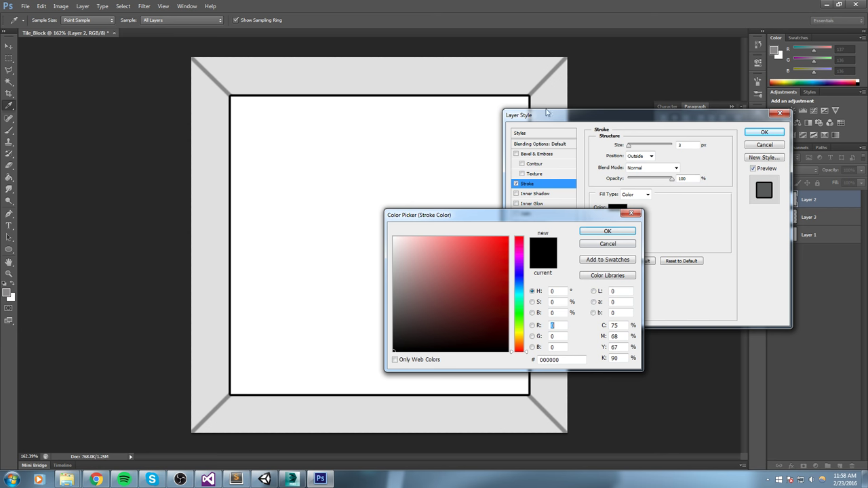
left_click(543, 80)
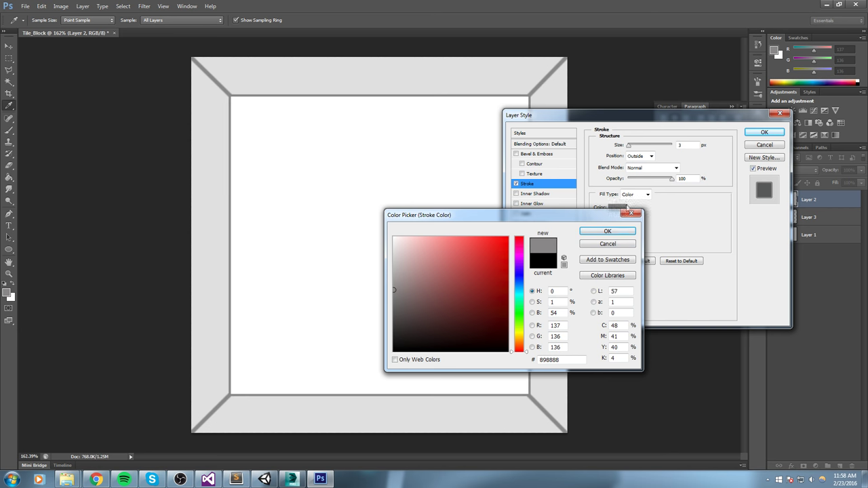
left_click(608, 231)
left_click_drag(628, 145, 630, 149)
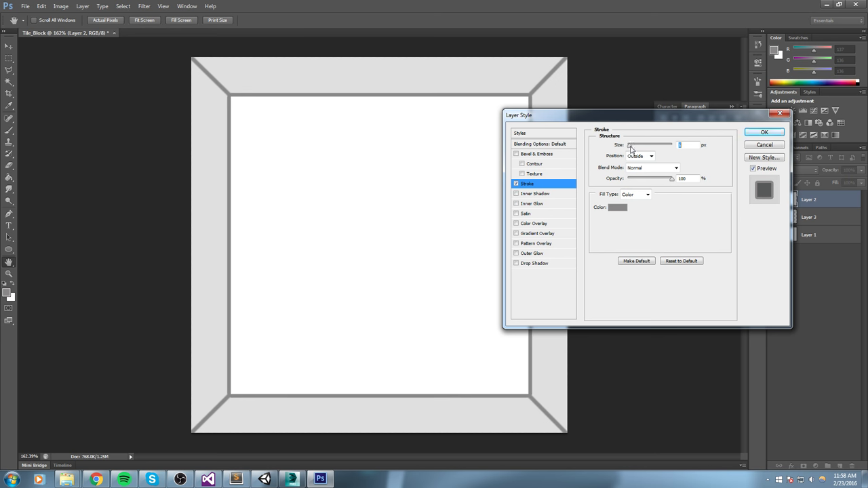
Step: Enable Bevel & Emboss Texture on Layer 2 using the last pattern, with scale at 165% and a slightly negative depth
left_click(522, 174)
left_click(522, 175)
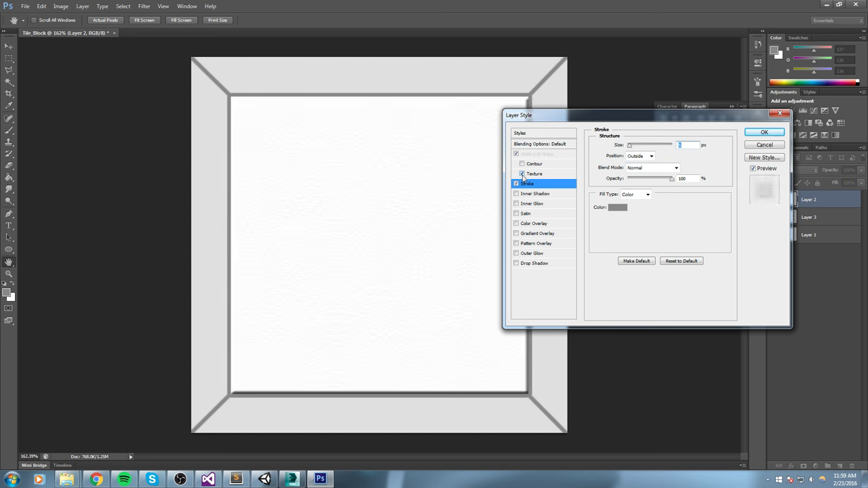
left_click(545, 174)
left_click(629, 157)
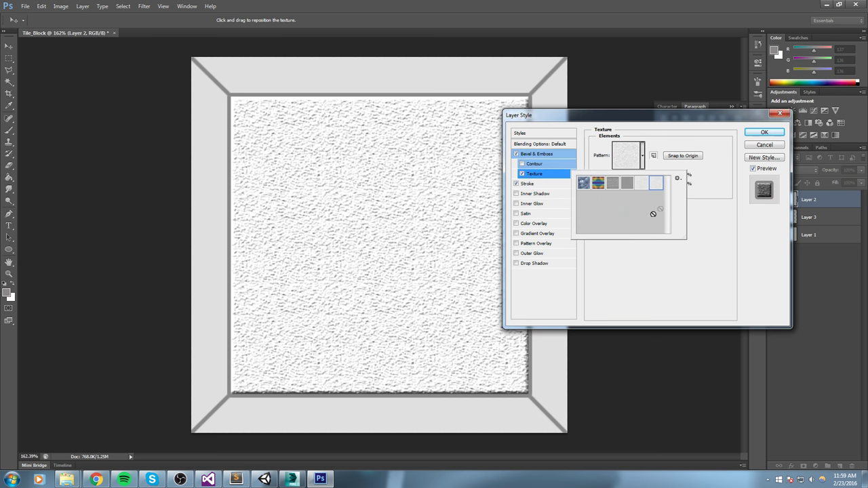
left_click(630, 184)
left_click(615, 185)
left_click(639, 186)
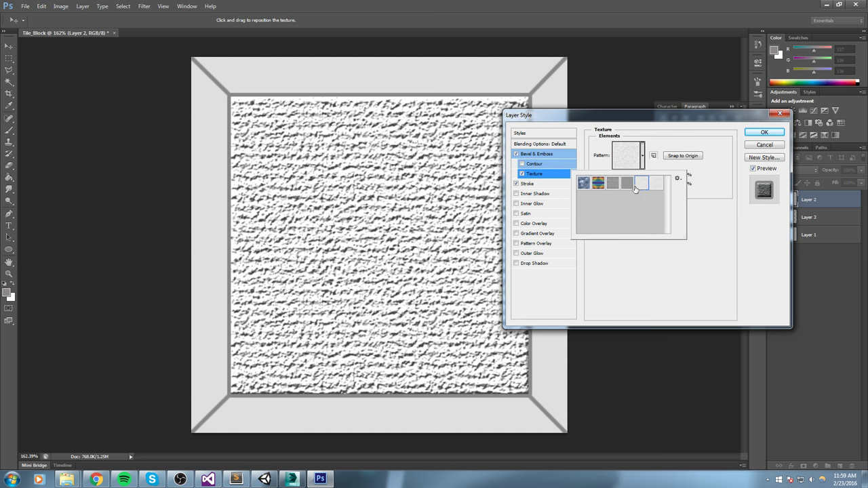
left_click(627, 183)
left_click(657, 184)
left_click(670, 133)
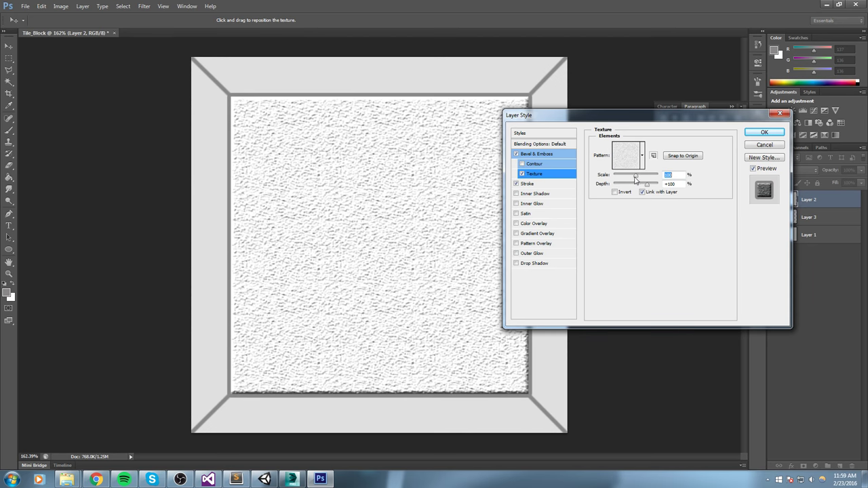
mouse_move(635, 179)
left_mouse_down()
mouse_move(628, 178)
mouse_move(638, 176)
mouse_move(635, 186)
left_mouse_up()
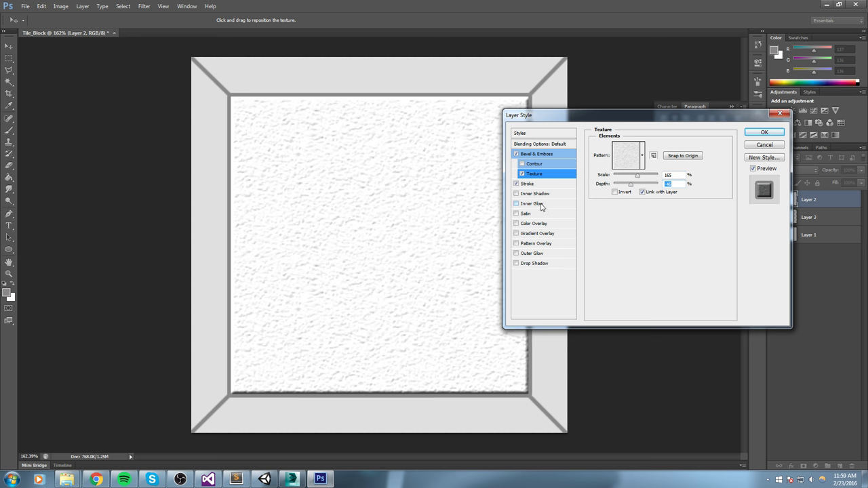
Step: Preview the Inner Shadow effect on Layer 2, switch it off and apply the layer style
left_click(516, 193)
left_click(516, 194)
left_click(516, 193)
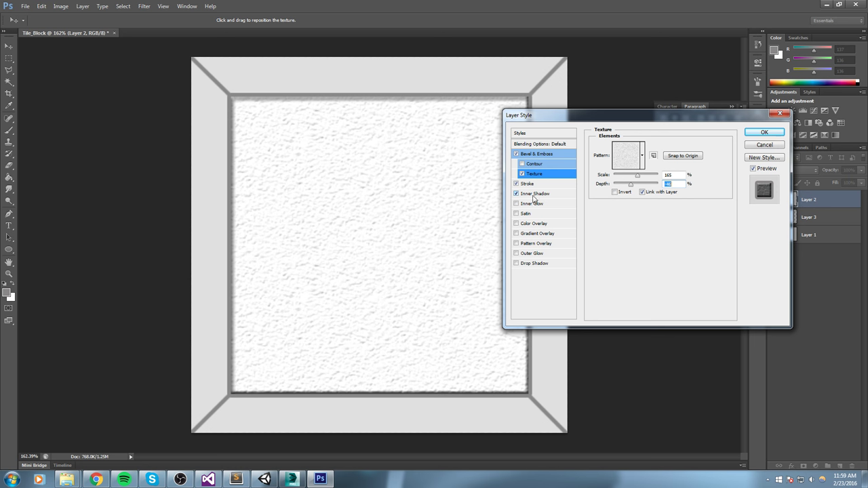
left_click(517, 194)
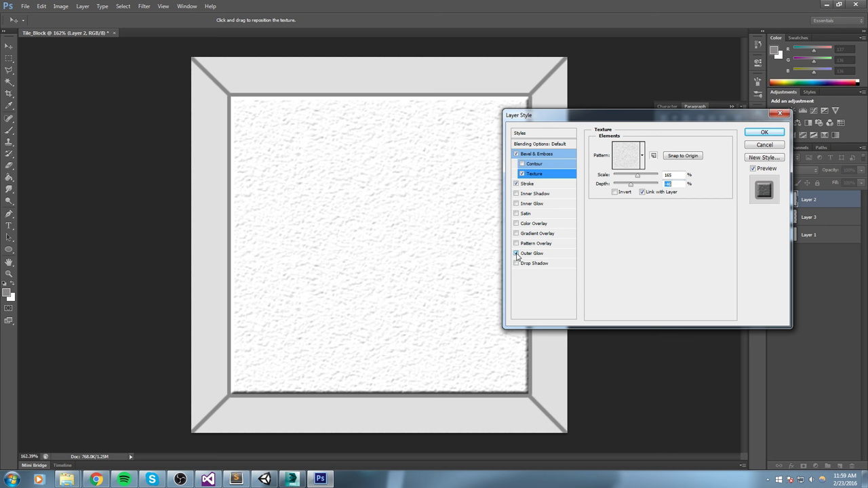
left_click(764, 131)
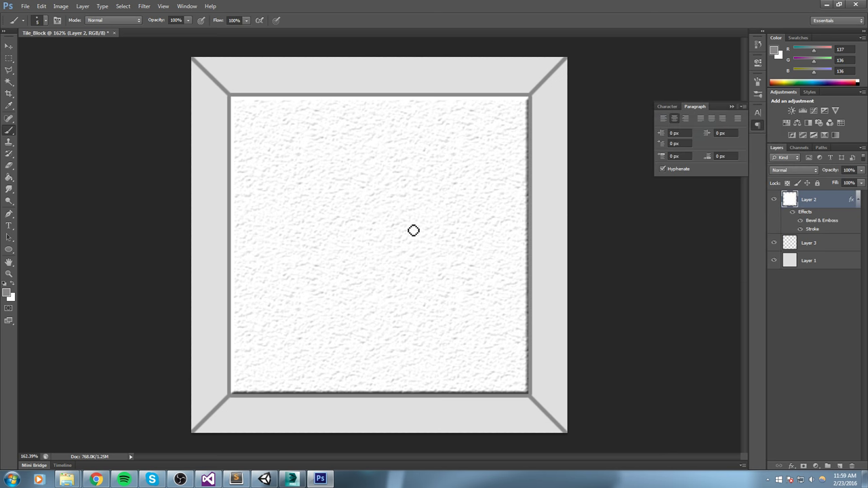
left_click(810, 246)
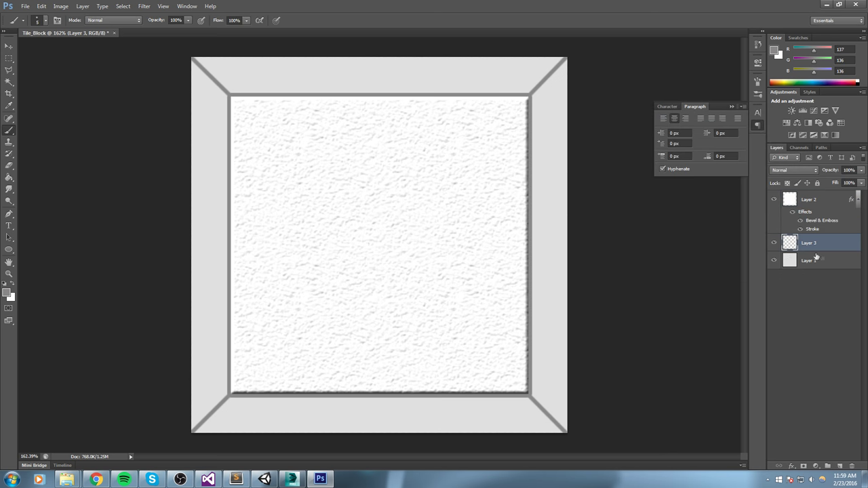
left_click(819, 260)
left_click(773, 243)
left_click(773, 243)
left_click(810, 243)
mouse_move(318, 71)
left_mouse_down()
mouse_move(455, 75)
mouse_move(325, 87)
left_mouse_up()
key("ctrl+z")
left_click(775, 51)
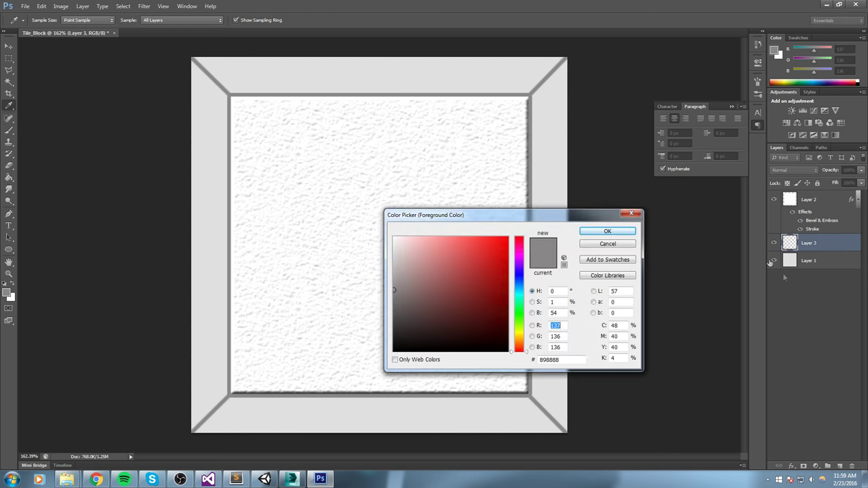
left_click(631, 213)
Step: Add a new layer above Layer 3 and set the foreground colour to white (ffffff)
left_click(840, 467)
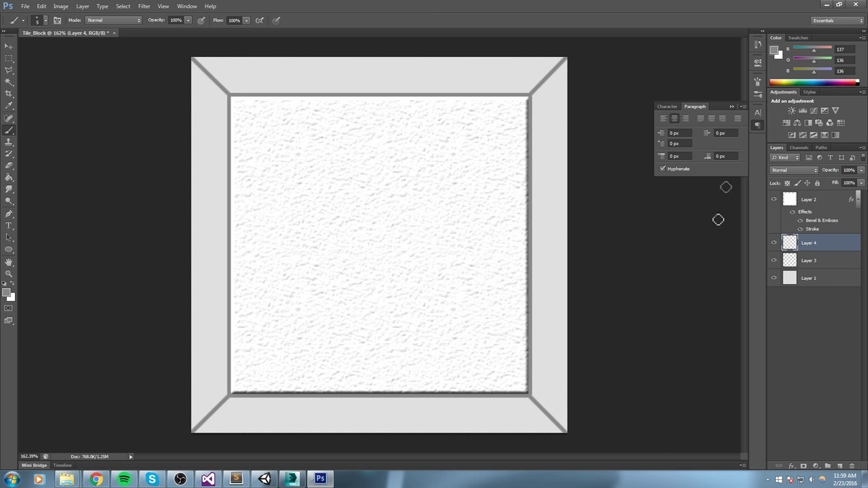
left_click(774, 51)
left_click(374, 227)
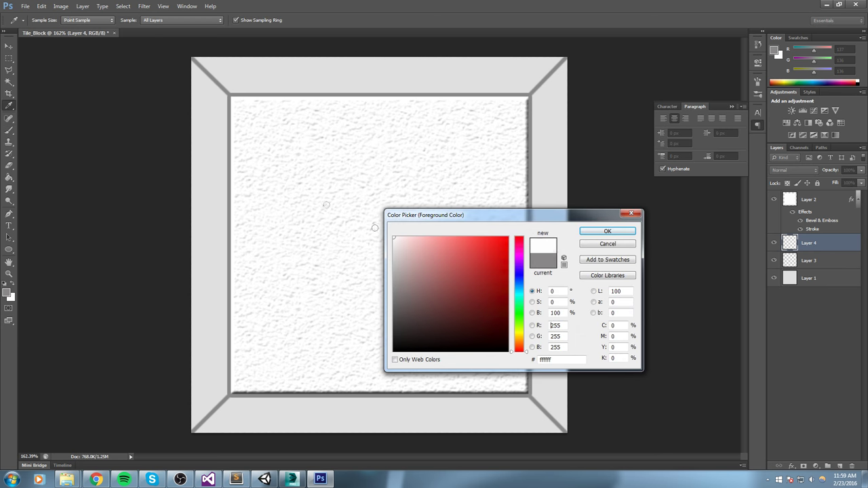
left_click(607, 231)
Step: Move Layer 4 above Layer 2 and paint loose, wavy white highlight strokes along all four sides of the tile's border
left_click_drag(271, 77, 437, 76)
key("ctrl+z")
left_click_drag(820, 250, 825, 193)
mouse_move(248, 73)
left_mouse_down()
mouse_move(342, 65)
mouse_move(519, 79)
mouse_move(532, 68)
left_mouse_up()
left_click_drag(554, 101, 547, 377)
mouse_move(510, 411)
left_mouse_down()
mouse_move(409, 430)
mouse_move(338, 418)
mouse_move(244, 424)
mouse_move(225, 409)
mouse_move(213, 382)
mouse_move(209, 290)
mouse_move(214, 120)
left_mouse_up()
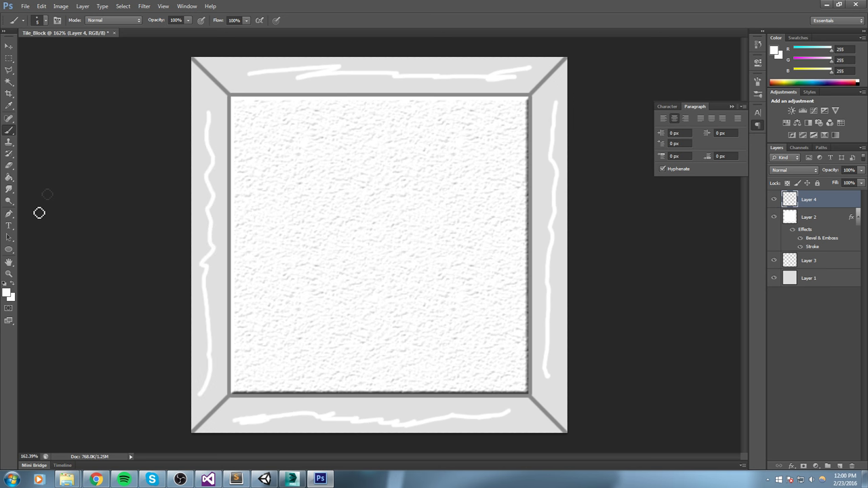
Step: Soften the white highlight down the tile's left border on Layer 4 using the Smudge tool at 50% strength with a 19 px brush
left_click(9, 189)
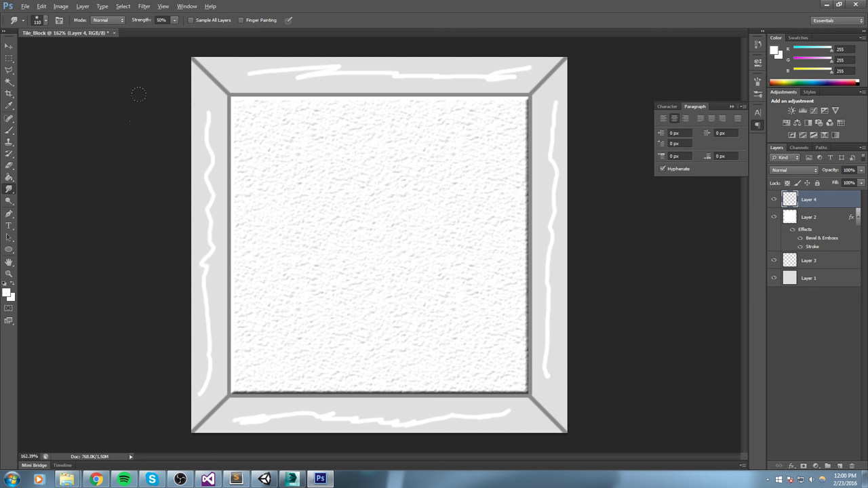
scroll(139, 94, "up", 5, "alt")
scroll(229, 119, "down", 3, "alt")
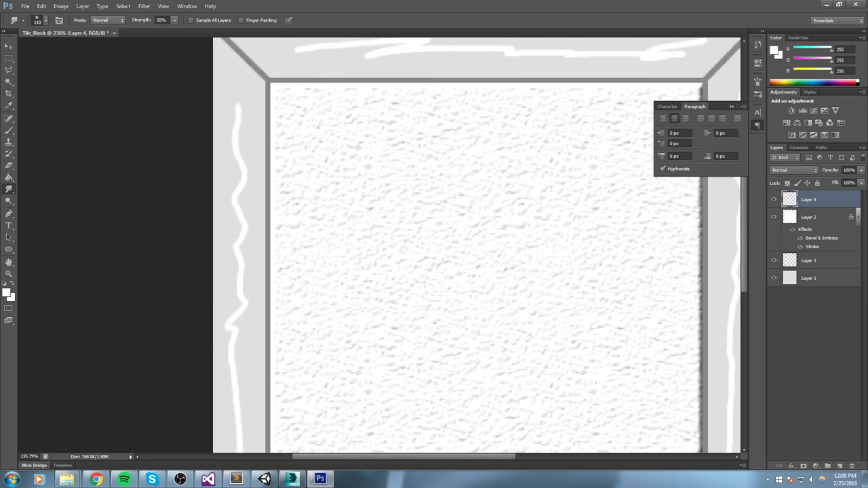
key("ctrl+z")
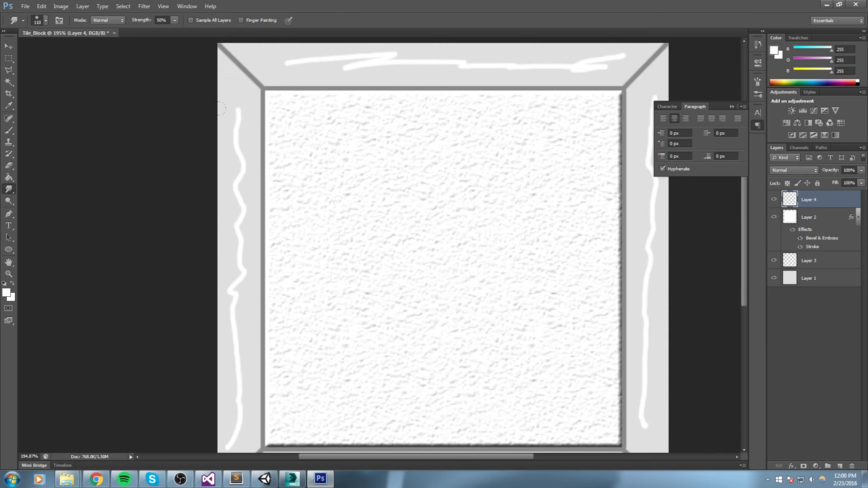
left_click(37, 20)
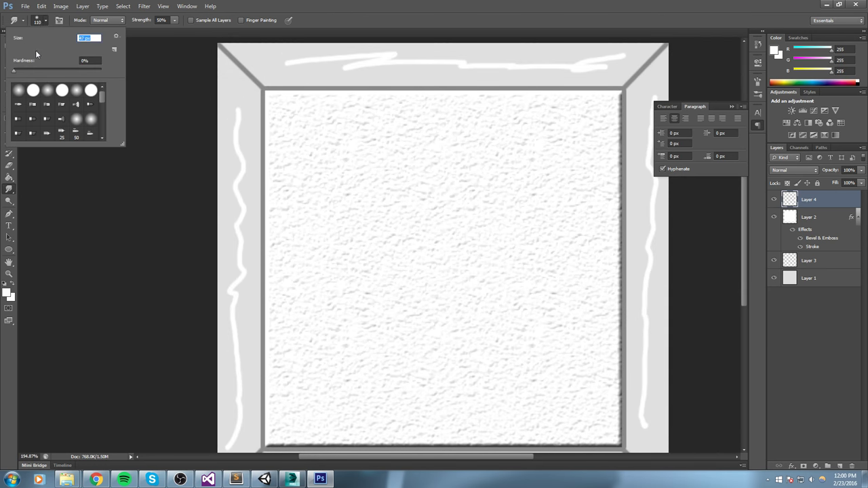
left_click(234, 95)
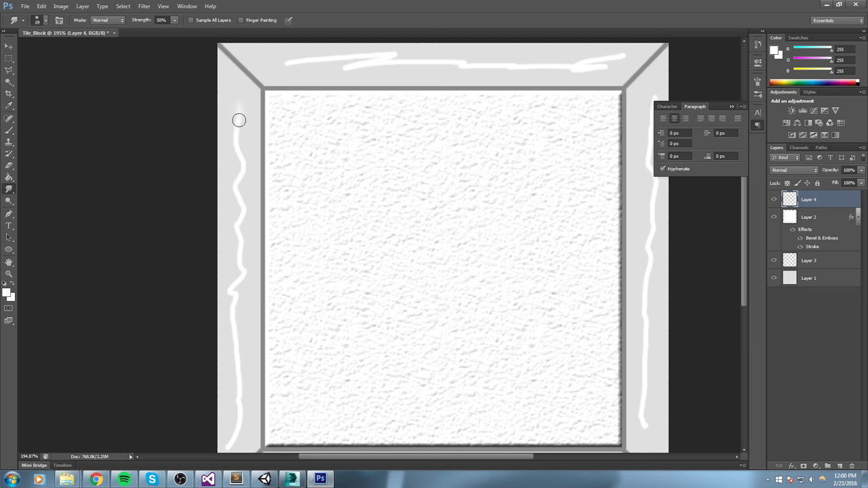
mouse_move(231, 141)
left_mouse_down()
mouse_move(244, 131)
mouse_move(235, 118)
mouse_move(249, 213)
mouse_move(238, 165)
mouse_move(246, 132)
mouse_move(236, 203)
mouse_move(244, 230)
mouse_move(239, 354)
left_mouse_up()
scroll(238, 205, "down", 3)
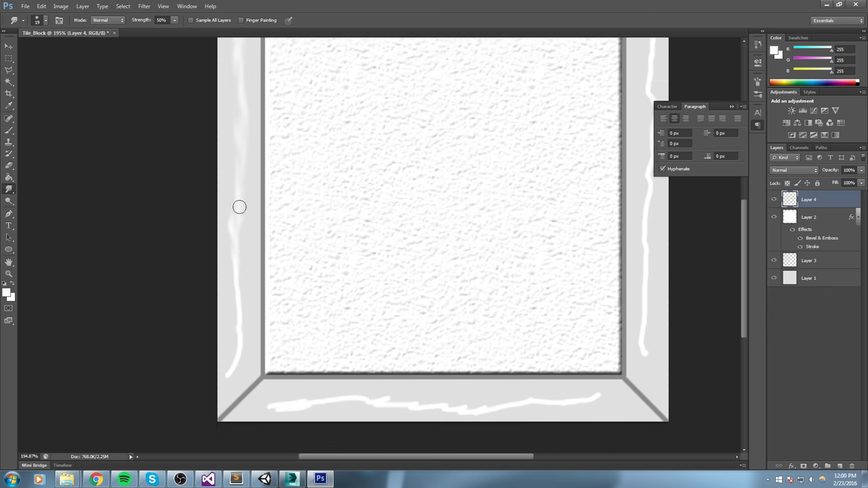
left_click_drag(240, 235, 257, 165)
mouse_move(244, 317)
left_mouse_down()
mouse_move(264, 222)
mouse_move(233, 360)
mouse_move(249, 308)
mouse_move(238, 311)
left_mouse_up()
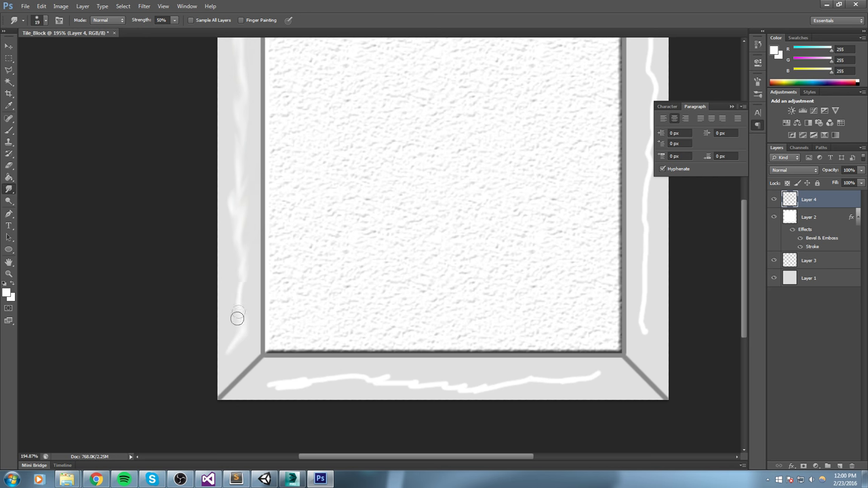
Step: Smudge the white highlights along the tile's bottom, right and top borders into soft streaks
mouse_move(264, 393)
left_mouse_down()
mouse_move(278, 368)
mouse_move(289, 372)
mouse_move(275, 384)
mouse_move(314, 364)
mouse_move(304, 380)
mouse_move(411, 366)
mouse_move(403, 392)
mouse_move(447, 366)
mouse_move(447, 386)
mouse_move(469, 393)
mouse_move(492, 372)
mouse_move(493, 393)
mouse_move(543, 372)
mouse_move(518, 390)
mouse_move(558, 382)
mouse_move(583, 364)
mouse_move(587, 372)
mouse_move(581, 360)
mouse_move(590, 373)
mouse_move(630, 380)
mouse_move(557, 360)
mouse_move(546, 374)
mouse_move(579, 383)
mouse_move(453, 374)
mouse_move(349, 380)
left_mouse_up()
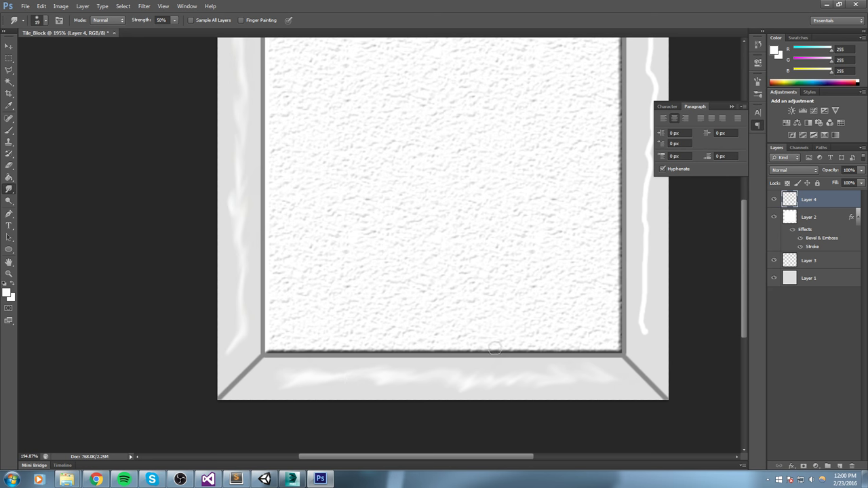
scroll(685, 335, "up", 1)
scroll(684, 335, "down", 3, "alt")
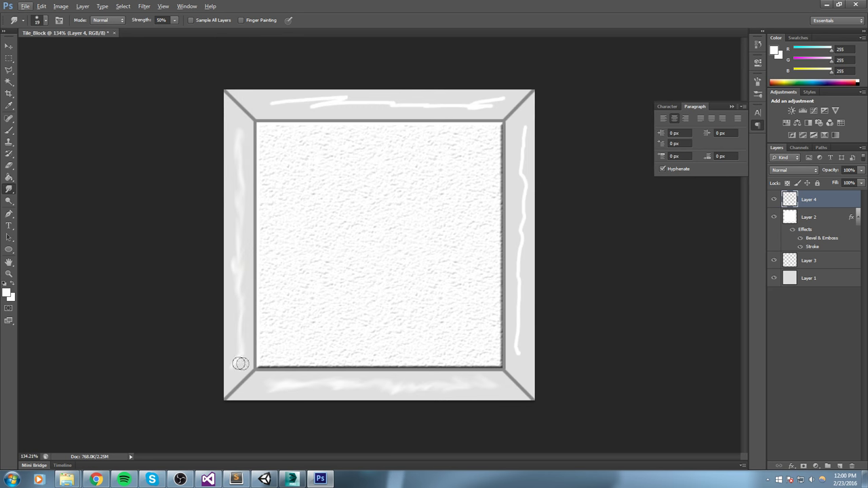
mouse_move(515, 355)
left_mouse_down()
mouse_move(525, 377)
mouse_move(516, 212)
mouse_move(525, 233)
mouse_move(513, 183)
mouse_move(526, 189)
mouse_move(509, 160)
mouse_move(522, 171)
mouse_move(523, 133)
mouse_move(529, 143)
mouse_move(512, 111)
mouse_move(472, 129)
mouse_move(484, 123)
mouse_move(448, 102)
mouse_move(397, 118)
mouse_move(470, 107)
mouse_move(391, 113)
mouse_move(294, 105)
left_mouse_up()
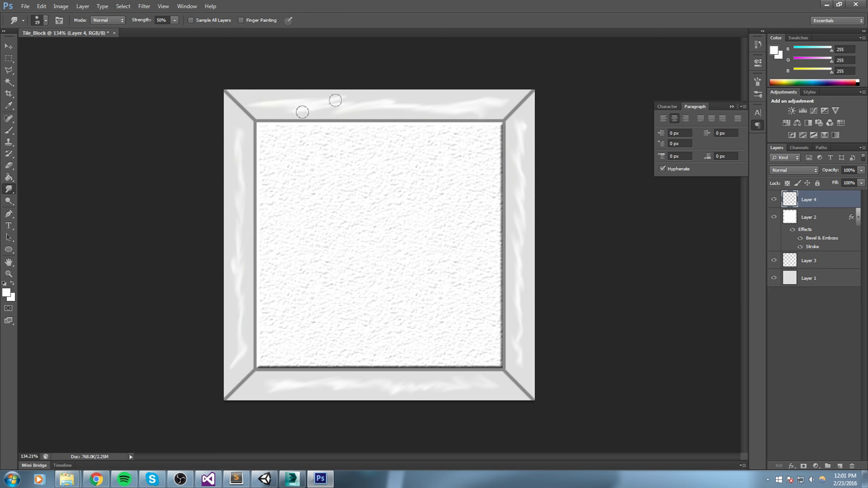
Step: Lower Layer 4's opacity to 54%
left_click(861, 171)
left_click_drag(827, 181, 841, 182)
scroll(610, 167, "down", 6, "alt")
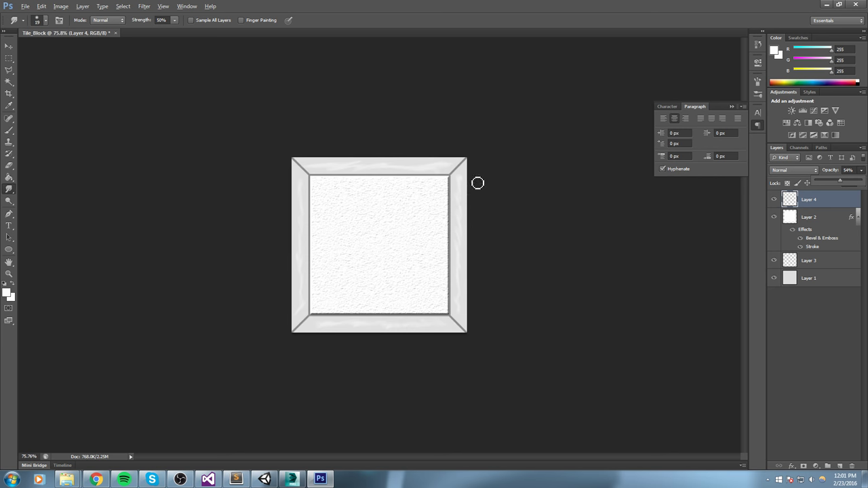
scroll(394, 180, "down", 2, "alt")
scroll(323, 162, "up", 3, "alt")
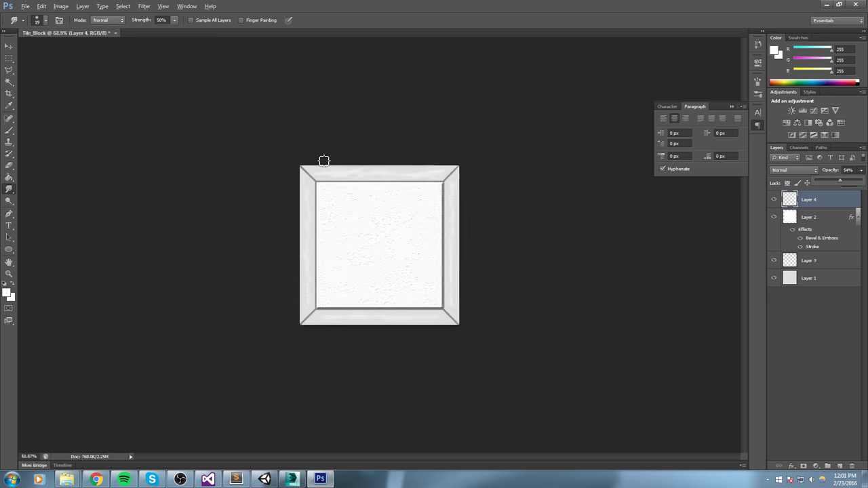
Step: Save the layered document as Tile_Block.psd in the MobileRB project folder with Maximize Compatibility on
left_click(29, 6)
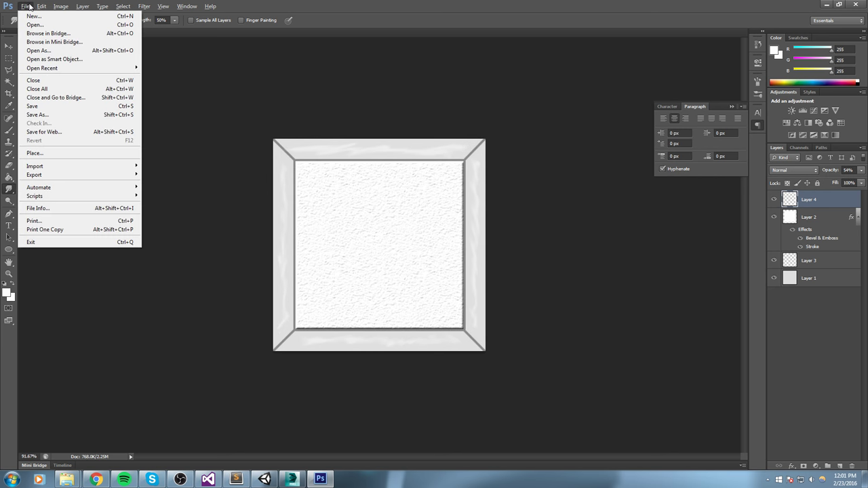
left_click(37, 114)
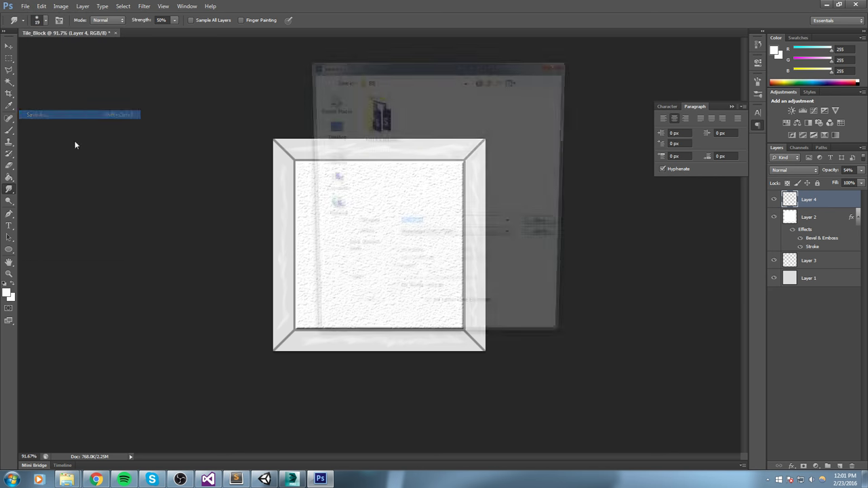
left_click(402, 210)
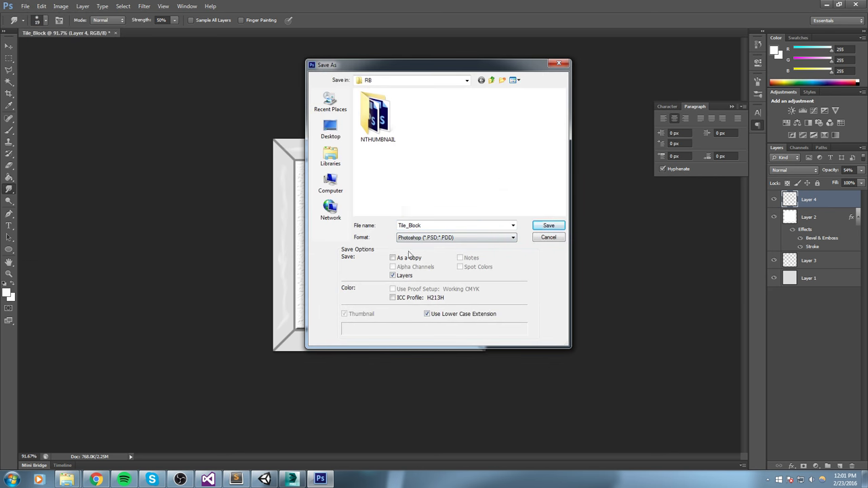
left_click(466, 80)
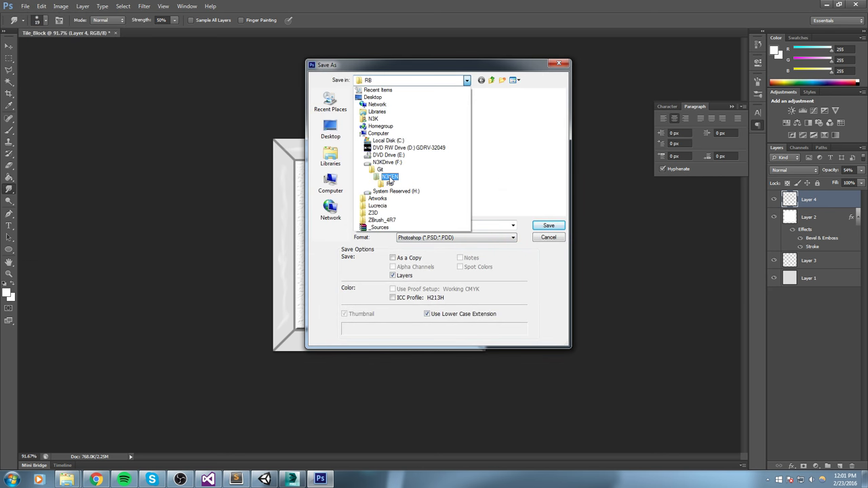
left_click(392, 178)
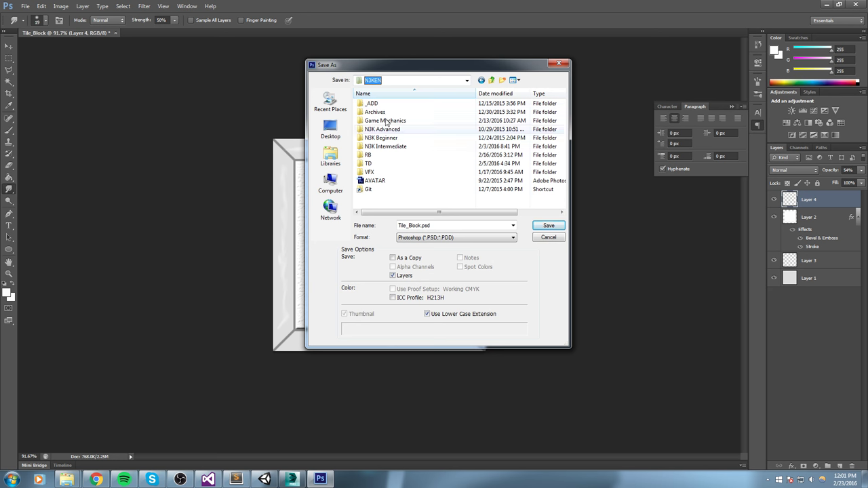
left_click(451, 81)
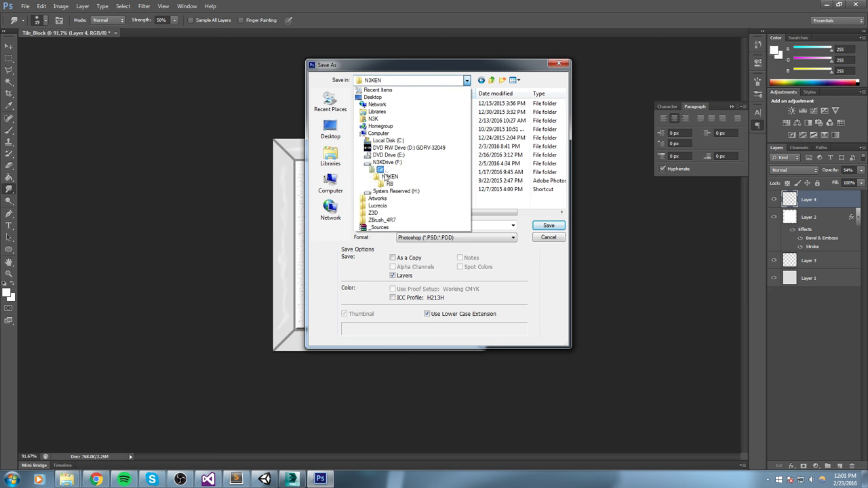
left_click(377, 150)
double_click(376, 155)
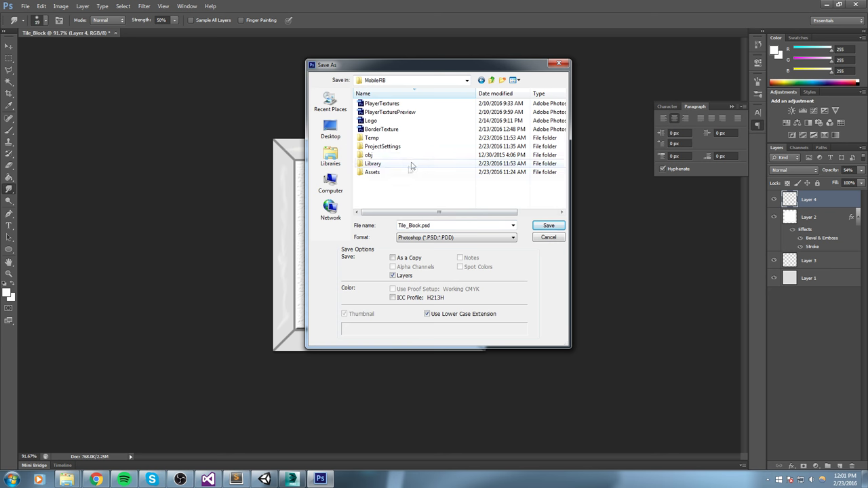
left_click(548, 225)
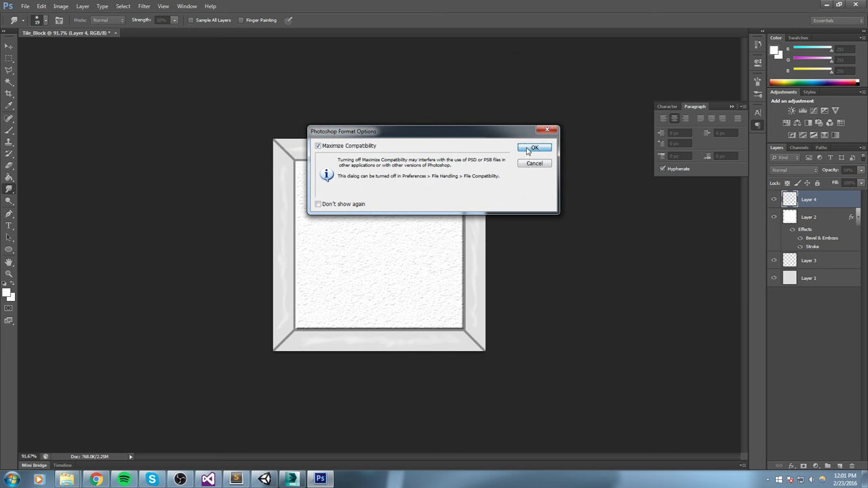
left_click(528, 150)
Step: Save a PNG copy named Tile_Block.png in the project's Artwork Textures folder
left_click(25, 6)
left_click(41, 114)
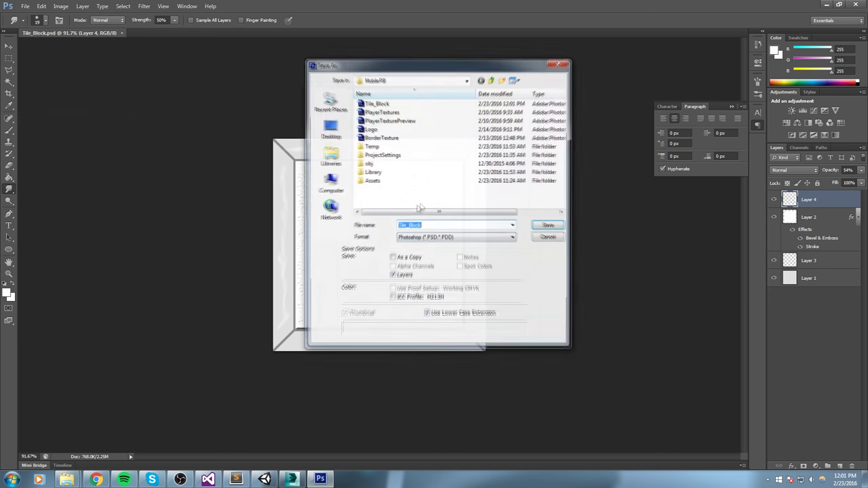
left_click(456, 237)
left_click(441, 343)
double_click(373, 138)
double_click(378, 134)
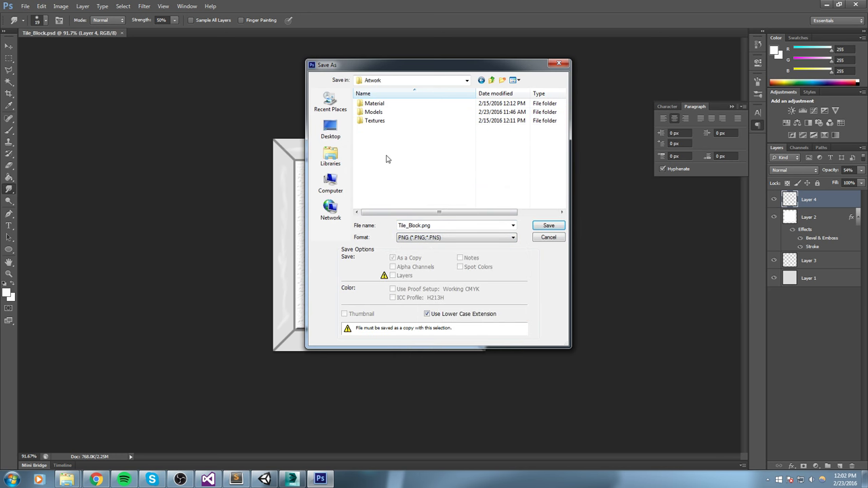
double_click(375, 121)
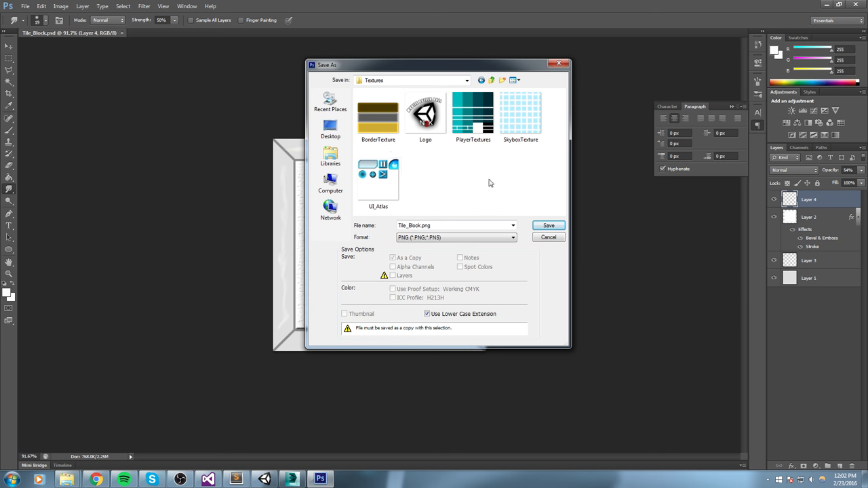
left_click(555, 231)
key("Return")
Step: Switch to Unity and create a new material named Tile_Block in the Artwork Material folder
left_click(271, 481)
left_click_drag(477, 284, 444, 271, "alt")
mouse_move(444, 271)
middle_mouse_down()
mouse_move(463, 292)
mouse_move(454, 284)
middle_mouse_up()
middle_click_drag(520, 354, 532, 334)
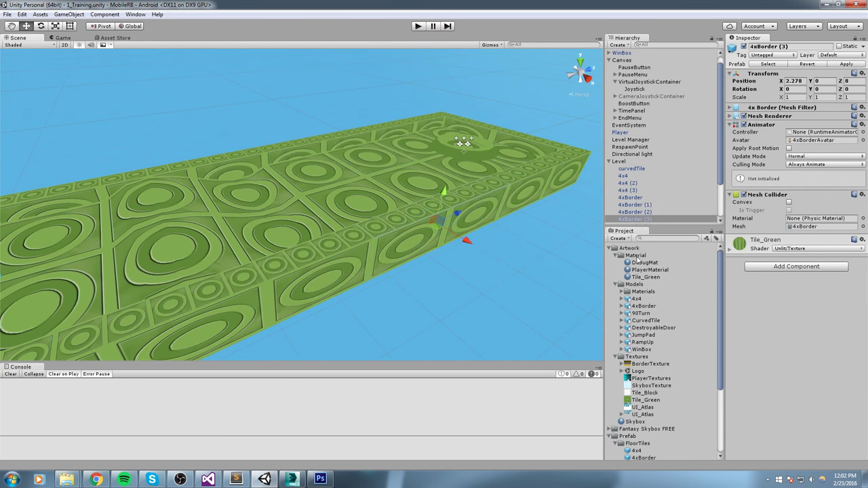
left_click(635, 255)
right_click(637, 256)
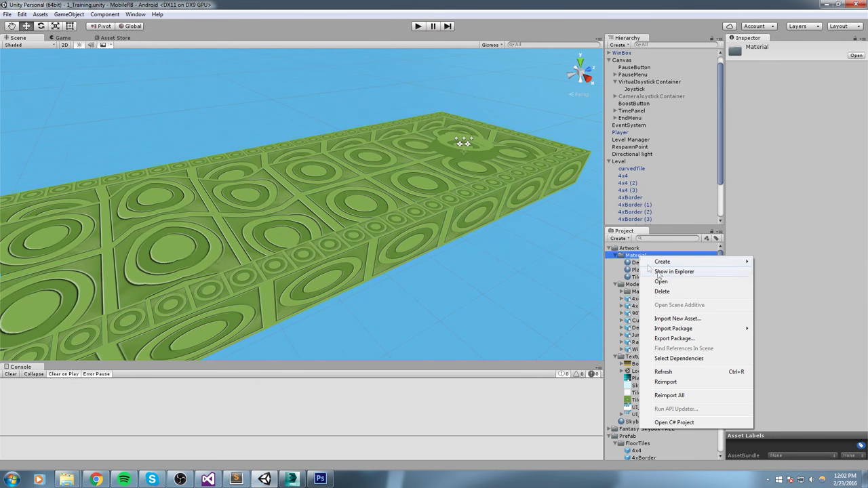
mouse_move(688, 265)
left_click(780, 106)
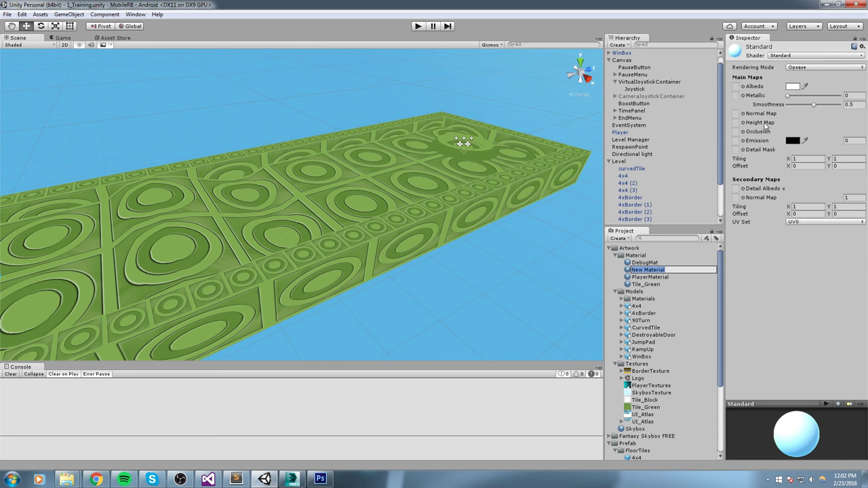
type("Tile_Block")
key("Return")
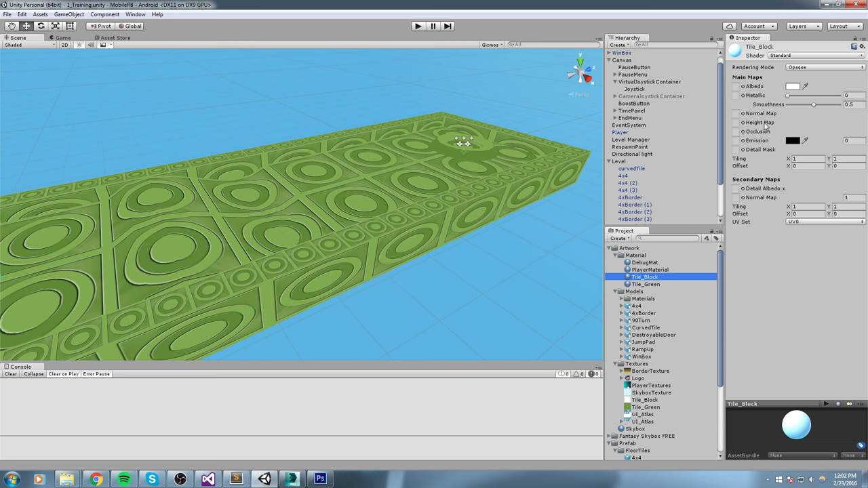
Step: Assign the Tile_Block texture to the Tile_Block material's Albedo map
left_click(735, 87)
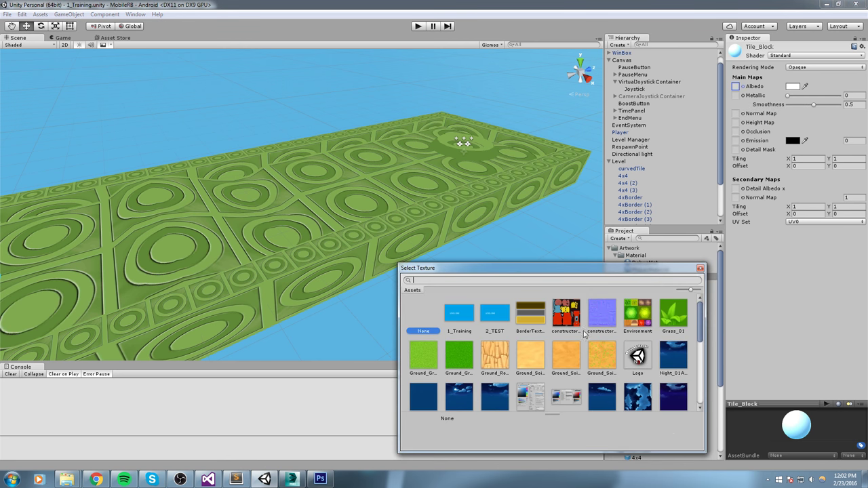
scroll(581, 357, "down", 6)
left_click(500, 356)
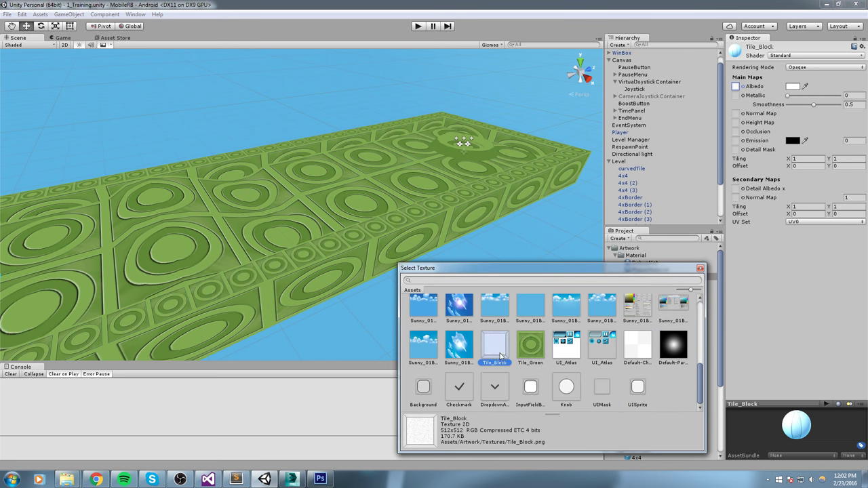
left_click(701, 268)
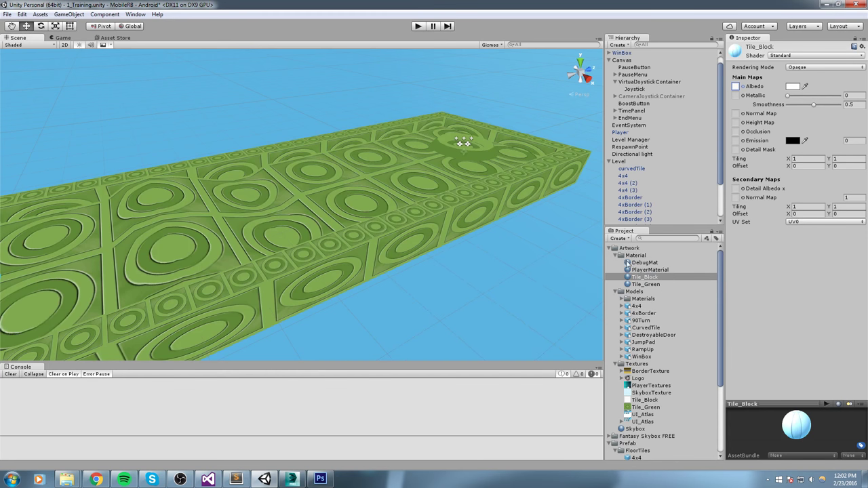
Step: Apply the Tile_Block material to the 4xBorder (7) piece along the green level's edge and inspect it up close
scroll(466, 219, "down", 10)
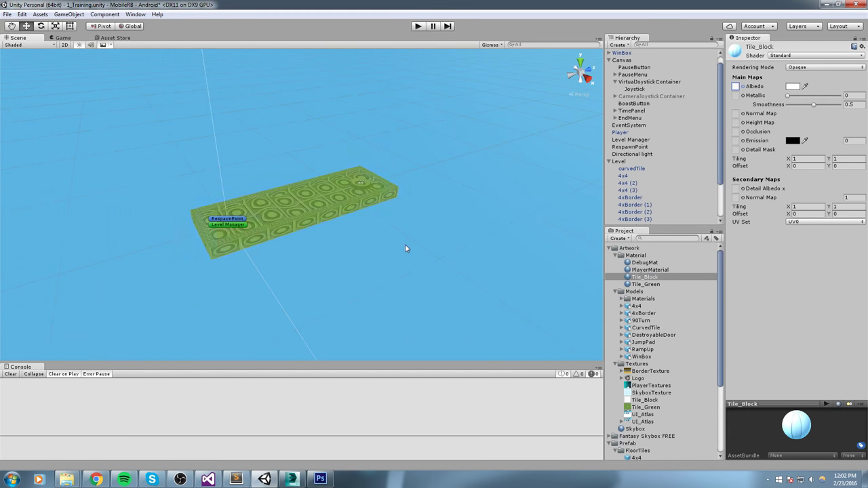
scroll(345, 246, "down", 10)
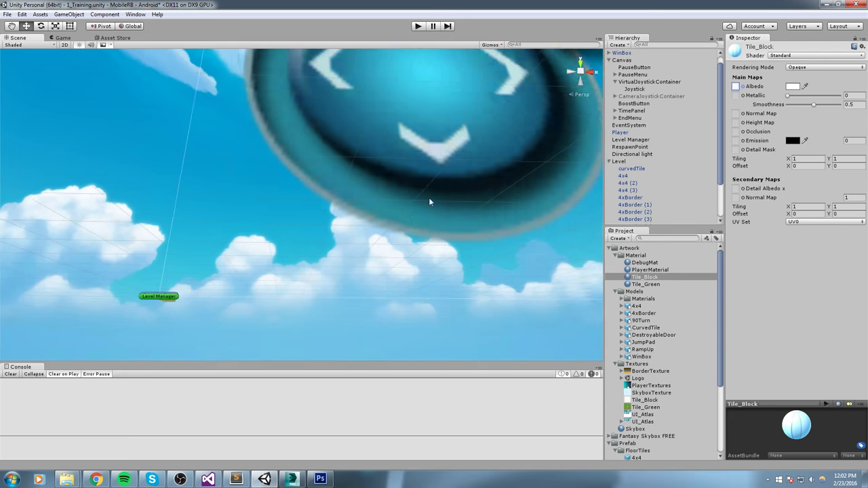
scroll(483, 184, "down", 8)
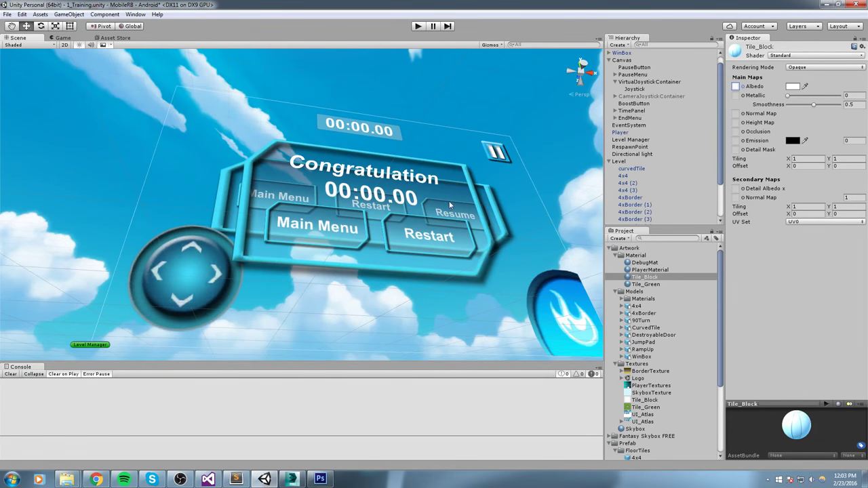
left_click_drag(447, 215, 310, 265, "alt")
middle_click_drag(310, 263, 322, 226)
scroll(322, 225, "up", 3)
middle_click_drag(301, 183, 311, 230)
scroll(311, 231, "up", 3)
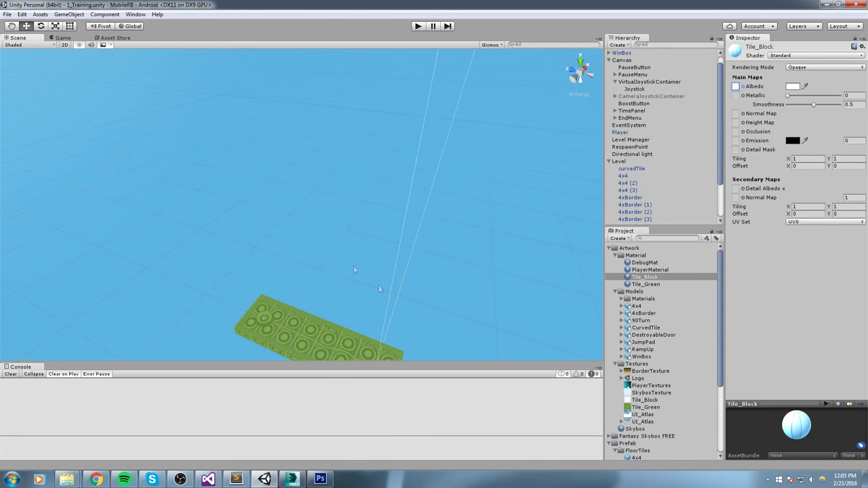
left_click_drag(350, 285, 439, 229, "alt")
left_click_drag(644, 276, 447, 211)
scroll(412, 213, "up", 3)
scroll(447, 211, "down", 4)
left_click_drag(372, 316, 176, 215, "alt")
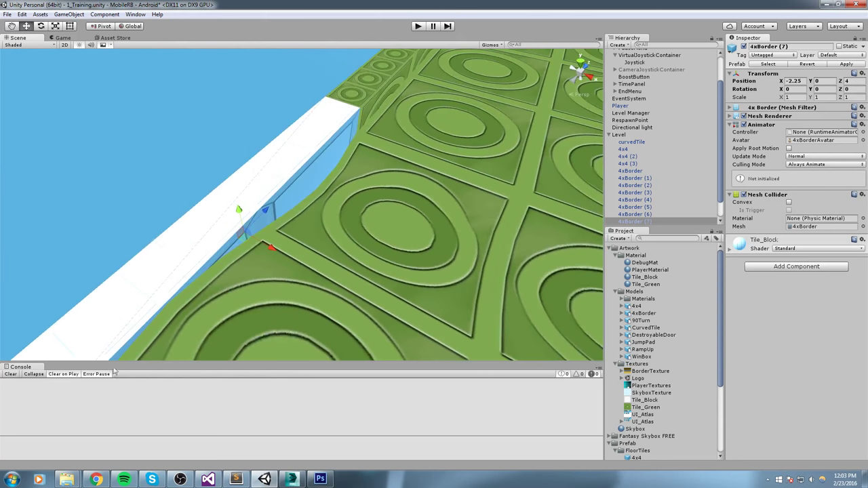
Step: Try rotating the 4xBorder (7) piece 90 degrees about the Z axis, and undo the rotation
left_click(163, 195)
left_click_drag(247, 192, 474, 481, "alt")
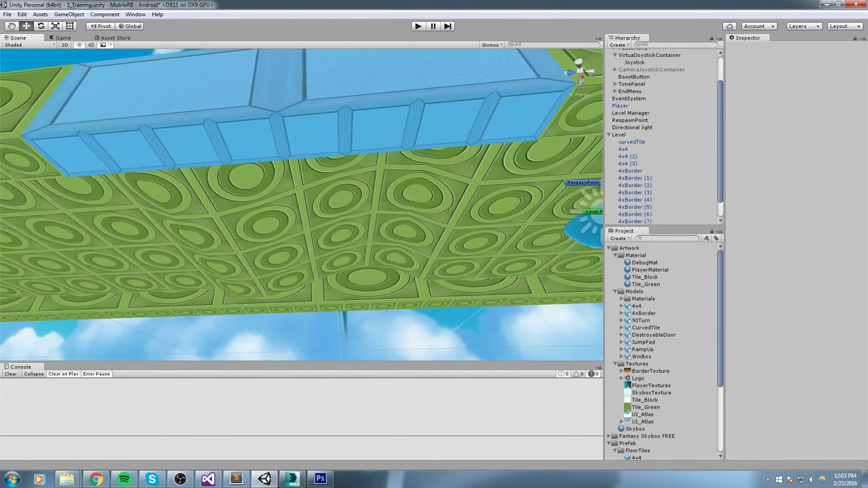
left_click_drag(307, 201, 358, 387, "alt")
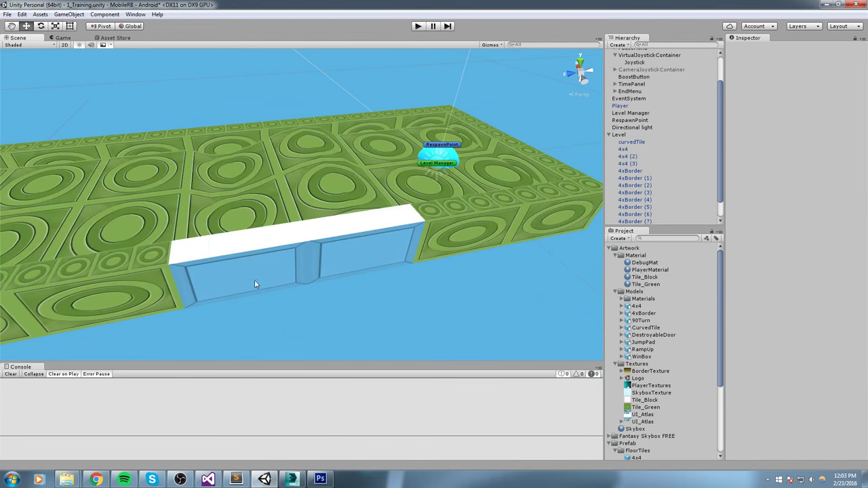
left_click(282, 269)
key("e")
left_click_drag(311, 246, 369, 386)
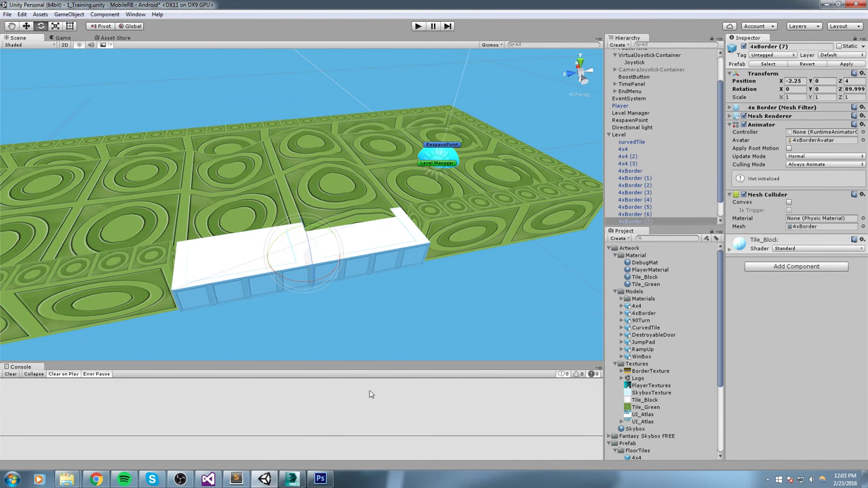
key("alt")
key("w")
key("ctrl+z")
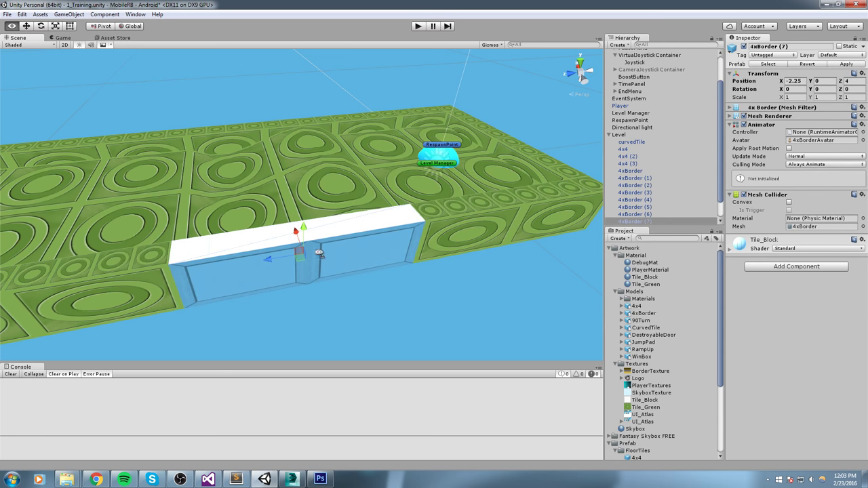
key("e")
key("w")
Step: Apply the 4xBorder (7) piece's changes to its prefab so every border piece uses the Tile_Block material
right_click_drag(309, 250, 383, 275)
scroll(503, 293, "down", 5)
left_click_drag(504, 292, 465, 268, "alt")
scroll(465, 268, "up", 4)
middle_click_drag(508, 162, 489, 177)
left_click(842, 65)
middle_click_drag(374, 306, 370, 172)
left_click_drag(370, 172, 387, 207, "alt")
middle_click_drag(387, 208, 398, 244)
left_click(397, 243)
middle_click_drag(502, 333, 380, 247)
Step: Collapse the Level and Canvas groups and rotate the Directional light to about 81.66, -270, -270
left_click(608, 135)
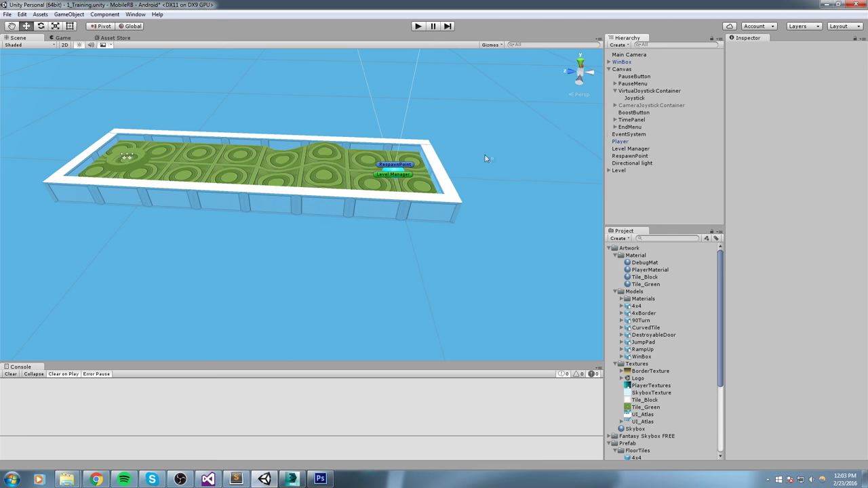
left_click(608, 69)
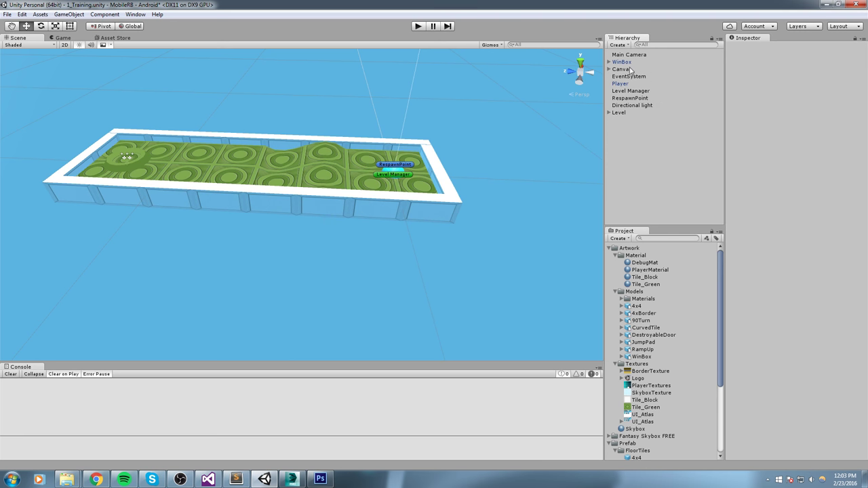
left_click(622, 62)
left_click(630, 98)
left_click(632, 105)
key("e")
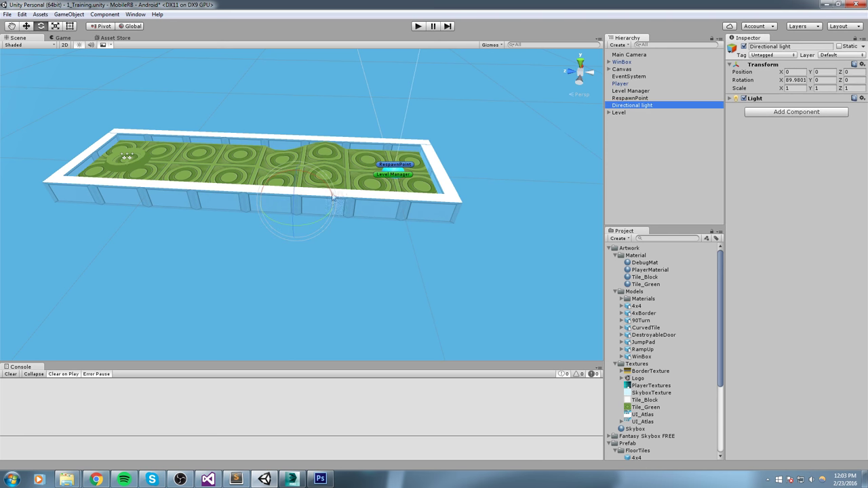
mouse_move(294, 198)
left_mouse_down()
mouse_move(300, 234)
mouse_move(312, 169)
mouse_move(291, 204)
left_mouse_up()
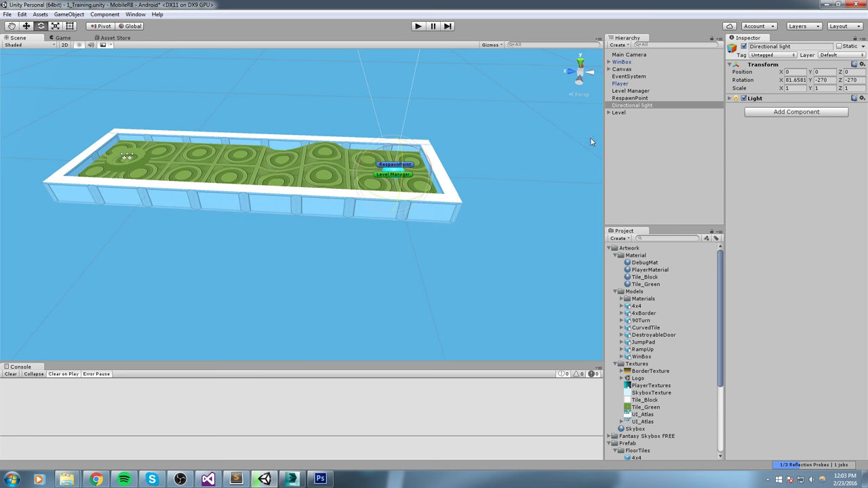
middle_click_drag(542, 96, 578, 152)
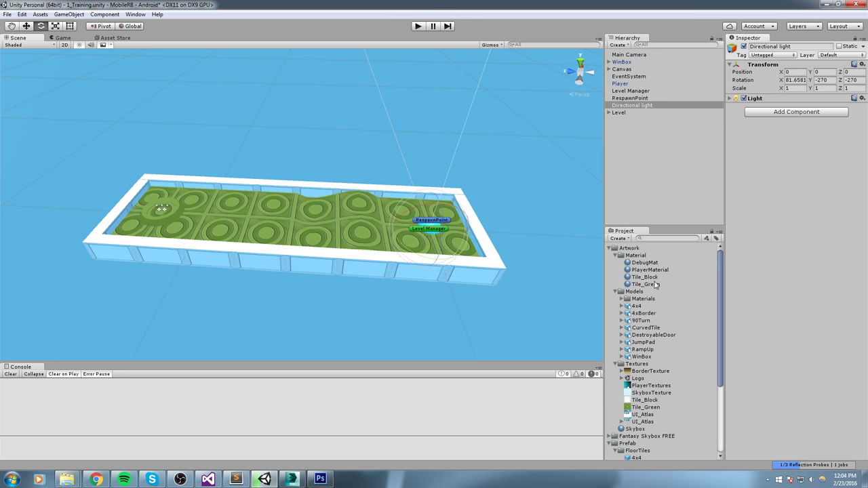
Step: Collapse the Animator and Mesh Collider sections of 4xBorder (7), expand its Tile_Block material settings, and save the scene
left_click(293, 258)
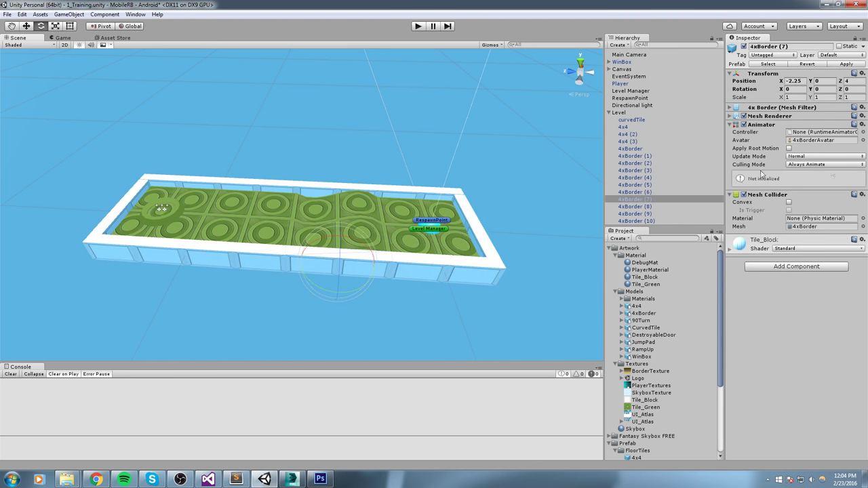
left_click(773, 125)
left_click(767, 134)
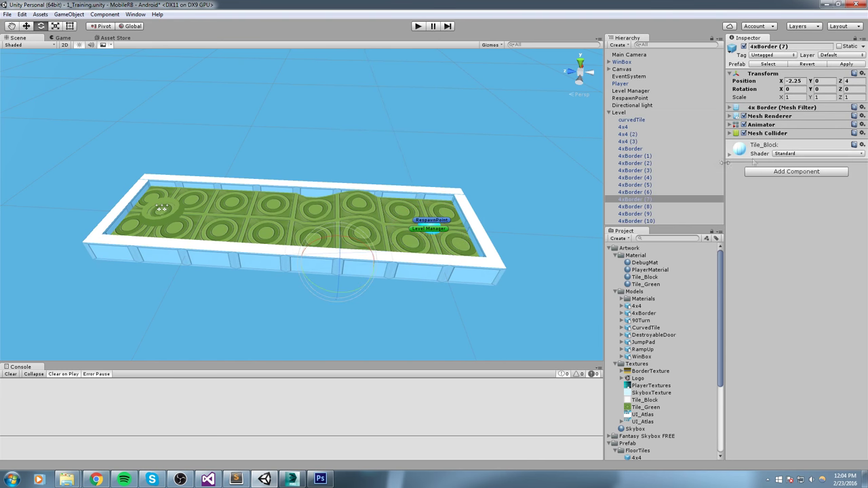
left_click(749, 155)
left_click(352, 129)
middle_click_drag(343, 132, 373, 122)
key("ctrl+s")
Step: Compare the material shader of the 4xBorder (6) piece with that of the green curvedTile
middle_click_drag(489, 170, 432, 185)
left_click(397, 200)
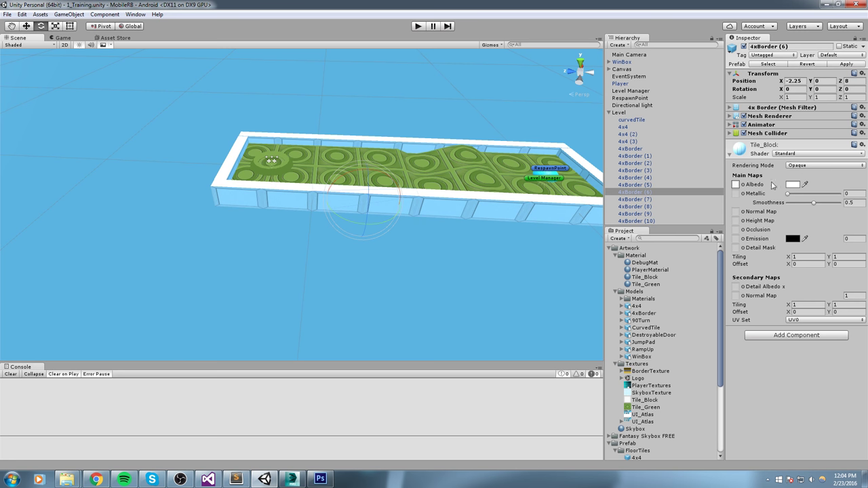
left_click(478, 177)
left_click_drag(473, 191, 576, 177, "alt")
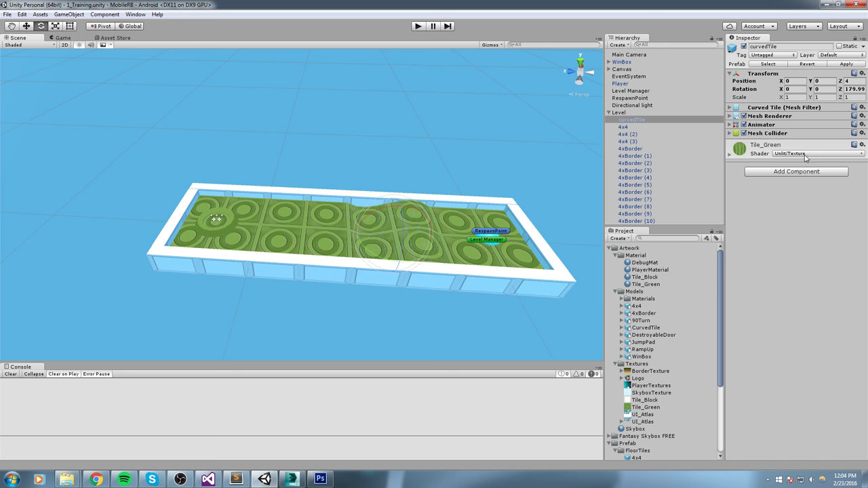
Step: Set the Tile_Block material's shader to Unlit/Texture through the 4xBorder (6) piece and view the whole level
left_click(315, 274)
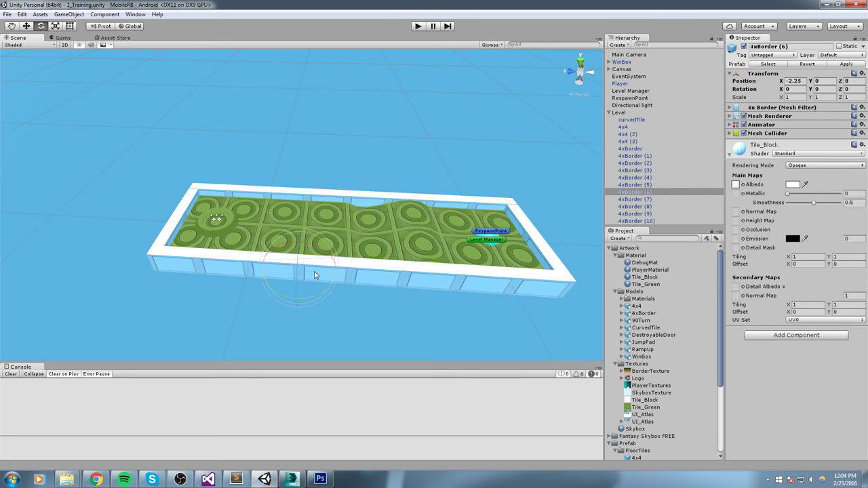
left_click(784, 154)
mouse_move(796, 269)
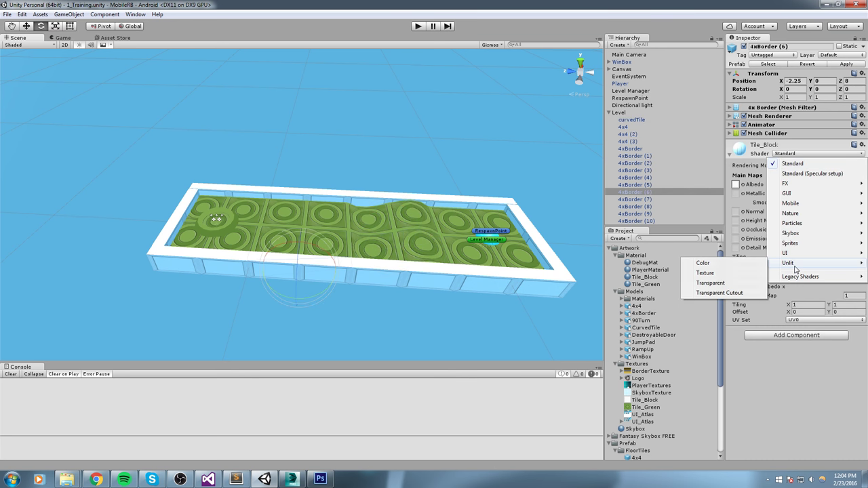
left_click(716, 274)
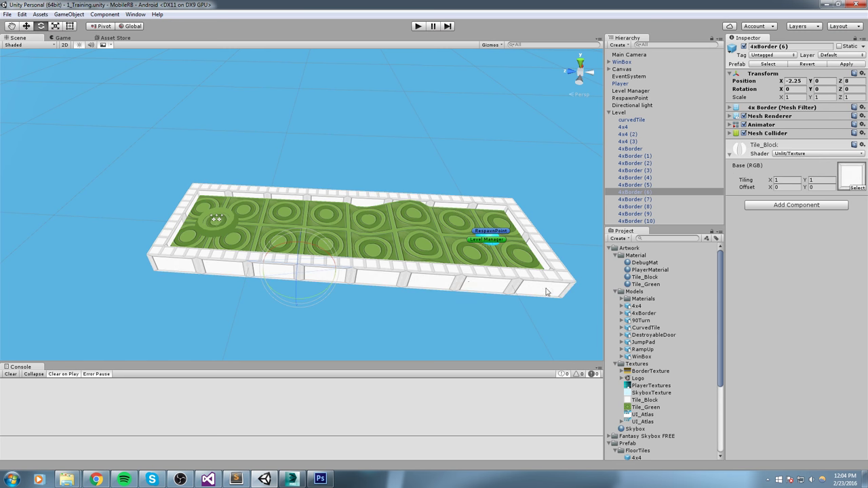
middle_click_drag(441, 322, 469, 260)
scroll(470, 260, "down", 3)
middle_click_drag(478, 227, 448, 254)
left_click(367, 129)
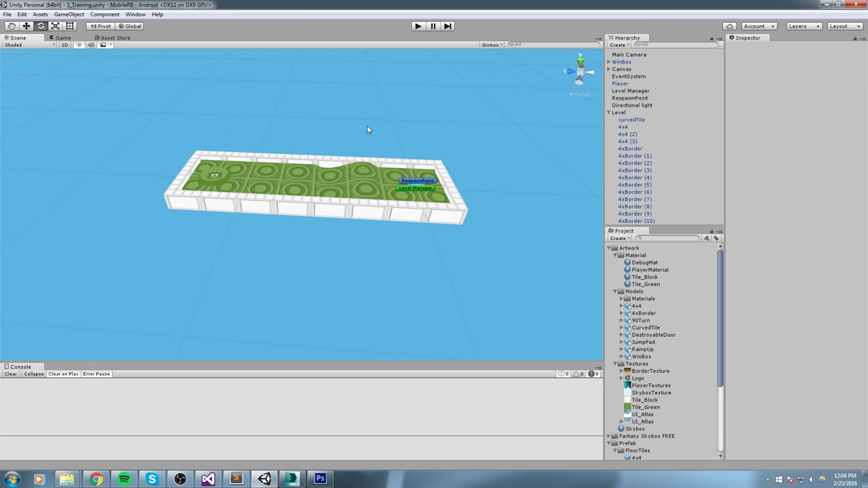
Step: Play-test the level by rolling the ball forward to the win box, and view the level in the scene
left_click(419, 27)
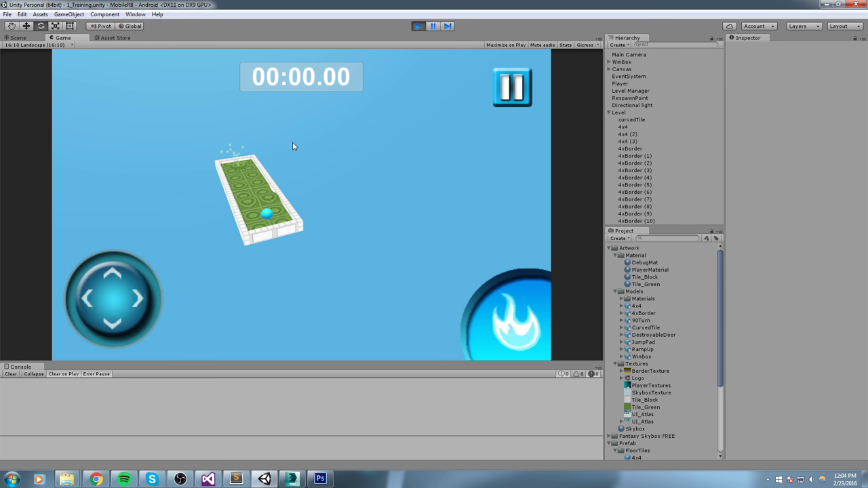
key("w")
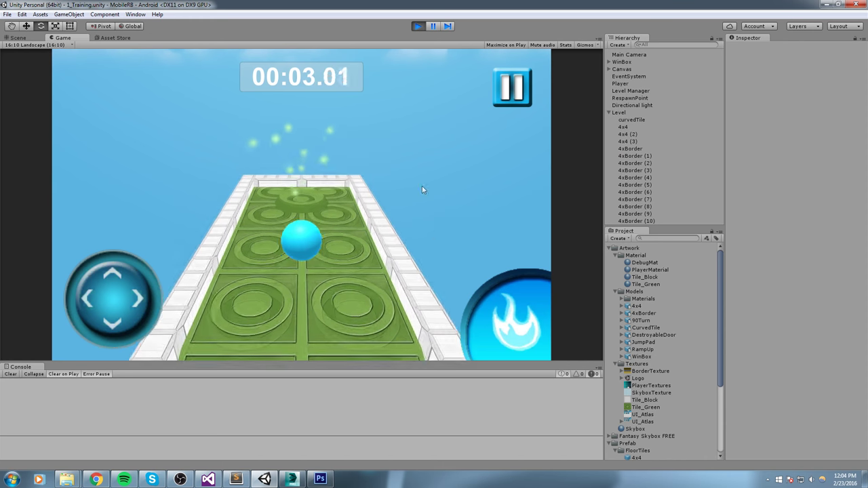
left_click_drag(422, 188, 285, 203)
middle_click_drag(286, 61, 306, 128)
middle_click_drag(400, 234, 371, 133)
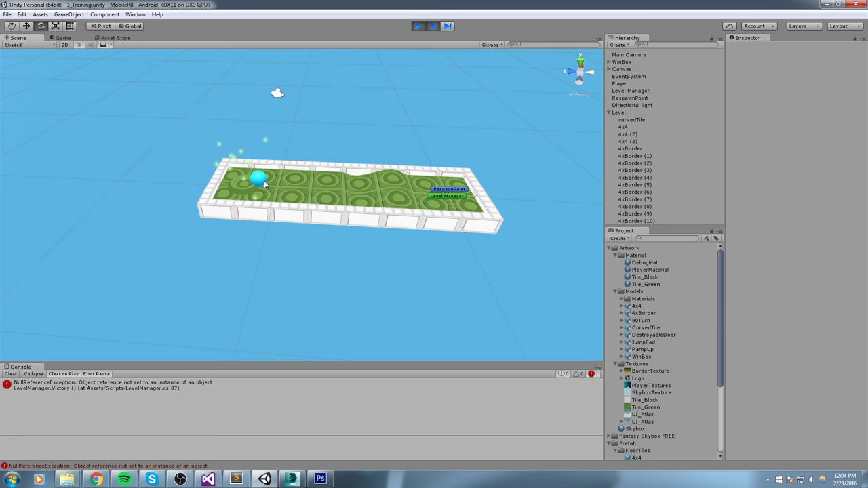
Step: Examine up close how the Tile_Green texture maps onto the WinBox platform at the end of the level
scroll(265, 173, "down", 2)
middle_click_drag(267, 160, 298, 155)
scroll(461, 139, "up", 5)
middle_click_drag(461, 138, 452, 154)
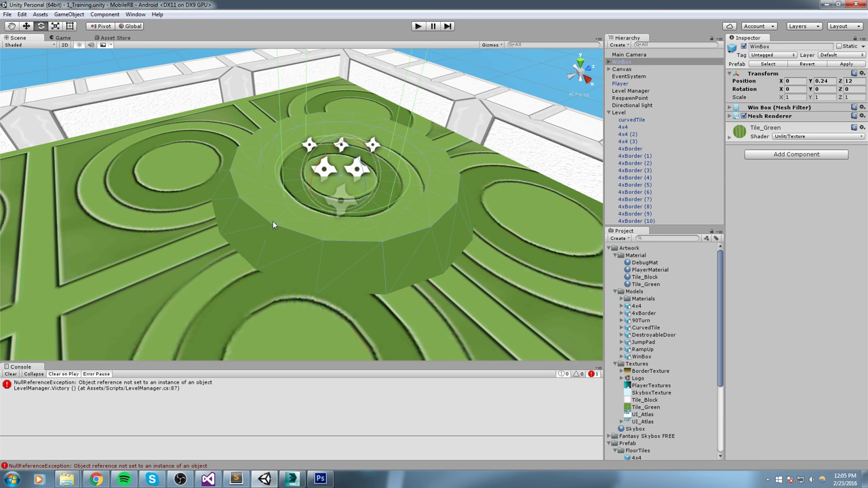
left_click_drag(249, 225, 272, 155, "alt")
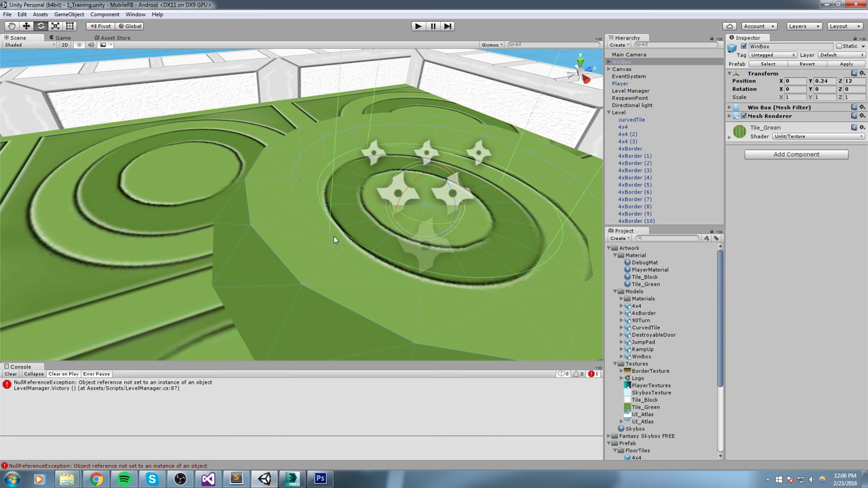
left_click_drag(334, 236, 193, 236, "alt")
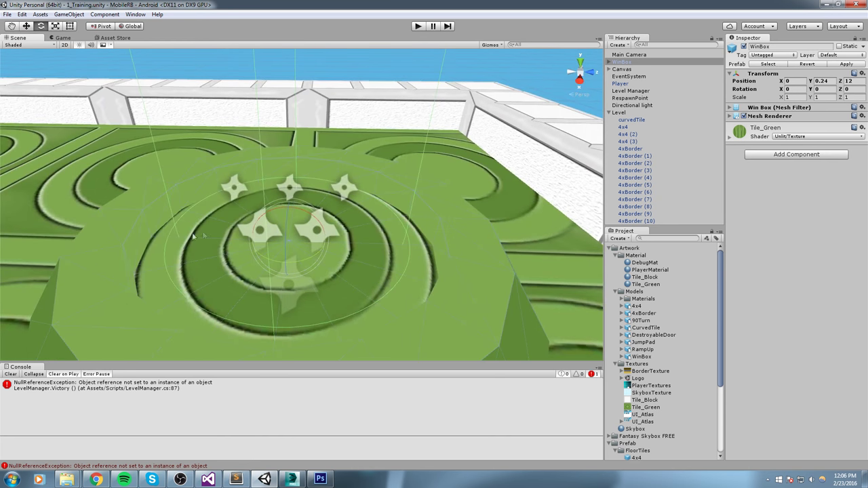
mouse_move(177, 292)
right_mouse_down()
mouse_move(196, 271)
mouse_move(182, 275)
right_mouse_up()
middle_click_drag(181, 276, 201, 276)
scroll(179, 233, "down", 3)
left_click_drag(179, 238, 330, 289, "alt")
middle_click_drag(267, 261, 308, 254)
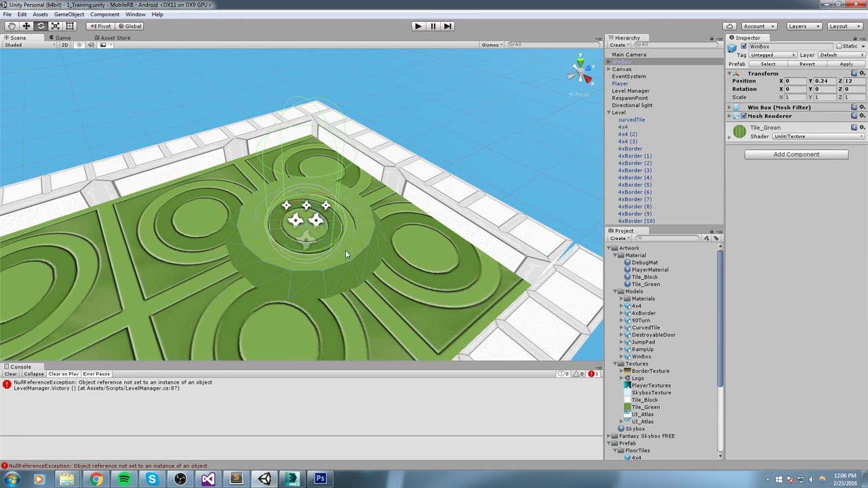
left_click(461, 145)
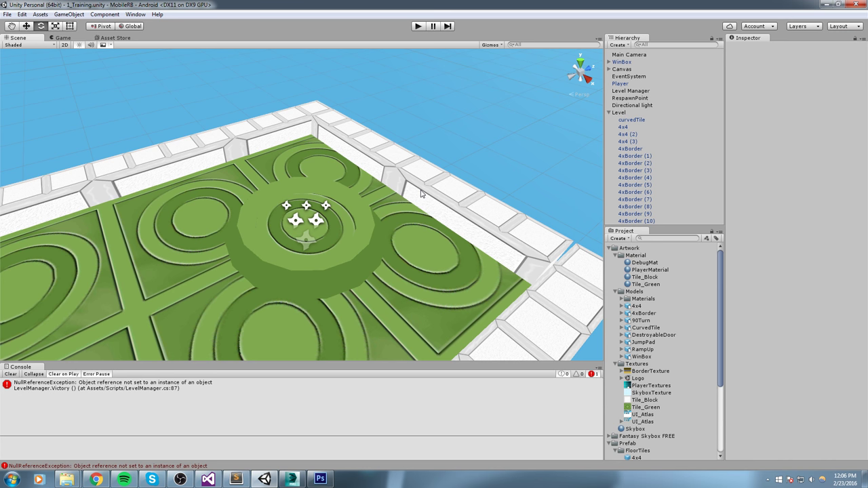
Step: Open the WinBox model from the Models folder in 3ds Max and dismiss the welcome screen
left_click(646, 328)
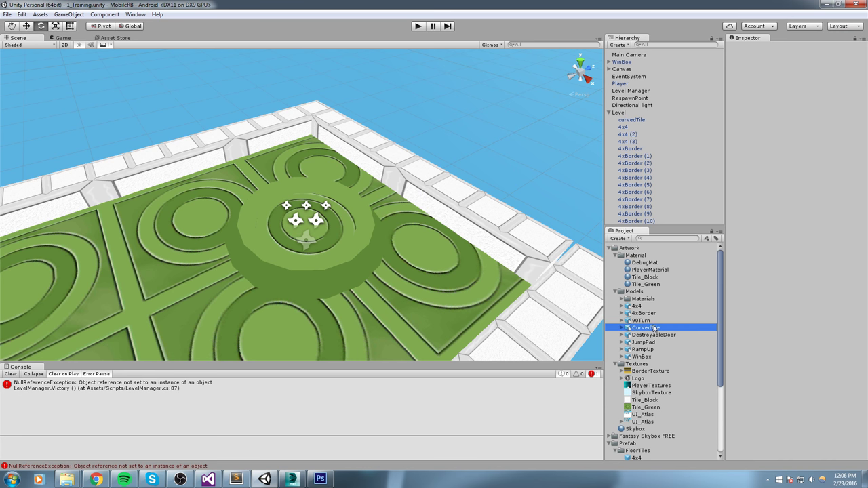
left_click(637, 291)
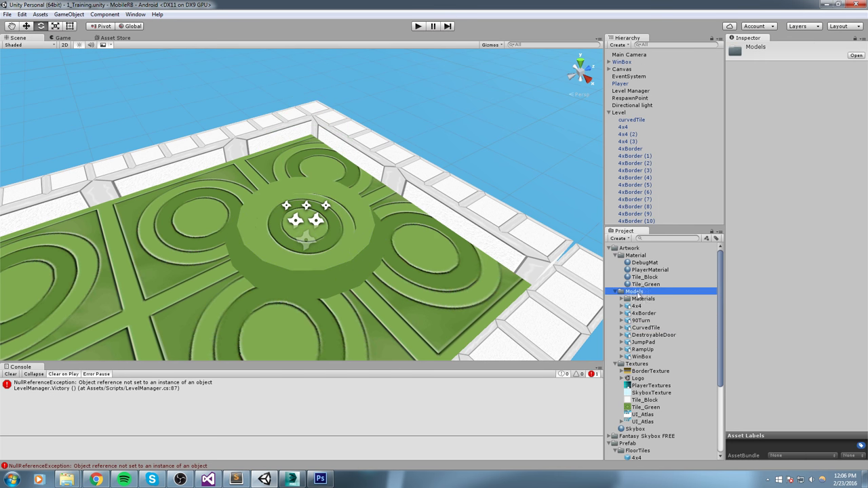
left_click(644, 356)
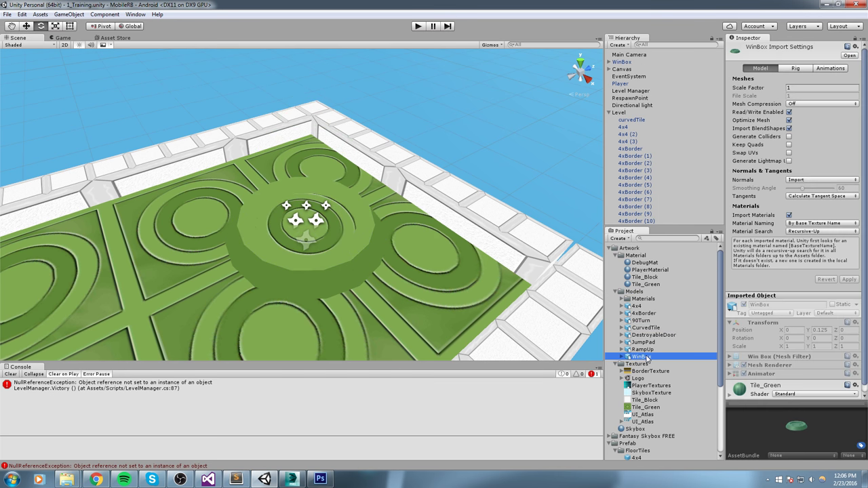
double_click(644, 356)
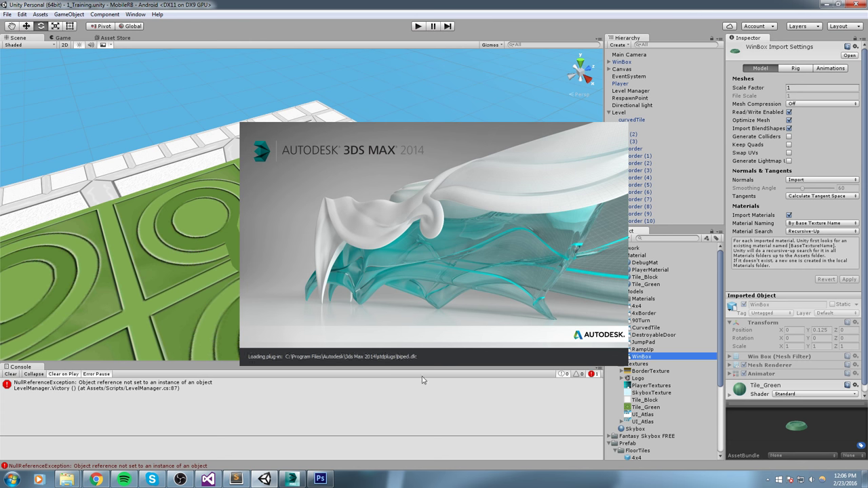
mouse_move(292, 479)
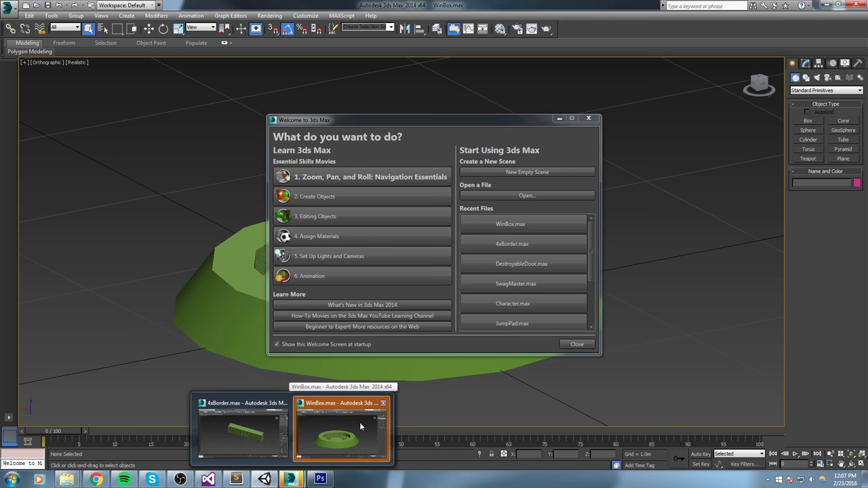
left_click(360, 426)
left_click(589, 344)
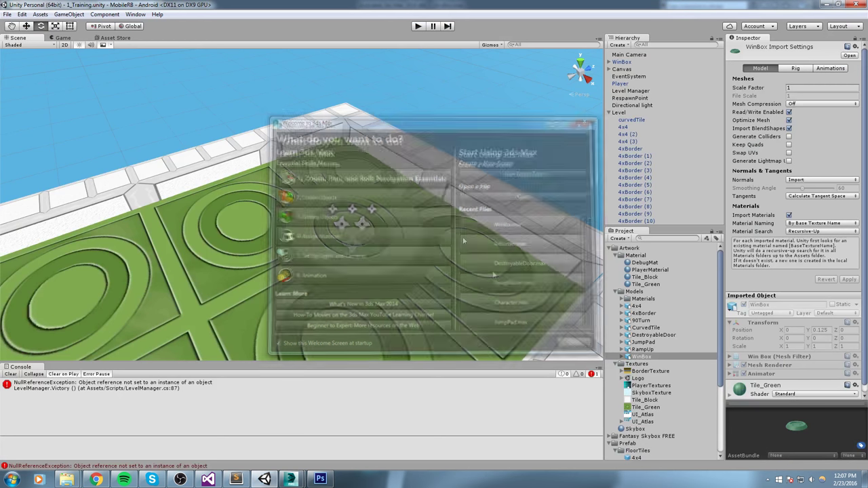
Step: Return to the WinBox file in 3ds Max, select the mesh and examine its faces from above
mouse_move(301, 475)
left_click(339, 431)
middle_click_drag(417, 271, 518, 310, "alt")
left_click(518, 310)
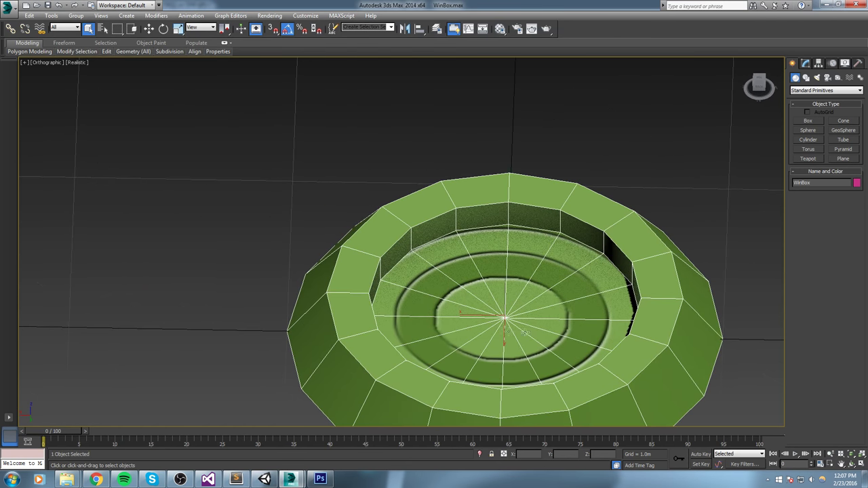
scroll(319, 413, "down", 2)
scroll(528, 311, "down", 3)
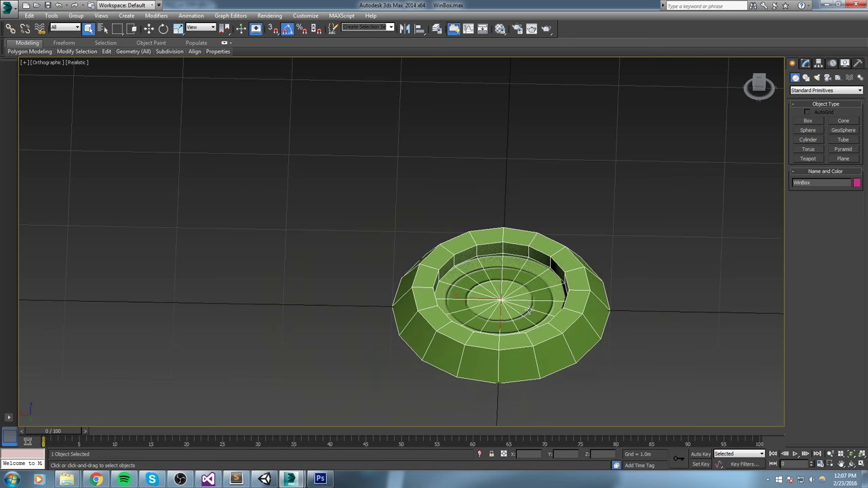
Step: Switch to Photoshop and create a new 256 × 256 pixel document named WinBoxTexture
left_click(322, 479)
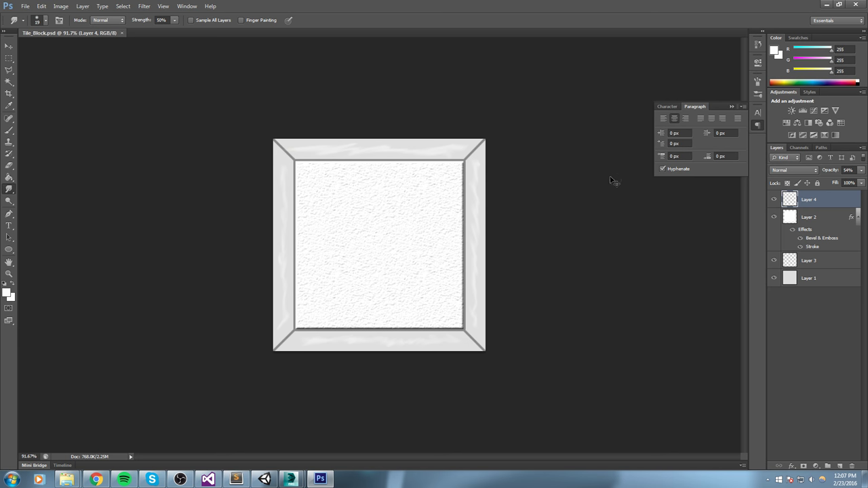
key("ctrl+n")
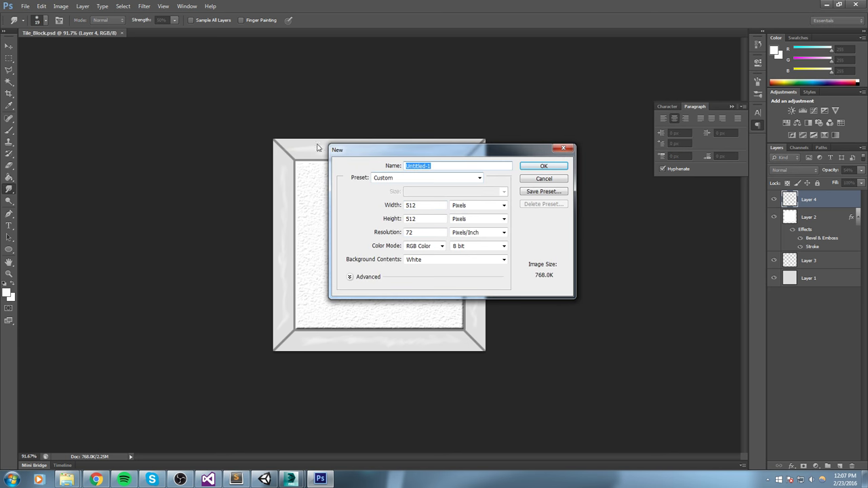
left_click(433, 206)
type("256")
key("Tab")
key("Tab")
type("256")
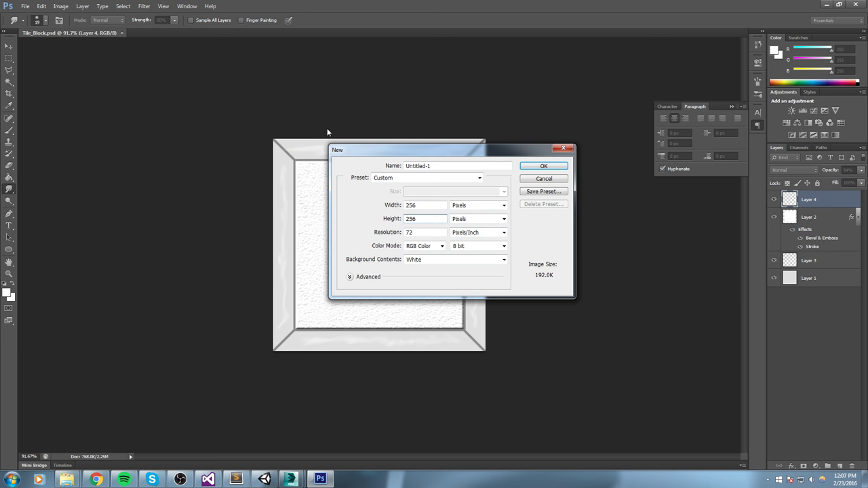
left_click(453, 167)
type("WinBoxTexture")
key("Return")
scroll(368, 254, "up", 10, "alt")
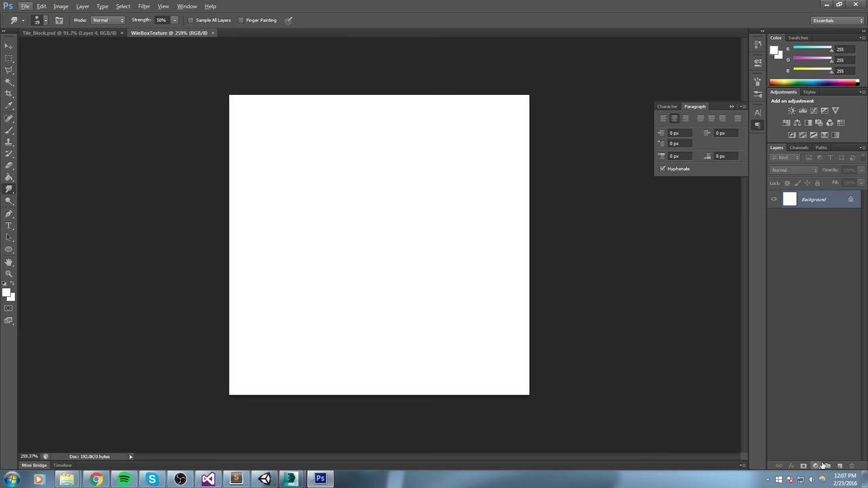
Step: Switch to WinBox.max in 3ds Max and examine the ring of sloped outer polygons by selecting it as a loop
mouse_move(294, 481)
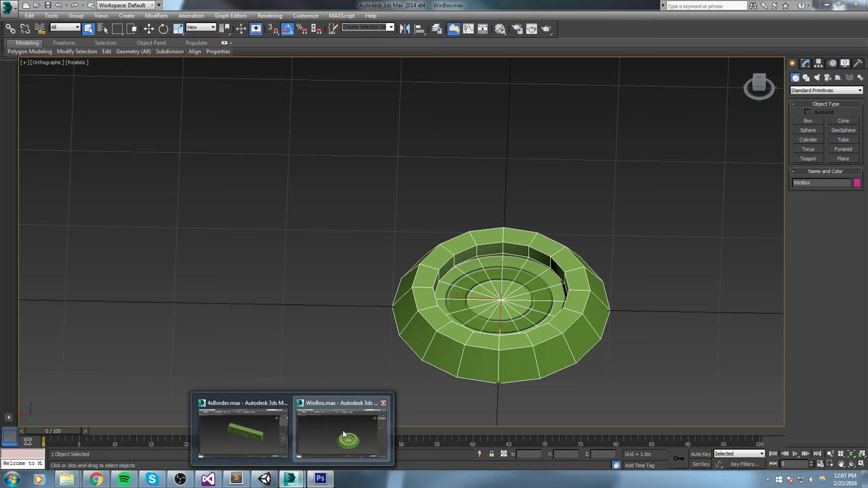
left_click(343, 432)
key("4")
left_click(494, 348)
left_click(543, 346, "shift")
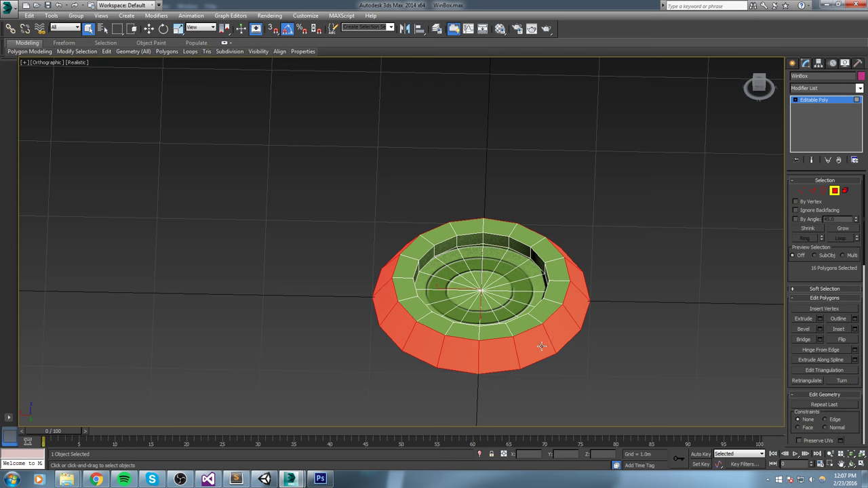
key("ctrl+d")
Step: Select four adjacent polygons on the sloped outer side of the WinBox mesh and view them from several angles
left_click(486, 360)
mouse_move(501, 371)
middle_mouse_down("alt")
mouse_move(545, 362)
mouse_move(502, 366)
middle_mouse_up("alt")
left_click(602, 374)
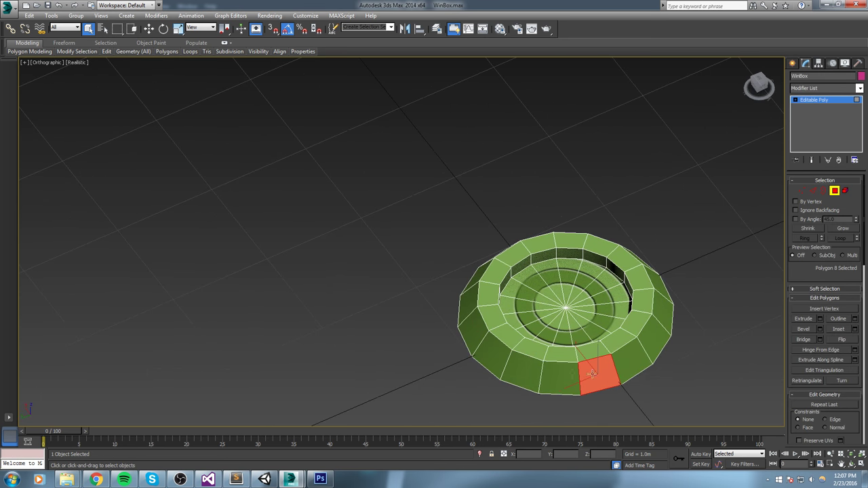
left_click(565, 374, "ctrl")
left_click(532, 373, "ctrl")
left_click(492, 356, "ctrl")
middle_click_drag(492, 356, 481, 291, "alt")
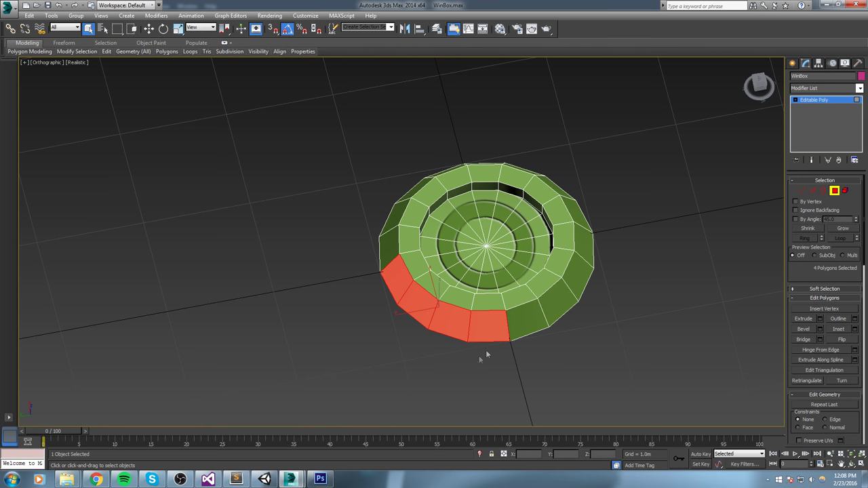
middle_click_drag(427, 313, 407, 345, "alt")
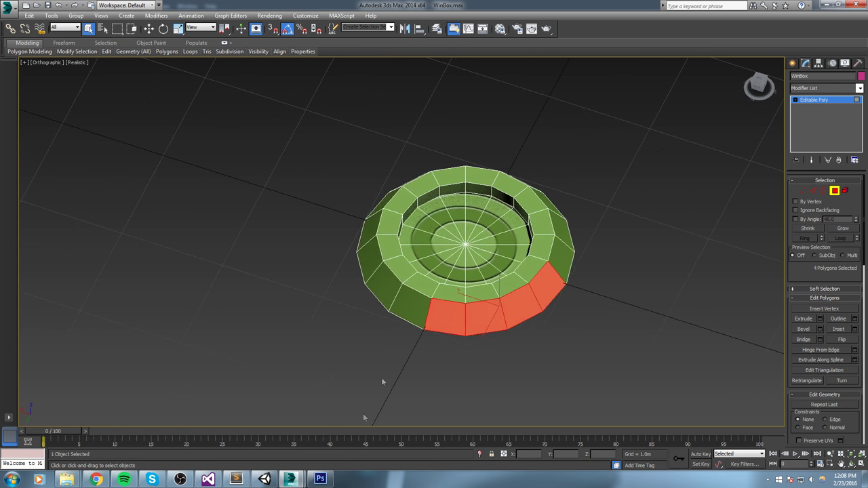
Step: Return to Photoshop and add a layer named RectangleAround to the WinBoxTexture document
left_click(320, 479)
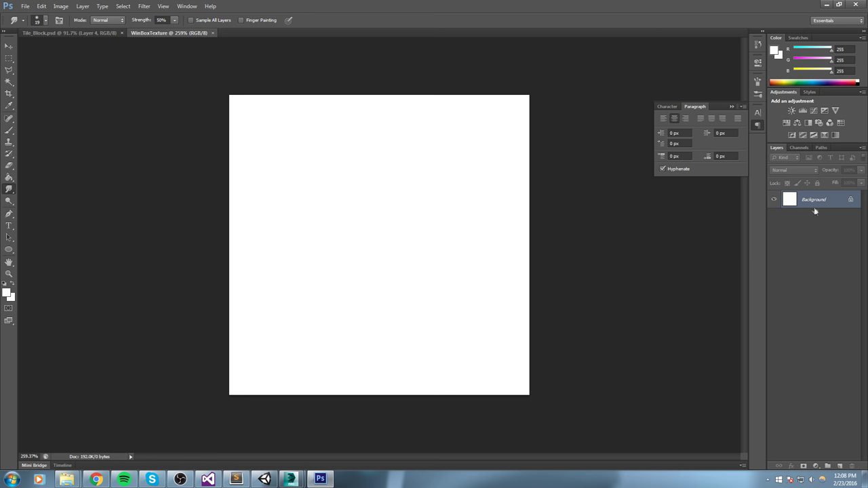
left_click(839, 465)
double_click(808, 199)
type("R")
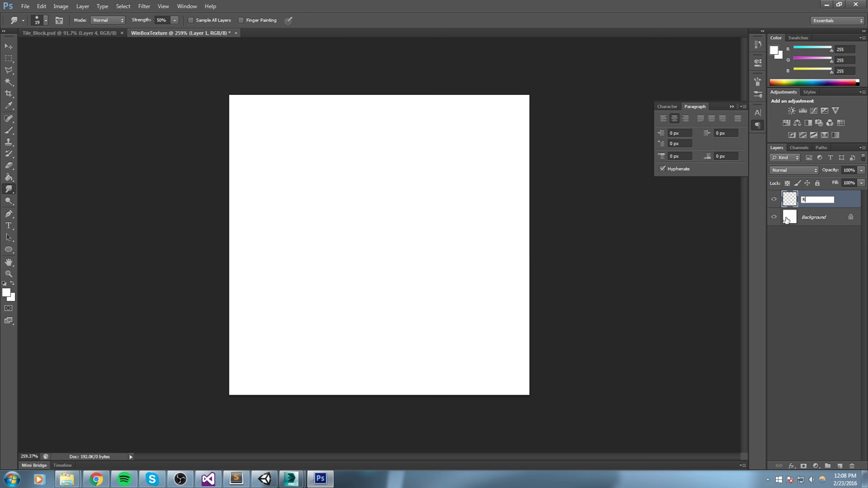
type("ectangleAround")
key("Return")
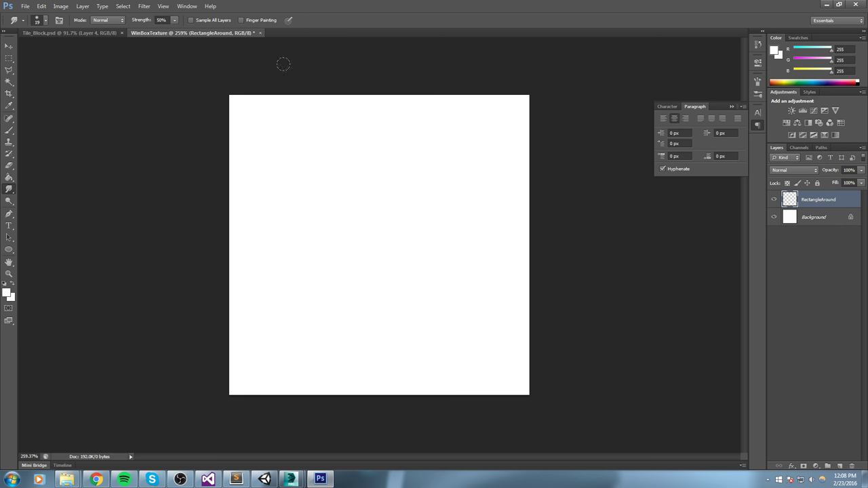
Step: Fill the RectangleAround layer with white and the Background layer with black
key("g")
left_click(346, 163)
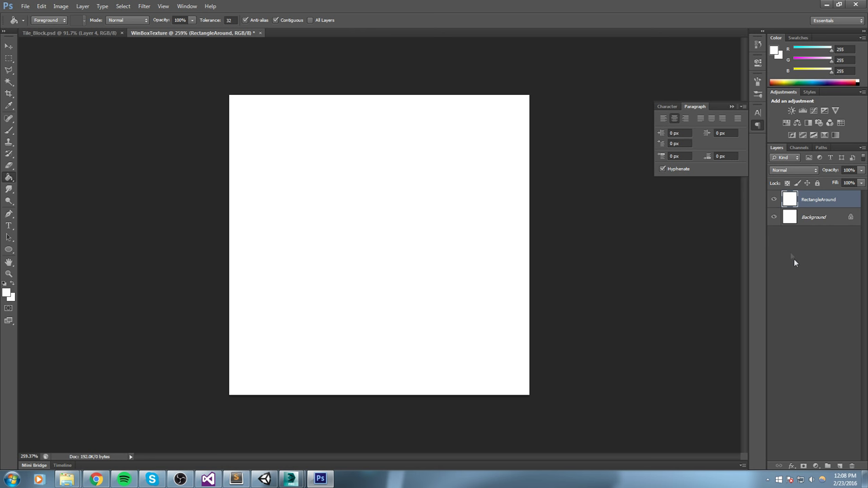
left_click(822, 217)
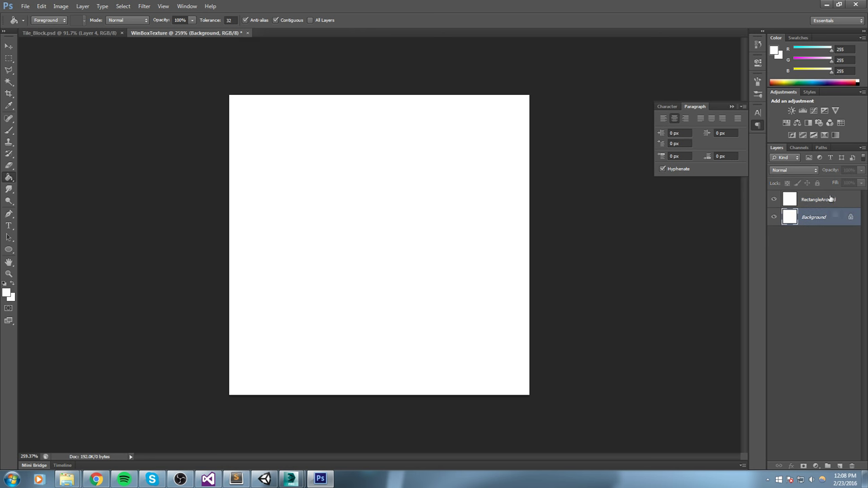
left_click(858, 83)
left_click(341, 323)
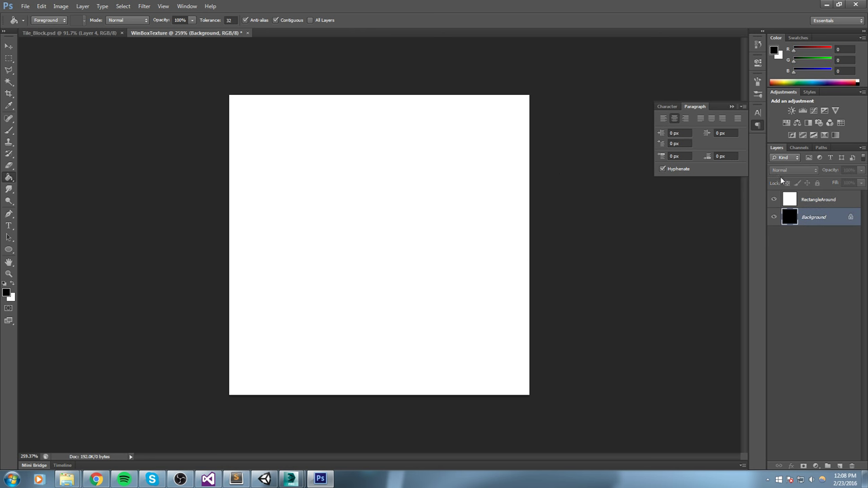
Step: Scale the RectangleAround layer down proportionally about its centre into a smaller square
left_click(813, 201)
key("ctrl+t")
left_click_drag(232, 99, 291, 156, "alt+shift")
left_click(453, 20)
Step: Recolour the RectangleAround square with mid grey #b1b1b1
left_click(774, 51)
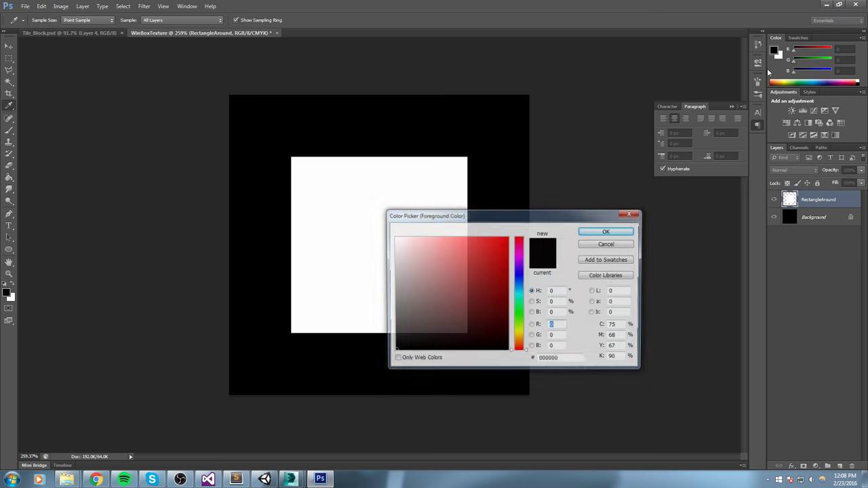
mouse_move(397, 298)
left_mouse_down()
mouse_move(380, 262)
mouse_move(381, 272)
left_mouse_up()
left_click(595, 234)
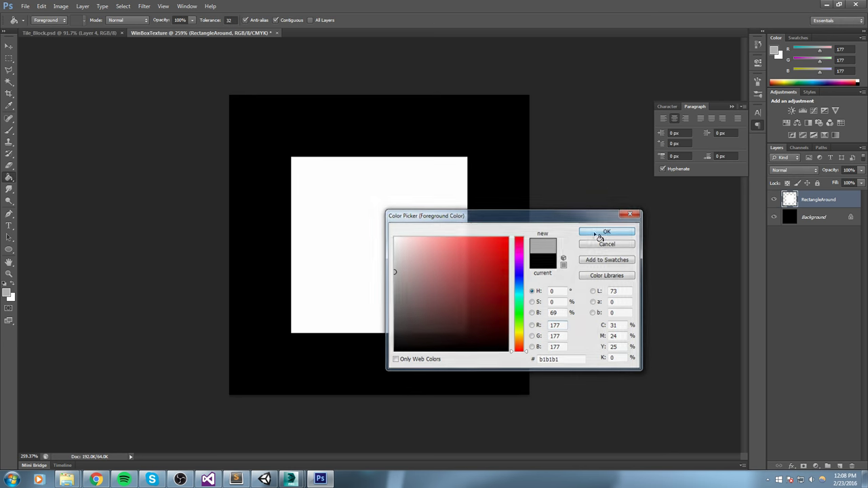
left_click(600, 233)
left_click(405, 248)
Step: Transform the grey square into a wide strip near the canvas's upper edge, about 119% width and 31% height
key("ctrl+t")
left_click_drag(468, 333, 500, 211)
left_click_drag(467, 187, 436, 138)
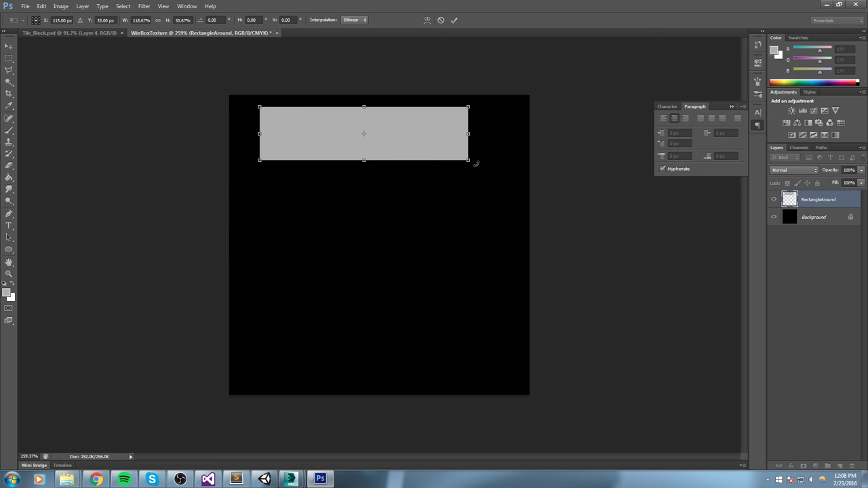
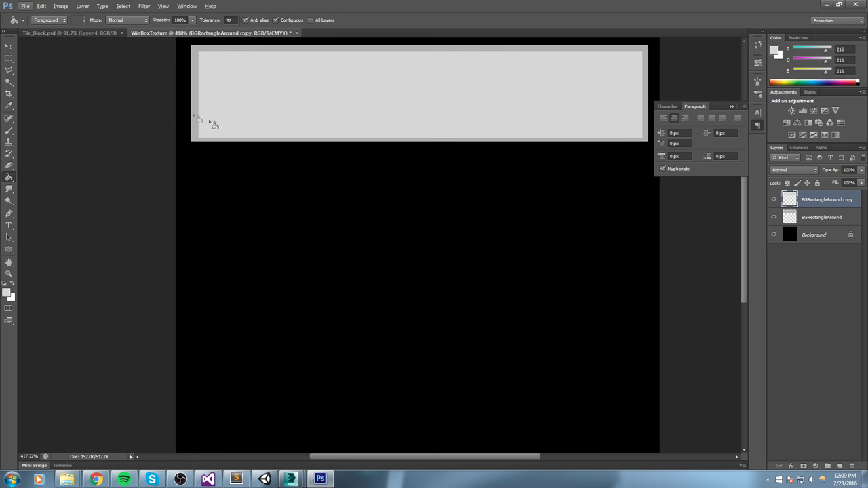
Step: Marquee-select a strip at the lower-left inner corner of the light grey rectangle
scroll(224, 147, "down", 4, "alt")
key("m")
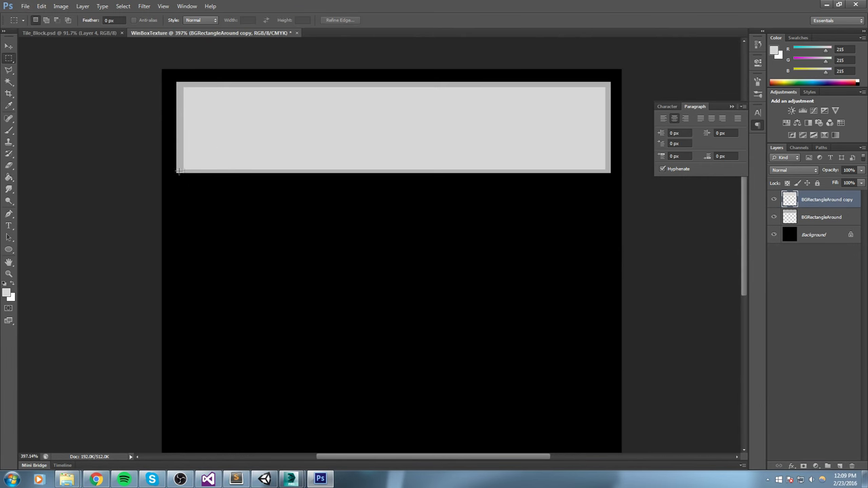
scroll(183, 165, "up", 5, "alt")
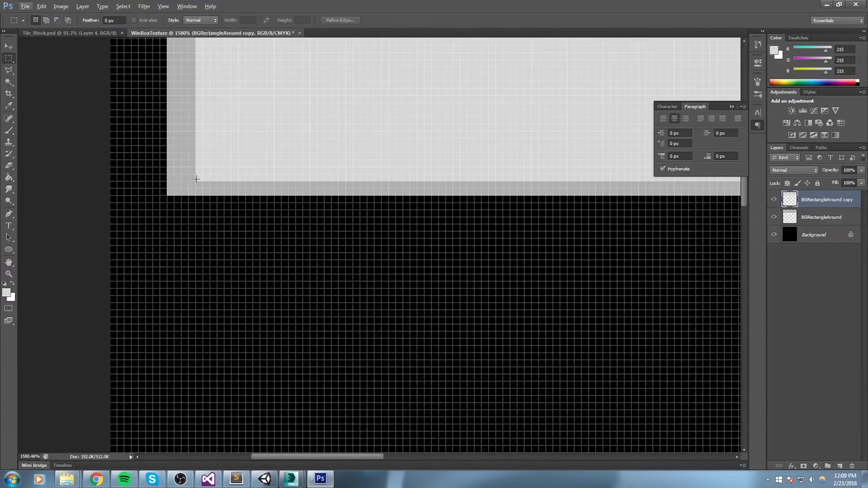
left_click_drag(197, 179, 607, 124)
Step: Inspect the four selected side polygons of the WinBox model up close in 3ds Max
mouse_move(290, 479)
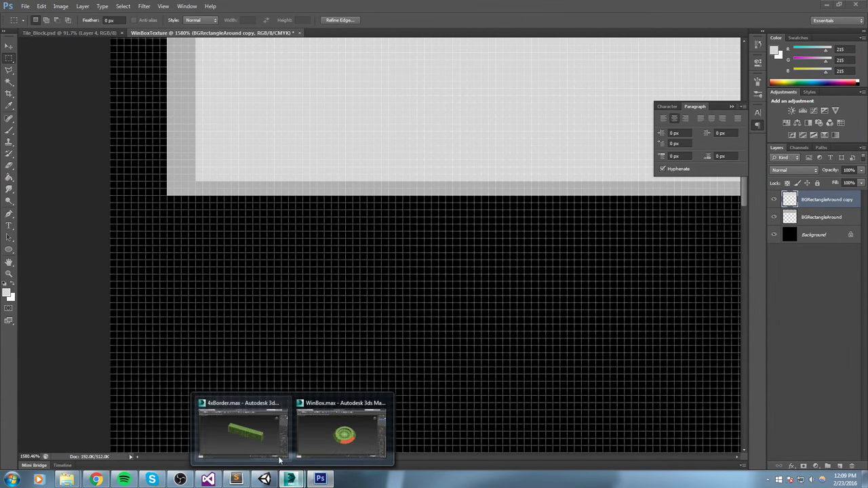
left_click(346, 434)
scroll(498, 332, "up", 5)
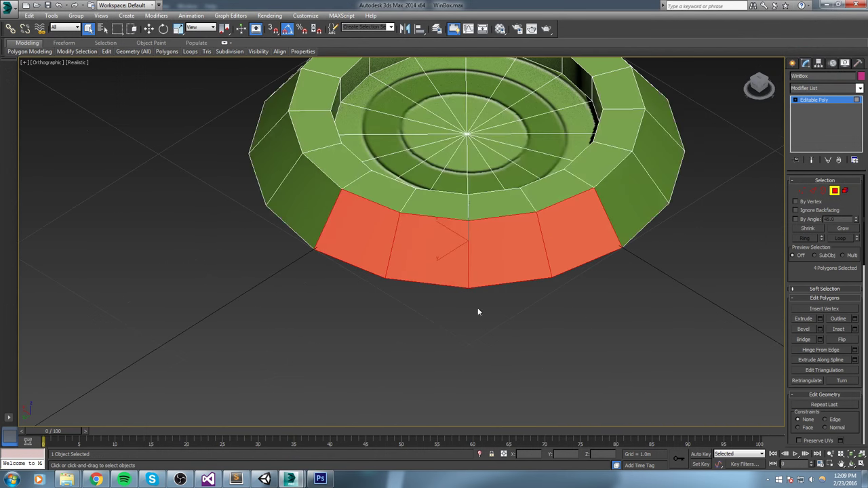
Step: Return to the WinBoxTexture document in Photoshop and clear the marquee selection
left_click(320, 478)
scroll(260, 217, "down", 1)
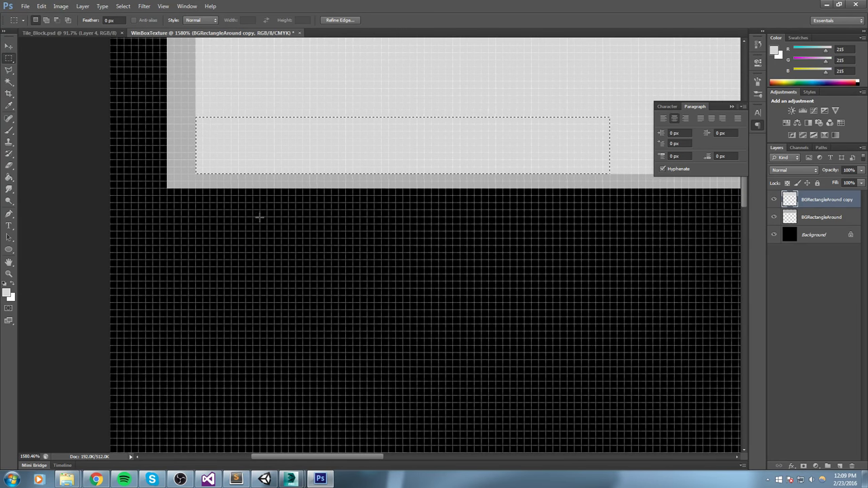
scroll(224, 174, "down", 2, "alt")
scroll(213, 177, "down", 2, "alt")
scroll(373, 204, "down", 3, "alt")
key("ctrl+d")
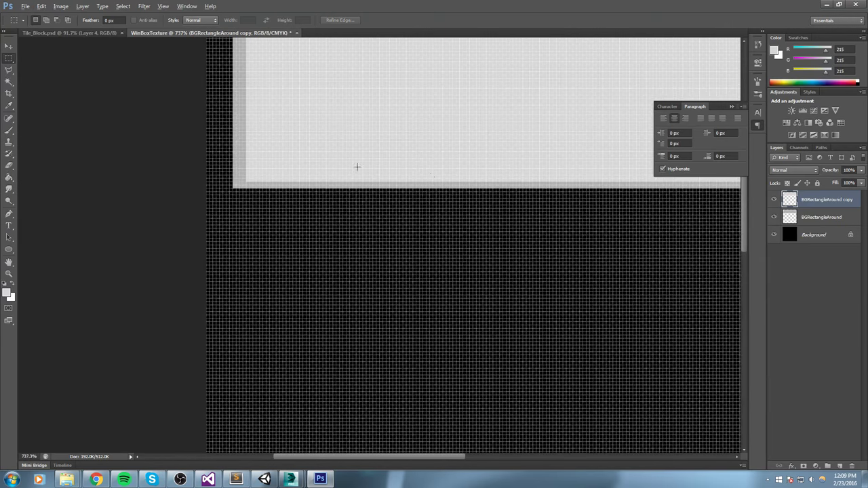
Step: Bring the whole grey rectangle into view and set the foreground colour to grey #bdbdbd
scroll(352, 163, "down", 4, "alt")
scroll(399, 149, "down", 1, "alt")
left_click_drag(394, 456, 406, 455)
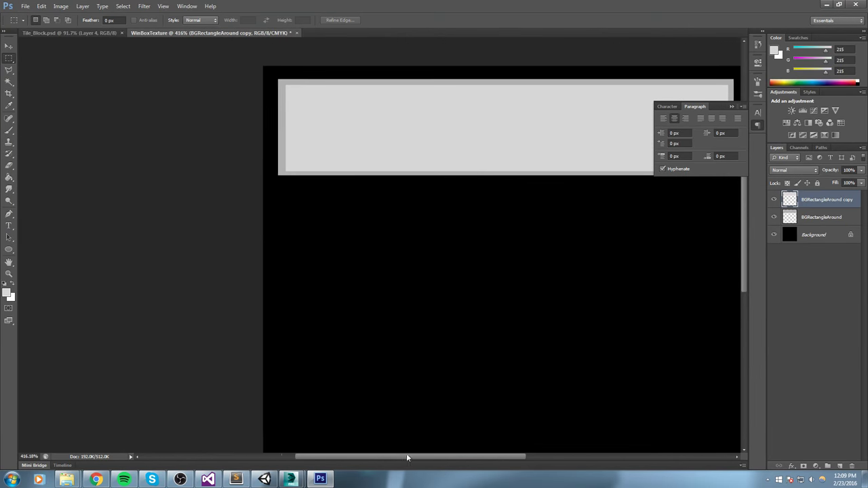
left_click_drag(397, 262, 386, 267)
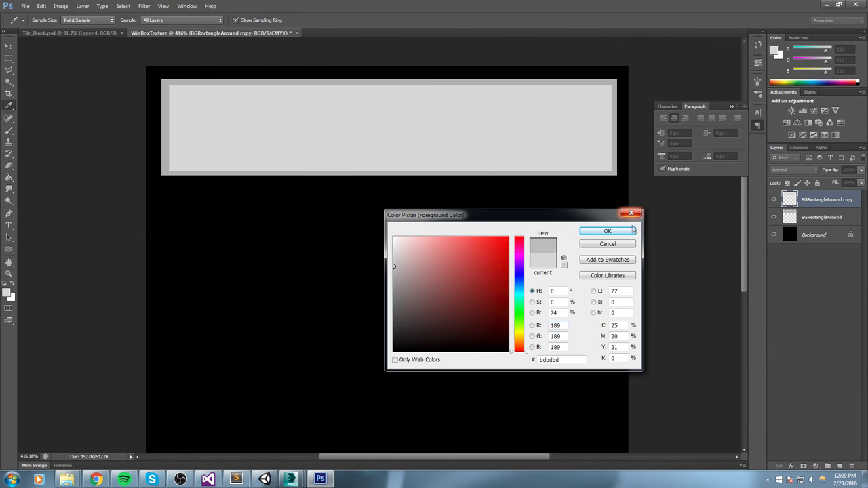
left_click(621, 233)
Step: Paint jagged, grass-like strokes along the lower edge of the light rectangle with a 2 px brush
key("b")
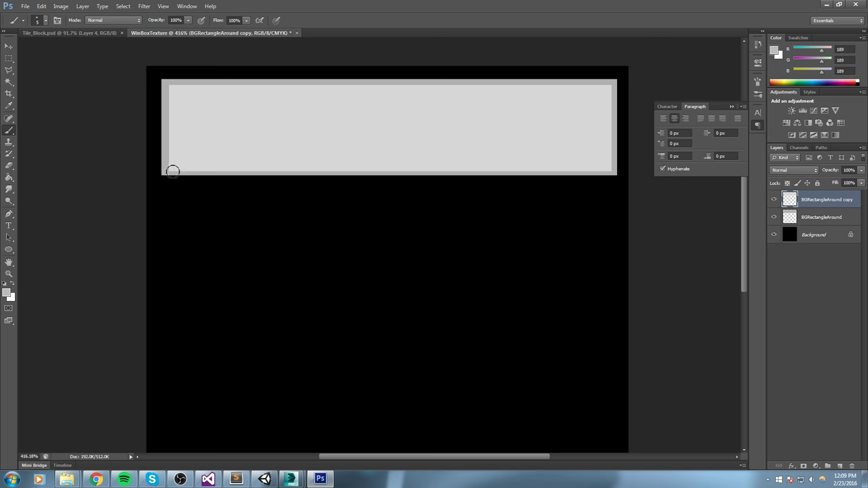
left_click(39, 21)
left_click_drag(16, 53, 15, 53)
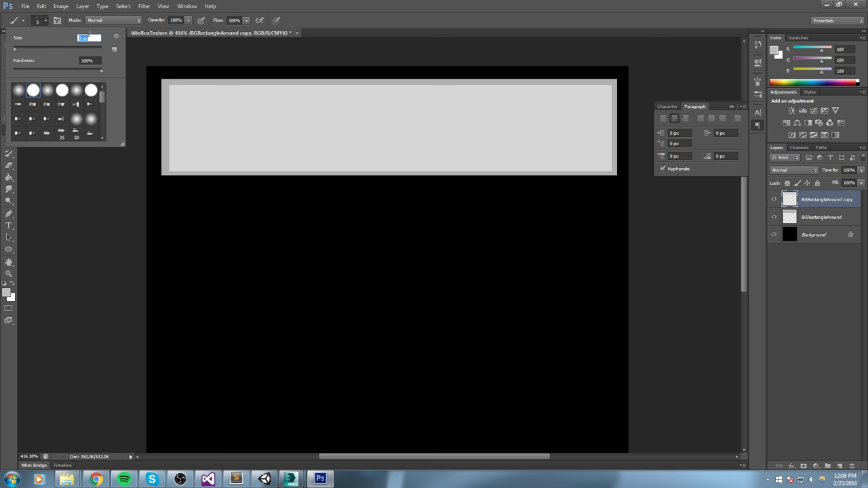
type("2")
key("Return")
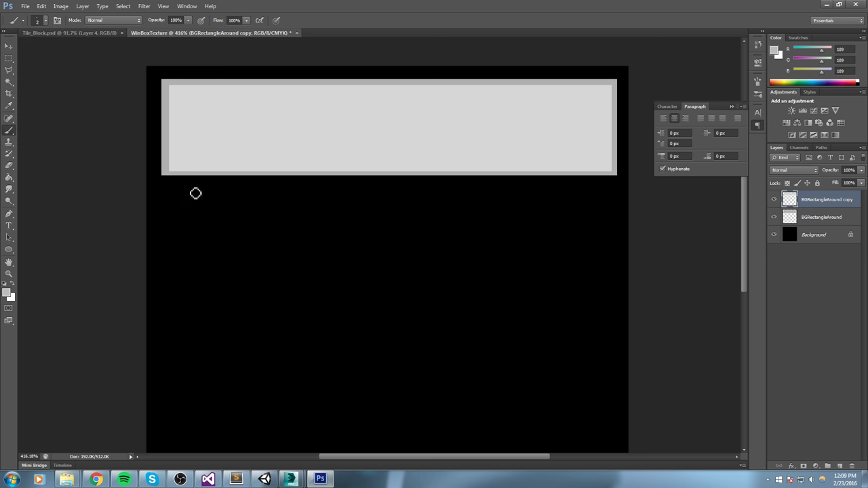
mouse_move(187, 175)
left_mouse_down()
mouse_move(178, 172)
mouse_move(219, 178)
mouse_move(216, 172)
mouse_move(254, 169)
mouse_move(220, 179)
mouse_move(263, 165)
mouse_move(285, 182)
mouse_move(352, 160)
mouse_move(384, 182)
mouse_move(424, 171)
mouse_move(482, 182)
mouse_move(610, 174)
mouse_move(562, 167)
mouse_move(499, 181)
mouse_move(485, 164)
mouse_move(476, 184)
mouse_move(465, 175)
mouse_move(343, 180)
mouse_move(352, 168)
mouse_move(177, 184)
left_mouse_up()
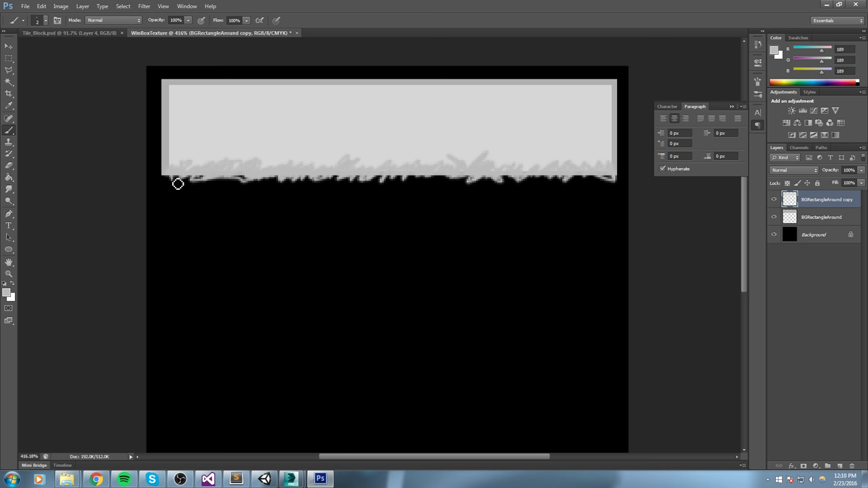
Step: Delete the brush strokes that spill onto the black area below the rectangle
left_click(7, 59)
left_click_drag(657, 236, 78, 174)
key("Delete")
key("ctrl+d")
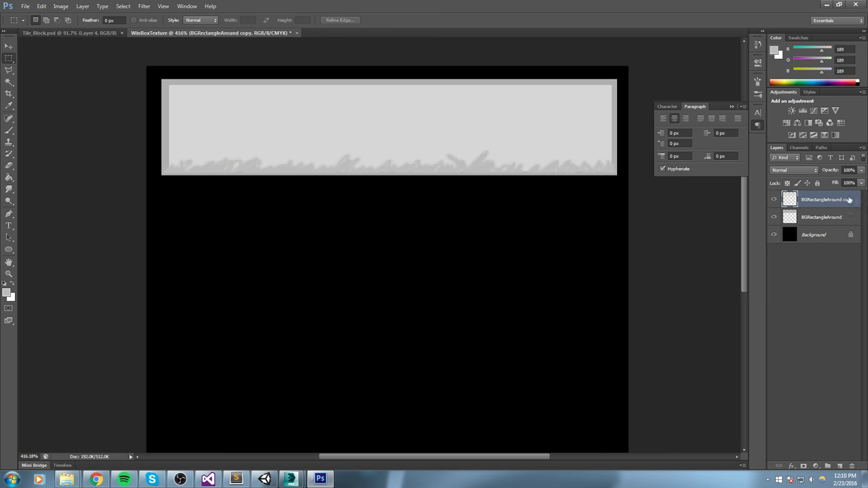
Step: Lower the opacity of the BGRectangleAround copy layer to slightly more than half and deselect the layers
left_click(861, 170)
mouse_move(862, 181)
left_mouse_down()
mouse_move(833, 183)
mouse_move(863, 181)
left_mouse_up()
left_click(842, 201)
left_click(774, 218)
left_click(775, 218)
left_click(861, 170)
left_click_drag(862, 182, 842, 182)
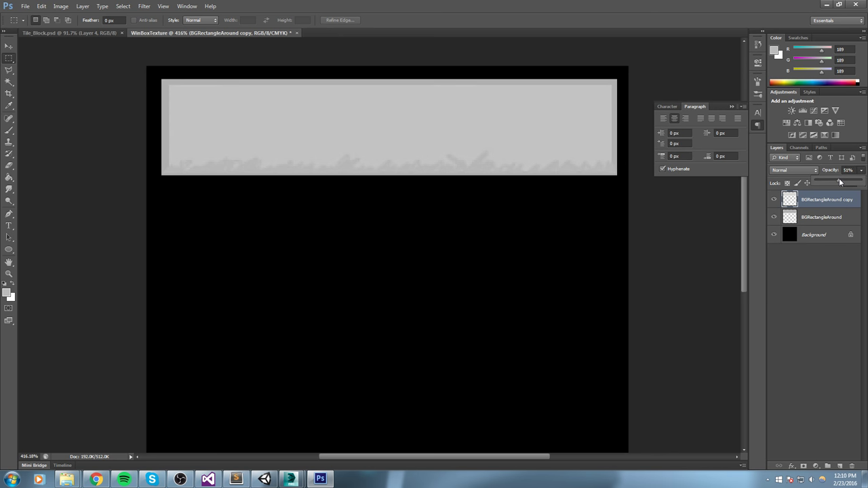
left_click_drag(841, 180, 844, 181)
left_click(779, 275)
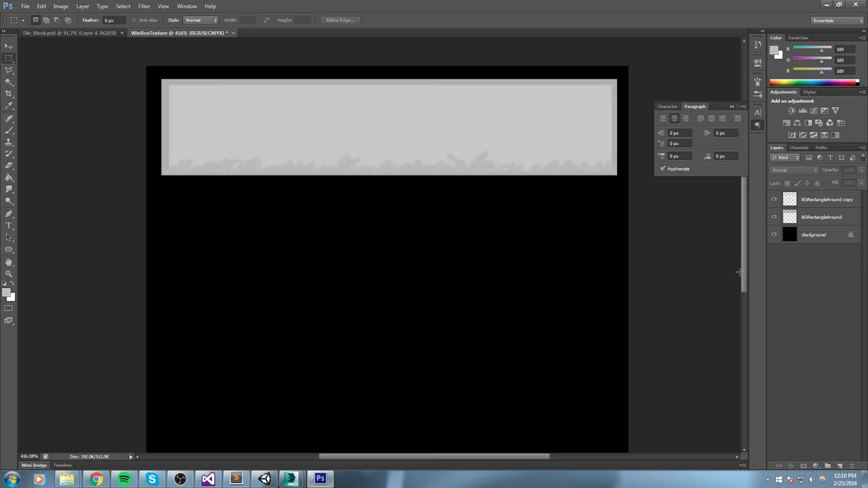
key("b")
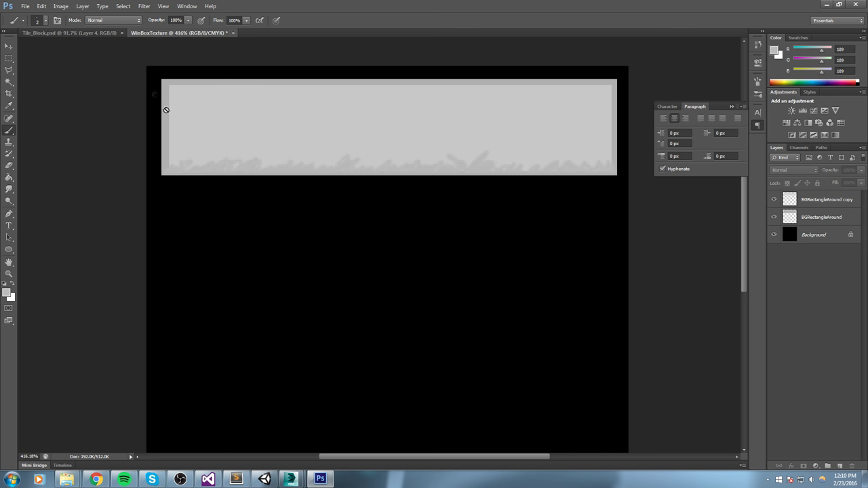
Step: Select the BGRectangleAround copy layer and set the foreground colour to dark grey #4f4f4f for the Brush
scroll(153, 82, "up", 4, "alt")
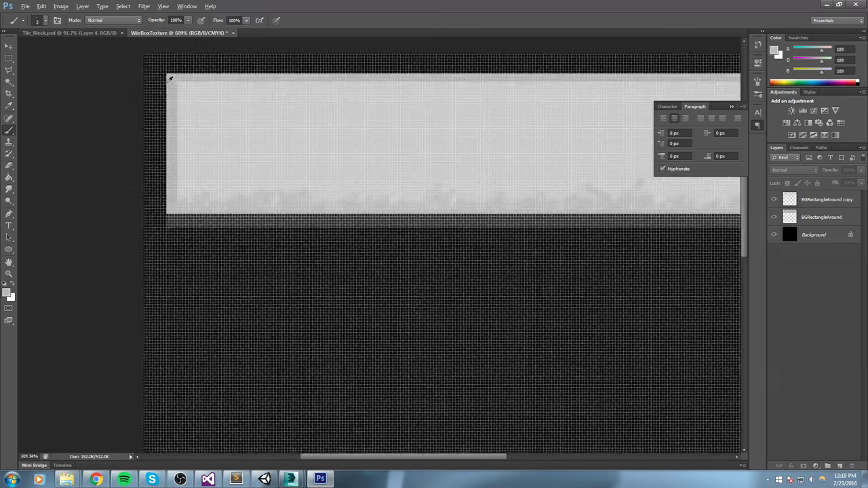
scroll(169, 79, "up", 2, "alt")
left_click(822, 201)
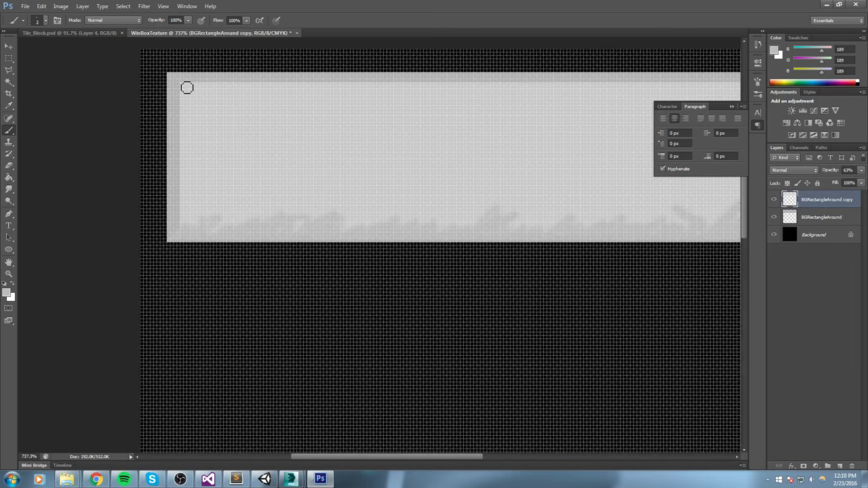
left_click(774, 51)
left_click_drag(404, 304, 390, 314)
left_click(608, 231)
key("b")
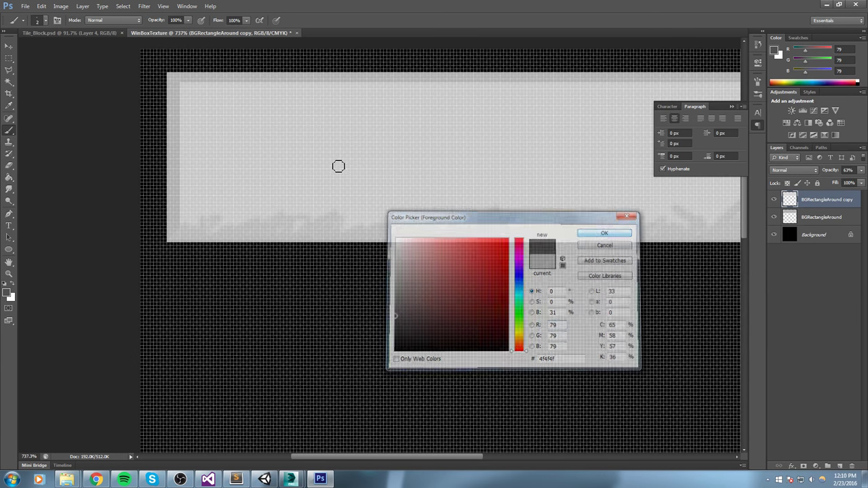
Step: Paint dark vertical lines with the 2 px brush just inside the left and right edges of the light rectangle
left_click_drag(181, 81, 184, 233)
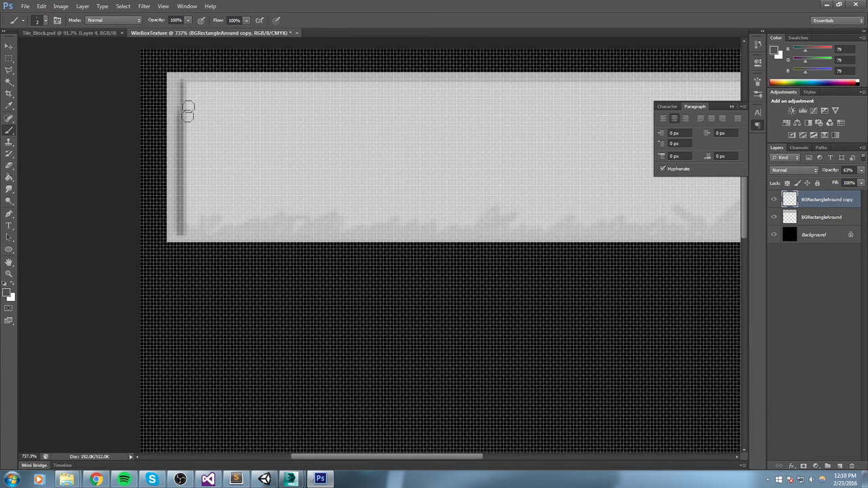
scroll(197, 136, "down", 3, "alt")
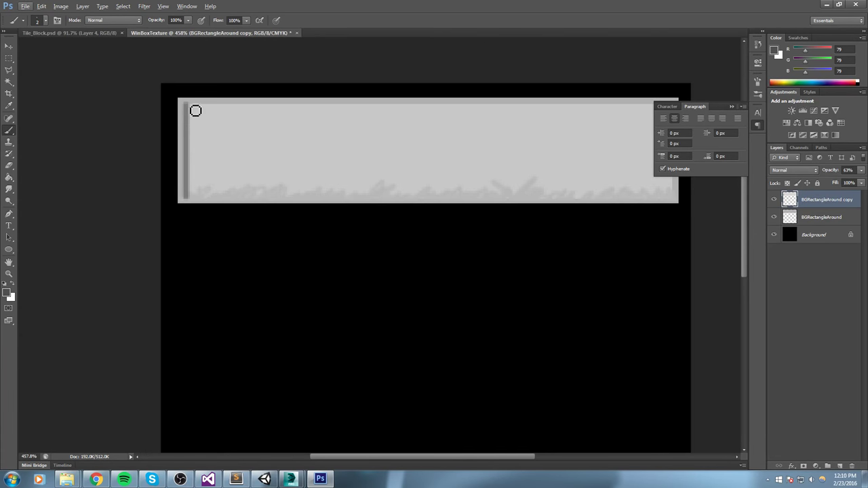
left_click_drag(601, 166, 413, 179)
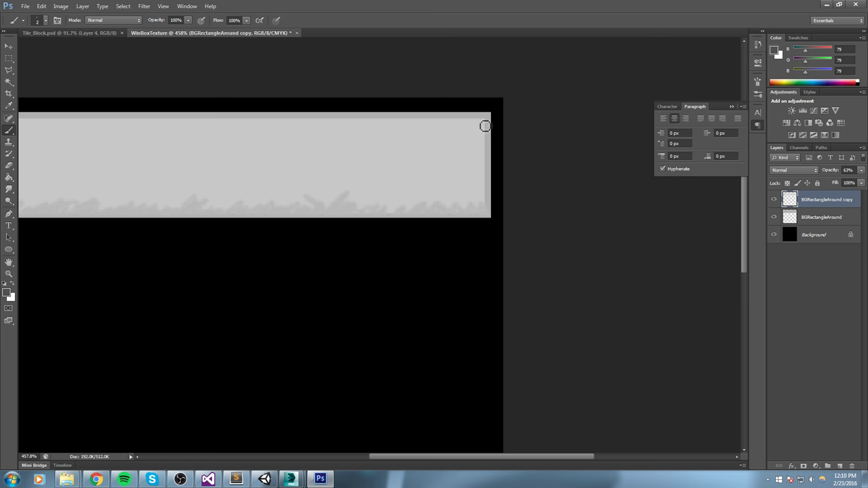
left_click_drag(487, 123, 480, 215)
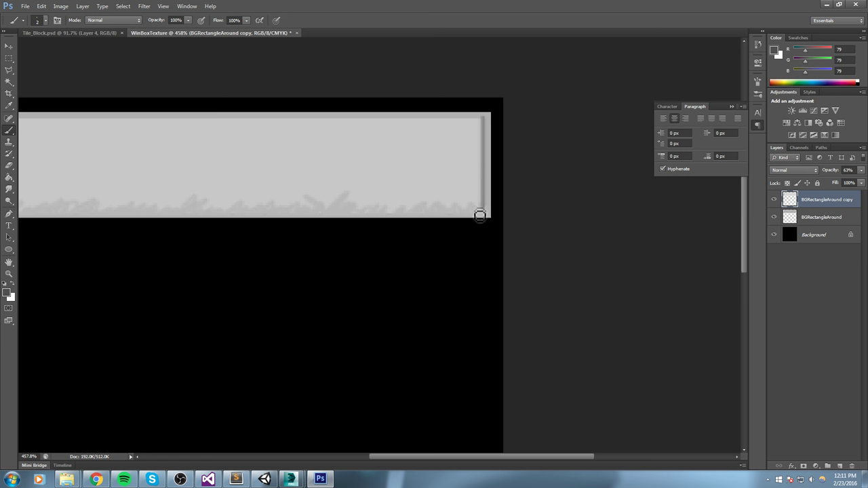
left_click_drag(486, 122, 484, 213)
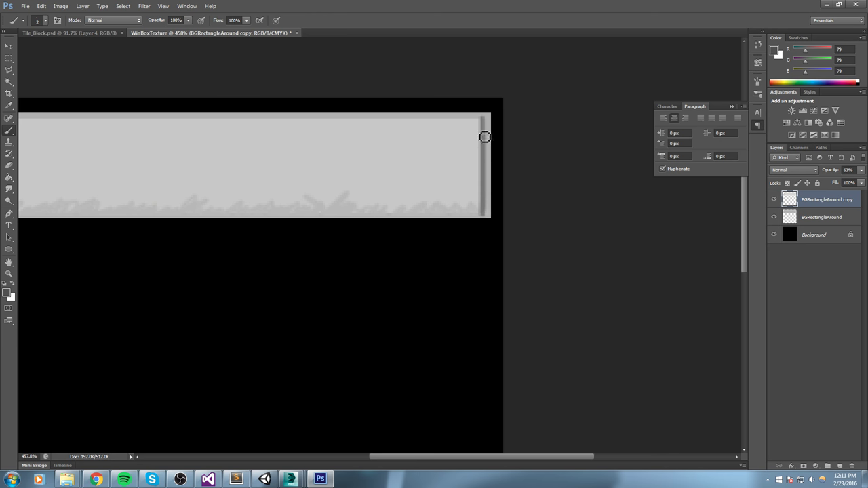
scroll(357, 188, "left", 5, "ctrl")
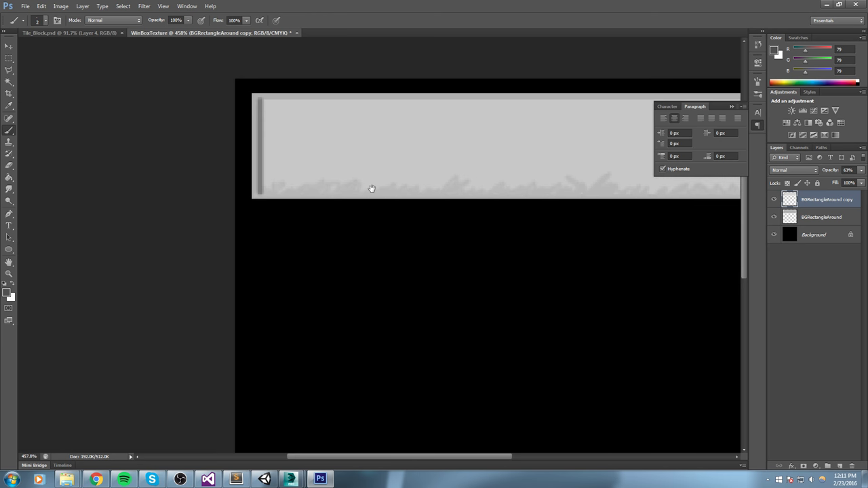
left_click(259, 202, "shift")
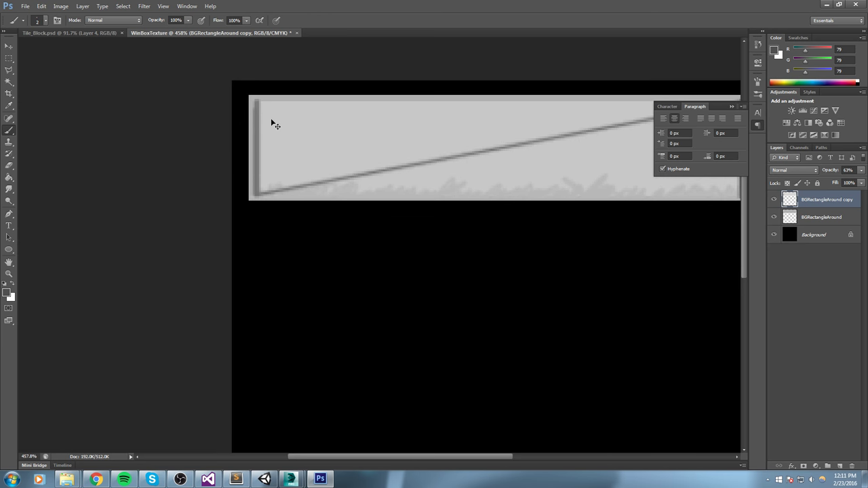
key("ctrl+z")
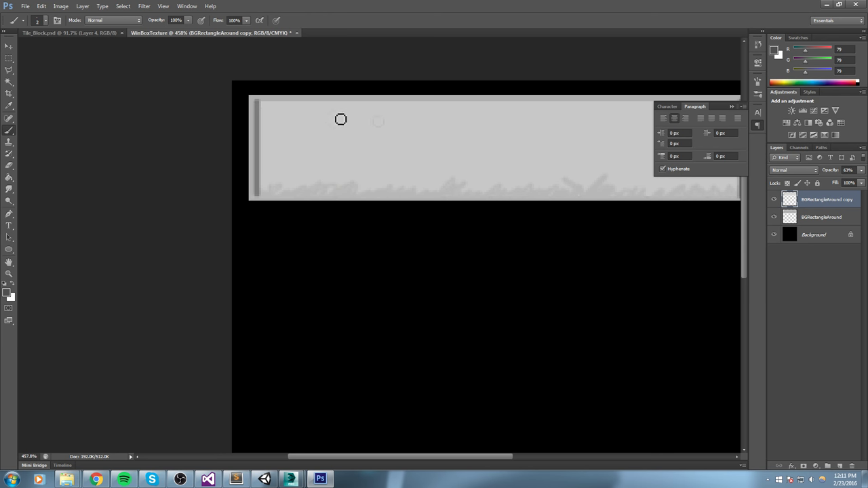
Step: Paint a straight dark line just inside the rectangle's upper edge, joining the two vertical lines
left_click_drag(417, 121, 295, 118)
left_click(622, 104, "shift")
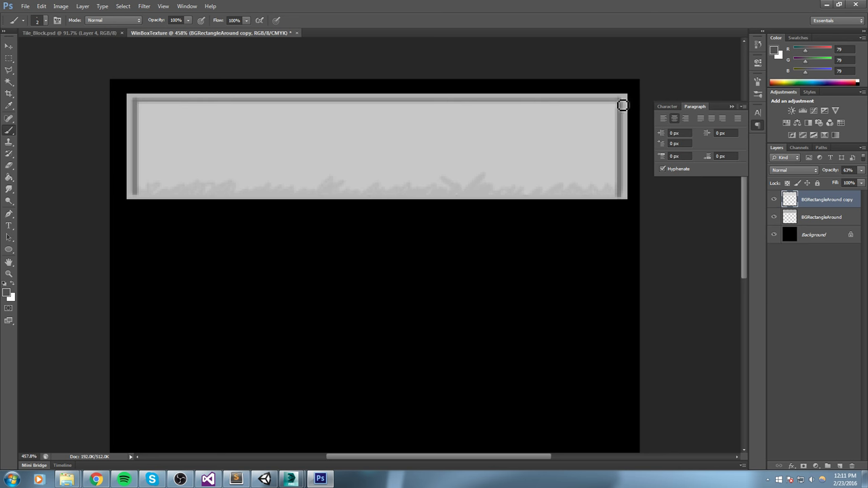
left_click(141, 107, "shift")
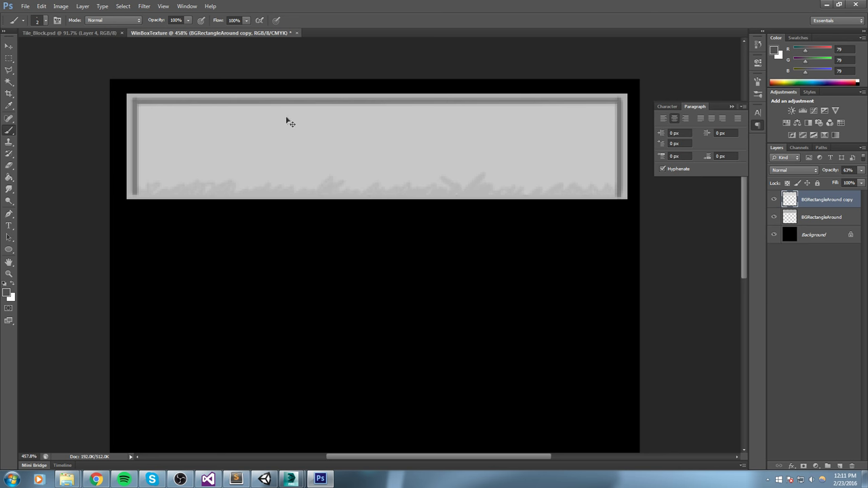
Step: Save the image as WinBoxTexture in Photoshop PSD format in the Textures folder, with Maximize Compatibility on
key("ctrl+s")
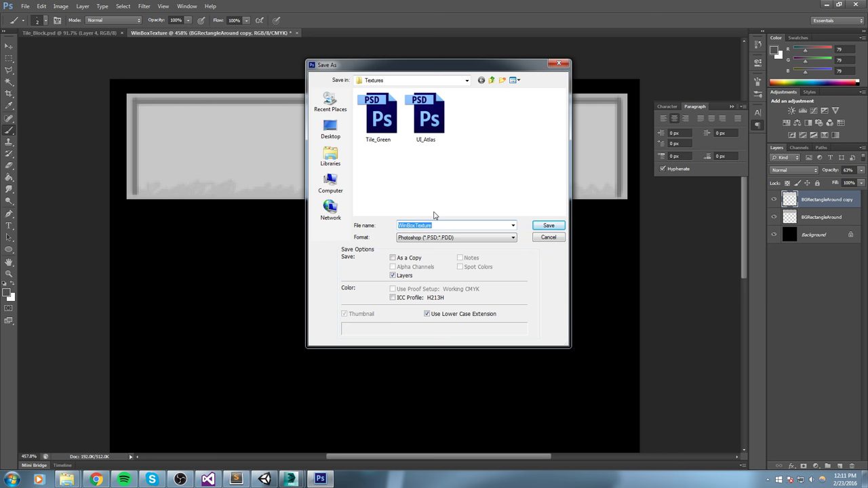
key("Return")
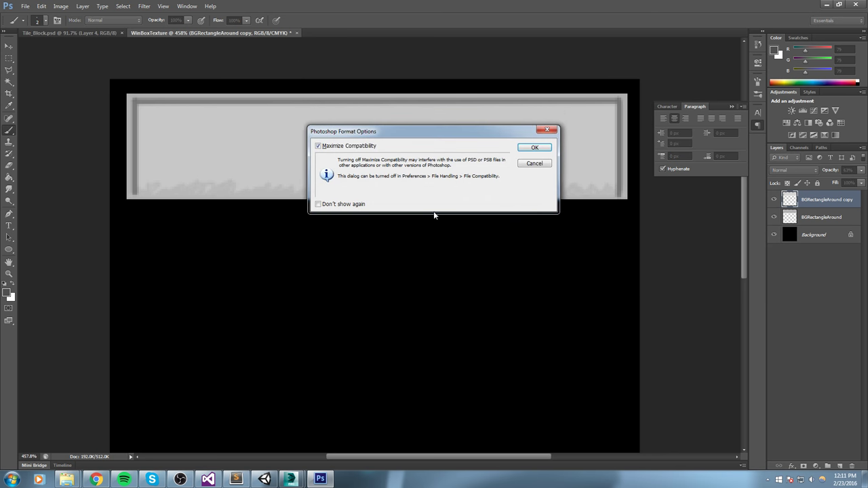
key("Return")
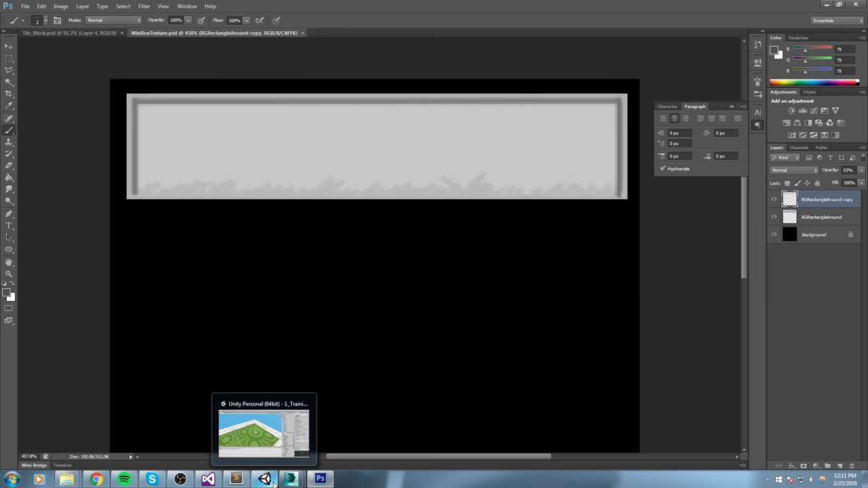
Step: Switch to the WinBox.max scene in 3ds Max and open the green 01 - Default material in the Material Editor
mouse_move(294, 486)
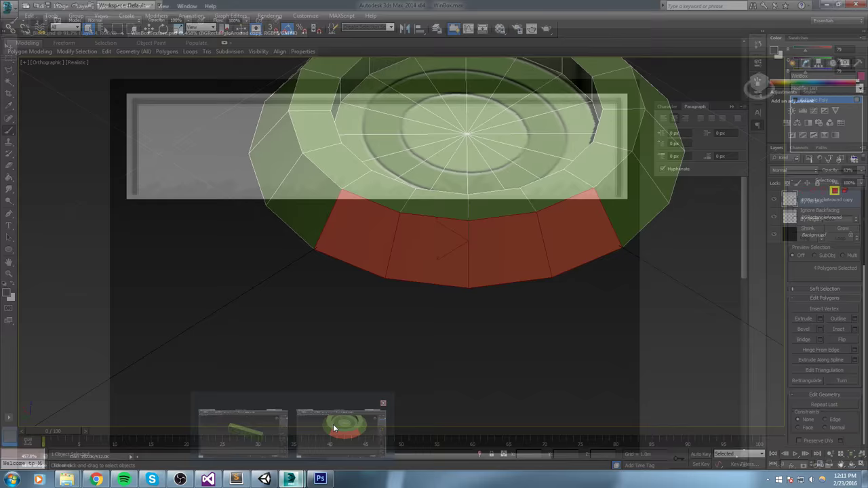
left_click(342, 427)
key("m")
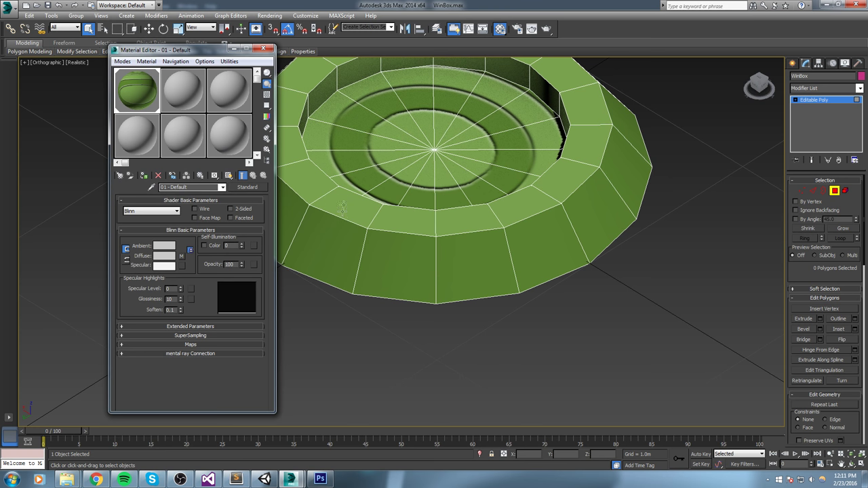
middle_click_drag(474, 243, 476, 246)
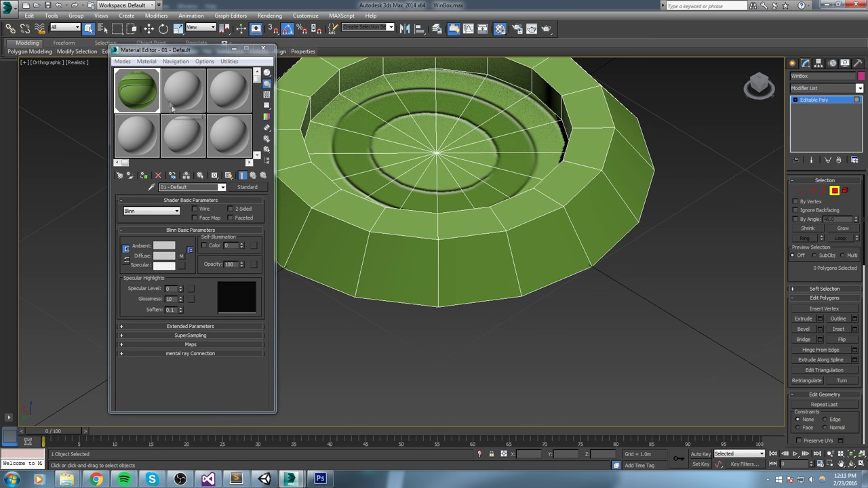
left_click(135, 90)
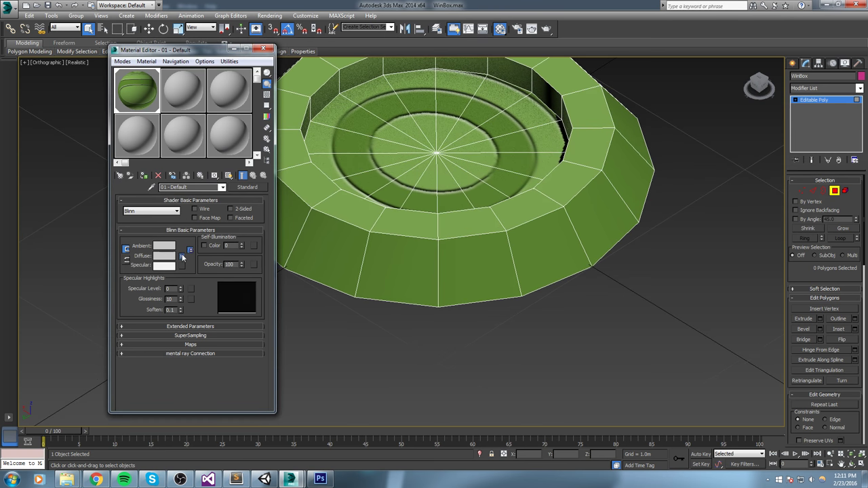
Step: Replace the material's diffuse bitmap with WinBoxTexture.psd and close the Material Editor
left_click(181, 257)
left_click(146, 313)
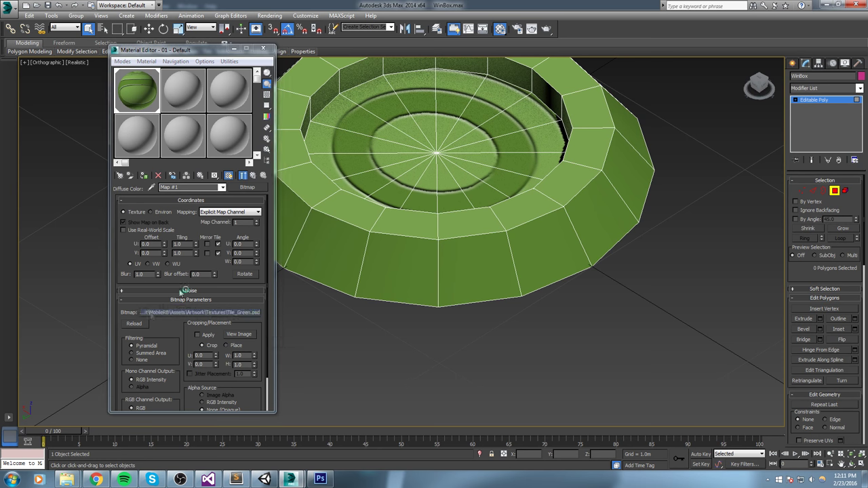
left_click(343, 214)
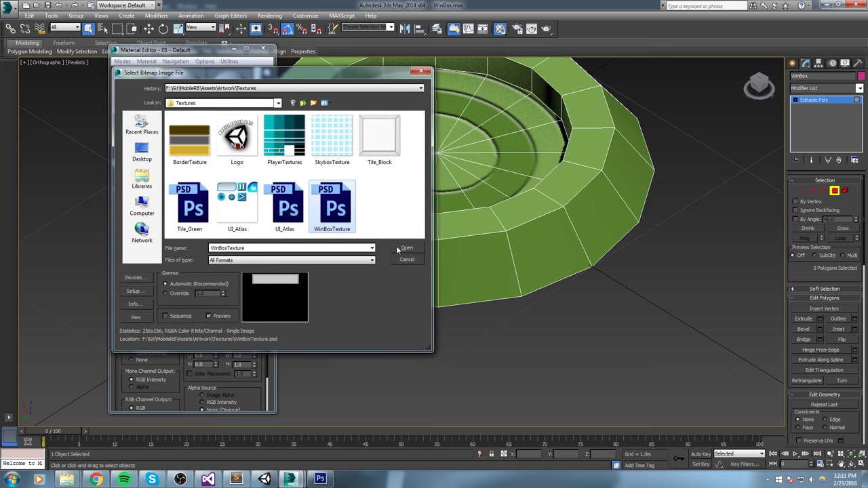
left_click(407, 248)
left_click(241, 284)
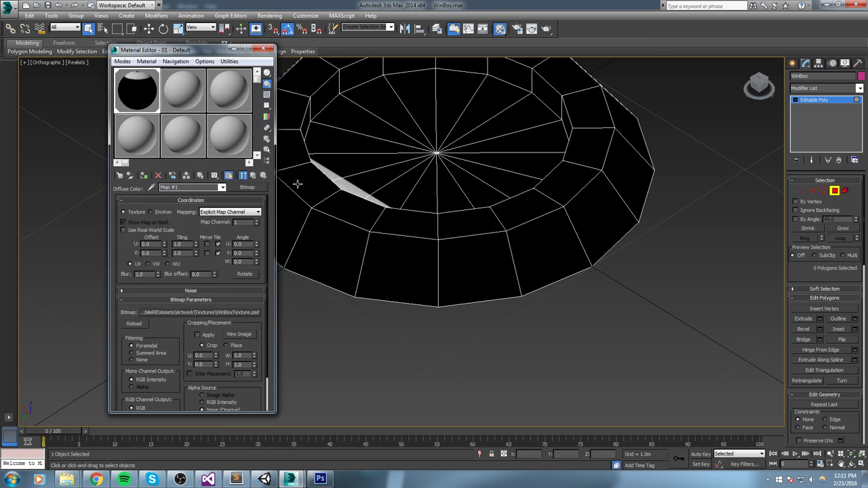
left_click(264, 49)
Step: Select the full ring of sloped outer side polygons around the WinBox platform
scroll(335, 236, "down", 6)
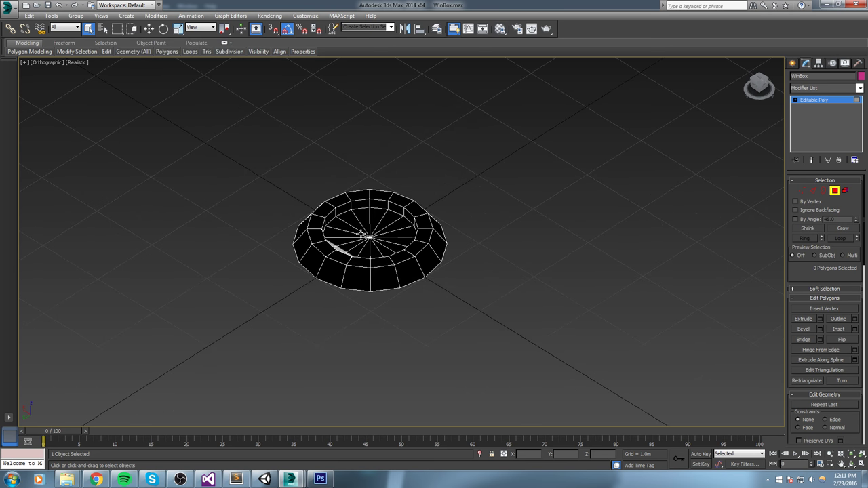
key("ctrl+b")
scroll(491, 269, "up", 4)
key("4")
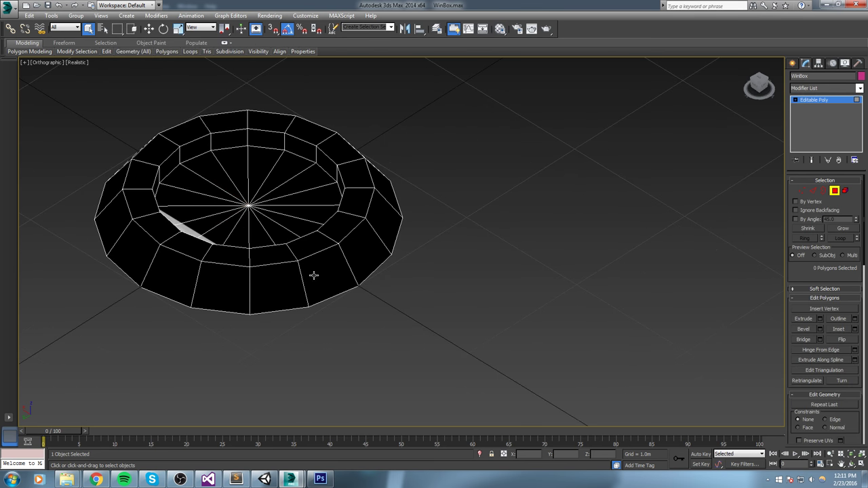
left_click(314, 275)
left_click(282, 278, "ctrl")
left_click(221, 283, "ctrl")
left_click(182, 281, "ctrl")
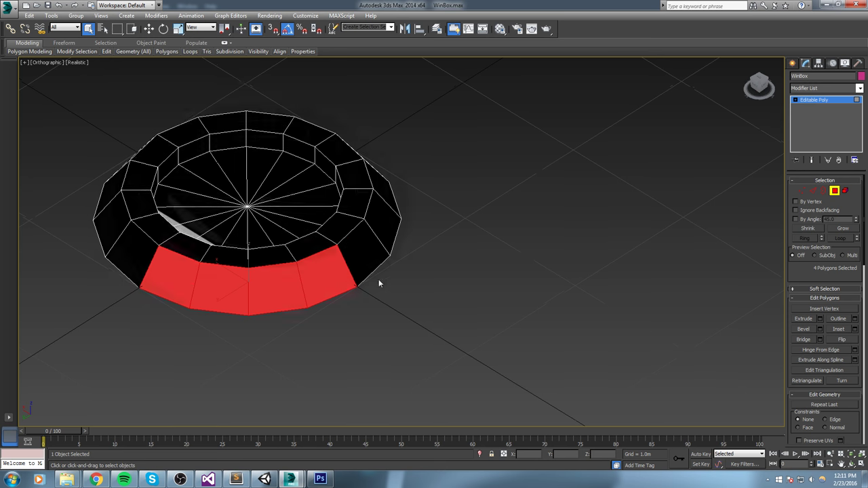
middle_click_drag(377, 285, 323, 289, "alt")
scroll(323, 288, "down", 3)
left_click(356, 316, "shift")
left_click(343, 313)
left_click(314, 319, "shift")
middle_click_drag(248, 318, 403, 299, "alt")
Step: Add an Unwrap UVW modifier to the selected side polygons and open its UV editor in polygon mode
left_click(859, 90)
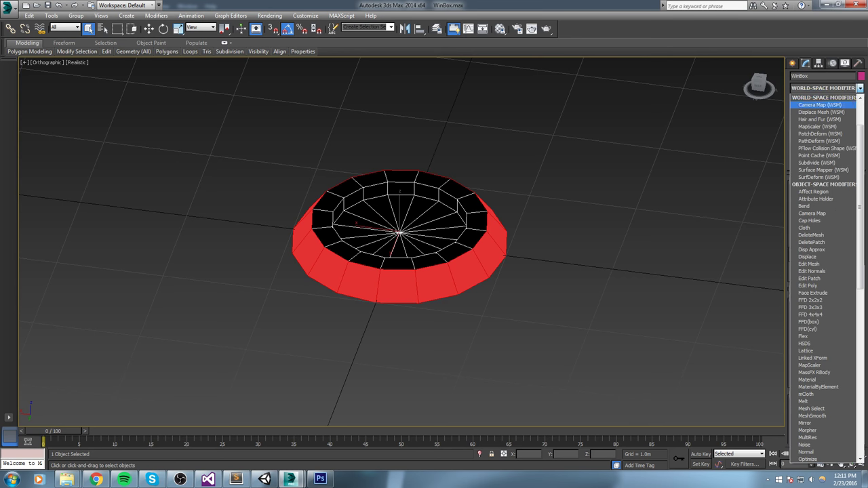
left_click(859, 91)
left_click(861, 88)
key("u")
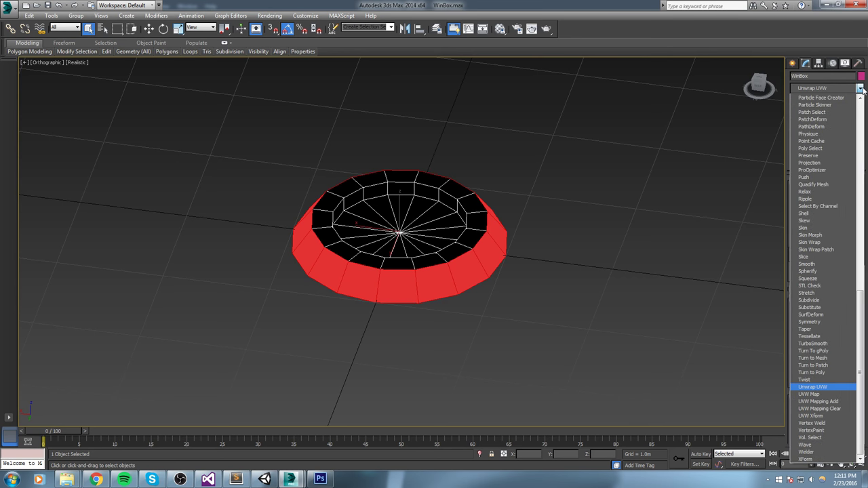
key("Return")
left_click(821, 284)
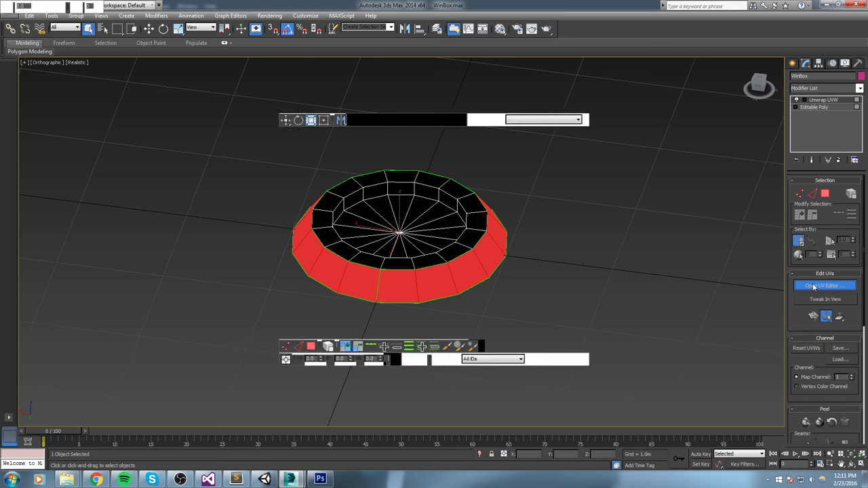
left_click(39, 334)
middle_click_drag(128, 146, 156, 120)
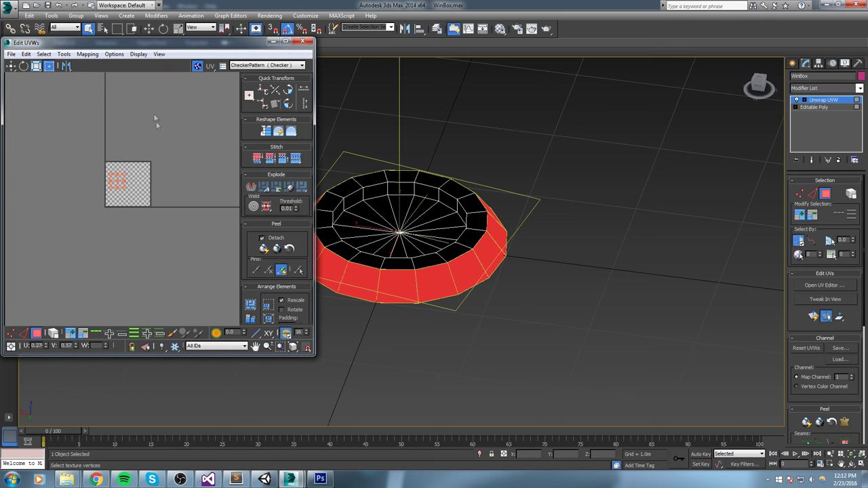
Step: Flatten-map the side polygons with a 45 polygon angle and 0.02 spacing, and move their UV pieces outside the texture square
left_click(86, 54)
left_click(98, 66)
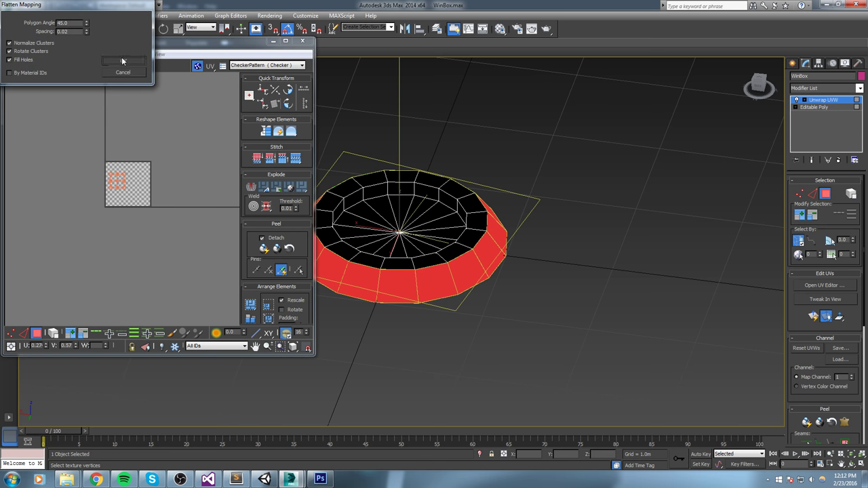
left_click(121, 57)
left_click_drag(135, 195, 59, 146)
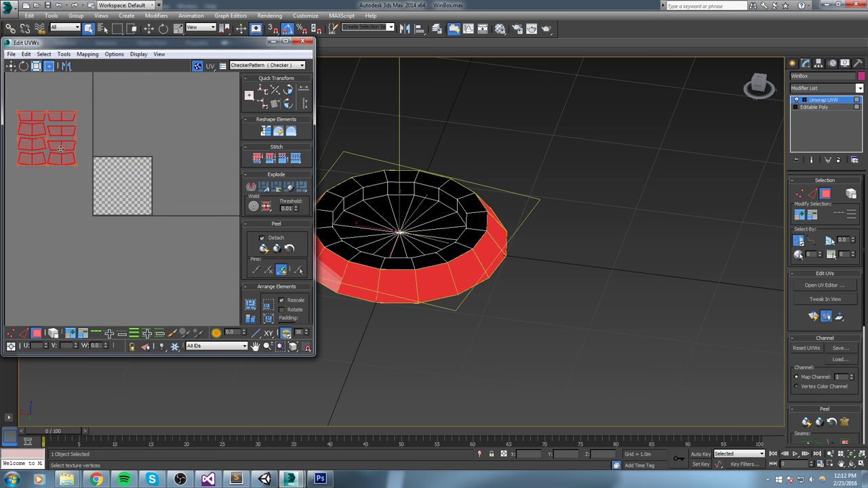
Step: Clear the polygon selection and select four adjacent sloped side polygons along one quarter of the platform's outer ring
left_click(503, 352)
middle_click_drag(421, 341, 434, 329)
left_click_drag(104, 98, 20, 174)
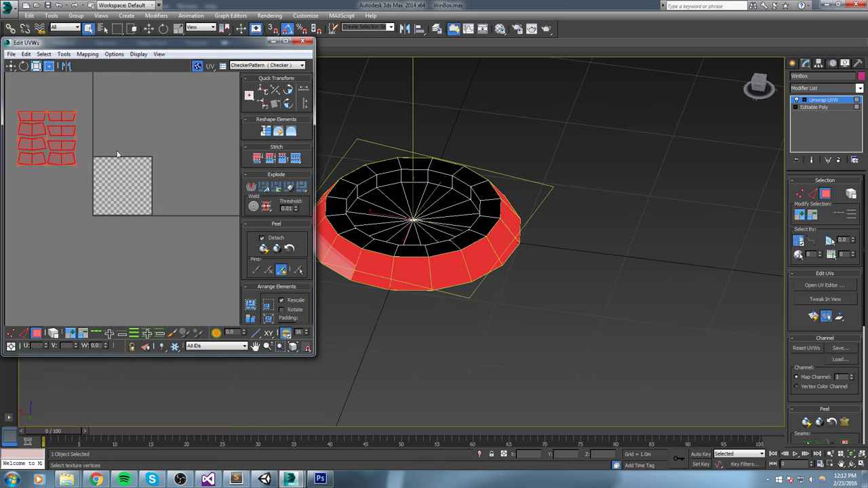
left_click(438, 302)
left_click(407, 270)
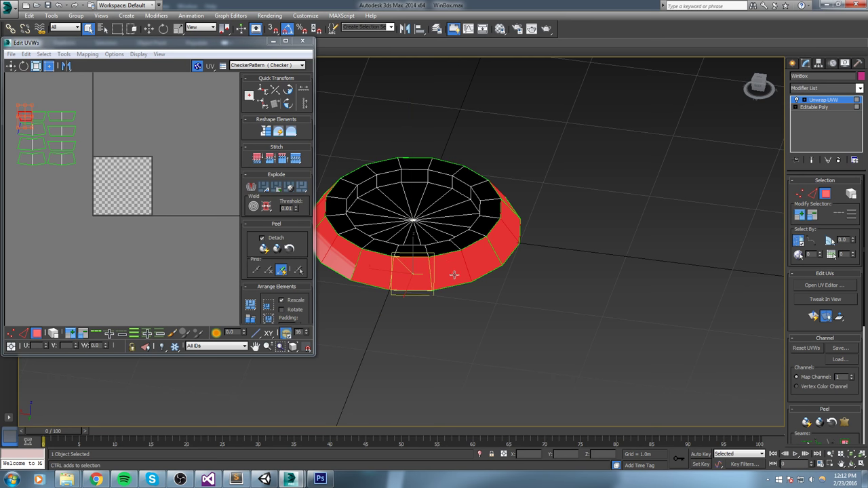
left_click(483, 266, "ctrl")
middle_click_drag(489, 267, 521, 276, "alt")
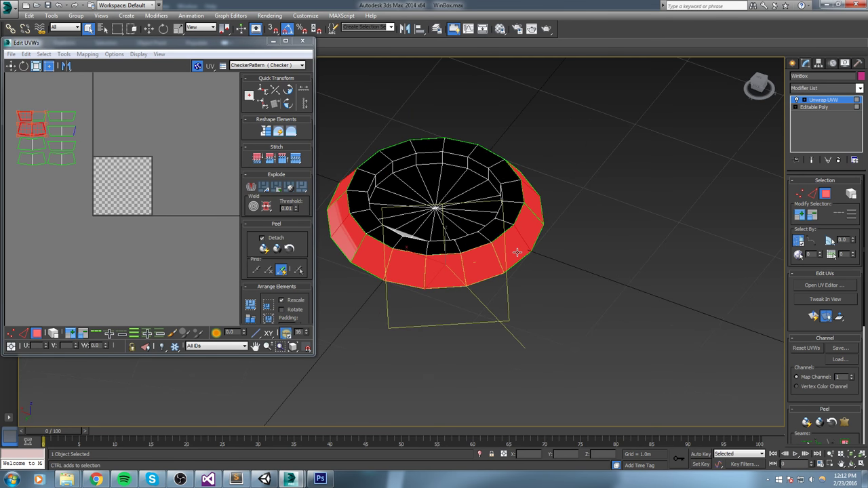
left_click(517, 252, "ctrl")
Step: Try Flatten Mapping on the four selected side polygons
left_click(95, 55)
left_click(102, 64)
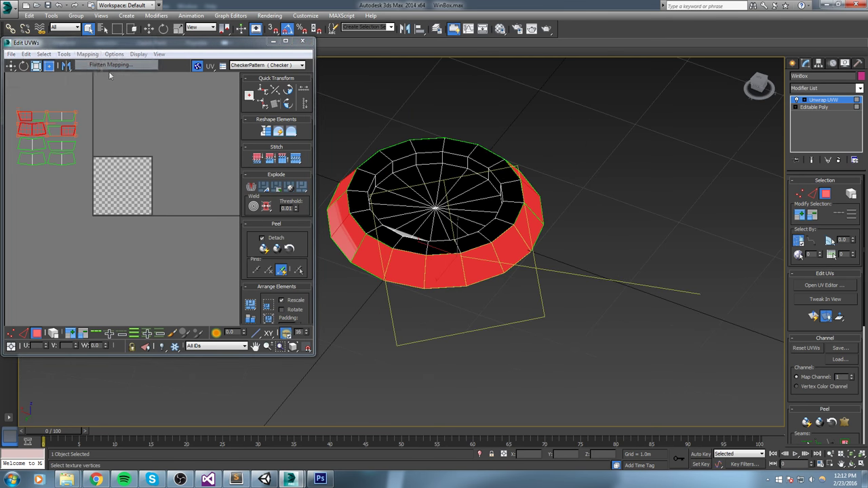
left_click(119, 61)
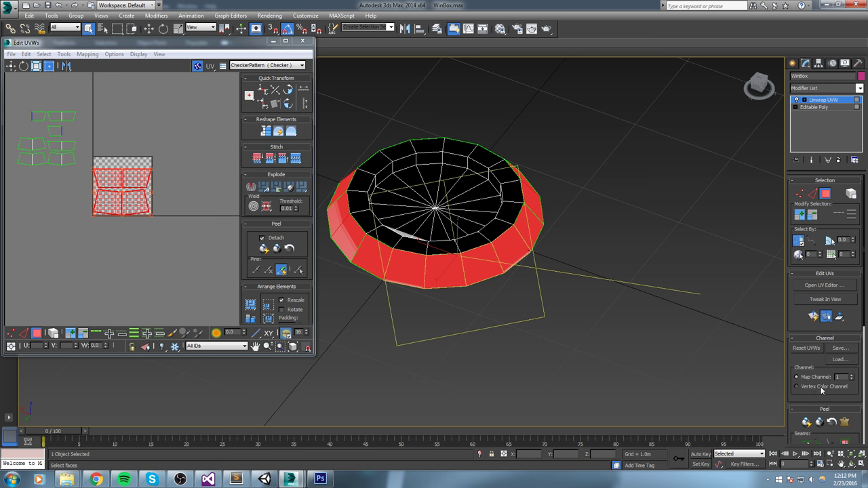
Step: Planar-map the four selected side polygons with the projection aligned to Z, and leave the projection mode
scroll(858, 401, "down", 2)
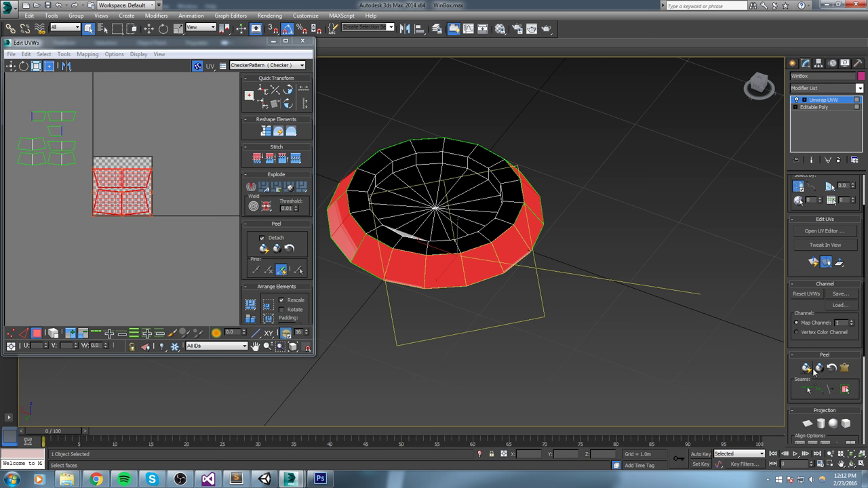
scroll(807, 377, "down", 1)
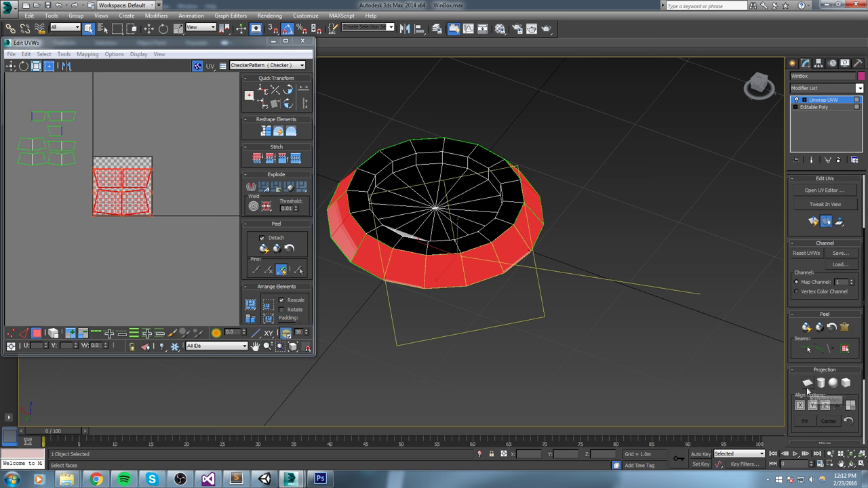
left_click(807, 384)
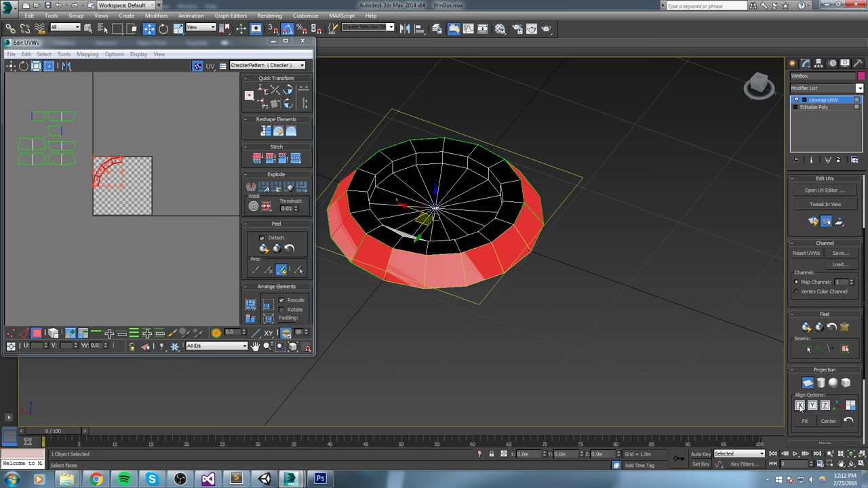
left_click(799, 405)
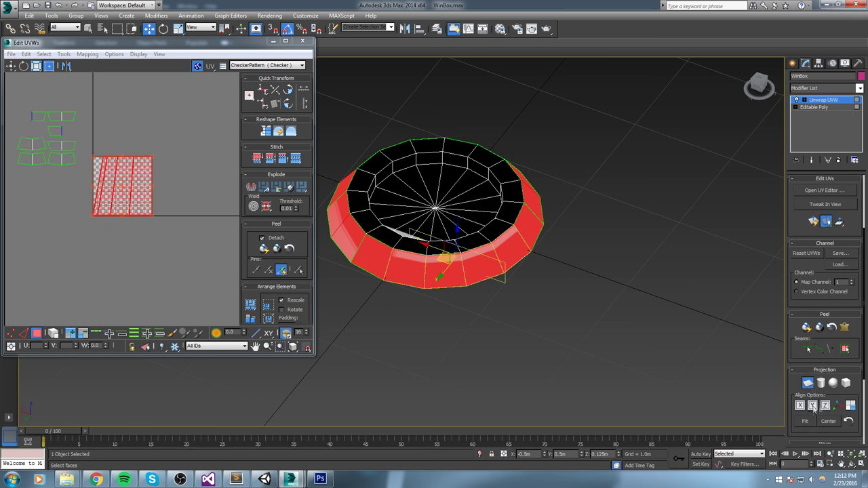
left_click(825, 405)
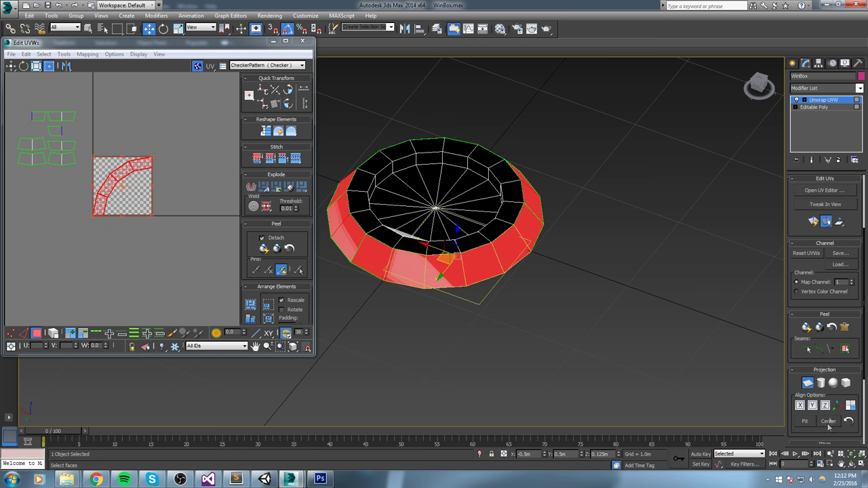
left_click(809, 383)
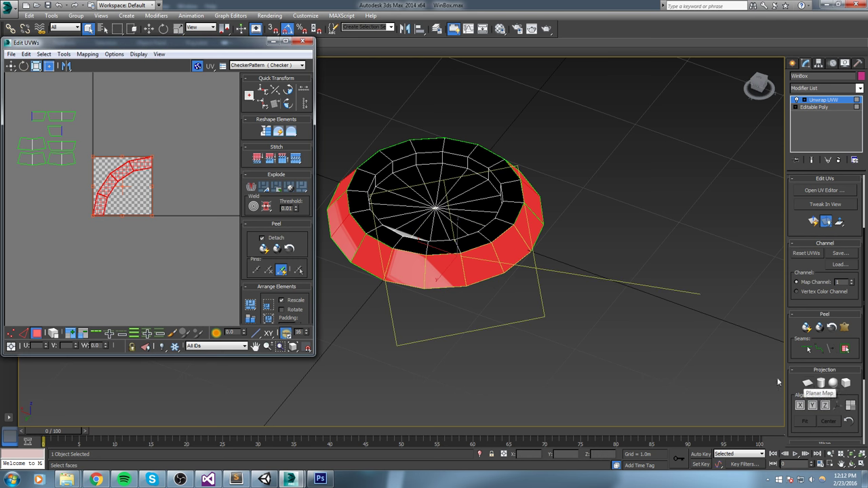
Step: Select the next four side polygons around the ring and apply a planar map to them
middle_click_drag(471, 214, 542, 283, "alt")
left_click(563, 260, "ctrl")
left_click(584, 240, "ctrl")
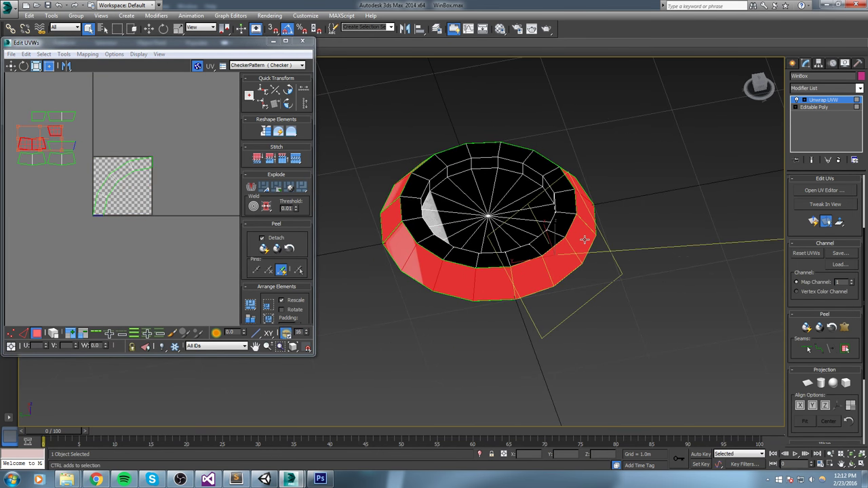
left_click(593, 212, "ctrl")
middle_click_drag(618, 215, 592, 216, "alt")
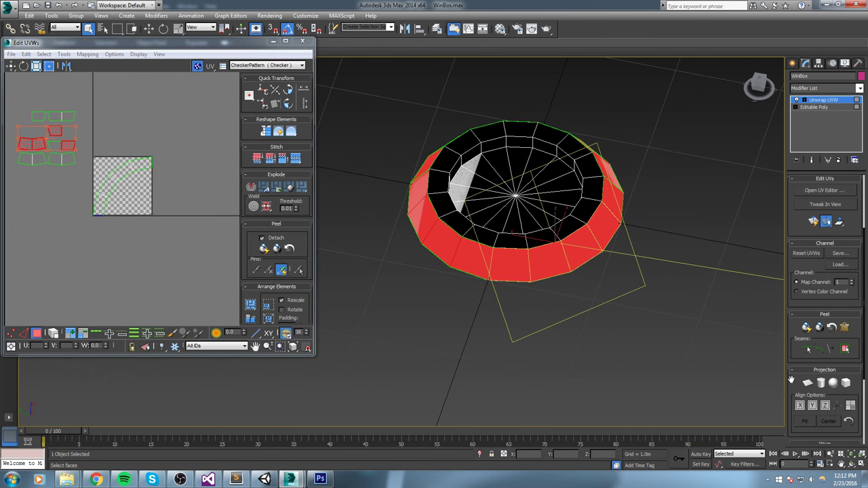
left_click(807, 383)
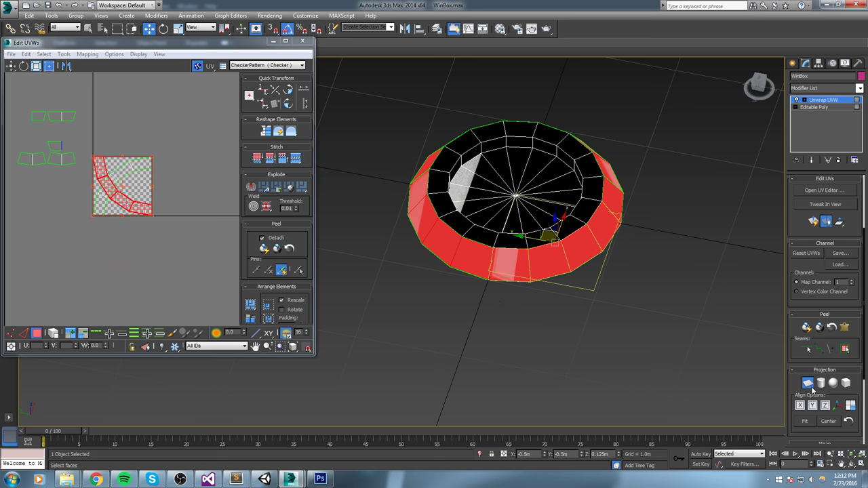
left_click(807, 383)
Step: Select the third group of four side polygons and planar-map it with Z alignment
middle_click_drag(559, 173, 586, 232, "alt")
left_click(575, 289)
left_click(596, 274, "ctrl")
left_click(624, 257, "ctrl")
left_click(649, 231, "ctrl")
middle_click_drag(668, 224, 645, 218, "alt")
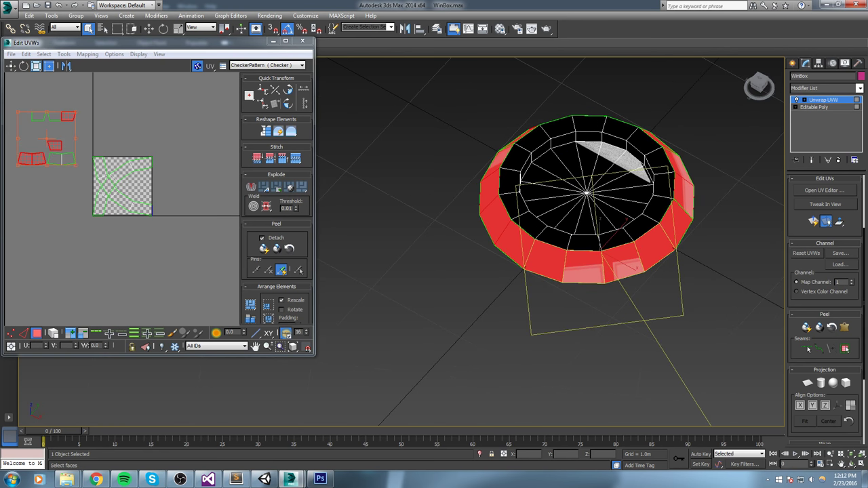
left_click(808, 383)
left_click(823, 405)
left_click(811, 383)
Step: Select the last four unmapped side polygons and planar-map them aligned to Z
middle_click_drag(649, 295, 560, 264, "alt")
left_click(561, 264)
left_click(595, 240, "ctrl")
left_click(608, 227, "ctrl")
left_click(616, 197, "ctrl")
middle_click_drag(637, 197, 825, 370, "alt")
left_click(807, 383)
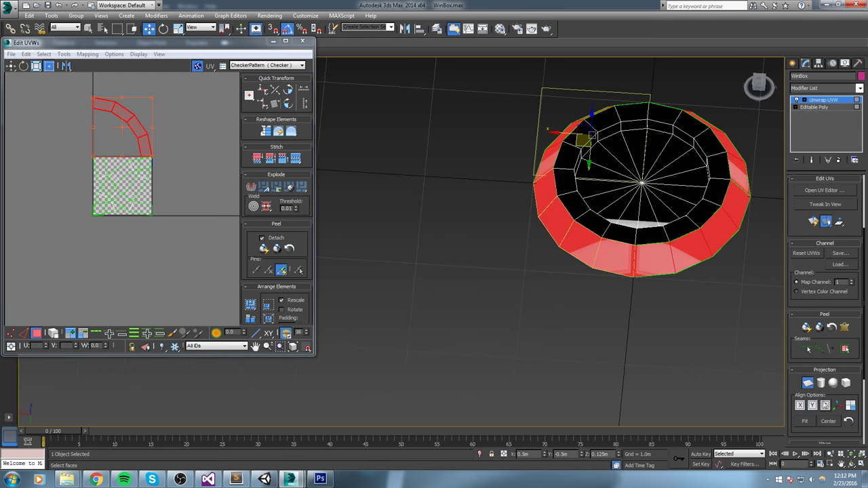
left_click(824, 405)
left_click(808, 383)
Step: Show WinBoxTexture.psd as the UV editor's background and enable selection by UV element
left_click(260, 65)
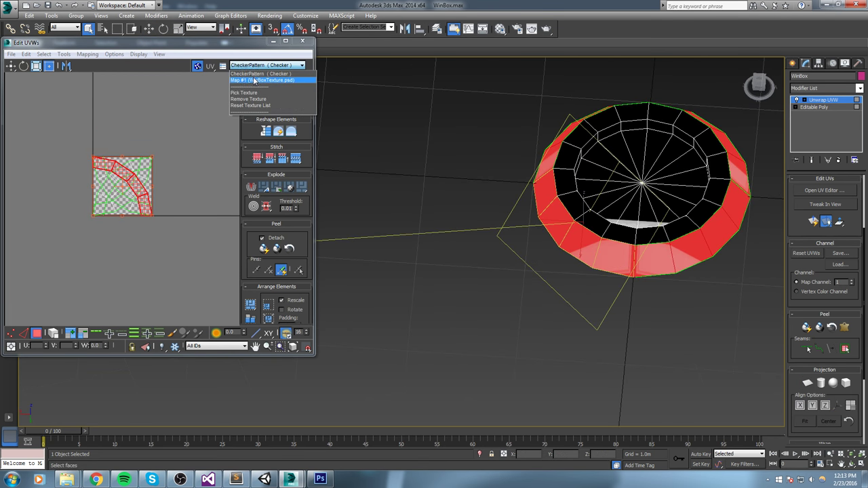
left_click(268, 85)
scroll(146, 173, "up", 5)
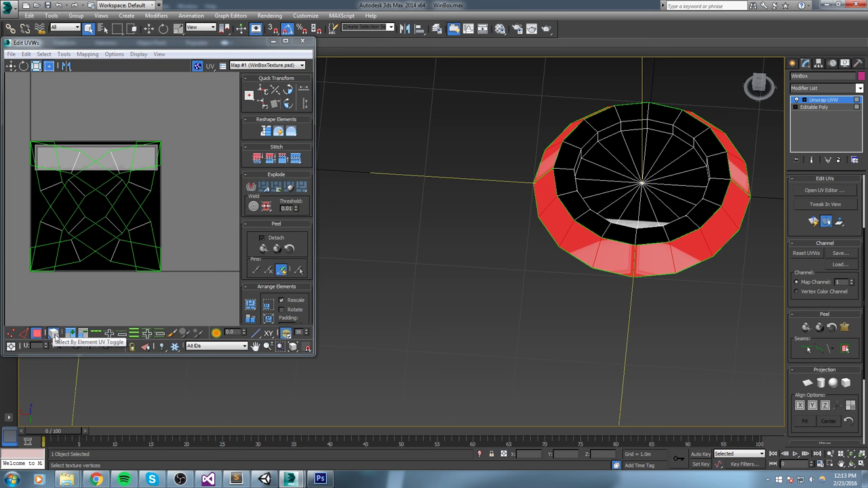
left_click(54, 335)
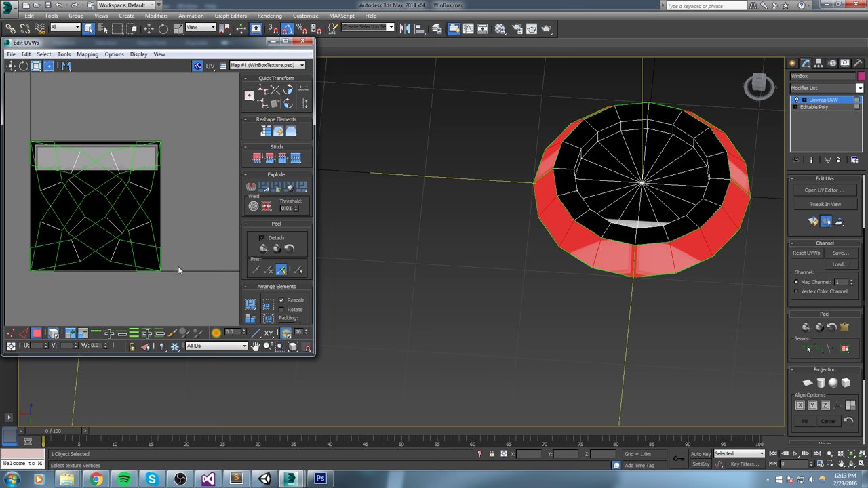
Step: Rotate three of the curved UV strips, the first by -90 degrees, so that all four strips stack in the same orientation
left_click(122, 258)
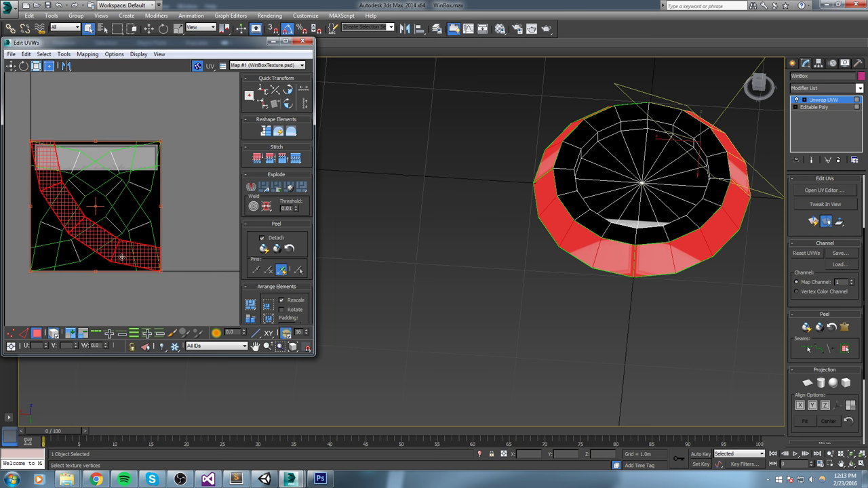
left_click(220, 186)
left_click(117, 206)
key("e")
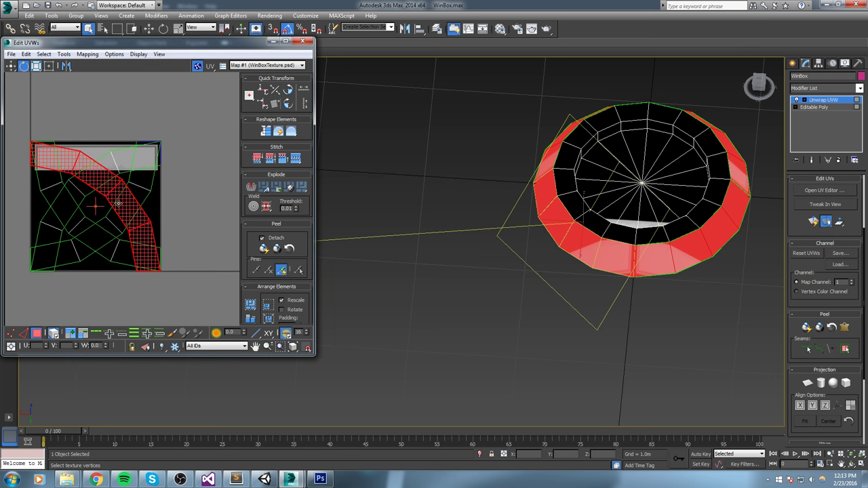
left_click_drag(125, 212, 75, 260)
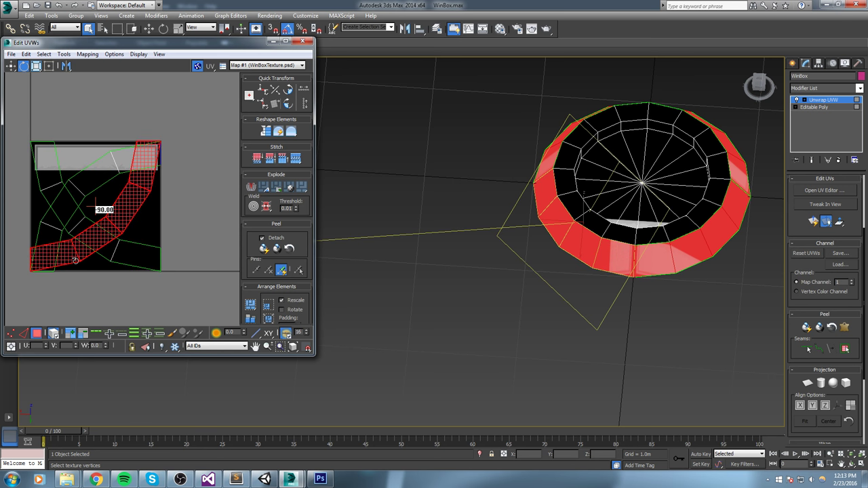
left_click(119, 258)
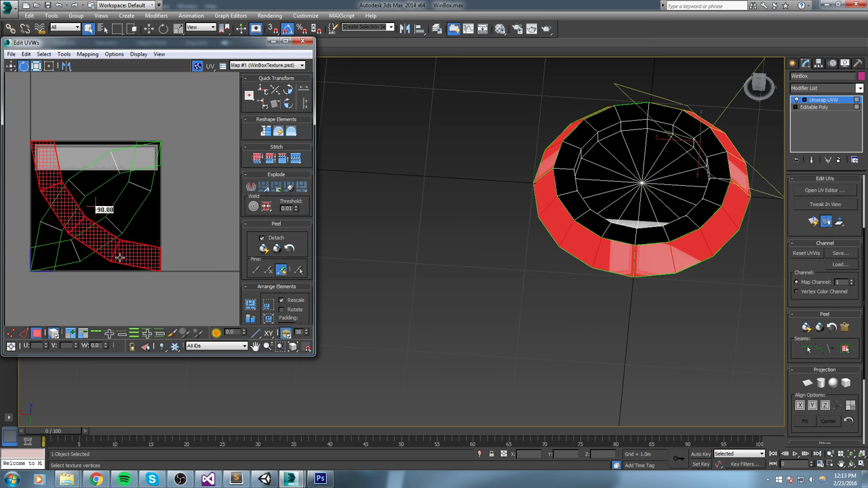
left_click_drag(120, 258, 163, 173)
left_click(97, 168)
left_click_drag(104, 168, 84, 256)
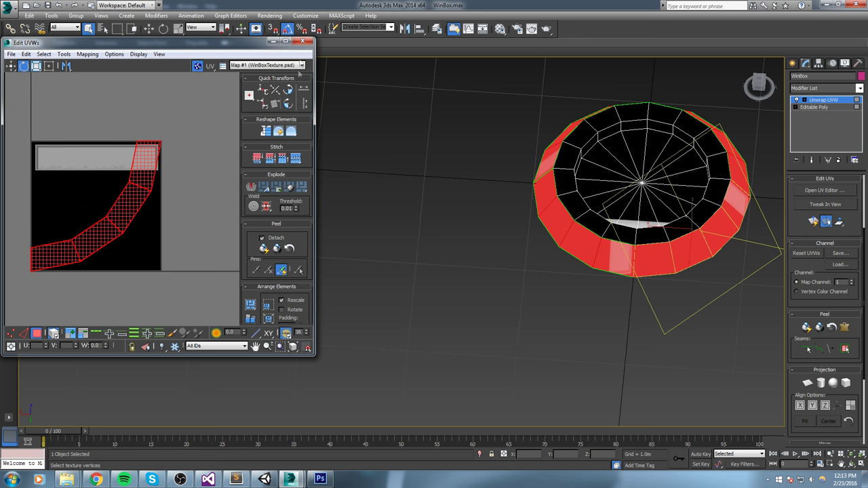
Step: Maximize the UV editor and switch to vertex mode with the Move tool
left_click(285, 42)
scroll(441, 180, "up", 3)
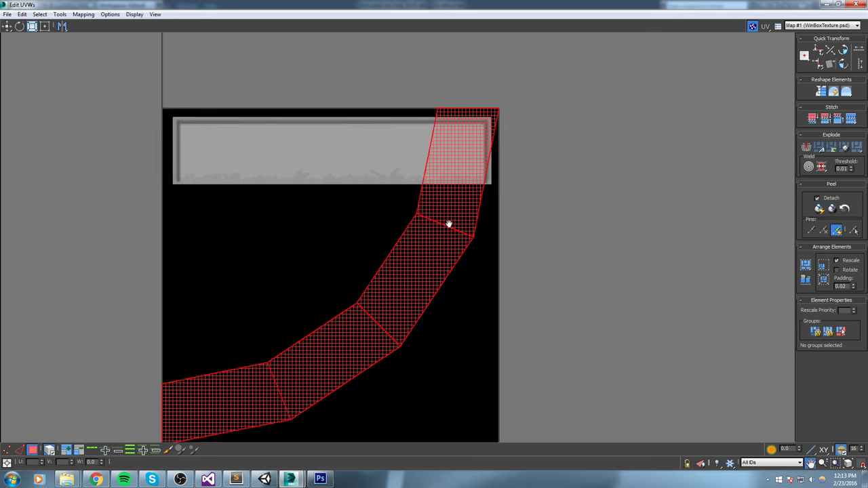
left_click(8, 449)
scroll(112, 339, "down", 4)
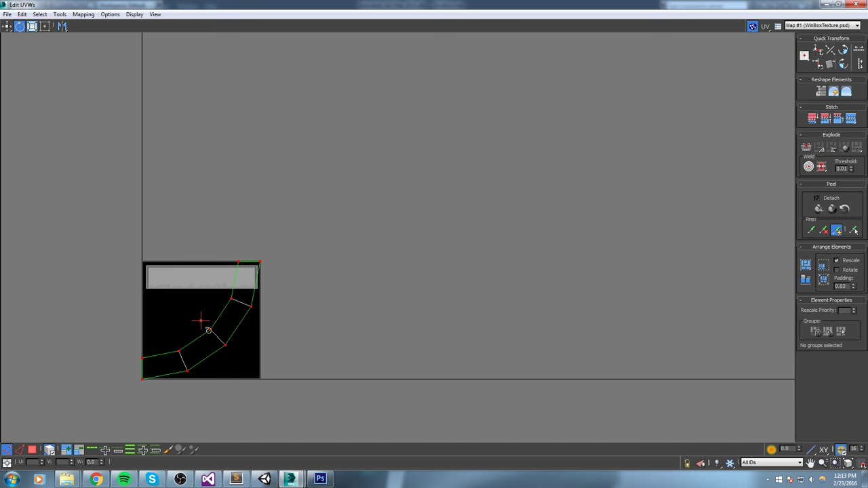
key("w")
scroll(207, 339, "up", 3)
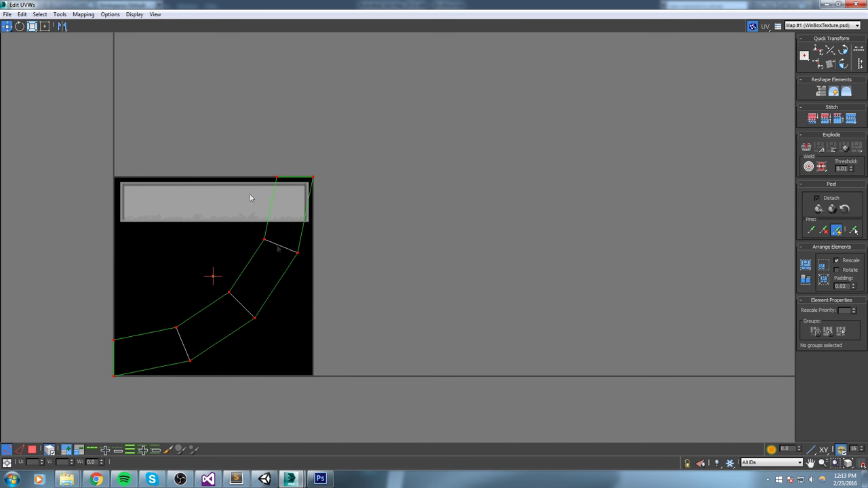
middle_click_drag(277, 198, 289, 164)
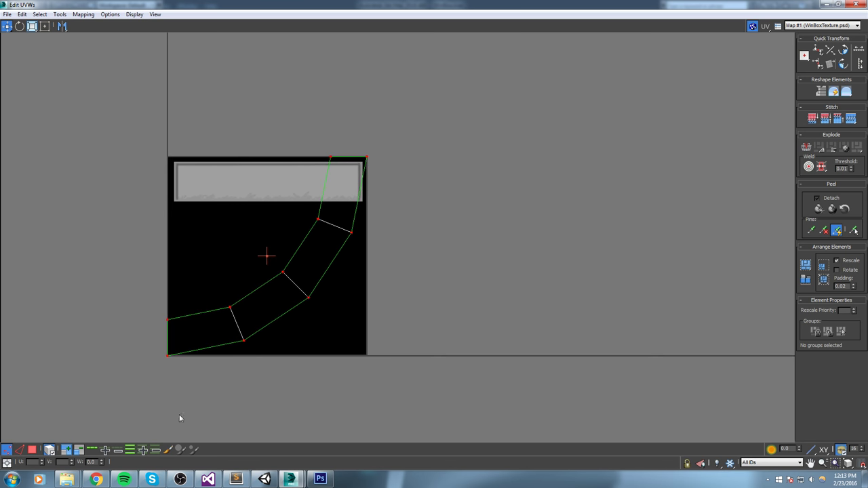
Step: Align the stacked strips' inner and outer arc vertices into two horizontal rows, raising the inner row above the texture
left_click(57, 442)
left_click_drag(271, 269, 294, 291, "ctrl")
left_click_drag(234, 312, 149, 307, "ctrl")
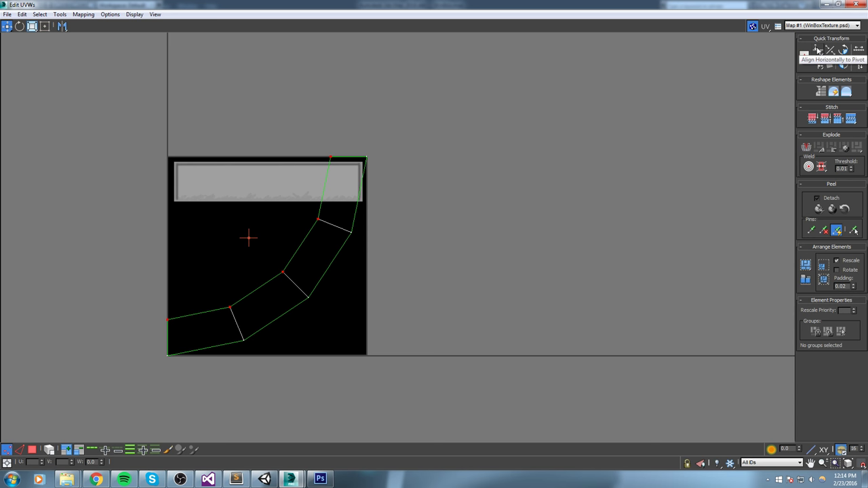
left_click(818, 50)
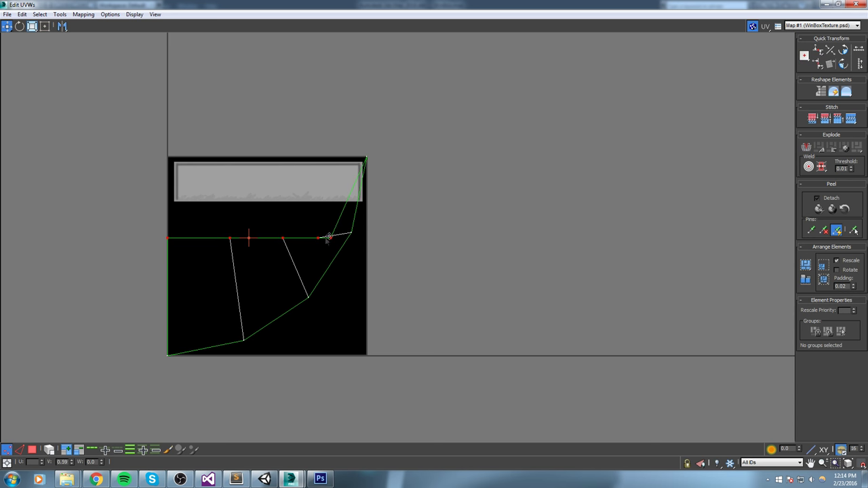
left_click_drag(319, 239, 333, 118)
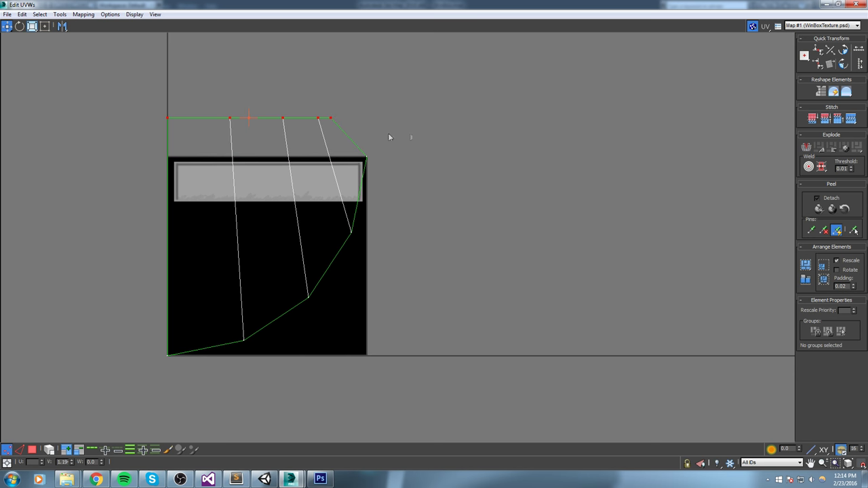
left_click_drag(145, 371, 145, 371)
left_click(818, 50)
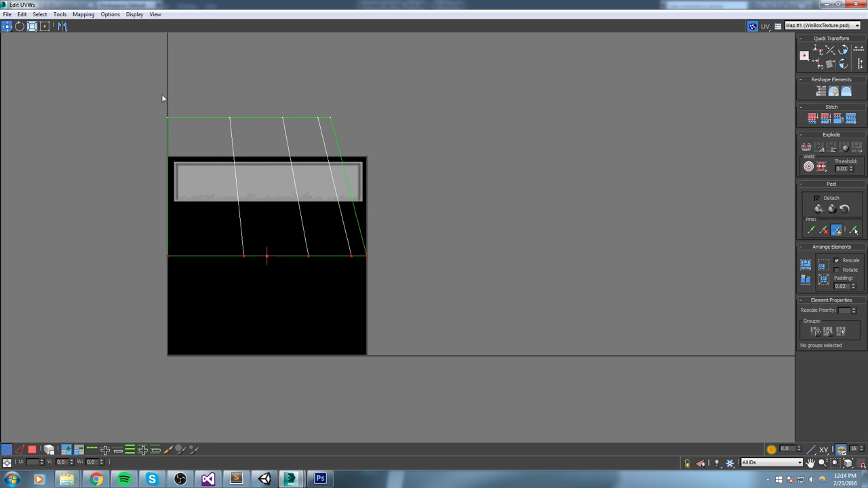
Step: Align the two vertices at the strip's slanted end vertically and move that end outward past the texture's edge
left_click_drag(166, 242, 171, 271)
left_click_drag(328, 104, 365, 169)
left_click_drag(367, 236, 360, 265)
scroll(363, 224, "up", 2)
middle_click_drag(343, 170, 345, 201)
left_click(818, 66)
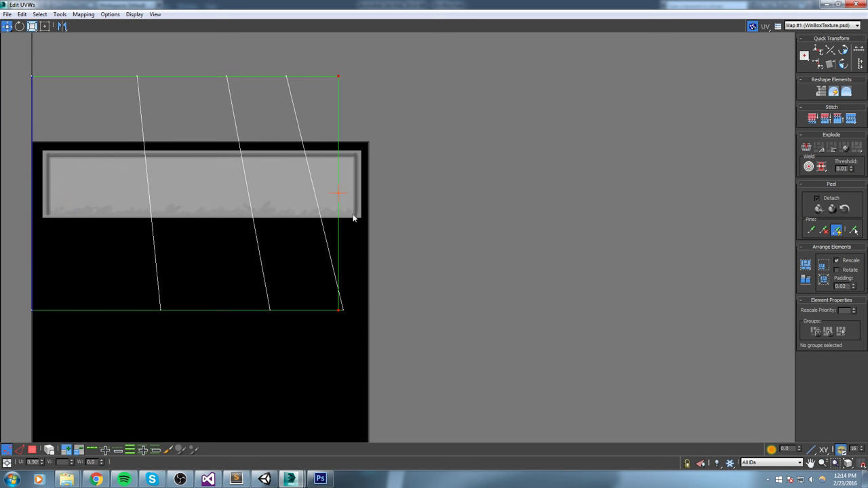
left_click_drag(338, 75, 446, 75)
Step: Align vertically the vertices of the two dividing edges nearest the extended end of the strip
left_click_drag(269, 53, 371, 263)
left_click(817, 63)
left_click_drag(207, 74, 280, 332)
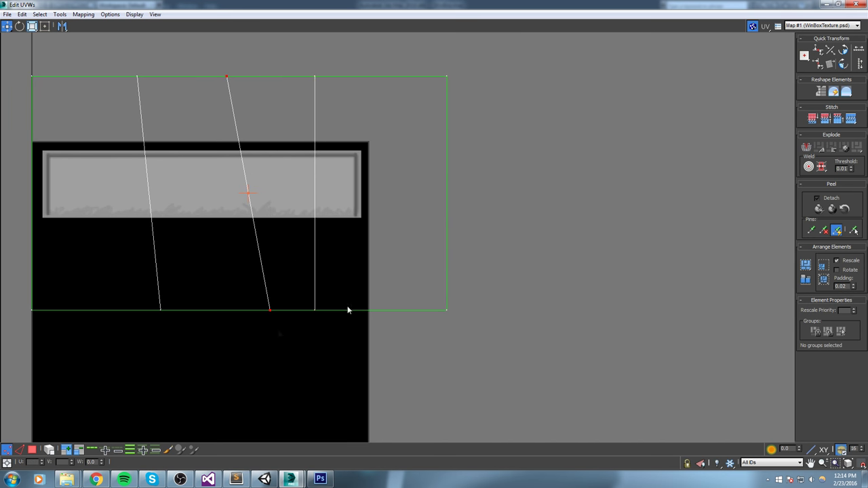
left_click(817, 64)
middle_click_drag(232, 250, 277, 230)
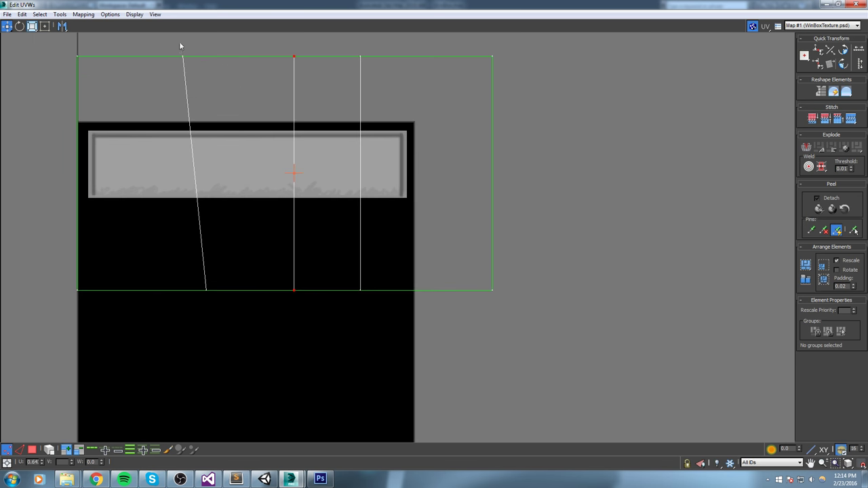
Step: Align the remaining slanted dividing edge vertically and move the whole strip so its lower-left corner meets the painted border's lower-left corner
left_click(817, 64)
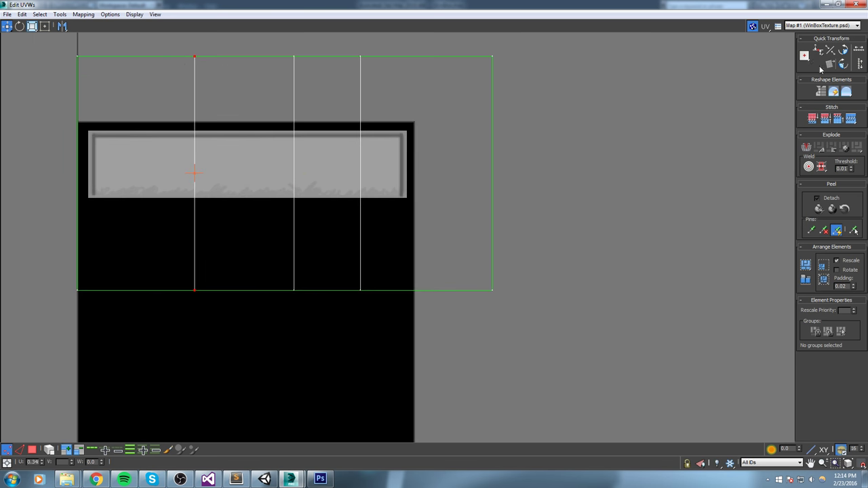
scroll(331, 274, "down", 2)
left_click_drag(110, 82, 489, 366)
left_click_drag(133, 289, 134, 213)
scroll(134, 224, "up", 5)
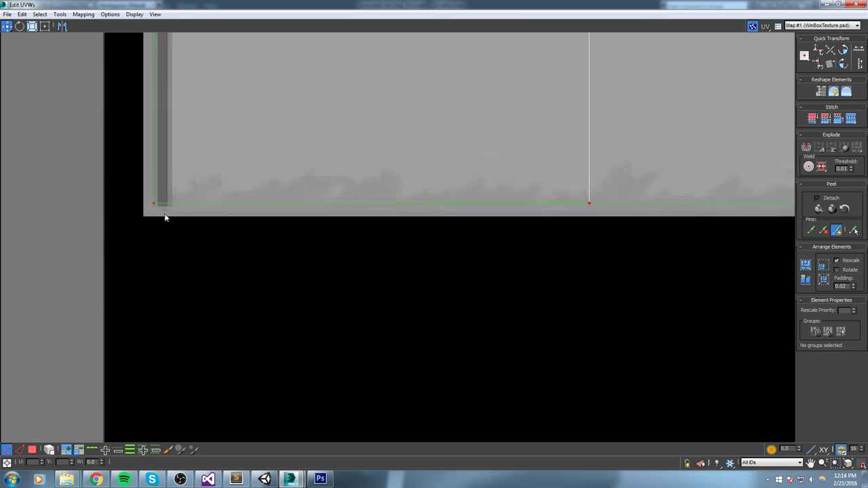
scroll(156, 223, "up", 2)
left_click_drag(153, 220, 136, 220)
scroll(137, 220, "down", 4)
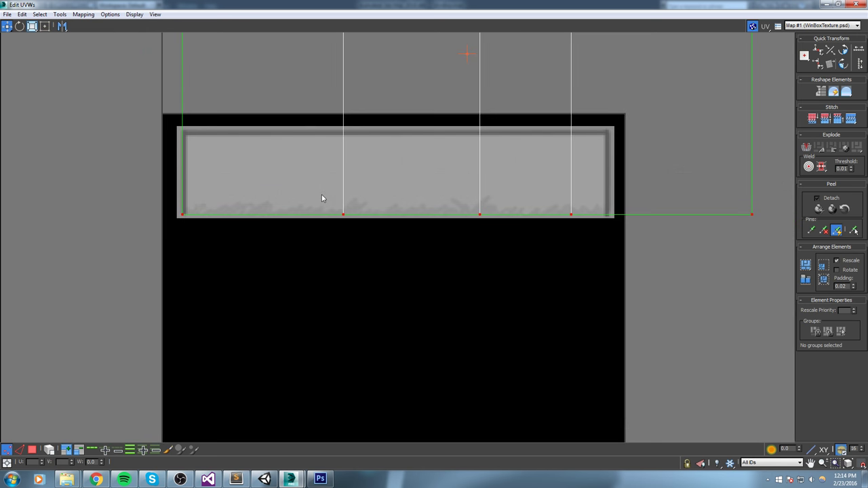
scroll(282, 217, "down", 2)
scroll(499, 189, "down", 1)
key("r")
left_click_drag(571, 75, 536, 117)
left_click_drag(511, 150, 633, 145)
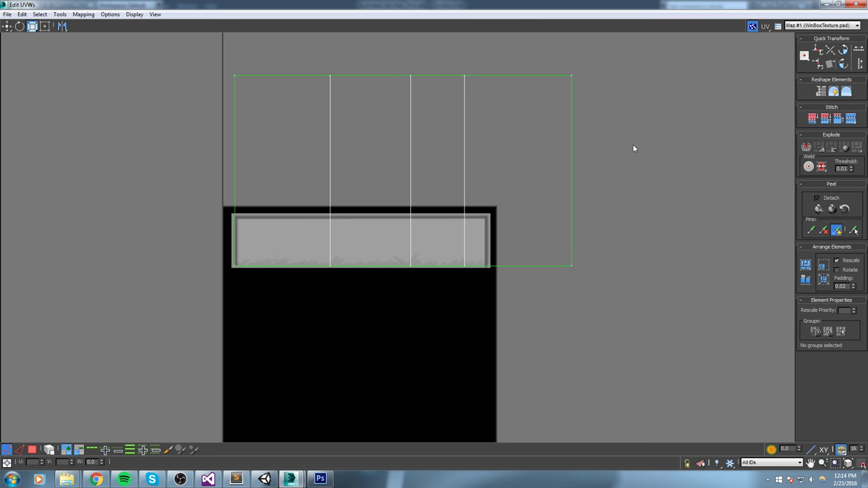
Step: Move the strip's upper vertex row down to the painted upper border and its overhanging end in to the right border
left_click_drag(626, 62, 228, 121)
key("w")
left_click_drag(464, 78, 429, 216)
scroll(255, 230, "up", 4)
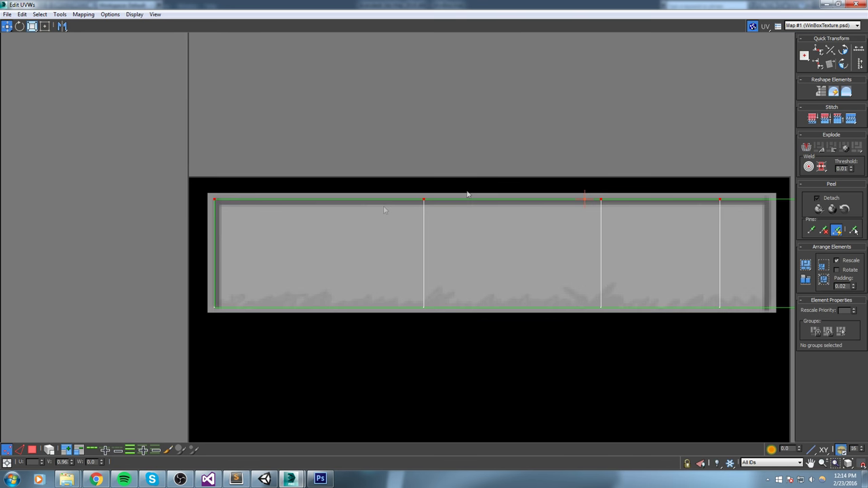
middle_click_drag(508, 195, 304, 180)
left_click_drag(745, 299, 561, 291)
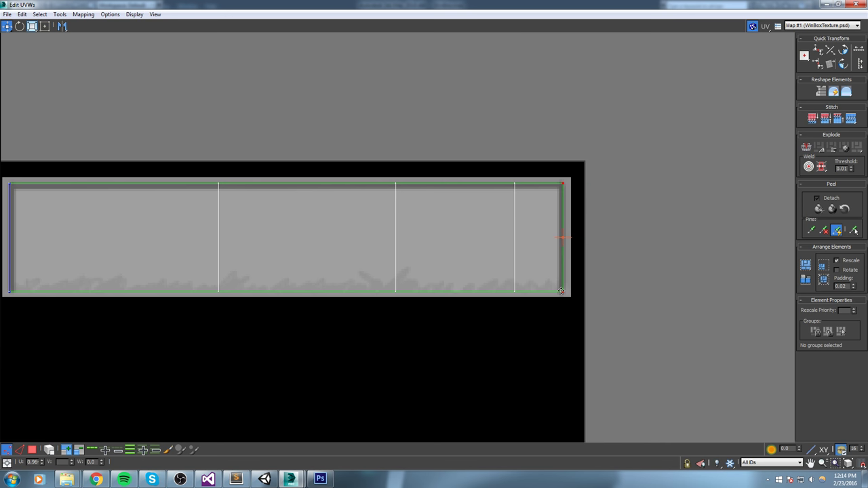
Step: Shift the strip's three inner dividing edges to the left so they are spaced more evenly across the painted rectangle
middle_click_drag(319, 259, 444, 225)
scroll(445, 224, "down", 2)
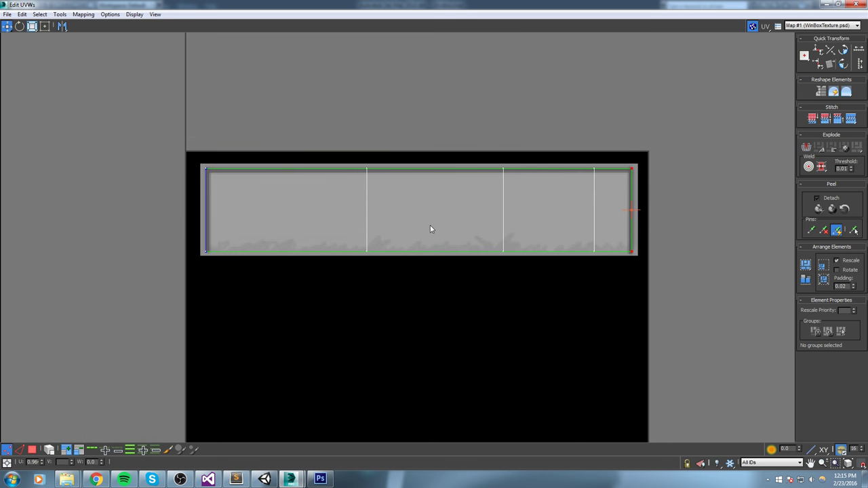
left_click_drag(329, 130, 296, 250)
left_click_drag(503, 254, 422, 253)
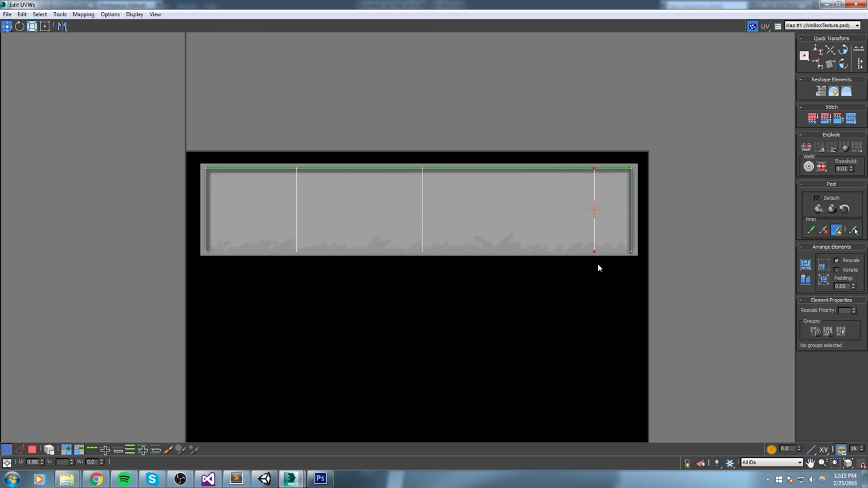
left_click_drag(595, 252, 531, 251)
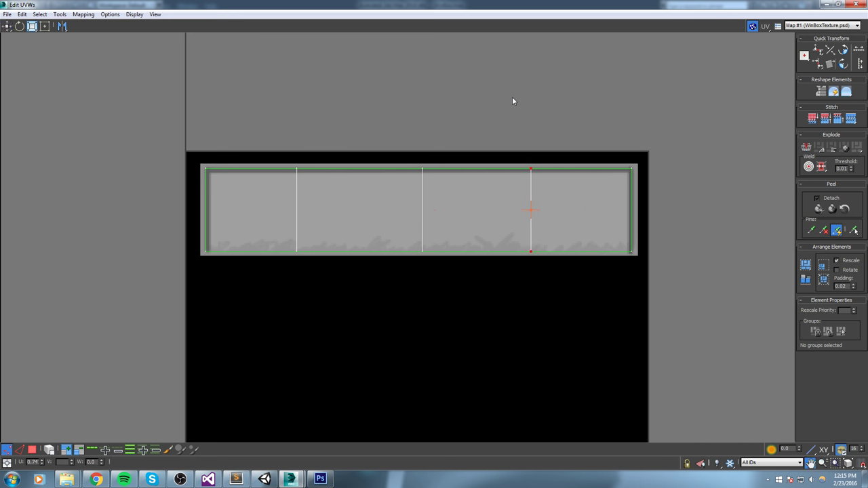
scroll(513, 100, "down", 2)
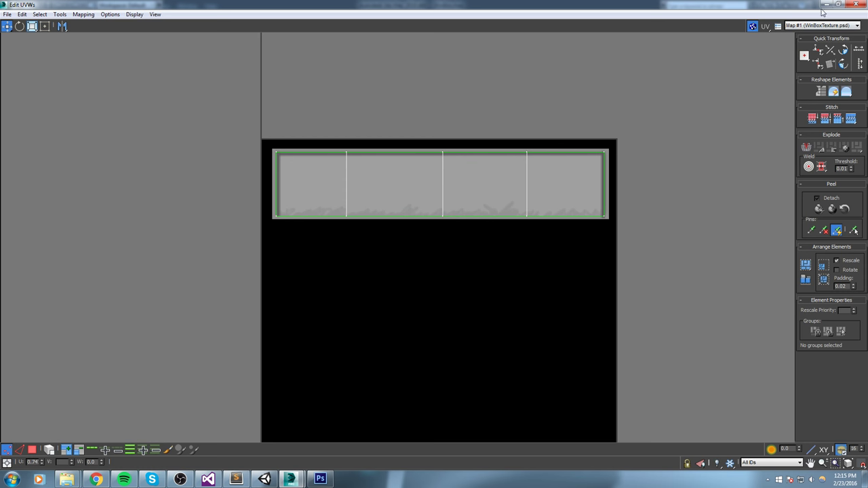
Step: Close the UV editor and deselect the platform to examine the texture on its outer side
left_click(856, 4)
left_click(630, 297)
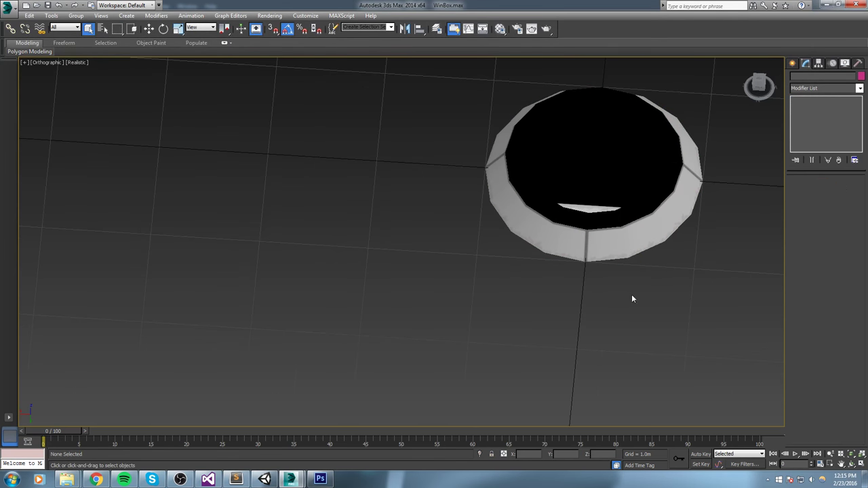
middle_click_drag(648, 282, 645, 262, "alt")
middle_click_drag(645, 262, 446, 248)
scroll(539, 253, "up", 3)
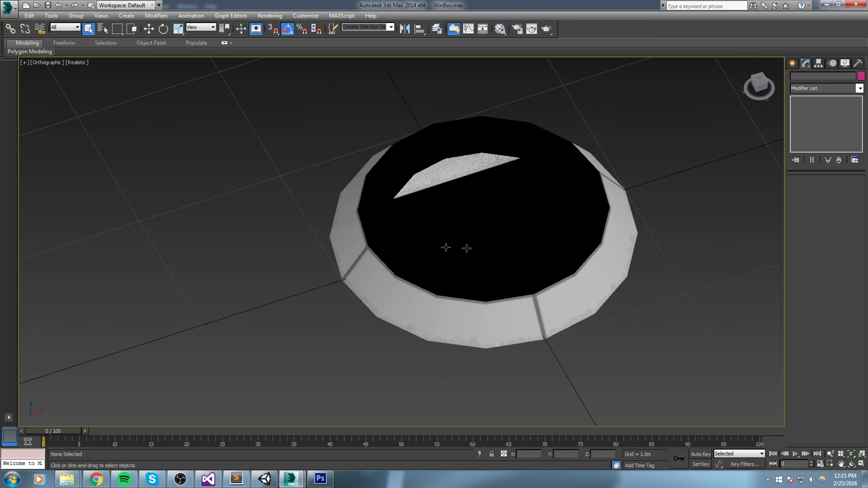
Step: Select the full ring of 16 polygons on the top rim of the WinBox platform
left_click(397, 259)
key("4")
left_click(383, 256)
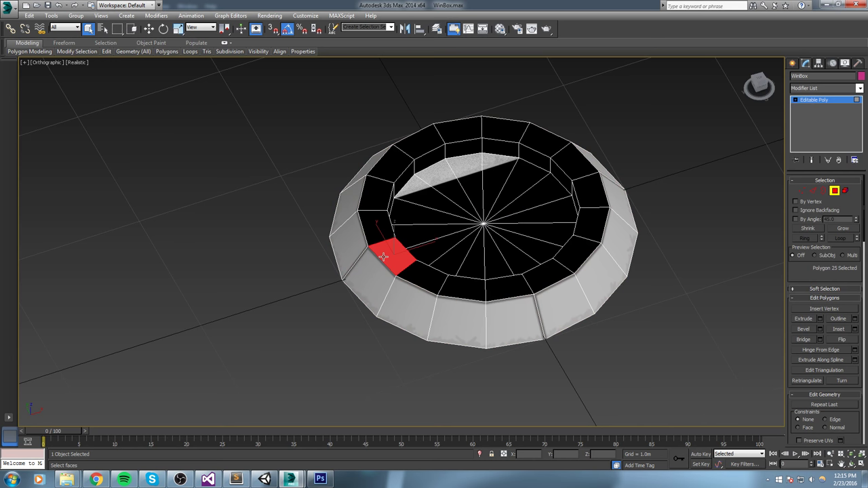
left_click(423, 275, "shift")
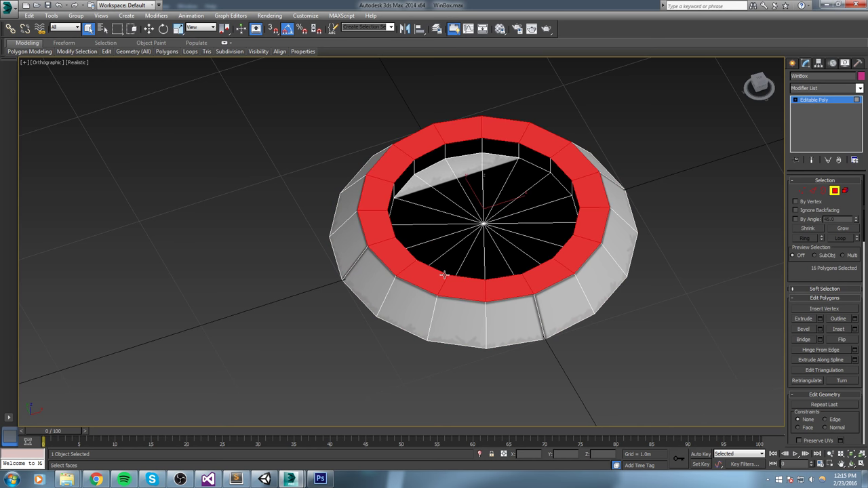
Step: Switch to Photoshop and add a new layer above the others in WinBoxTexture.psd
left_click(320, 479)
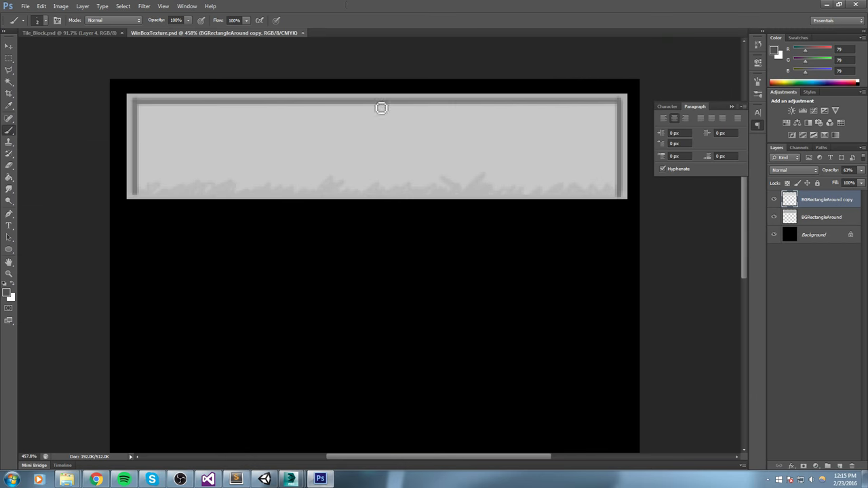
left_click(839, 467)
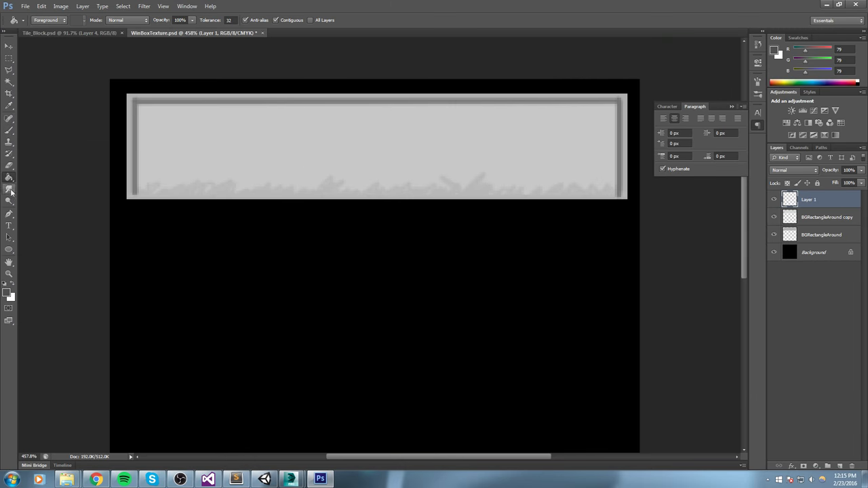
Step: Set the foreground colour to bright red (ff0008) and brush it over the upper-left corner of the texture
left_click_drag(856, 82, 856, 79)
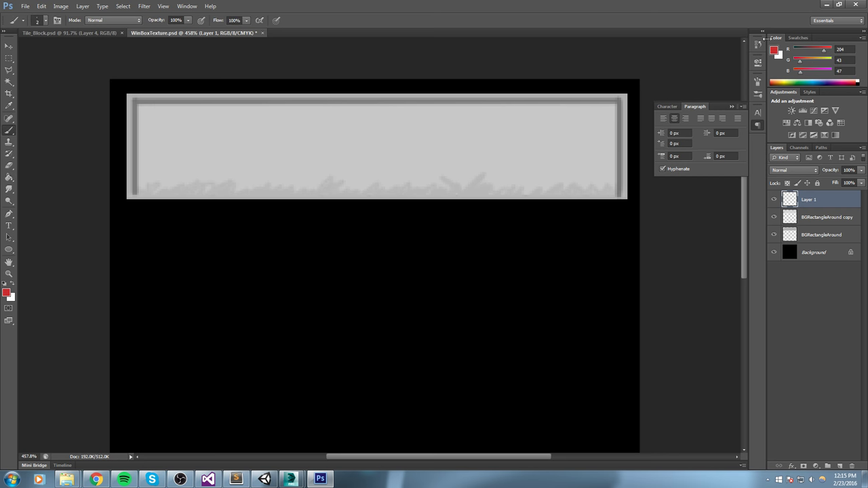
left_click(774, 50)
left_click_drag(434, 246, 609, 214)
left_click(613, 230)
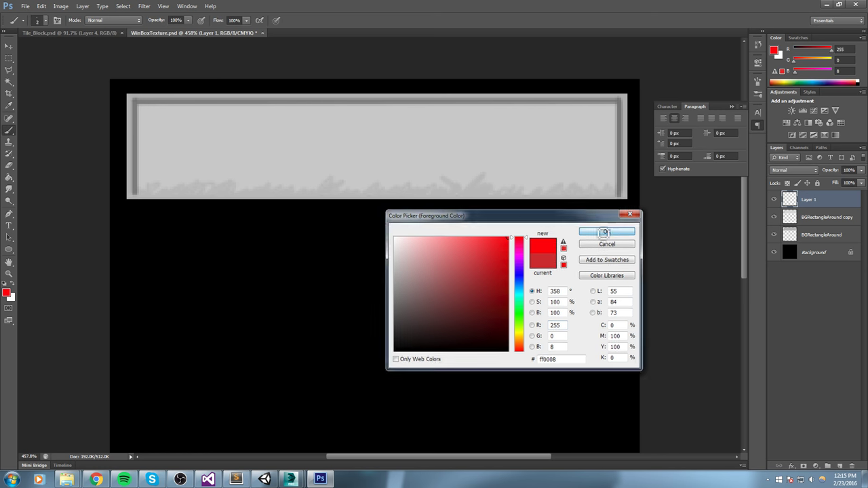
left_click(608, 231)
mouse_move(121, 87)
left_mouse_down()
mouse_move(126, 82)
mouse_move(91, 135)
mouse_move(104, 124)
left_mouse_up()
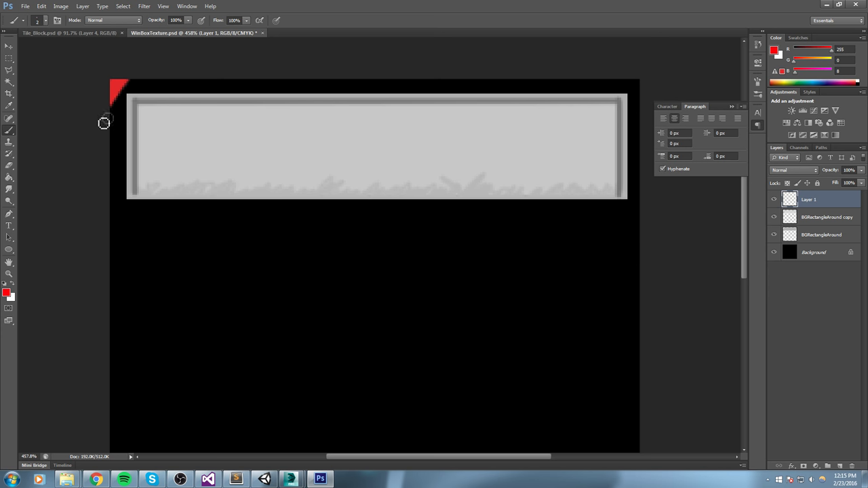
Step: Switch back to 3ds Max and apply an Unwrap UVW modifier to the selected rim polygons
mouse_move(289, 478)
left_click(338, 424)
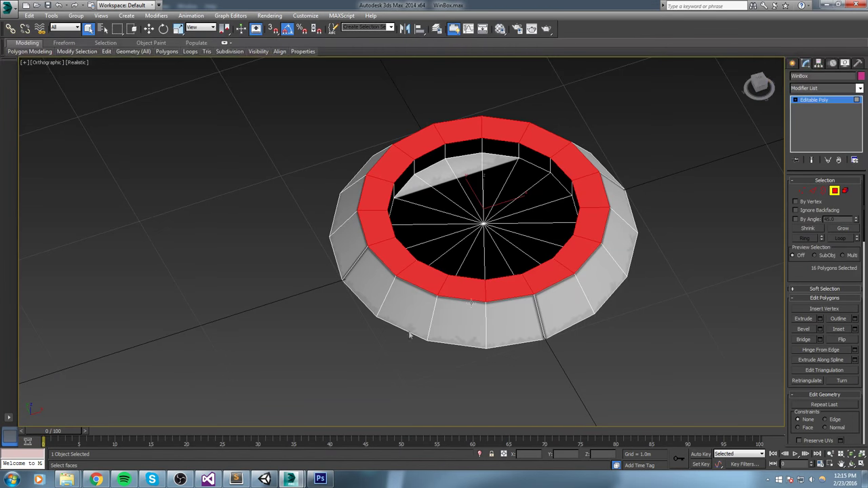
left_click(859, 88)
key("u")
key("Return")
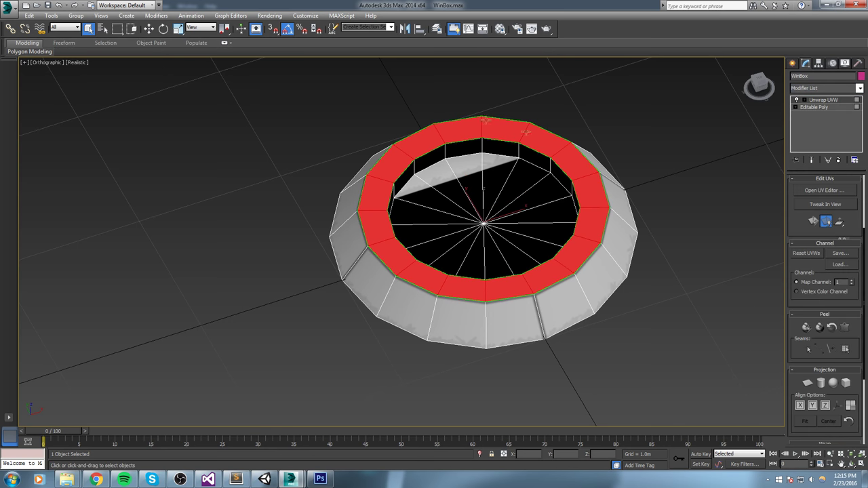
Step: Open the UV editor and show Map #1 (WinBoxTexture.psd) as its background
left_click(824, 191)
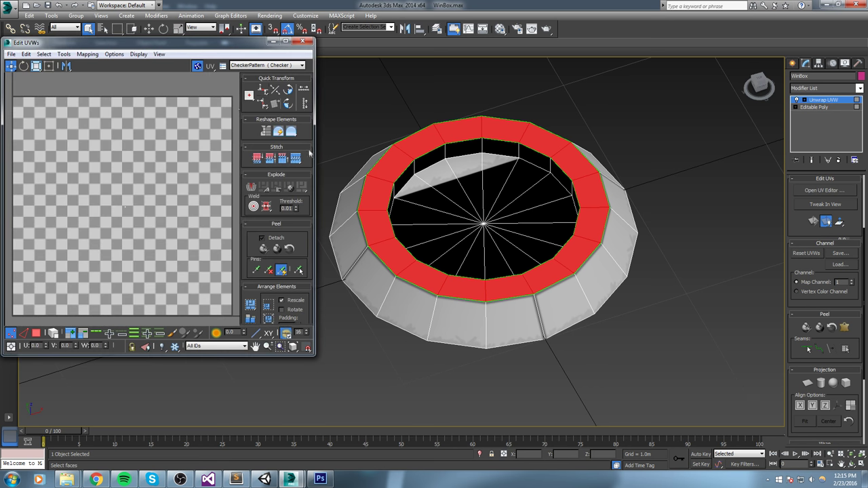
left_click(267, 65)
left_click(260, 80)
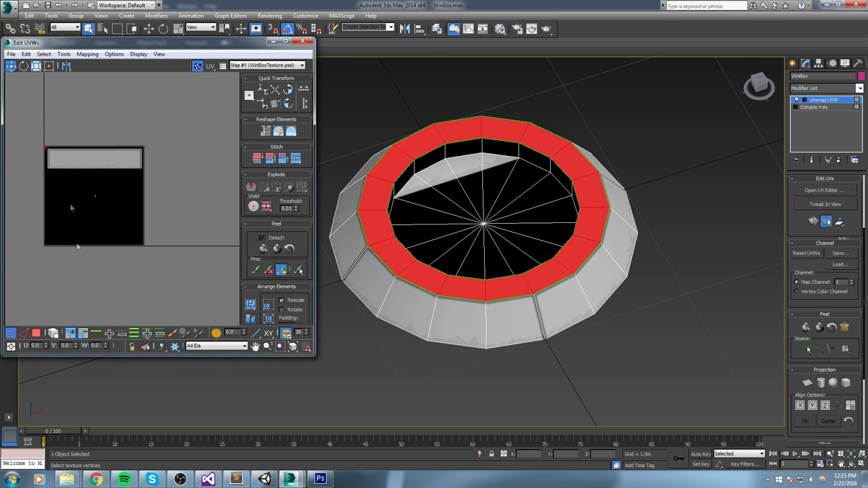
Step: Switch the UV editor from vertex to polygon selection mode for mapping the rim's faces
left_click_drag(86, 75, 77, 71)
left_click(87, 56)
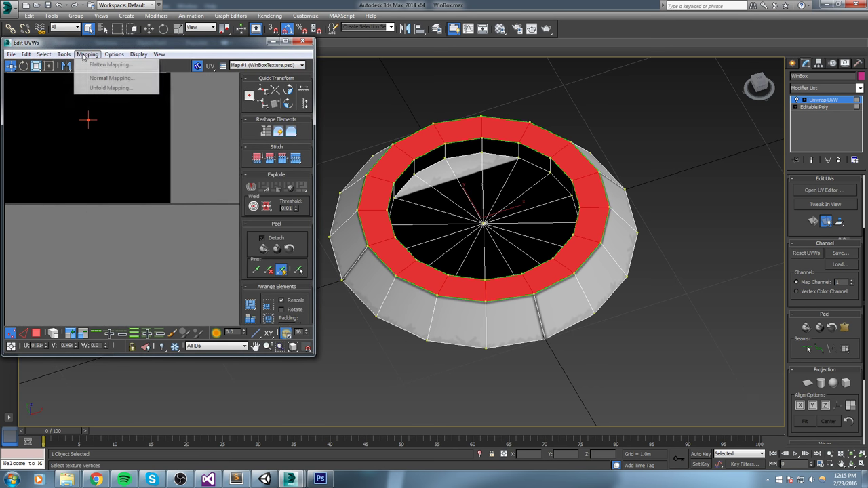
left_click(38, 331)
left_click(37, 332)
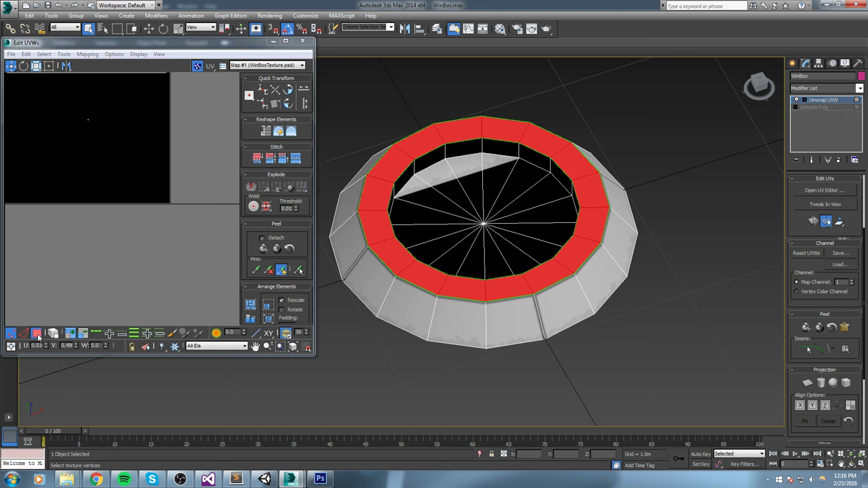
Step: Apply Flatten Mapping to the selected faces of the model's top ring in the UV editor
middle_click_drag(443, 184, 455, 201)
left_click(86, 54)
left_click(112, 63)
left_click(123, 61)
middle_click_drag(71, 272, 124, 300)
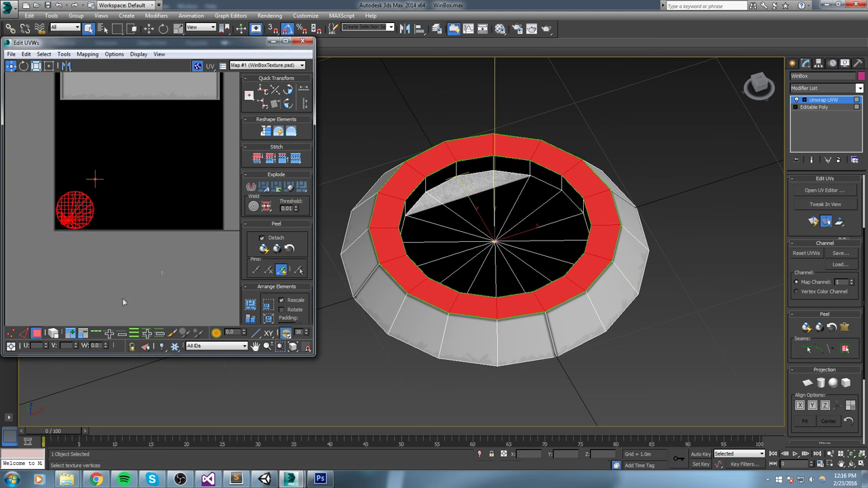
Step: Align all of the ring's UV vertices onto a single point and move it into the texture's red corner
left_click(12, 333)
left_click_drag(32, 175, 152, 259)
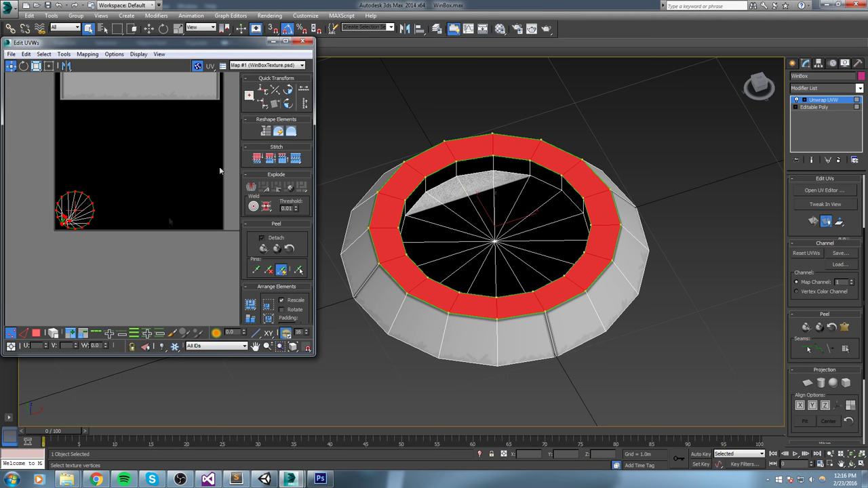
left_click(262, 90)
left_click(261, 103)
middle_click_drag(107, 198, 123, 224)
scroll(123, 224, "up", 3)
right_click(74, 256)
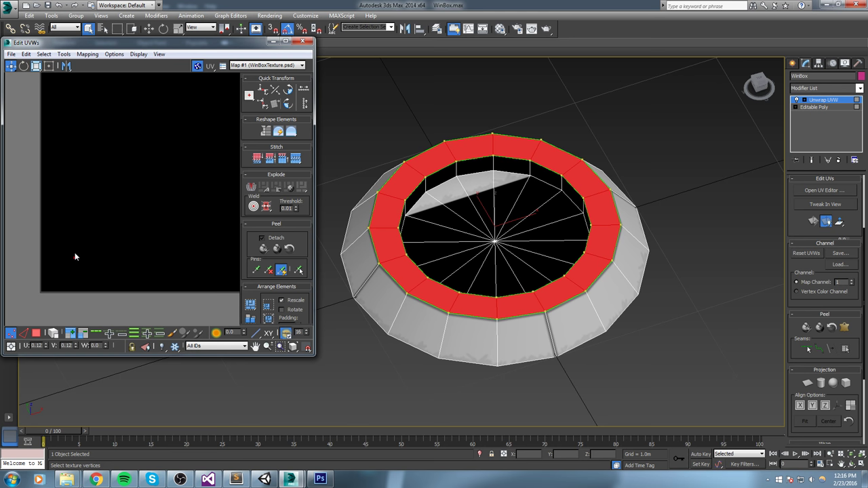
middle_click_drag(68, 101, 91, 223)
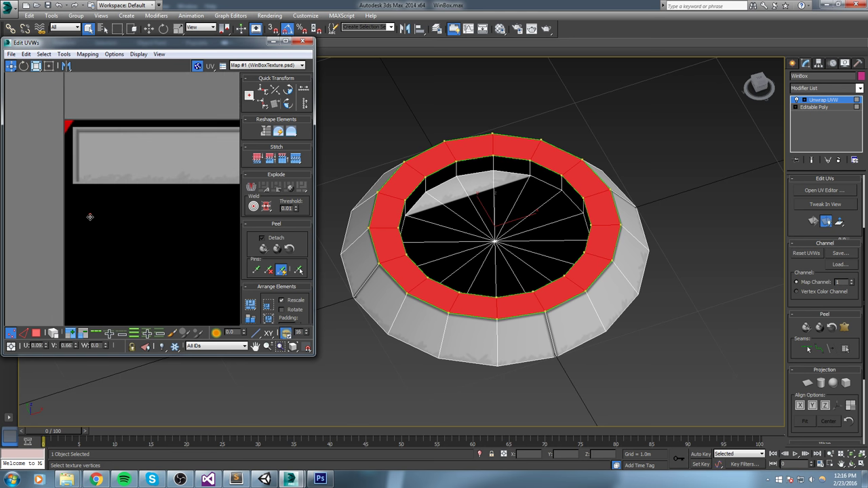
scroll(68, 125, "up", 8)
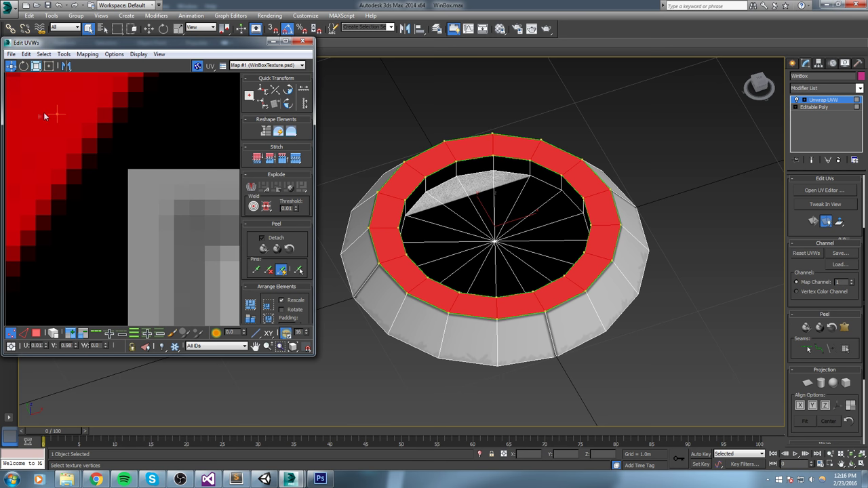
left_click_drag(57, 114, 35, 115)
Step: Deselect the model and examine its textured top ring and sides from several angles
middle_click_drag(468, 89, 458, 99)
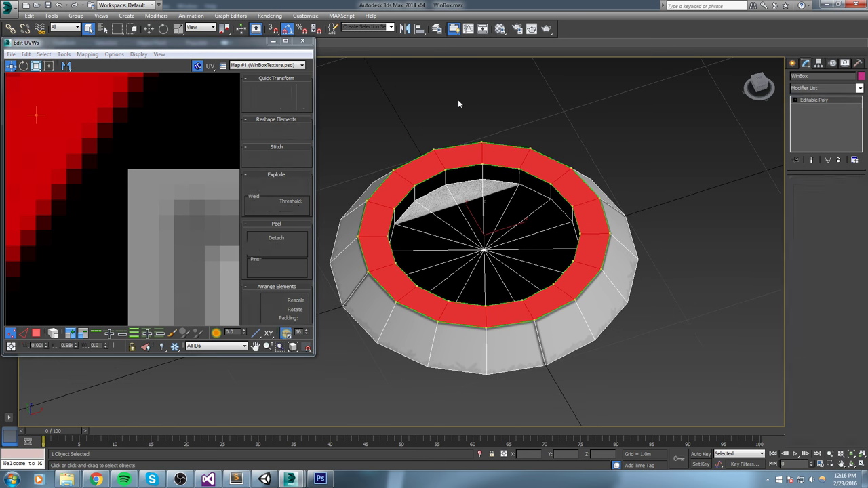
left_click(457, 99)
scroll(457, 99, "down", 4)
middle_click_drag(366, 177, 428, 146, "alt")
middle_click_drag(429, 145, 456, 217)
scroll(459, 228, "up", 4)
middle_click_drag(418, 182, 411, 237)
scroll(411, 236, "down", 3)
Step: Switch to Photoshop and repaint the texture's red corner triangle in muted red, RGB 167, 77, 79
left_click(320, 478)
left_click(774, 50)
left_click_drag(480, 289, 455, 278)
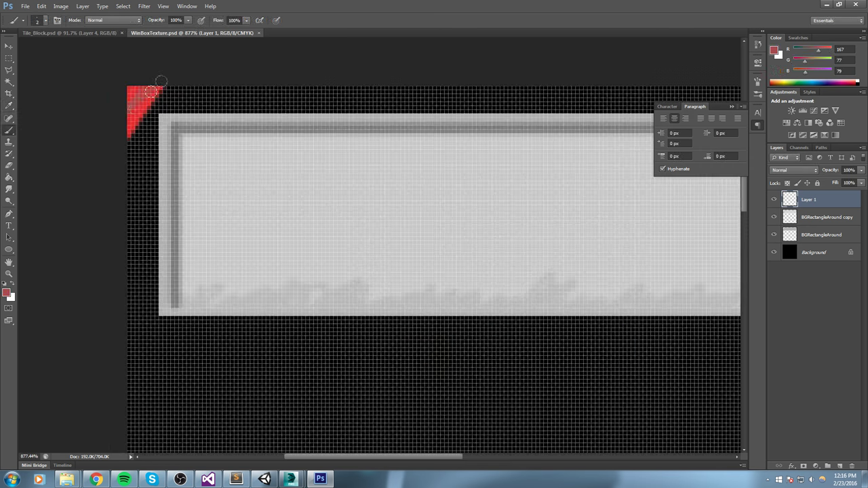
left_click_drag(157, 86, 167, 73)
left_click_drag(129, 142, 164, 89)
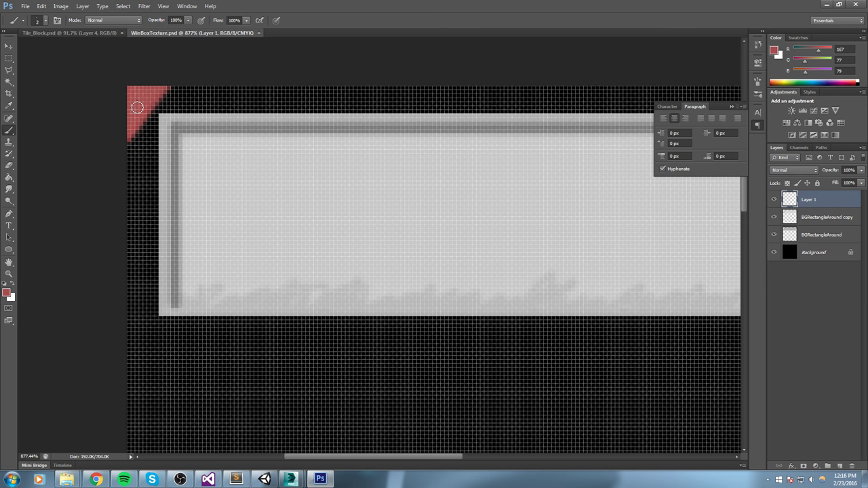
Step: Draw a white Fleur-De-Lis custom shape in the black area below the gray panel
scroll(183, 177, "down", 1, "alt")
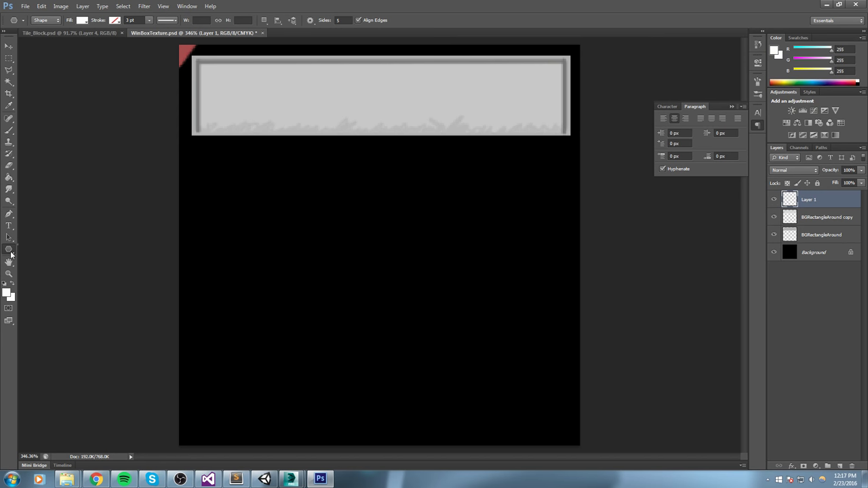
right_click(11, 253)
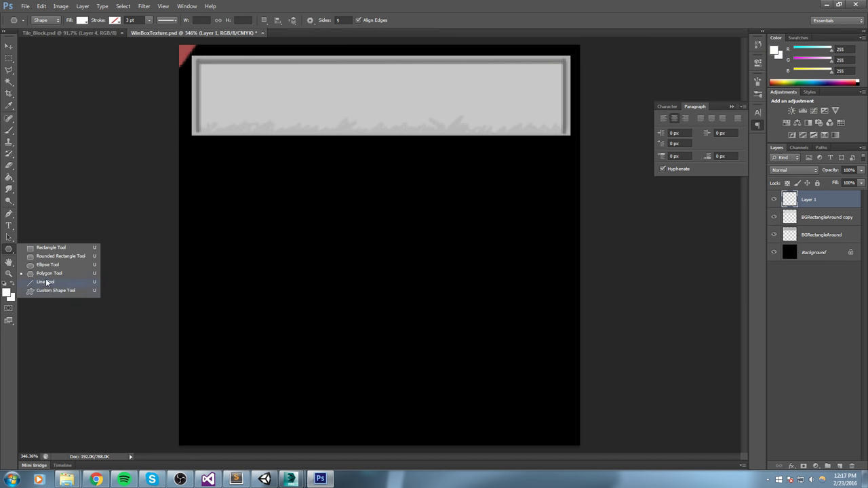
left_click(49, 291)
left_click(345, 20)
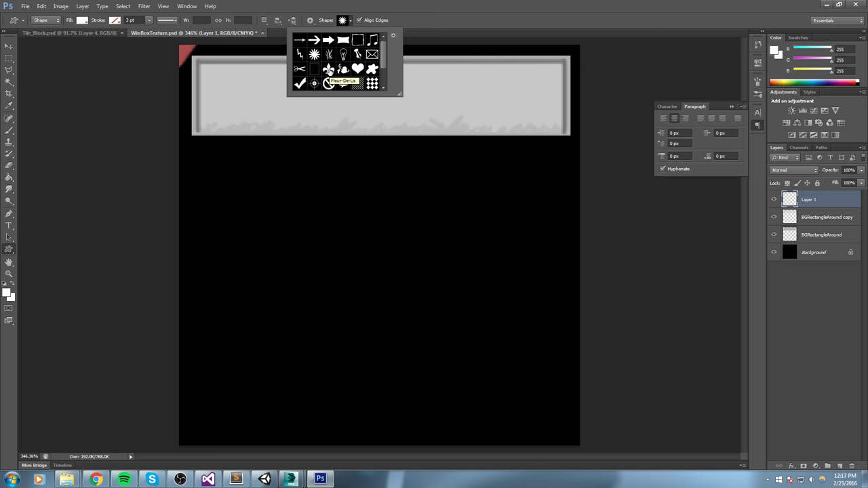
left_click(328, 69)
mouse_move(313, 248)
left_mouse_down()
mouse_move(497, 413)
mouse_move(556, 430)
mouse_move(488, 431)
left_mouse_up()
key("b")
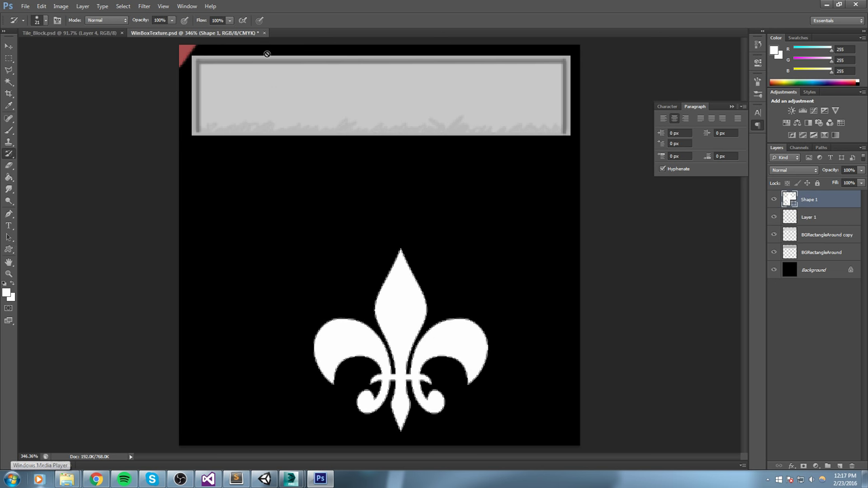
Step: Enlarge the fleur-de-lis proportionally and center it in the black area below the gray panel
key("ctrl+t")
left_click_drag(476, 339, 456, 280)
left_click_drag(467, 372, 519, 413, "alt+shift")
left_click_drag(413, 298, 414, 310)
left_click(454, 19)
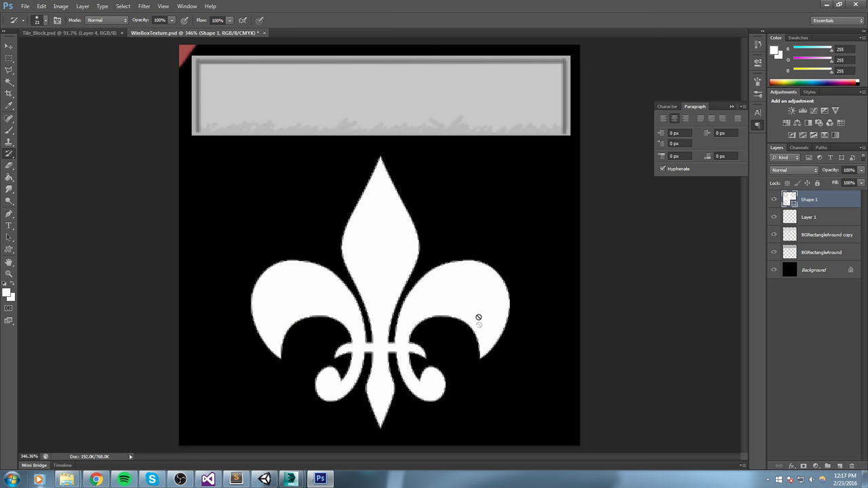
Step: Add a new layer beneath the fleur-de-lis shape and marquee-select a large rectangle surrounding the emblem
left_click(832, 330)
left_click(839, 467)
left_click_drag(831, 198, 823, 224)
key("g")
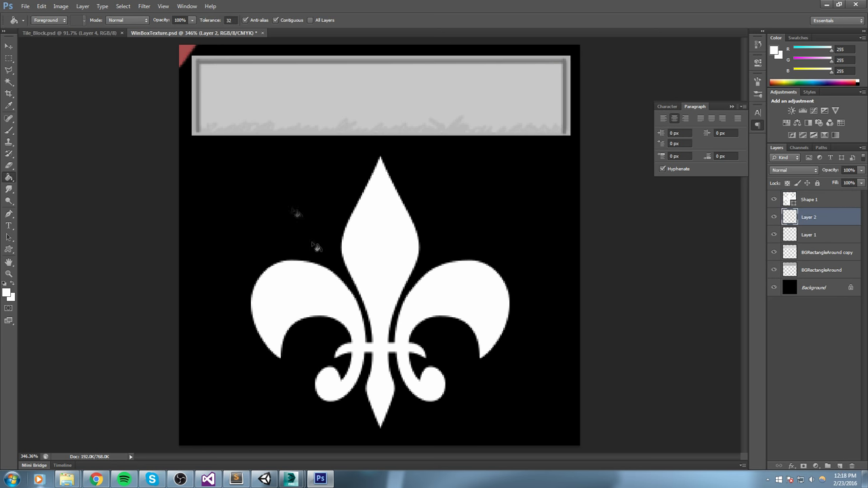
left_click(9, 58)
left_click_drag(198, 144, 569, 429)
Step: Switch to 3ds Max to examine the recolored top ring on the model and return to Photoshop
mouse_move(294, 485)
left_click(322, 426)
middle_click_drag(421, 169, 435, 278, "alt")
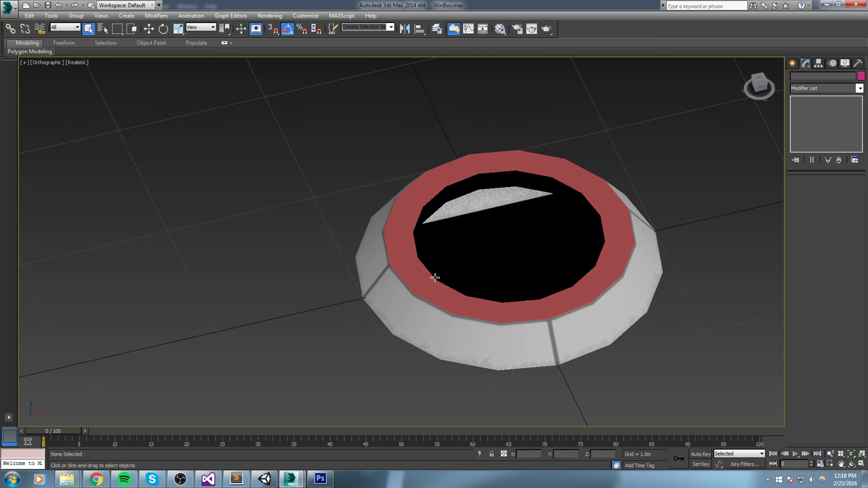
left_click(321, 480)
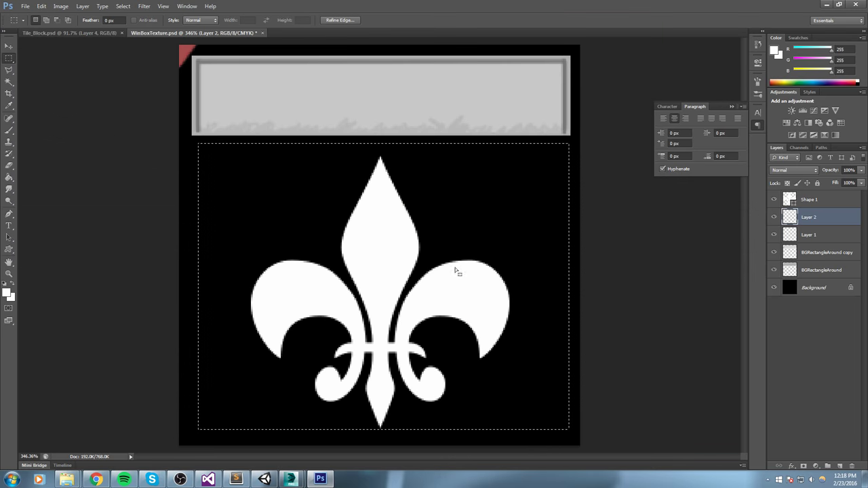
Step: Fill the rectangular selection with the light gray (RGB 201, 201, 201) sampled from the upper panel
key("g")
left_click(479, 83, "alt")
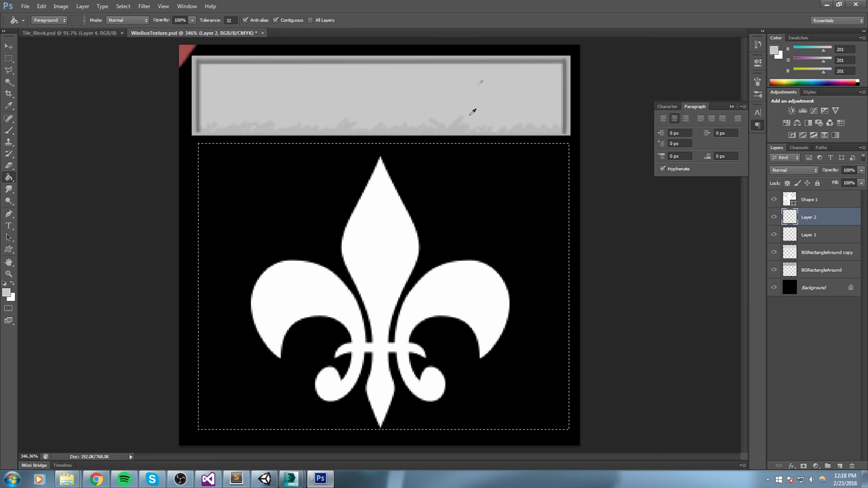
left_click(473, 190)
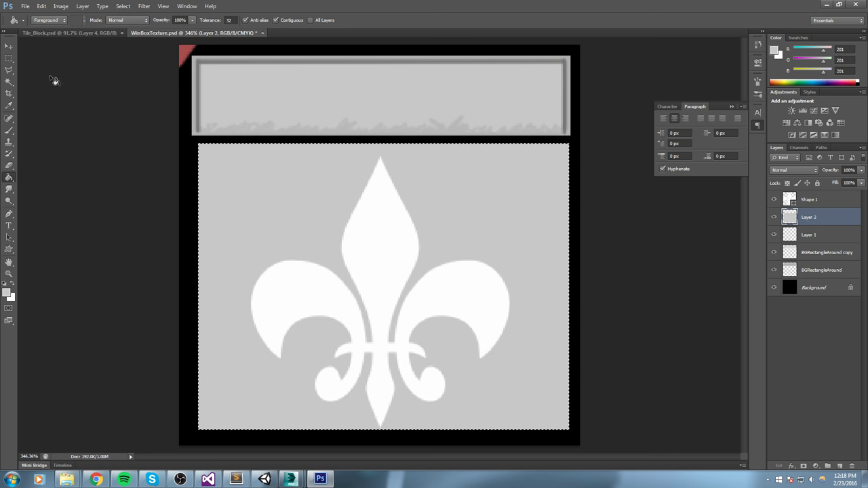
Step: Add a new layer above the gray fill and scribble thick, soft white (ffffff) brush strokes across the selection
left_click(9, 58)
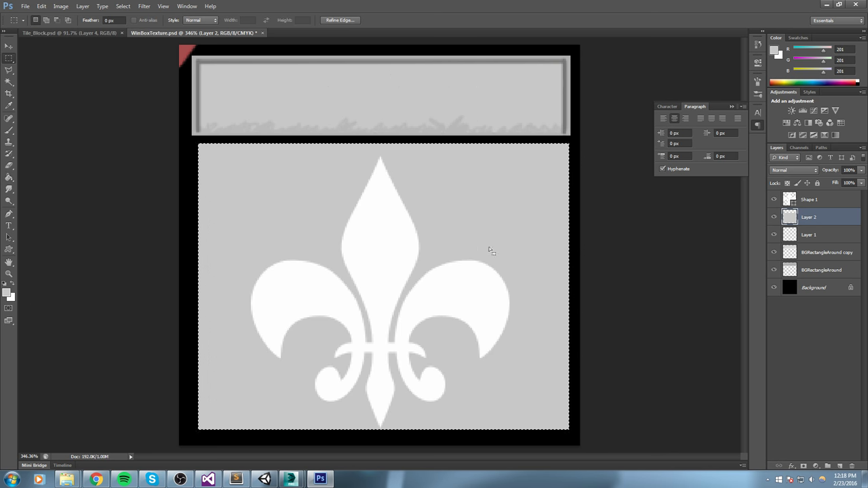
left_click(840, 466)
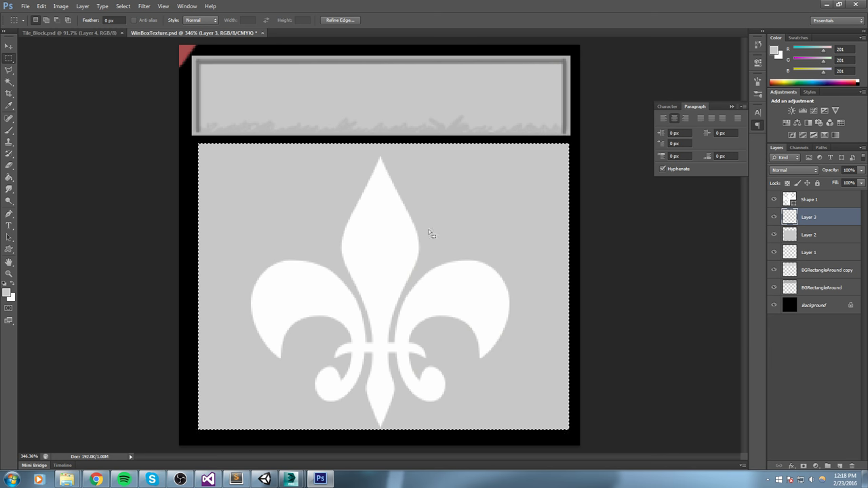
key("g")
key("b")
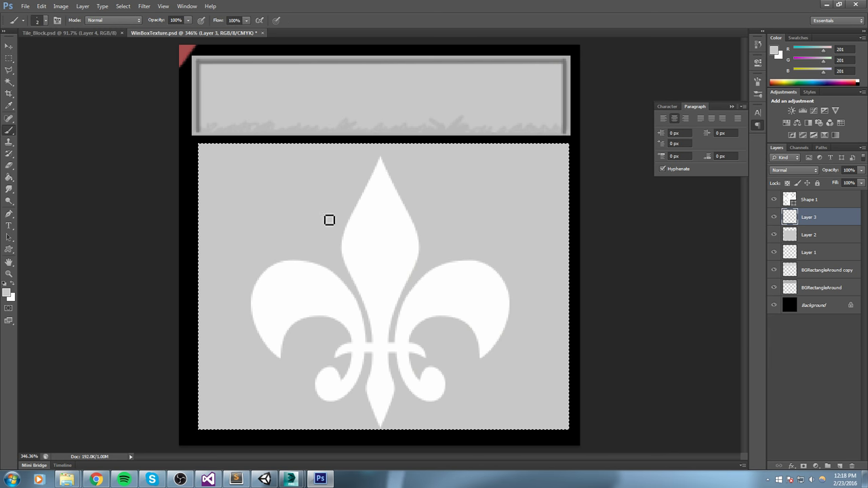
left_click(774, 51)
left_click_drag(405, 272, 386, 228)
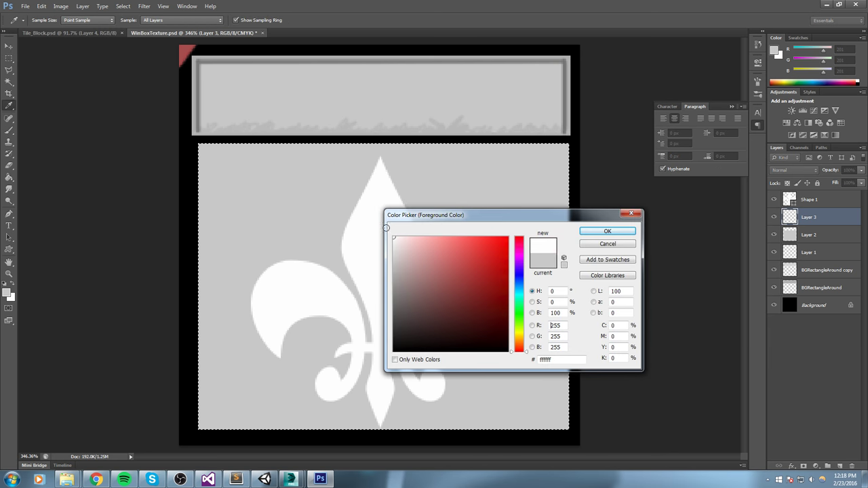
left_click(630, 233)
left_click(37, 20)
left_click(18, 50)
mouse_move(327, 185)
left_mouse_down()
mouse_move(413, 183)
mouse_move(441, 265)
mouse_move(480, 293)
left_mouse_up()
mouse_move(500, 359)
left_mouse_down()
mouse_move(469, 208)
mouse_move(453, 260)
left_mouse_up()
Step: Smudge the white strokes with a soft brush at 50% strength into a blurred haze and clear the selection
left_click(9, 189)
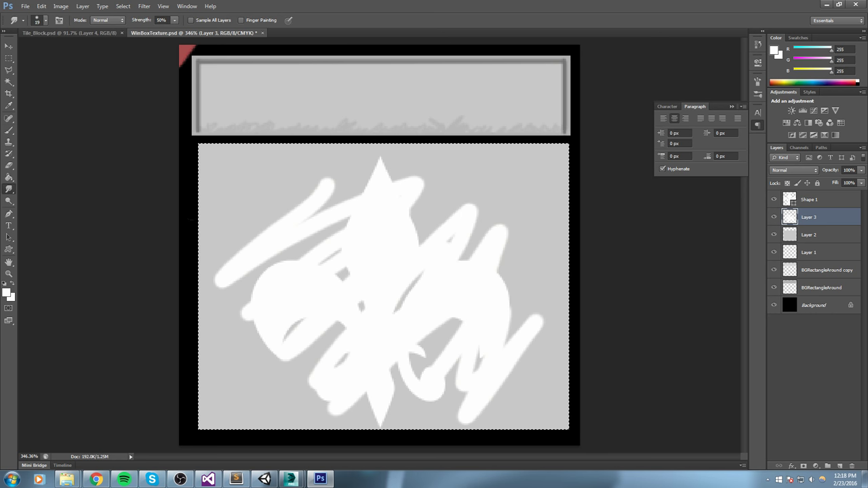
left_click(46, 20)
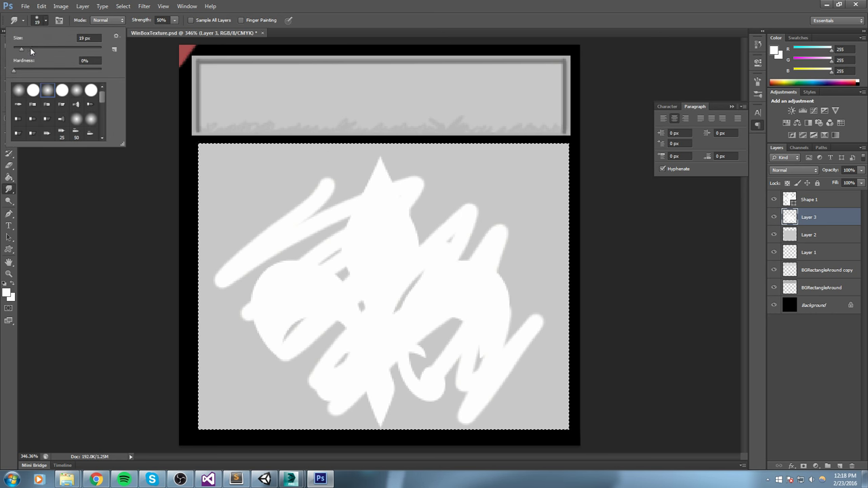
mouse_move(342, 227)
left_mouse_down()
mouse_move(415, 197)
mouse_move(244, 258)
mouse_move(319, 196)
mouse_move(276, 161)
mouse_move(252, 245)
mouse_move(366, 196)
mouse_move(278, 341)
mouse_move(326, 311)
mouse_move(455, 180)
mouse_move(508, 203)
mouse_move(444, 366)
mouse_move(478, 249)
mouse_move(474, 366)
mouse_move(539, 261)
mouse_move(535, 284)
mouse_move(514, 213)
left_mouse_up()
key("ctrl+d")
left_click(9, 58)
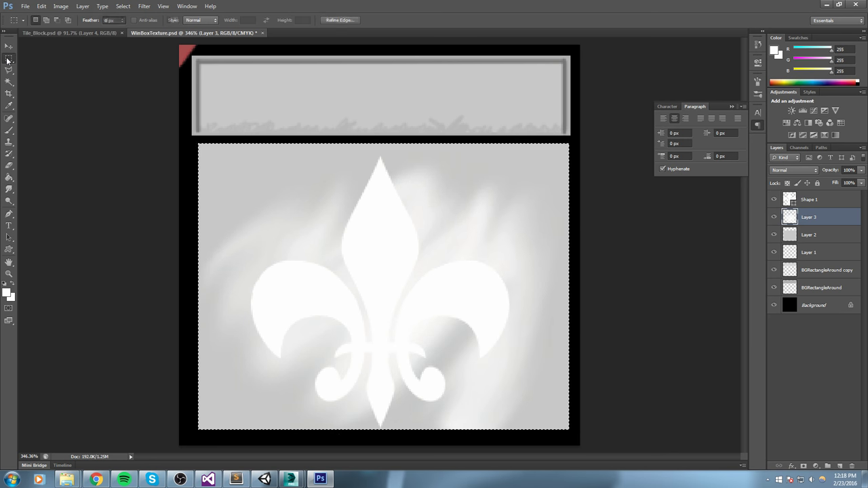
Step: Lower the opacity of the smudged white layer to 68%
double_click(834, 223)
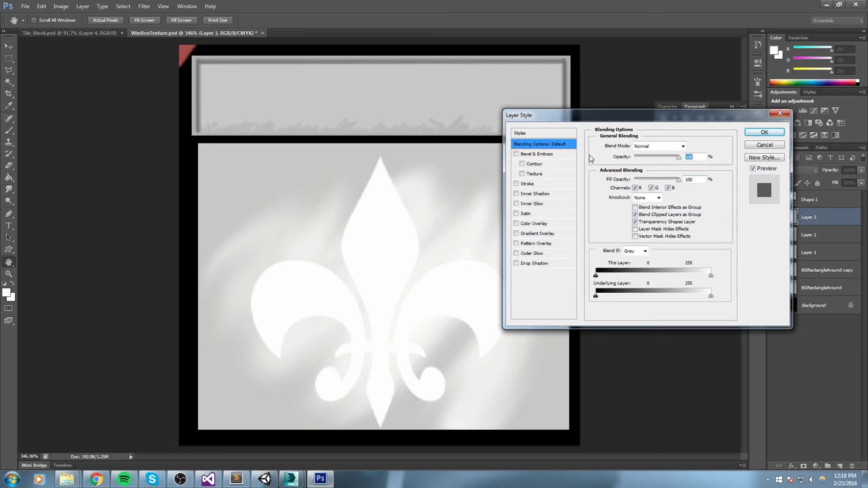
left_click(781, 113)
left_click(861, 170)
mouse_move(862, 182)
left_mouse_down()
mouse_move(835, 179)
mouse_move(846, 182)
left_mouse_up()
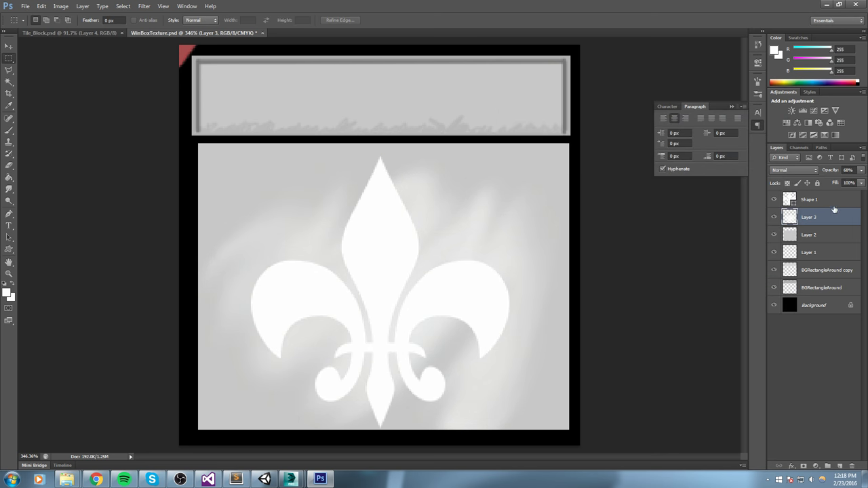
Step: Add a thin black outside Stroke effect to the fleur-de-lis shape layer
left_click(824, 205)
double_click(837, 206)
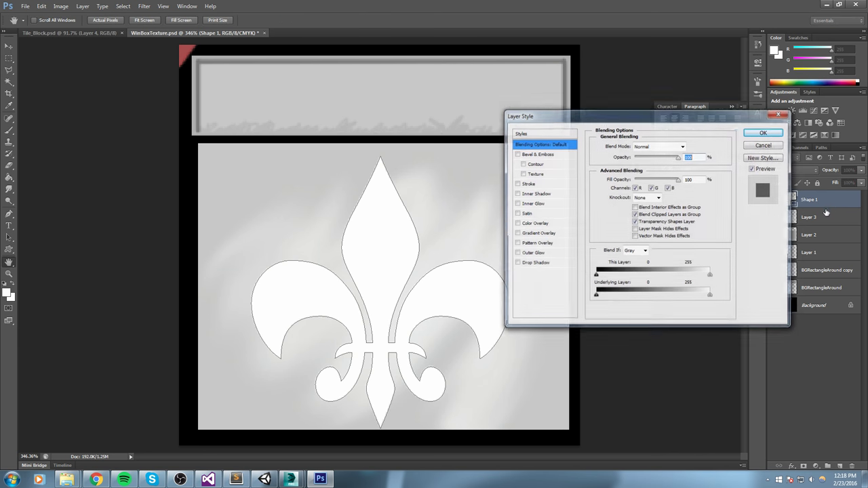
left_click(516, 183)
left_click(536, 187)
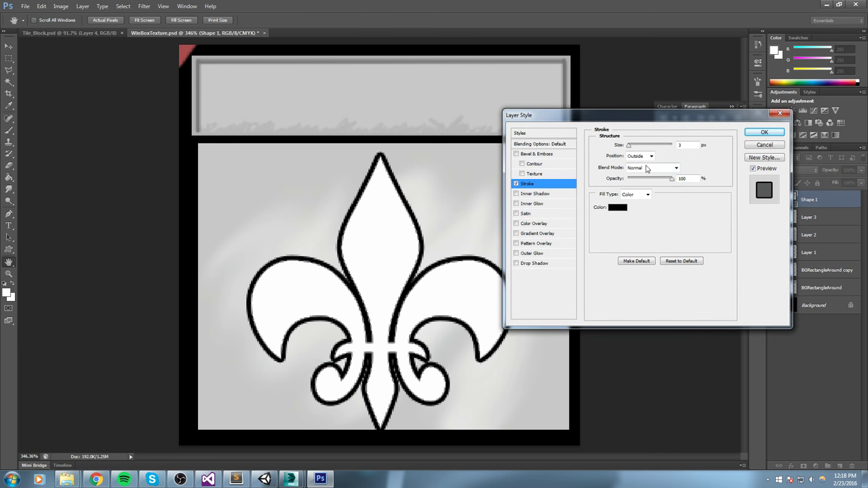
key("Return")
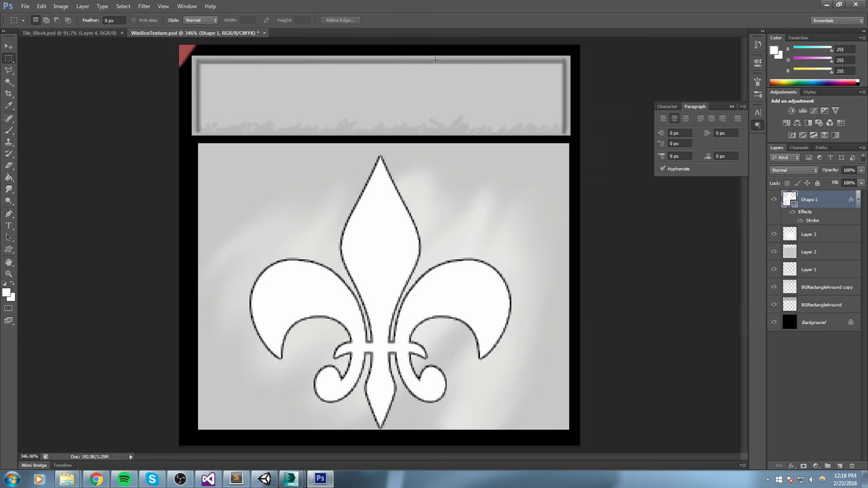
Step: Set the fleur-de-lis outline's Stroke size to 2 px
double_click(832, 197)
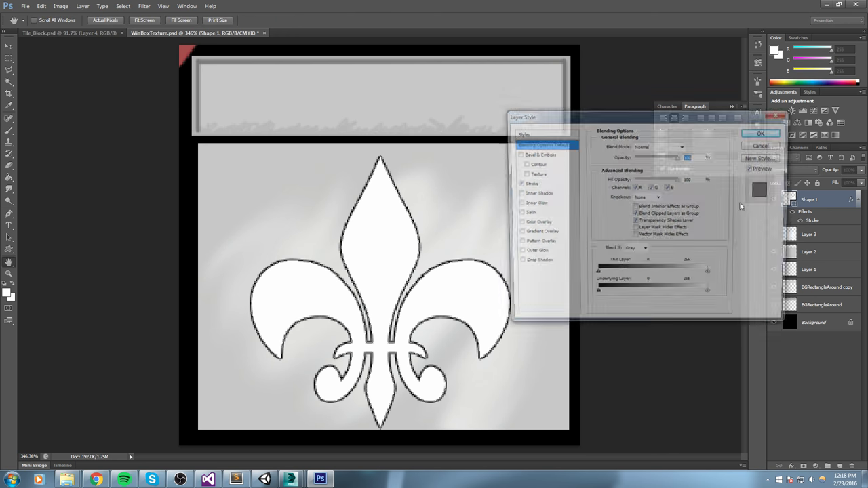
left_click(530, 183)
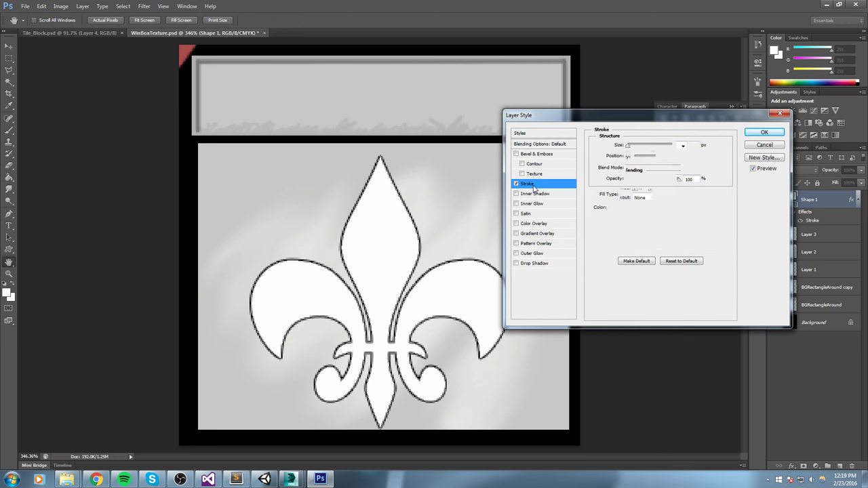
type("2")
key("Return")
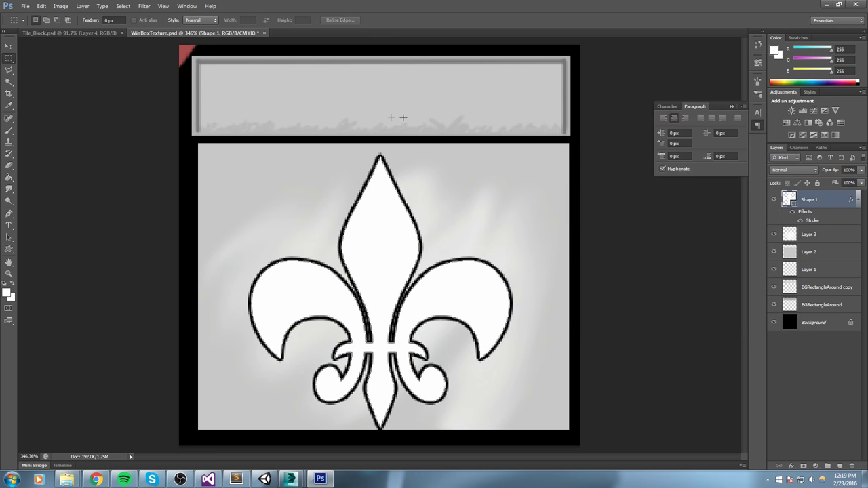
Step: Scale the fleur-de-lis shape down to about 90% and shift it up about 3 px on the gray panel
key("ctrl+t")
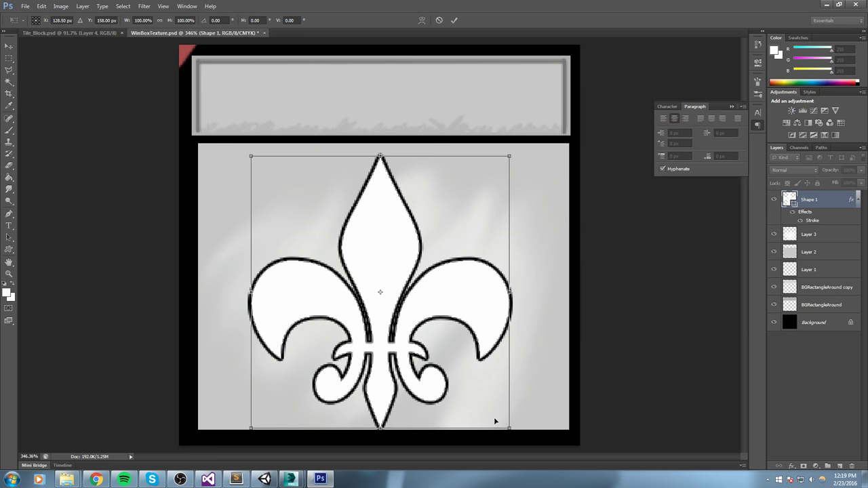
mouse_move(506, 426)
left_mouse_down("alt")
mouse_move(507, 410)
mouse_move(498, 405)
mouse_move(496, 413)
left_mouse_up("alt")
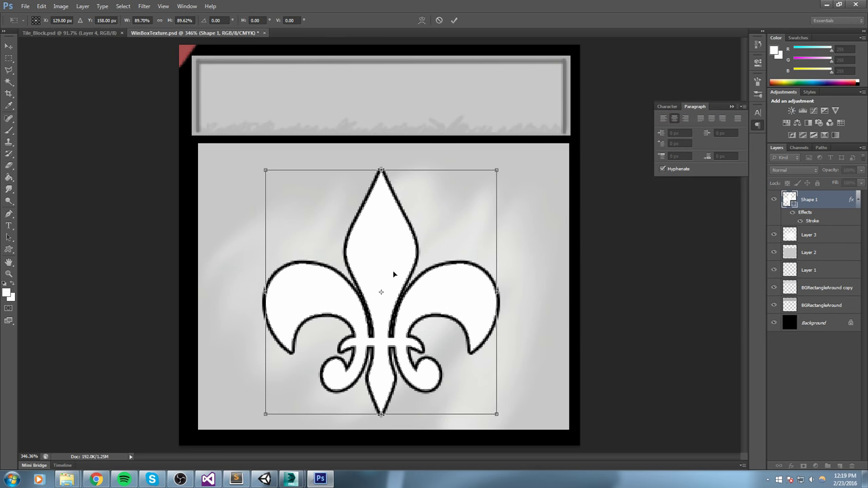
left_click_drag(390, 261, 390, 251)
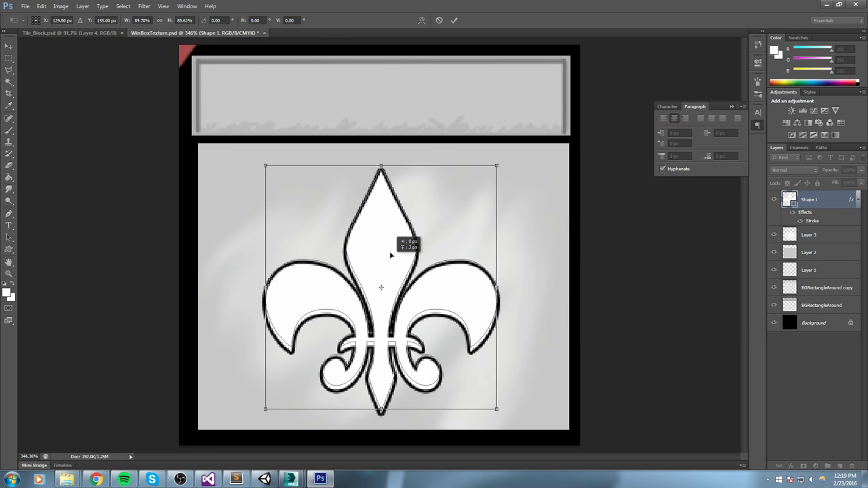
left_click(455, 20)
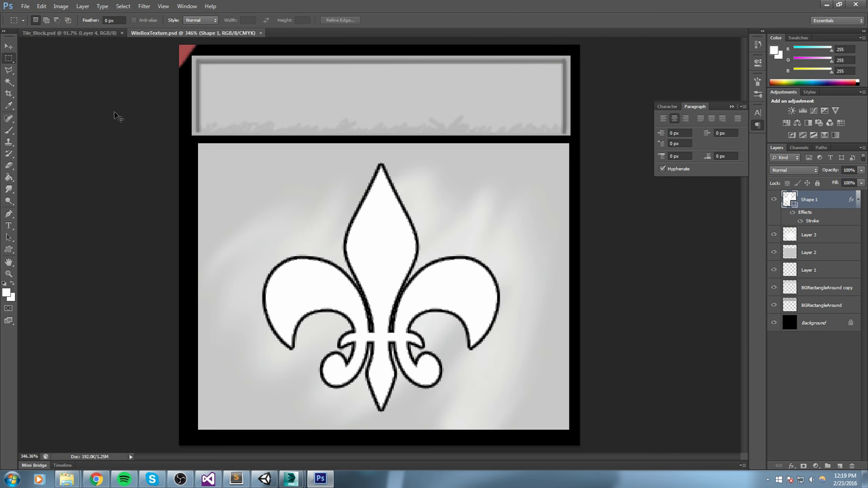
scroll(359, 156, "down", 3, "alt")
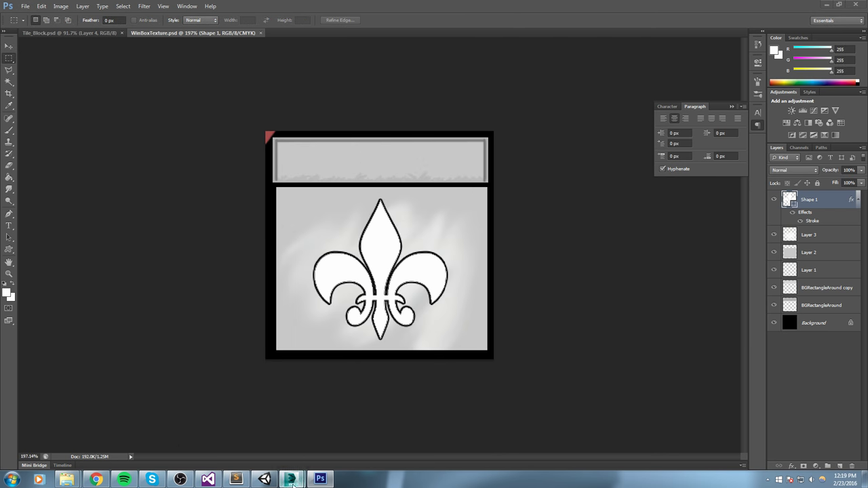
Step: Switch to 3ds Max and start polygon-level editing on the WinBox model
mouse_move(290, 479)
left_click(342, 427)
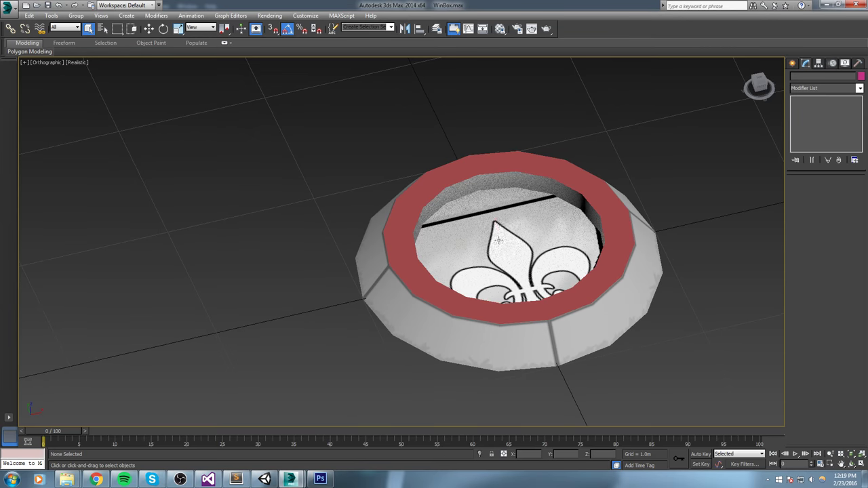
left_click(499, 241)
middle_click_drag(519, 229, 538, 241, "alt")
key("4")
middle_click_drag(731, 241, 686, 219, "alt")
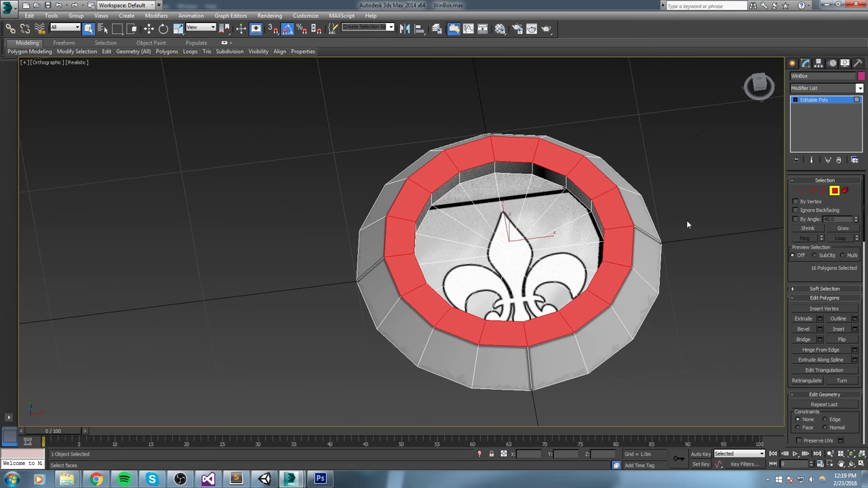
Step: Select all 16 triangular polygons that form the recessed circular floor inside the red ring
left_click(514, 191)
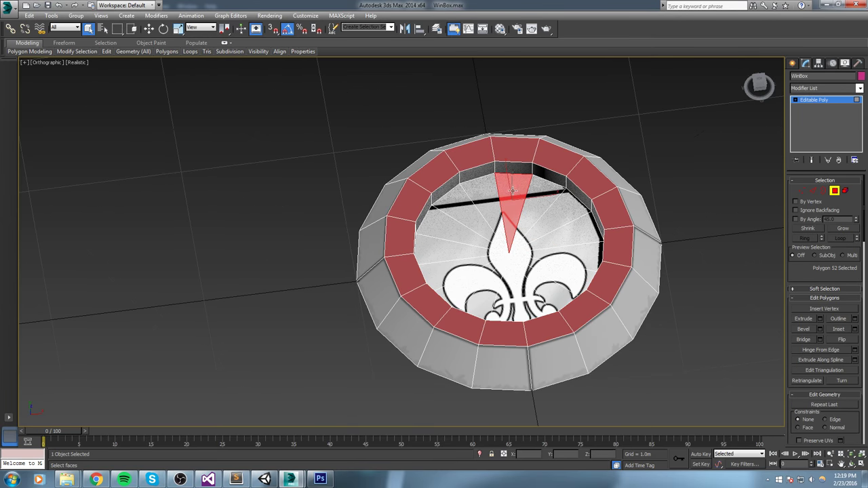
left_click(551, 198, "ctrl")
left_click(562, 218, "ctrl")
left_click(564, 238, "ctrl")
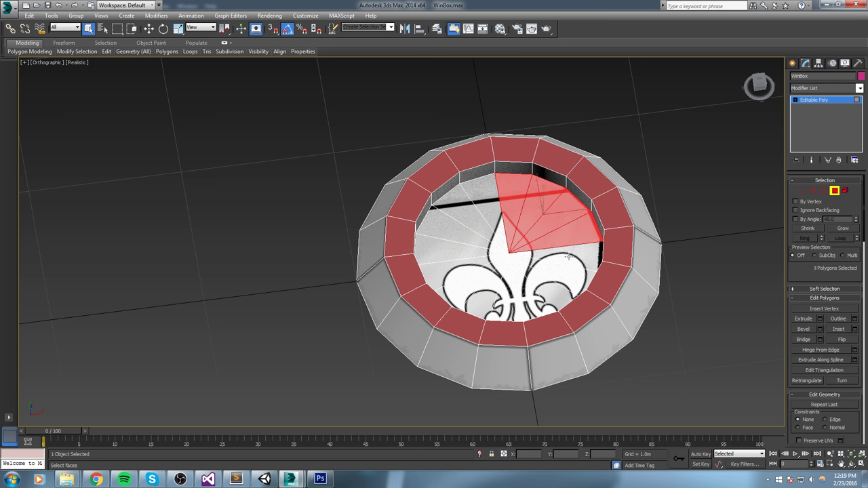
left_click(569, 256, "ctrl")
left_click(560, 277, "ctrl")
left_click(550, 290, "ctrl")
left_click(526, 297, "ctrl")
left_click(505, 302, "ctrl")
left_click(480, 296, "ctrl")
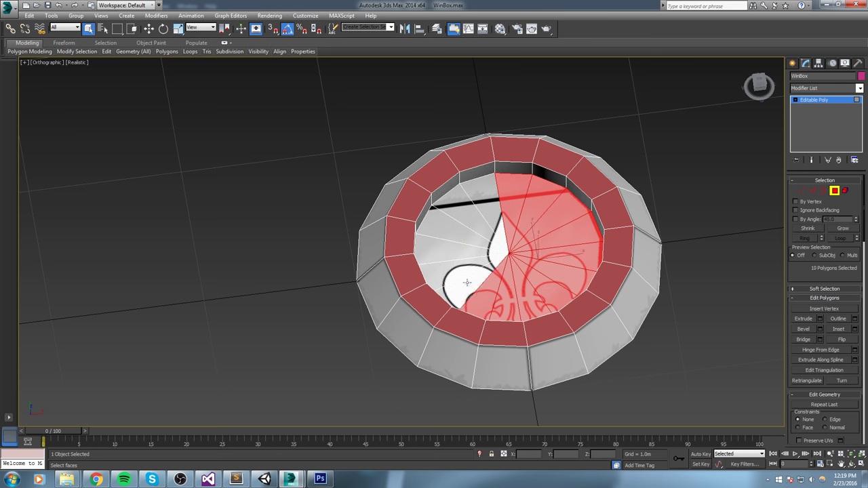
left_click(467, 283, "ctrl")
left_click(460, 273, "ctrl")
left_click(459, 257, "ctrl")
left_click(451, 231, "ctrl")
left_click(469, 210, "ctrl")
left_click(493, 200, "ctrl")
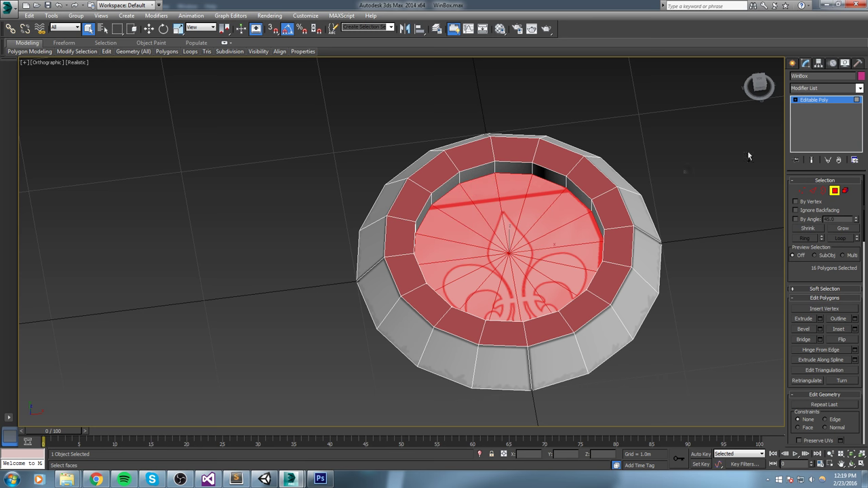
Step: Add an Unwrap UVW modifier to the floor polygons and show WinBoxTexture.psd behind their UVs in the UV editor
left_click(859, 88)
key("u")
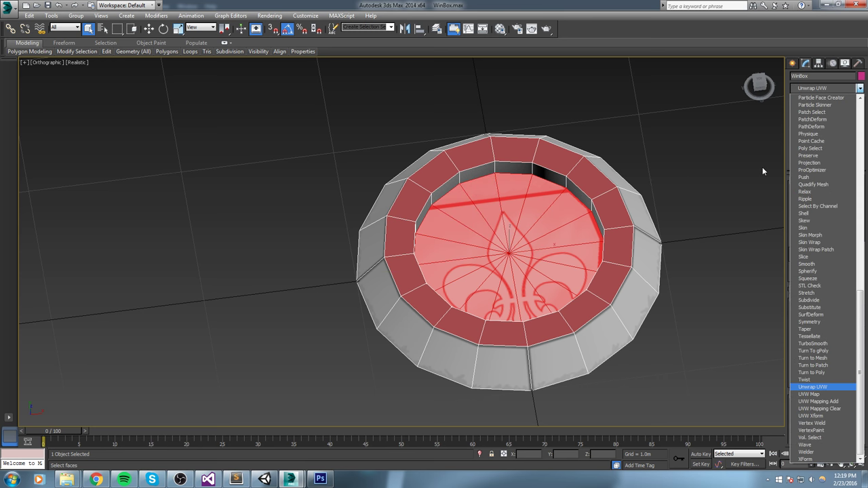
key("Return")
left_click(824, 189)
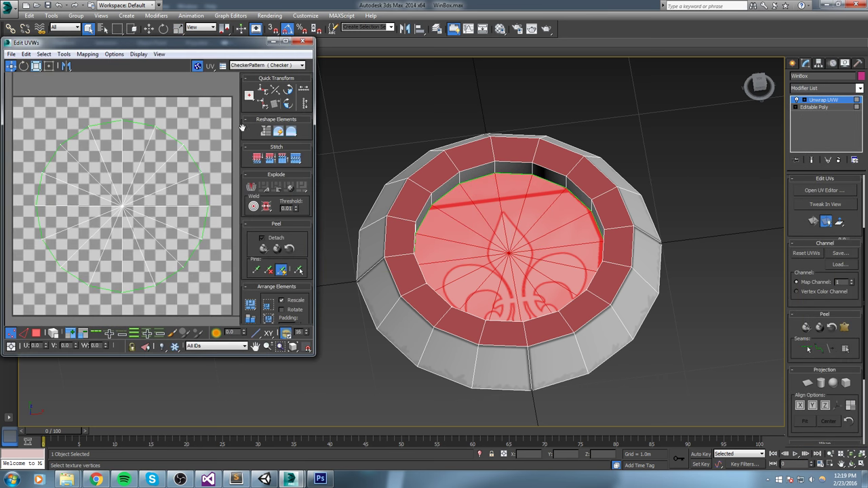
left_click(37, 332)
left_click(271, 65)
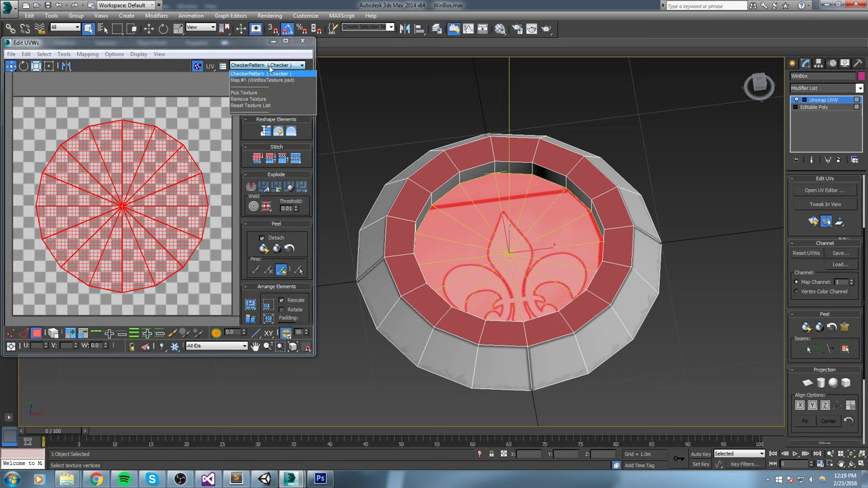
left_click(270, 83)
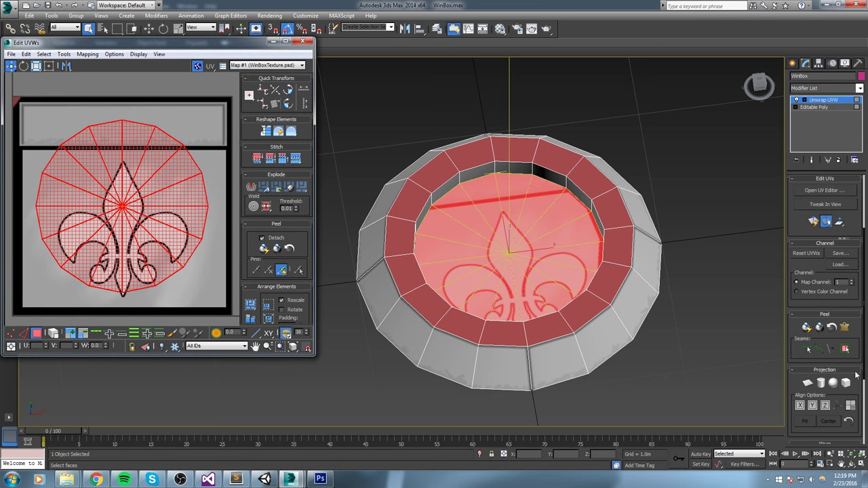
Step: Apply a planar projection aligned to the Z axis to the floor polygons
left_click(807, 383)
left_click(825, 405)
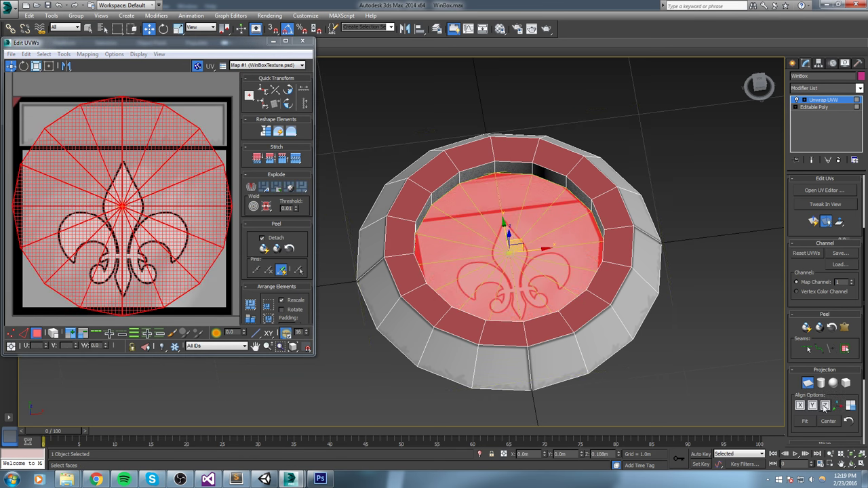
left_click(807, 383)
Step: Shrink the circular floor UVs and position them around the fleur-de-lis within the large gray panel
scroll(150, 221, "down", 5)
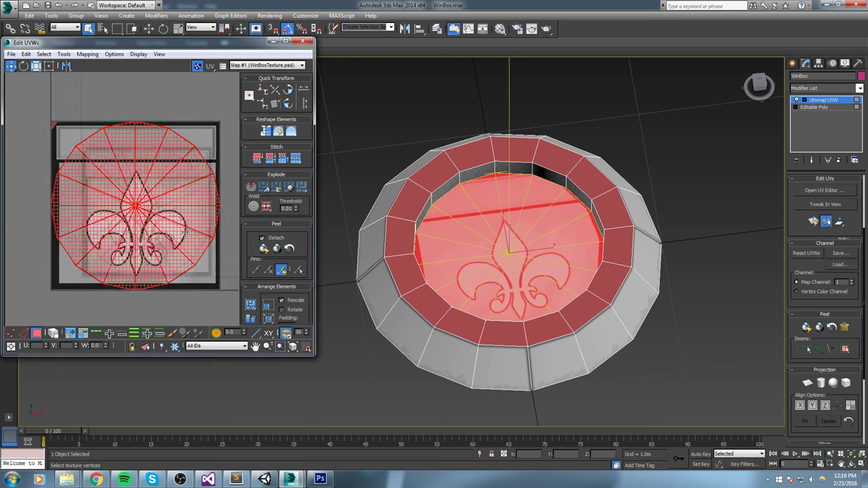
left_click_drag(150, 220, 156, 238)
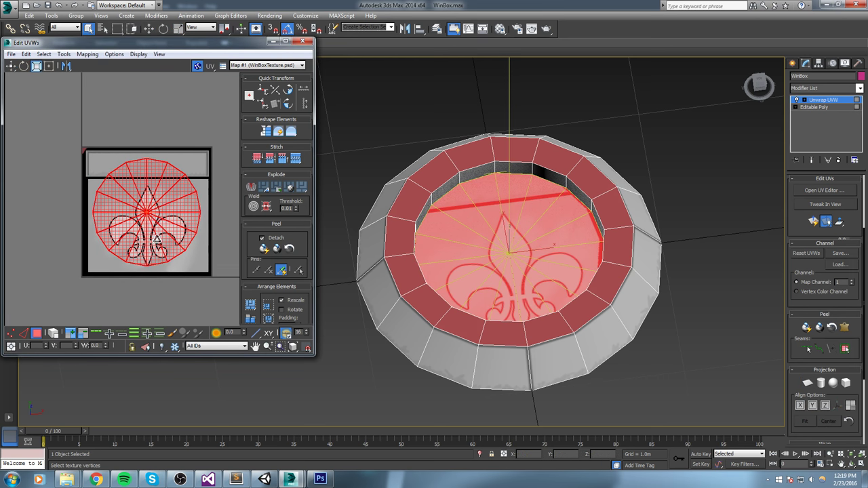
key("w")
mouse_move(156, 207)
left_mouse_down()
mouse_move(164, 230)
mouse_move(158, 210)
left_mouse_up()
key("v")
left_click(165, 209)
key("w")
middle_click_drag(614, 177, 671, 217, "alt")
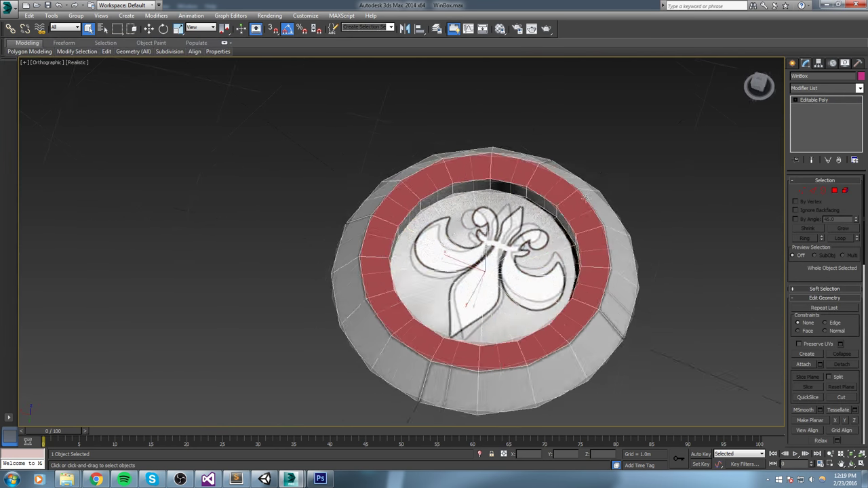
Step: Select the 16-polygon loop of the inner wall between the red ring and the emblem floor
middle_click_drag(585, 198, 438, 194, "alt")
key("4")
left_click(525, 192)
middle_click_drag(525, 192, 493, 178, "alt")
left_click(493, 178, "shift")
middle_click_drag(631, 188, 499, 183, "alt")
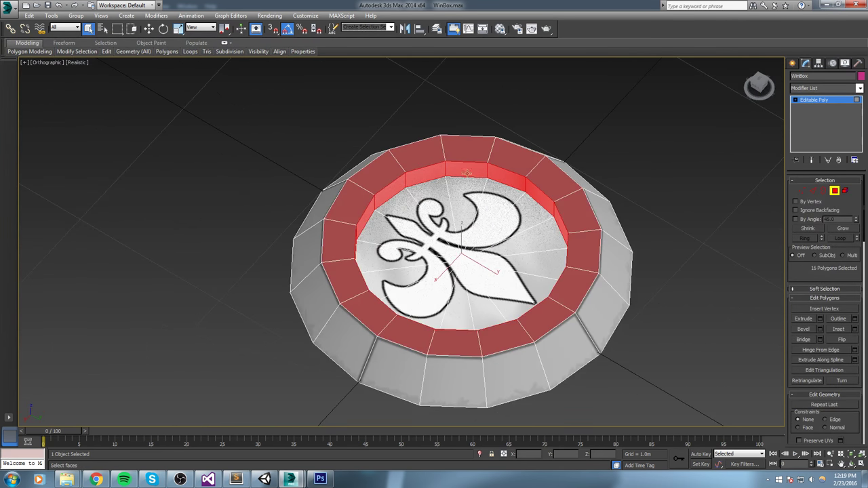
Step: Add an Unwrap UVW modifier to the inner wall polygons and display WinBoxTexture.psd in the UV editor
left_click(860, 88)
left_click(822, 387)
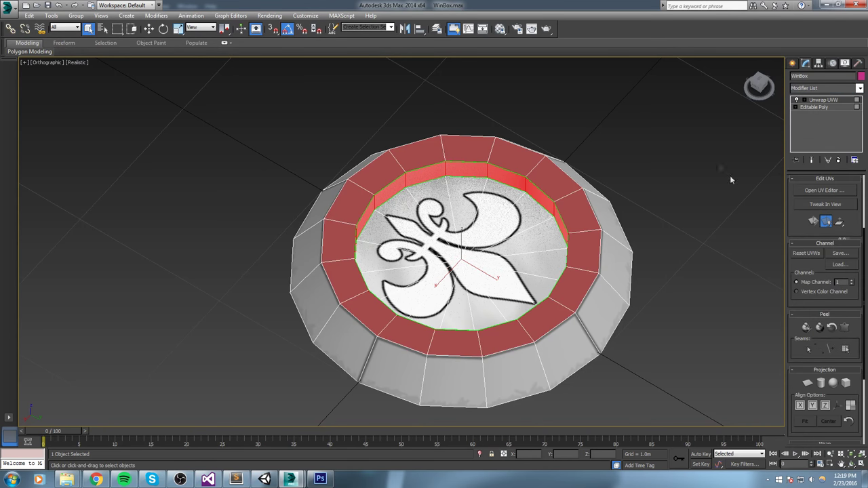
left_click(830, 192)
middle_click_drag(550, 131, 388, 242, "alt")
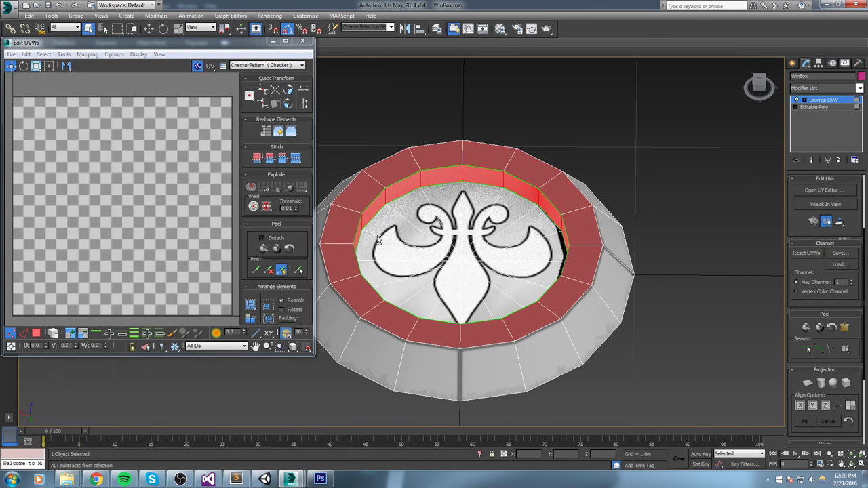
left_click(269, 66)
left_click(268, 84)
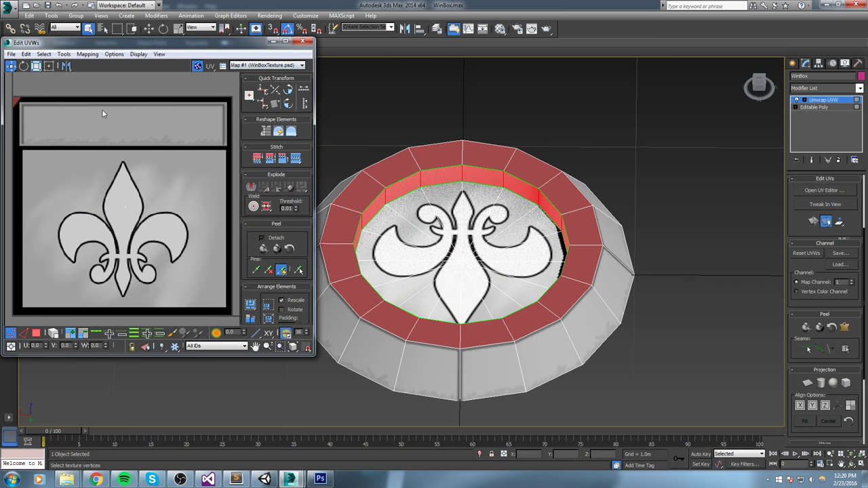
Step: Flatten-map the inner wall's UV polygons with a 45 degree polygon angle and 0.02 spacing
left_click(37, 333)
scroll(108, 191, "down", 6)
scroll(135, 157, "up", 3)
middle_click_drag(60, 169, 141, 120)
scroll(159, 131, "up", 3)
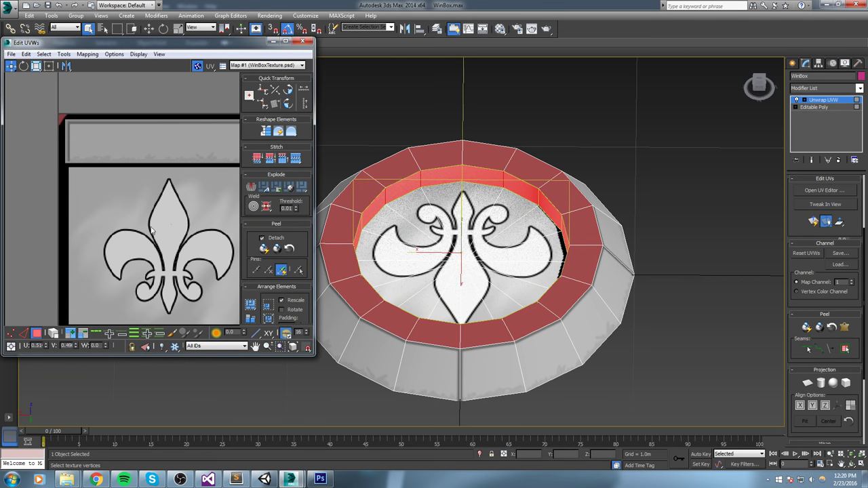
scroll(163, 227, "down", 3)
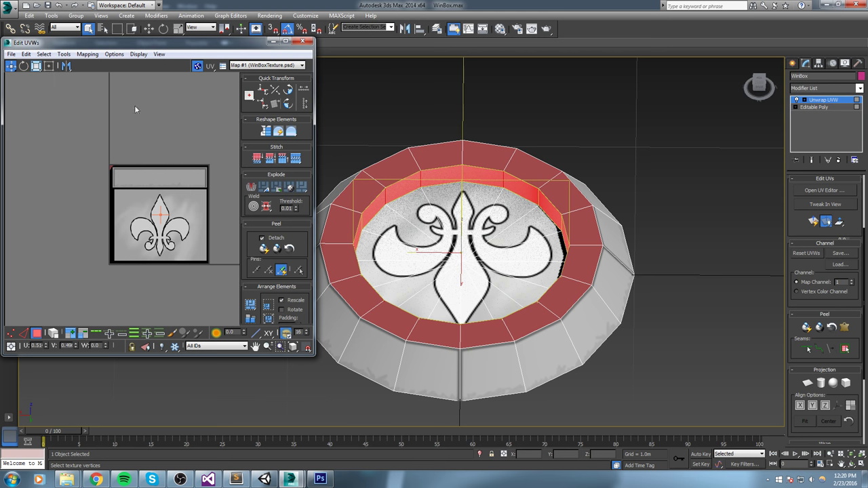
left_click(87, 54)
left_click(98, 66)
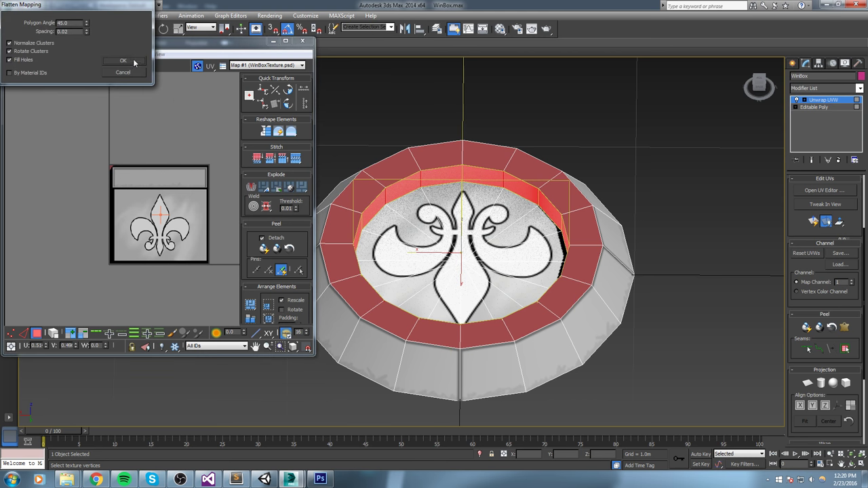
left_click(134, 62)
Step: Move all the flattened wall strips straight up into the empty space above the texture
middle_click(530, 375)
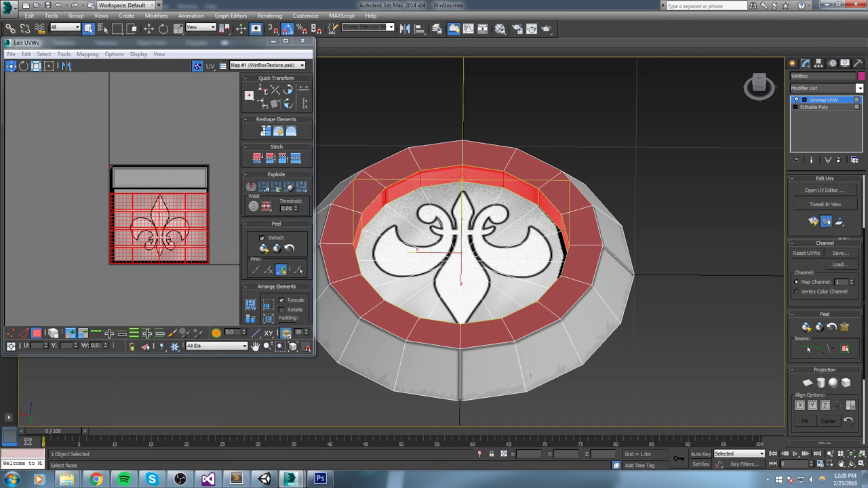
middle_click_drag(188, 233, 158, 215)
scroll(158, 215, "up", 2)
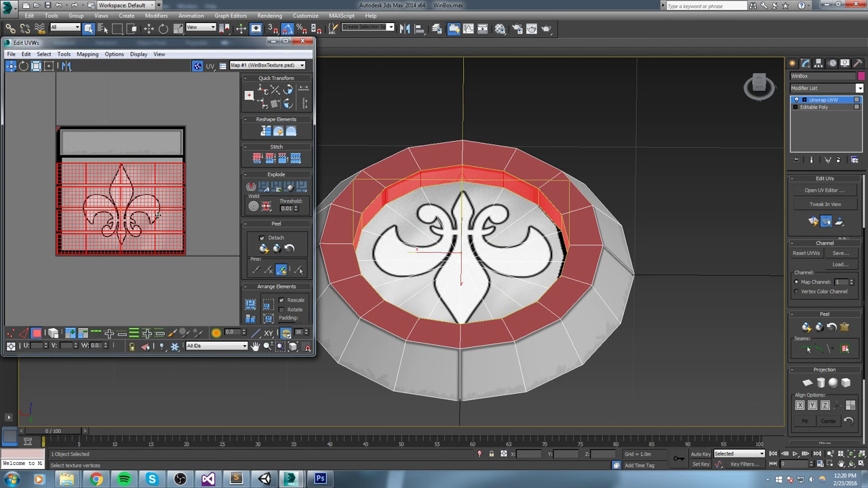
left_click_drag(136, 169, 124, 77, "shift")
middle_click_drag(107, 120, 135, 191)
left_click_drag(166, 178, 166, 132)
left_click(99, 216)
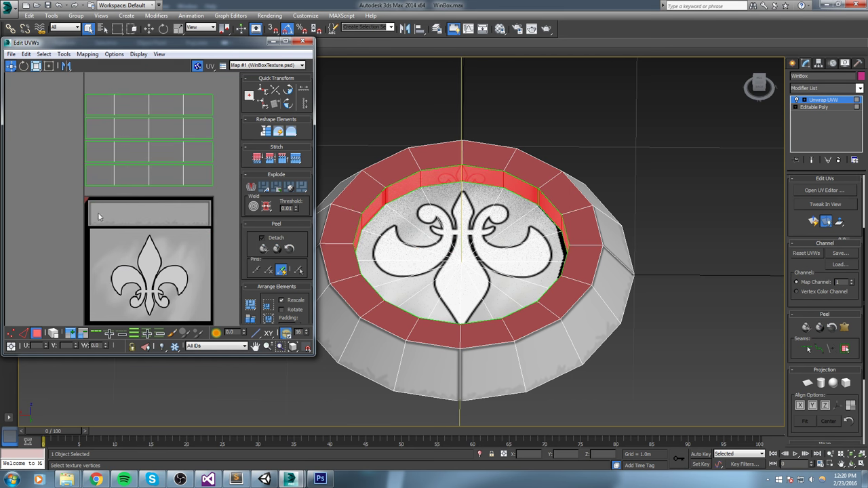
Step: Enable whole-element vertex selection and move the lowest wall strip onto the strip directly above it
scroll(136, 211, "up", 2)
left_click(10, 333)
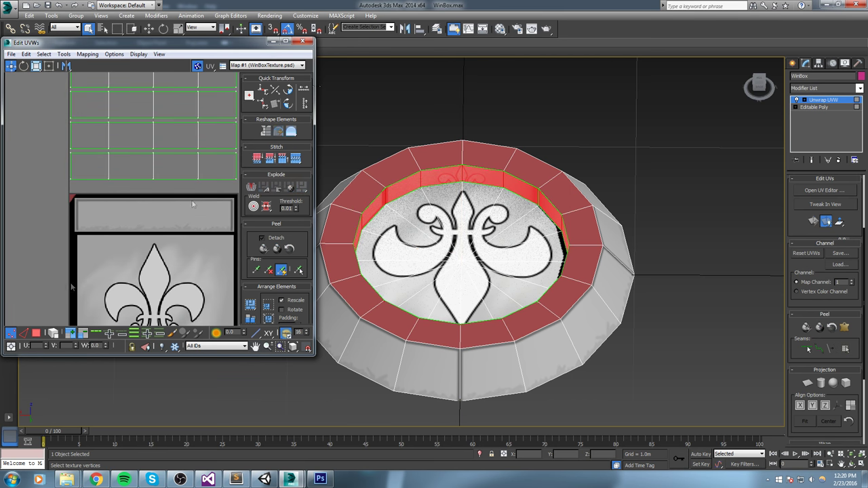
middle_click_drag(160, 176, 124, 180)
scroll(78, 157, "up", 1)
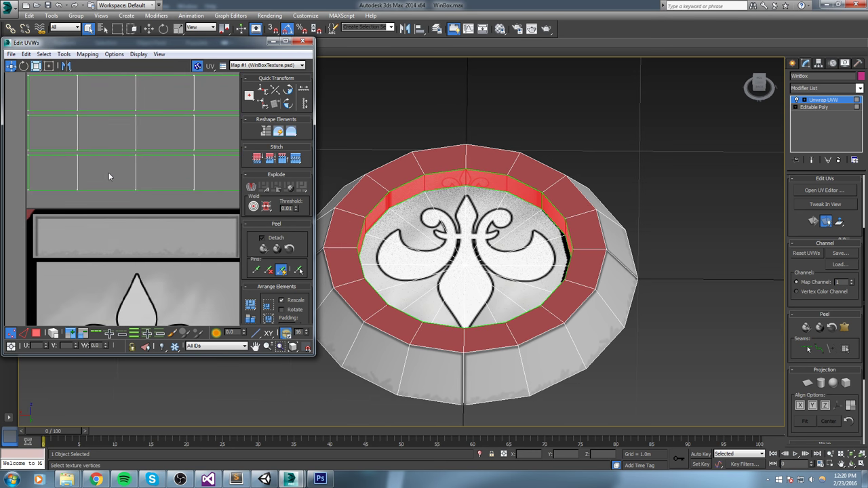
scroll(122, 167, "down", 2)
scroll(119, 167, "up", 1)
middle_click_drag(77, 182, 119, 238)
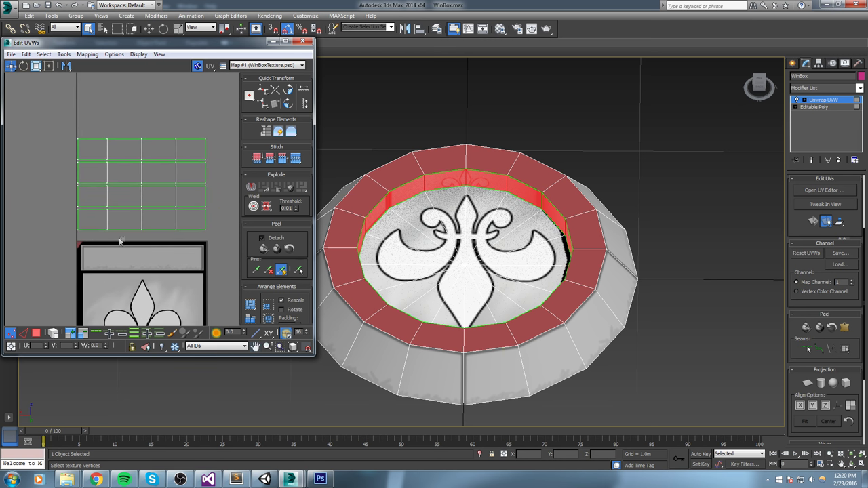
left_click(53, 333)
left_click(83, 247)
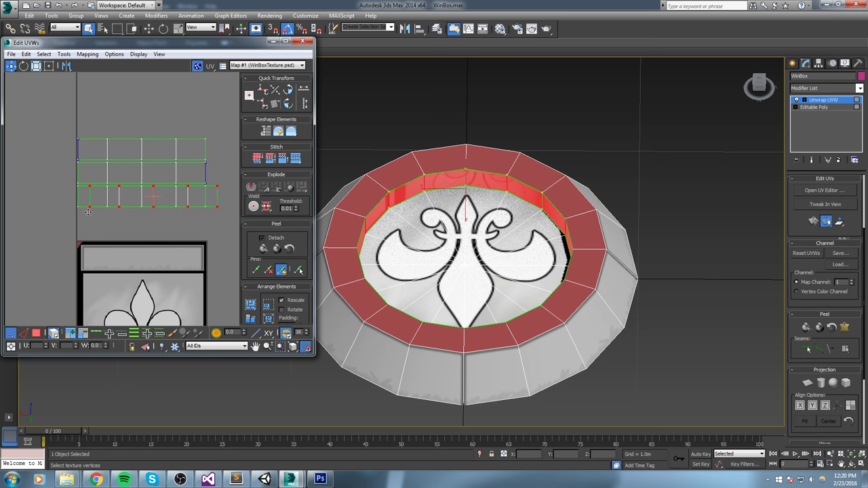
Step: Snap the remaining wall strips onto each other so all of them overlap in a single row
scroll(77, 221, "up", 5)
middle_click_drag(78, 216, 76, 254)
left_click_drag(55, 215, 82, 177)
middle_click_drag(84, 162, 81, 182)
left_click_drag(69, 180, 68, 113)
scroll(75, 159, "down", 4)
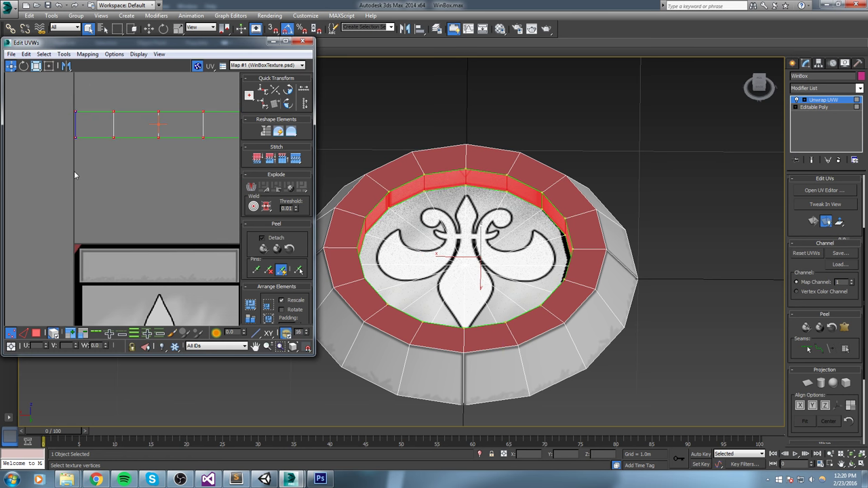
Step: Move the stacked wall strips down over the narrow upper gray panel of the texture
scroll(74, 171, "down", 3)
left_click_drag(149, 149, 152, 212)
scroll(151, 217, "up", 6)
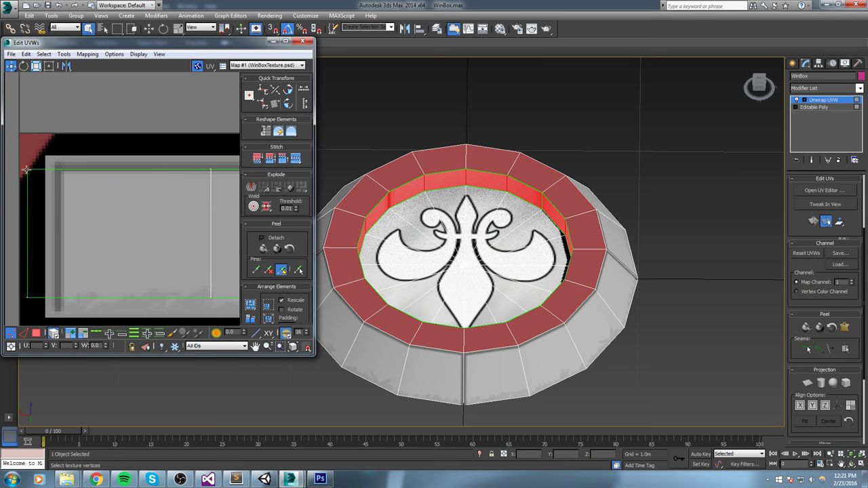
Step: Move the stacked wall strips so their upper-left corner sits on the inner corner of the gray panel's border
left_click_drag(26, 170, 57, 165)
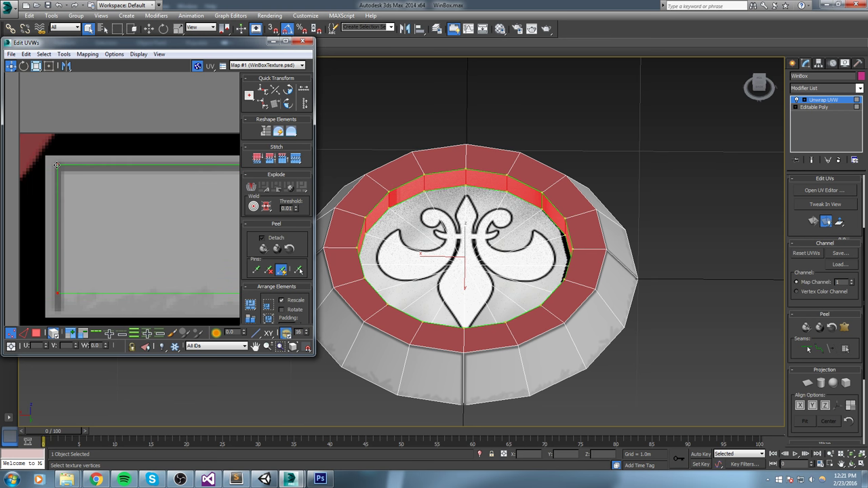
scroll(56, 165, "down", 6)
middle_click_drag(125, 195, 37, 175)
key("r")
left_click_drag(189, 181, 175, 185)
key("ctrl+z")
scroll(194, 133, "down", 2)
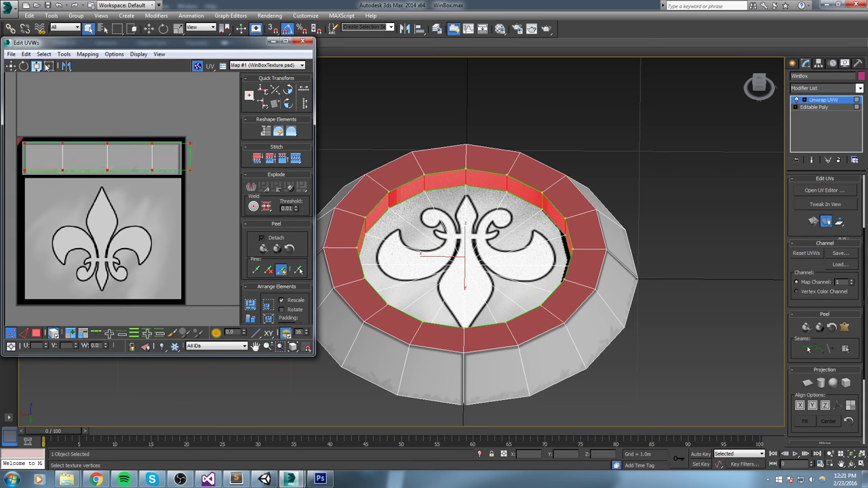
Step: Resize the stacked wall strips in Freeform mode so their far end fits inside the gray panel's border
left_click(48, 67)
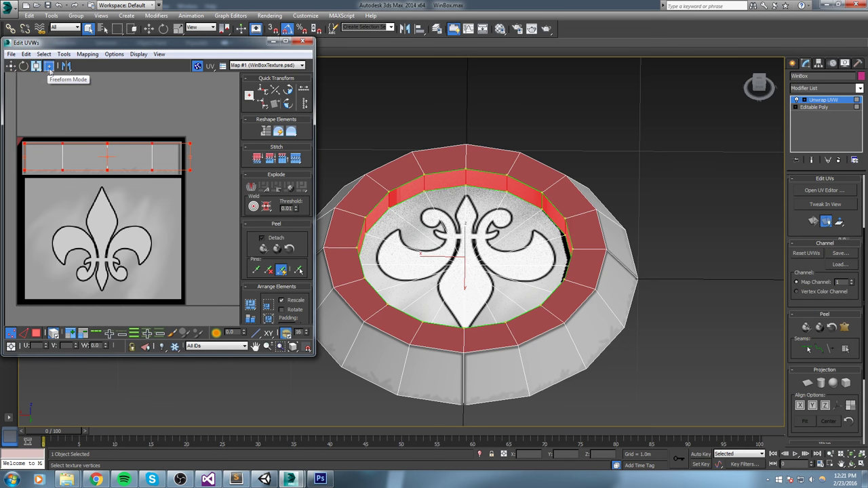
left_click_drag(189, 171, 180, 172)
scroll(180, 172, "up", 5)
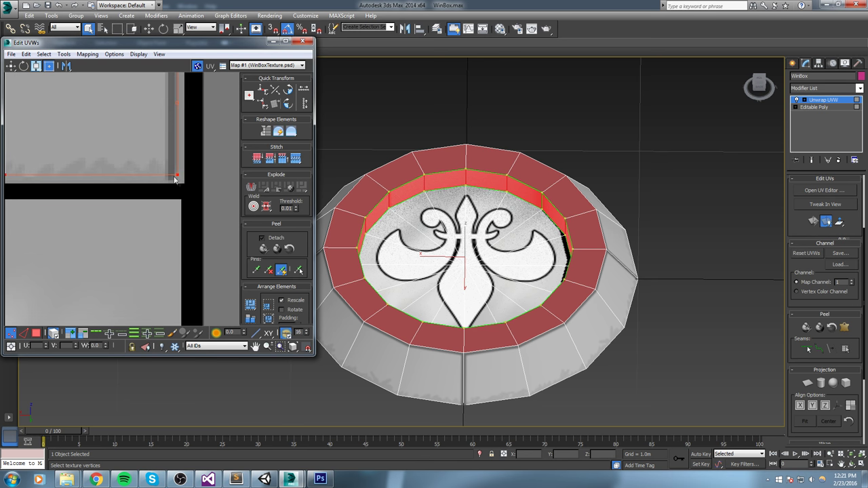
left_click_drag(172, 181, 174, 181)
scroll(590, 181, "down", 5)
scroll(77, 147, "down", 5)
middle_click_drag(119, 129, 142, 140)
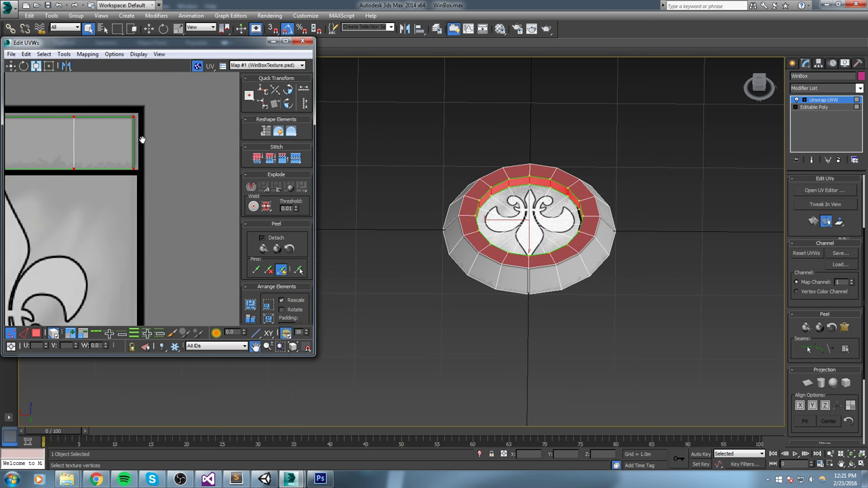
scroll(172, 122, "up", 4)
middle_click_drag(538, 141, 482, 143)
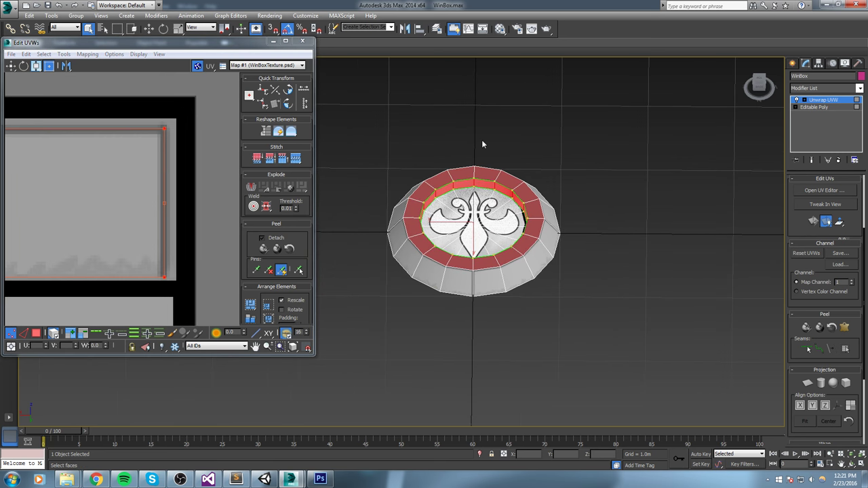
Step: Close the UV editor and convert the WinBox to an editable poly
key("ctrl+z")
right_click(526, 206)
mouse_move(568, 295)
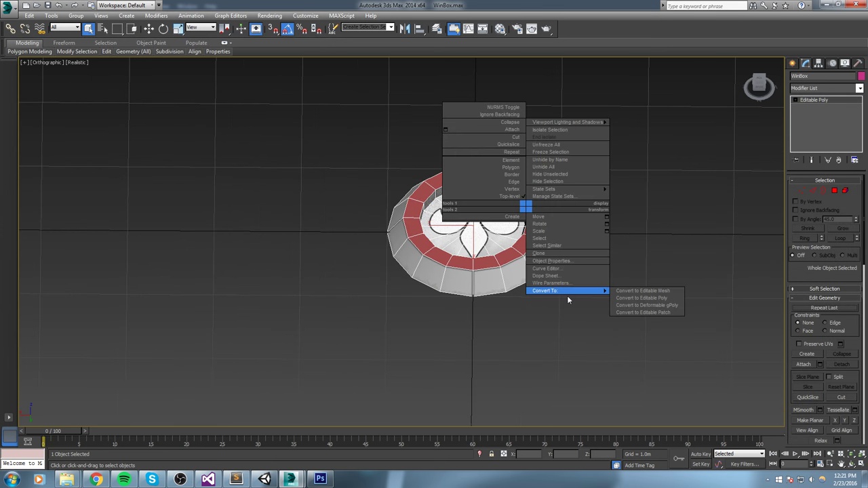
left_click(649, 298)
Step: Deselect the WinBox and examine its mapped texture from a different angle and several distances
left_click(618, 211)
middle_click_drag(618, 211, 550, 215, "alt")
mouse_move(550, 216)
middle_mouse_down()
mouse_move(542, 252)
mouse_move(520, 265)
mouse_move(552, 185)
mouse_move(539, 213)
middle_mouse_up()
scroll(520, 264, "down", 2)
scroll(520, 264, "up", 2)
scroll(552, 179, "down", 2)
scroll(552, 179, "up", 4)
scroll(539, 212, "down", 6)
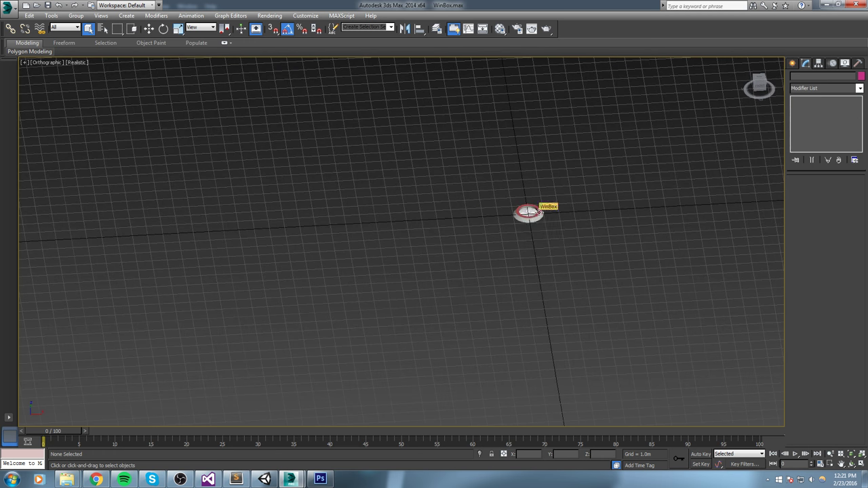
scroll(532, 277, "up", 2)
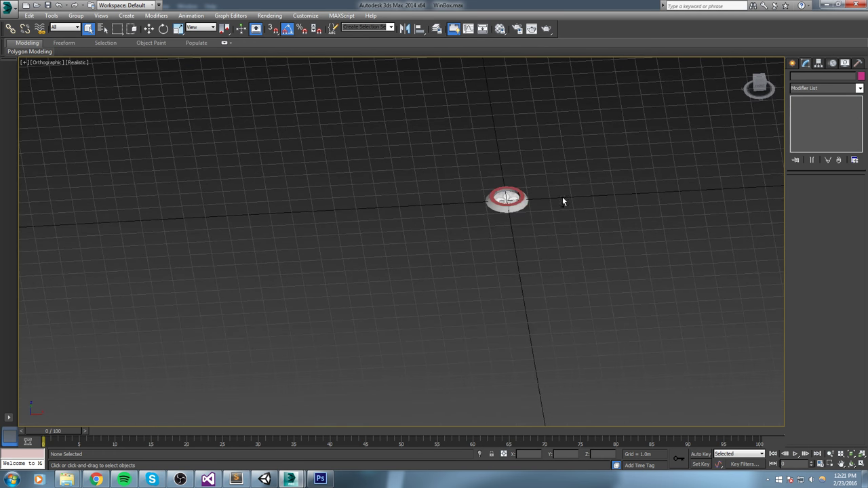
Step: Switch to Unity and create a new material named WinBoxMaterial in the Artwork Material folder
left_click(264, 479)
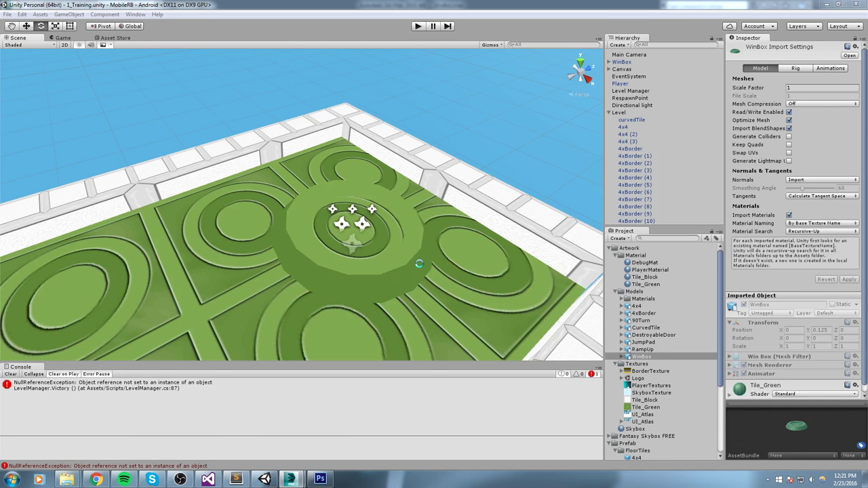
middle_click_drag(240, 254, 270, 242)
scroll(270, 242, "down", 5)
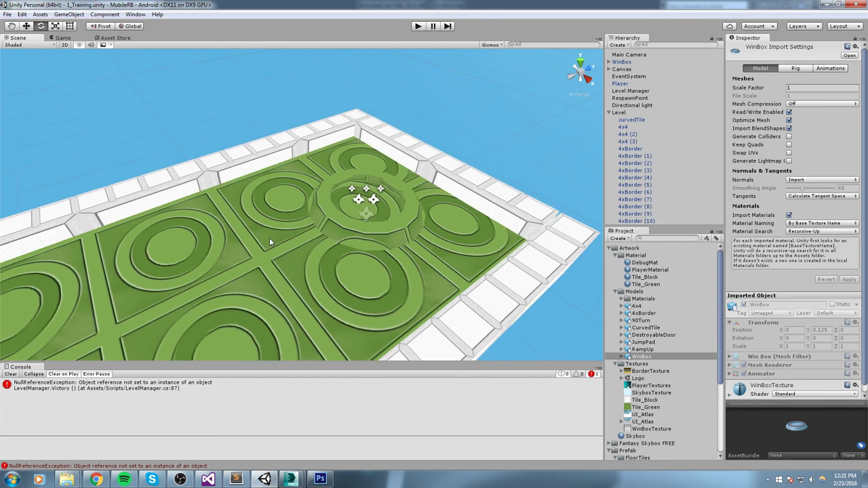
left_click(616, 292)
left_click(634, 255)
right_click(631, 257)
mouse_move(683, 267)
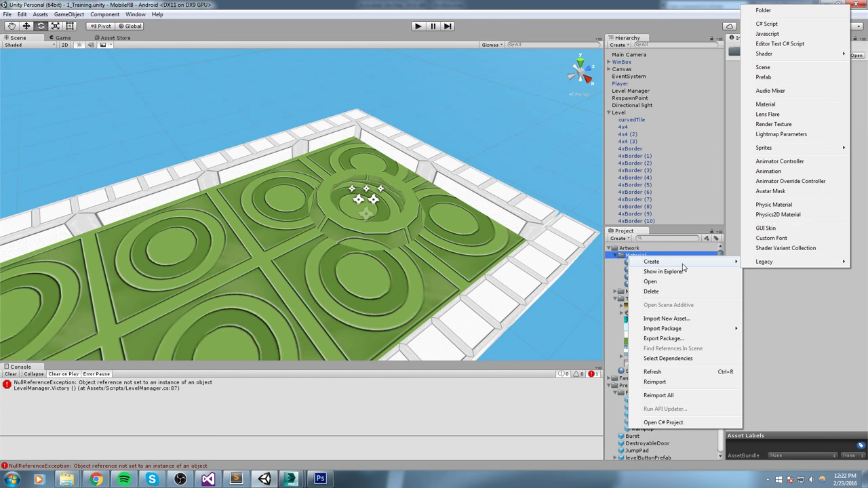
left_click(782, 105)
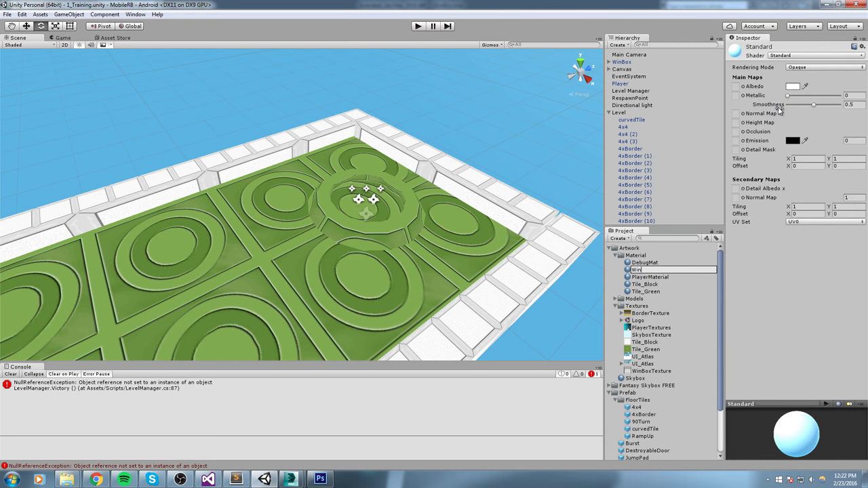
type("WinBoxMaterial")
key("Return")
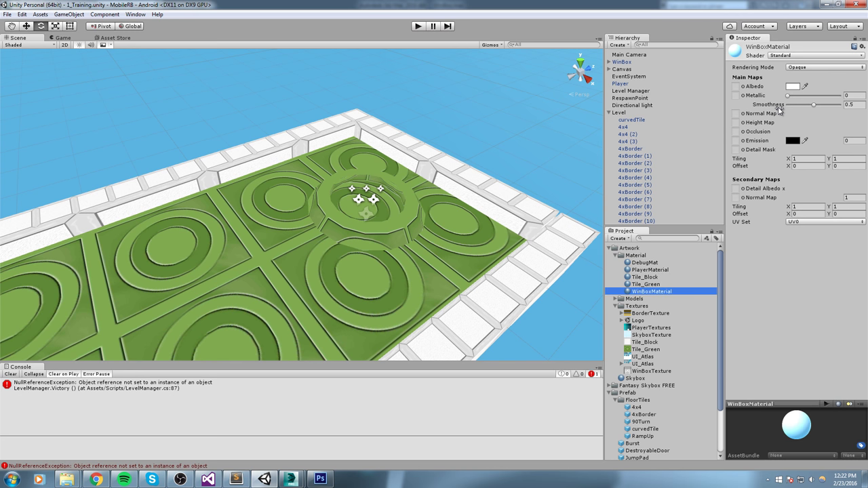
Step: Assign WinBoxTexture as the albedo map of WinBoxMaterial and close the texture picker
left_click(743, 89)
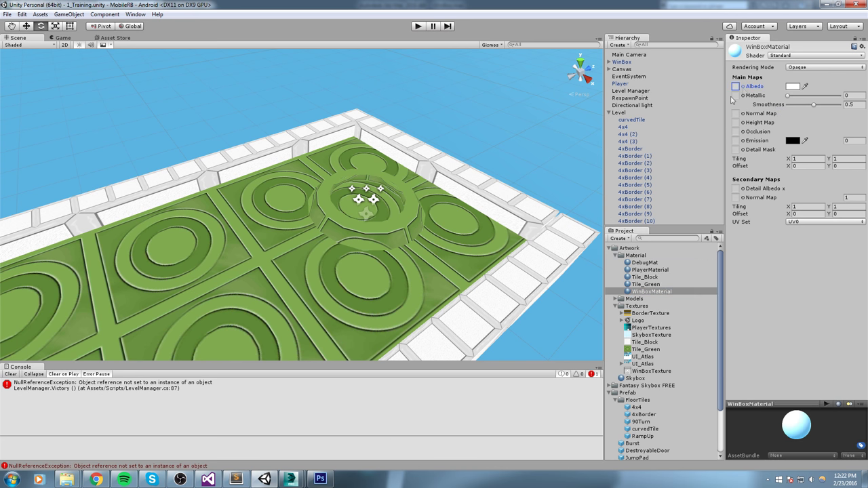
left_click(747, 87)
scroll(480, 381, "down", 10)
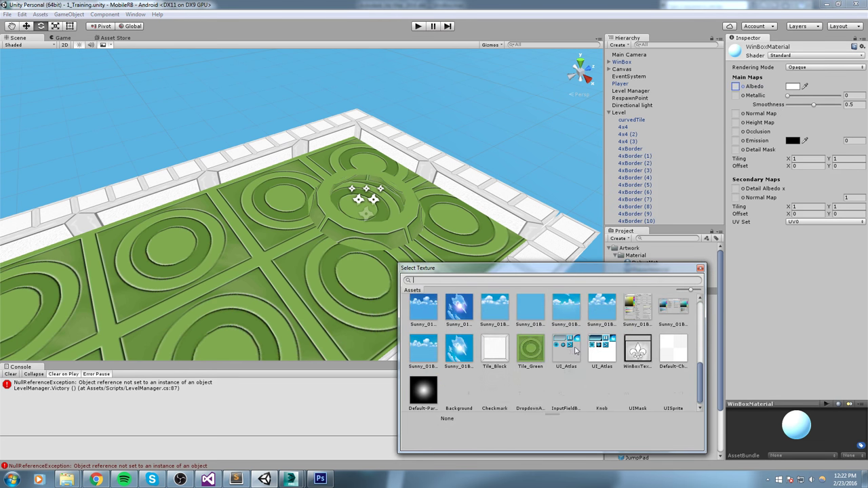
left_click(636, 348)
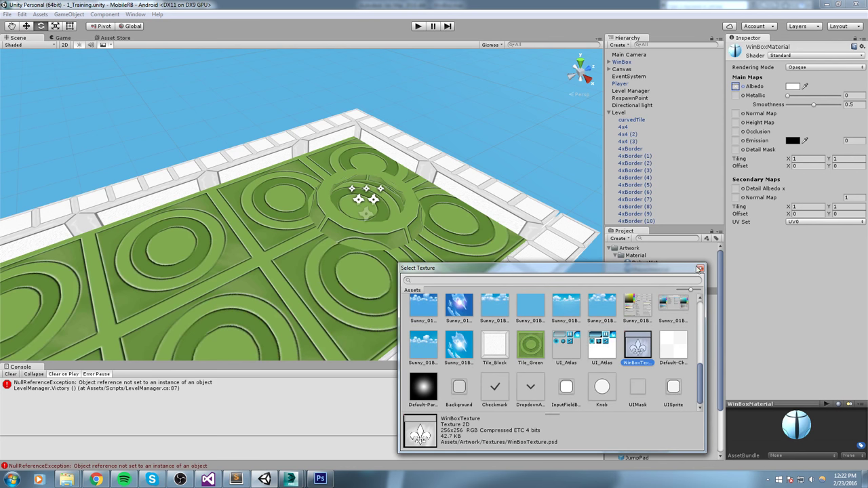
left_click(700, 269)
Step: Put WinBoxMaterial on the WinBox in the scene and apply the change to its prefab
left_click_drag(652, 292, 395, 228)
left_click(843, 64)
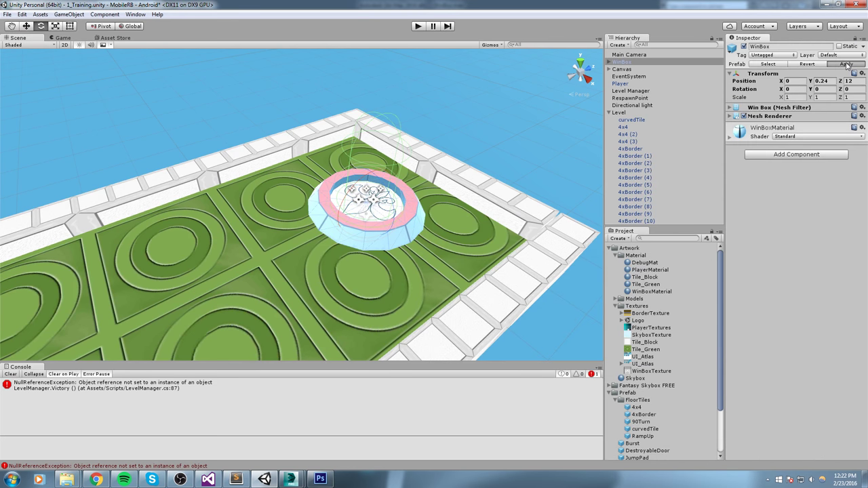
middle_click_drag(435, 170, 424, 170)
scroll(425, 170, "up", 1)
Step: Change the shader of WinBoxMaterial to Unlit/Transparent and apply the WinBox changes to its prefab
left_click(761, 135)
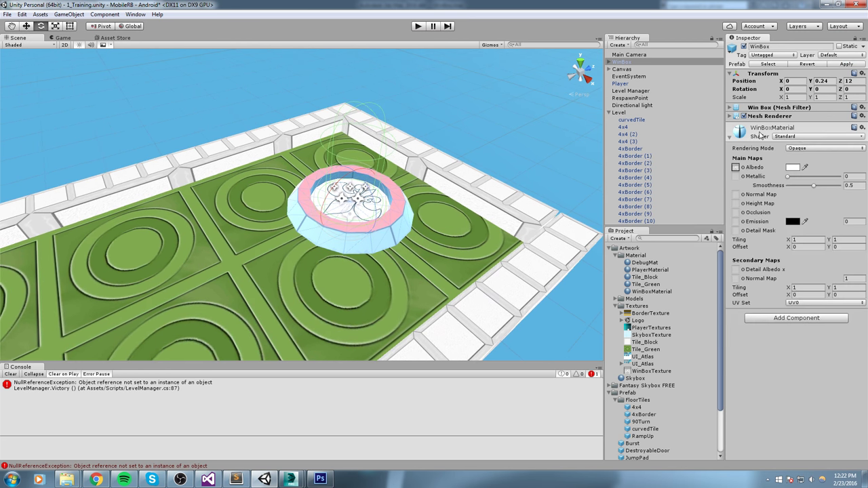
left_click(798, 137)
mouse_move(788, 246)
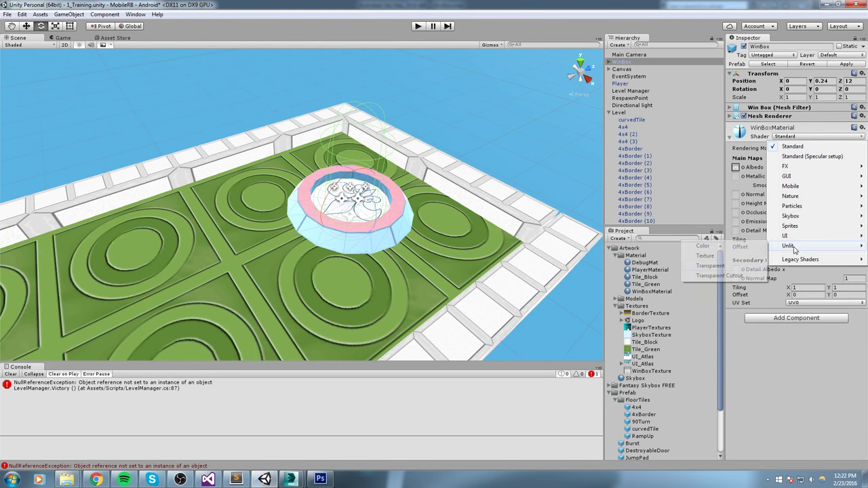
left_click(720, 267)
middle_click_drag(496, 171, 465, 165)
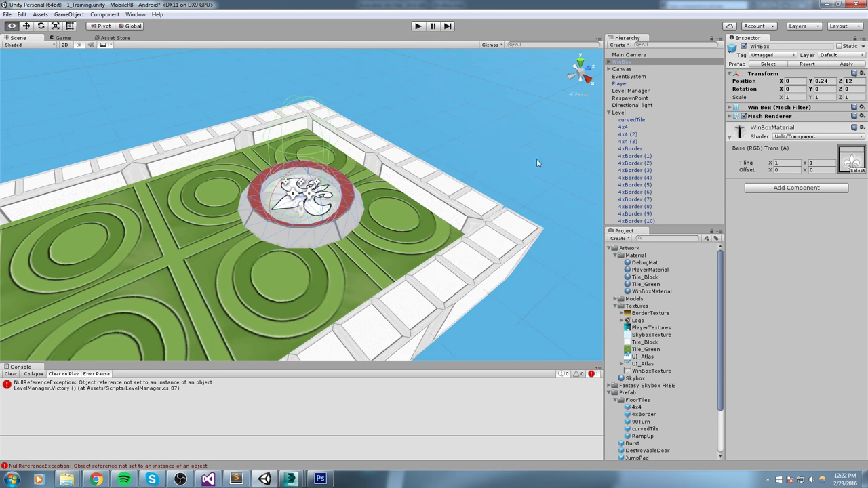
right_click_drag(537, 159, 515, 156)
left_click(847, 64)
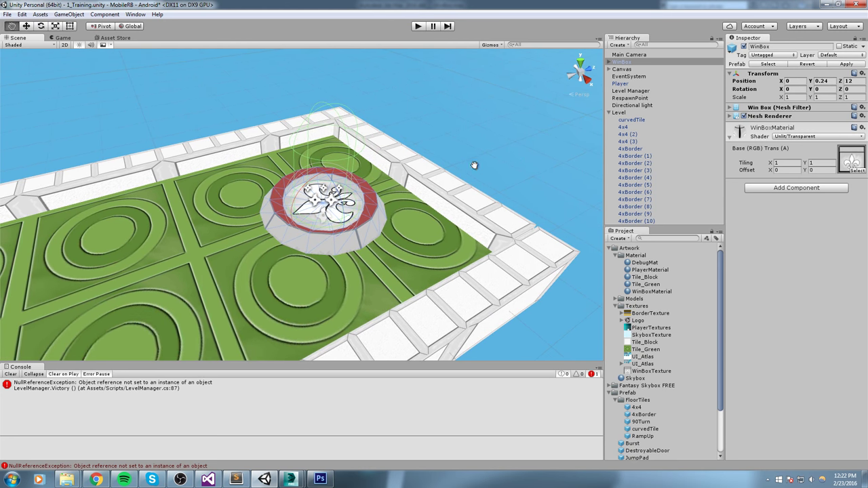
Step: Rotate the WinBox about 180 degrees around its Y axis to turn the fleur-de-lis around
left_click(627, 62)
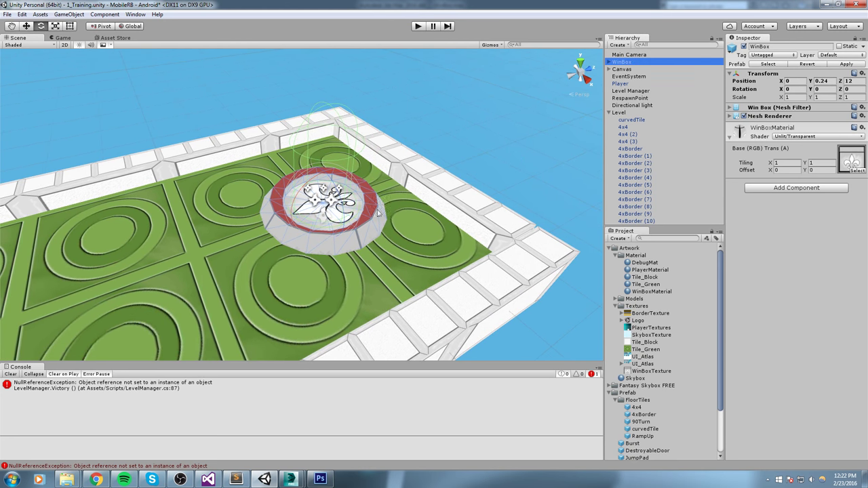
middle_click_drag(332, 219, 293, 254)
key("w")
key("e")
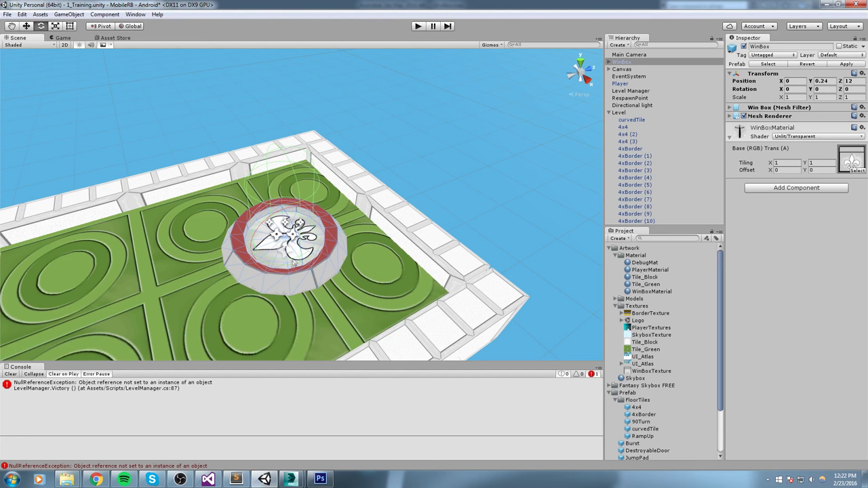
left_click_drag(267, 263, 86, 174)
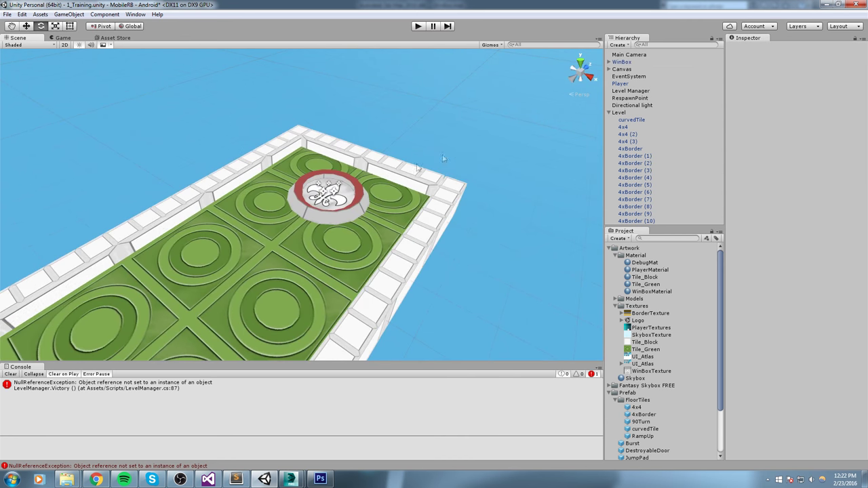
Step: Run the level briefly in play mode to check the WinBox in the game view, and stop it
middle_click_drag(444, 158, 494, 133)
right_click_drag(379, 179, 411, 180)
middle_click_drag(411, 180, 480, 110)
left_click(420, 27)
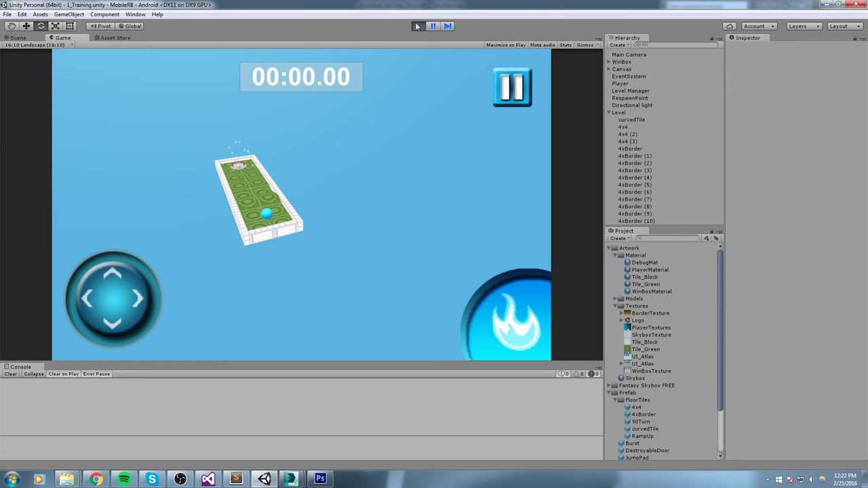
left_click(418, 26)
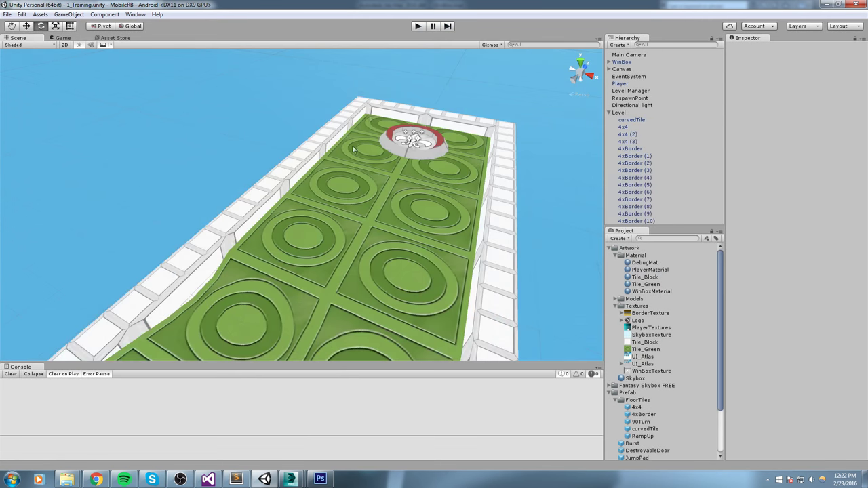
Step: Select the Particle System inside the WinBox and shift its start color to a light red hue
left_click_drag(353, 149, 445, 187, "alt")
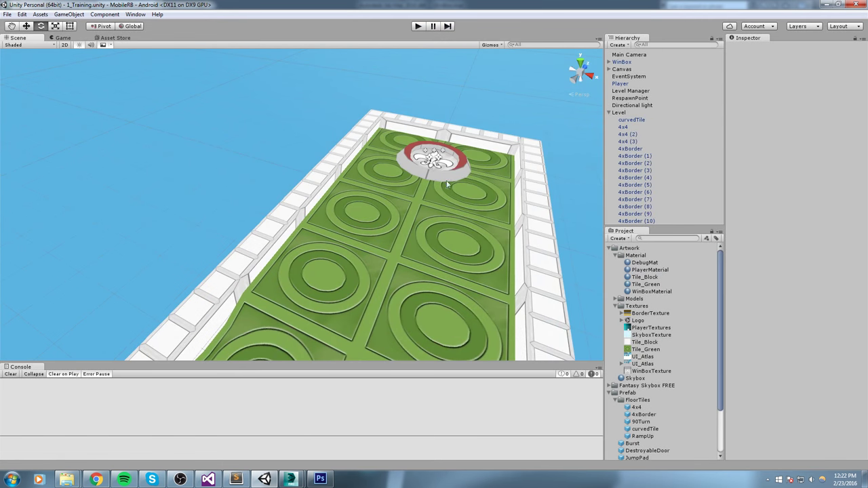
left_click(439, 165)
left_click(610, 62)
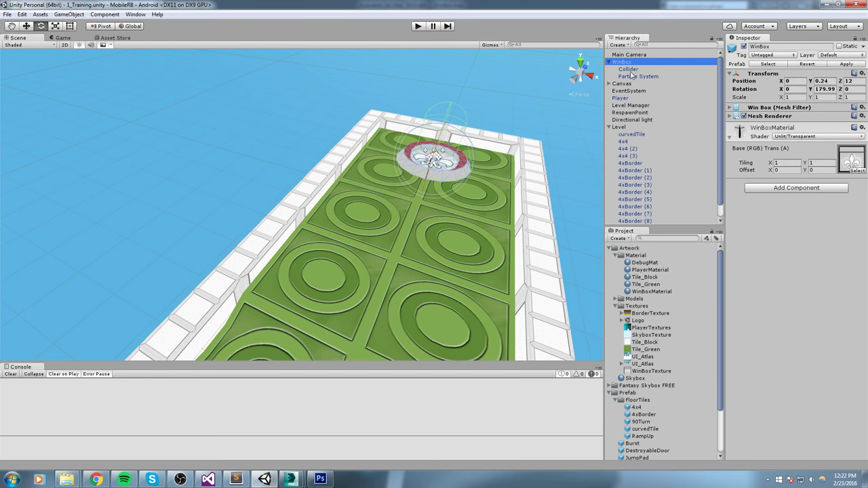
double_click(638, 76)
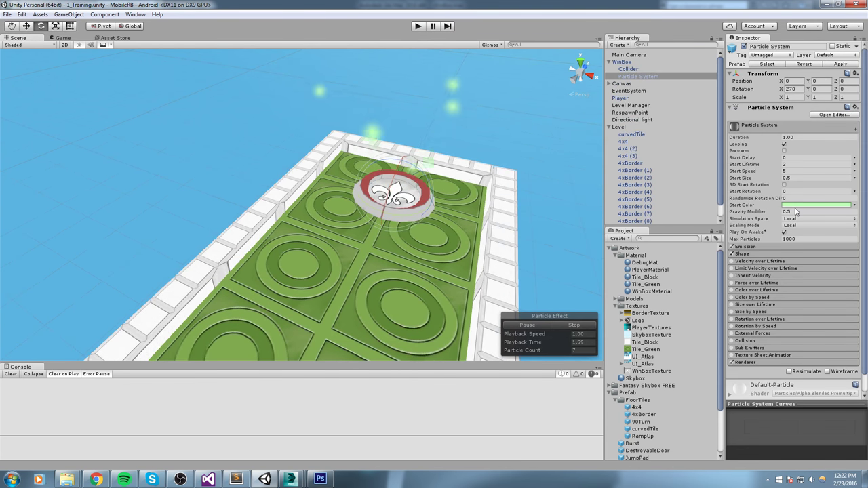
left_click(816, 205)
left_click_drag(91, 77, 88, 42)
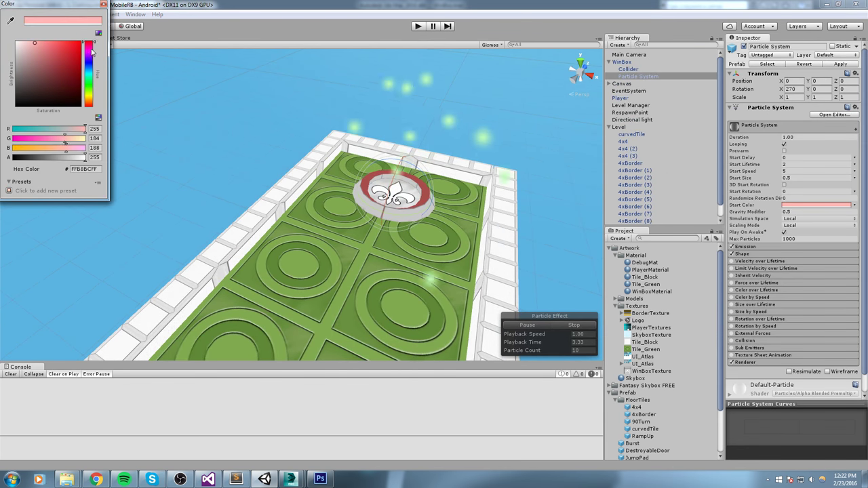
left_click_drag(473, 148, 492, 157, "alt")
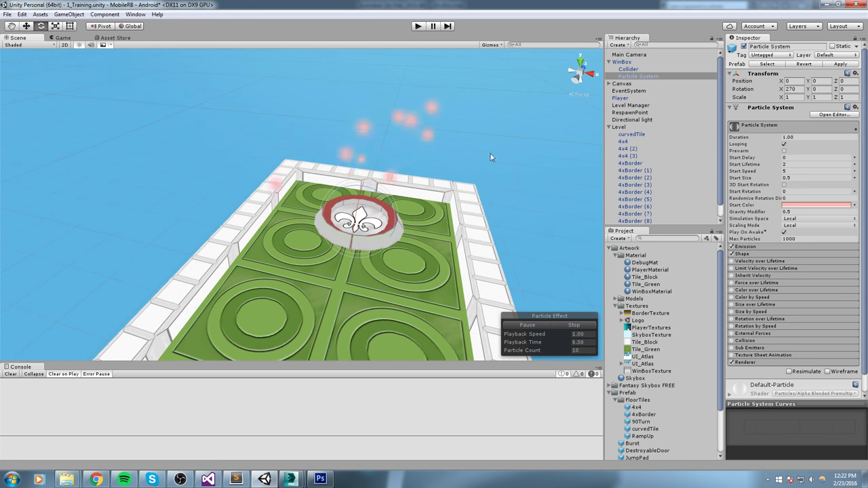
Step: Set the particle start color to a stronger red with RGB 255, 83, 83 and apply it to the prefab
left_click(817, 205)
left_click_drag(44, 41, 59, 43)
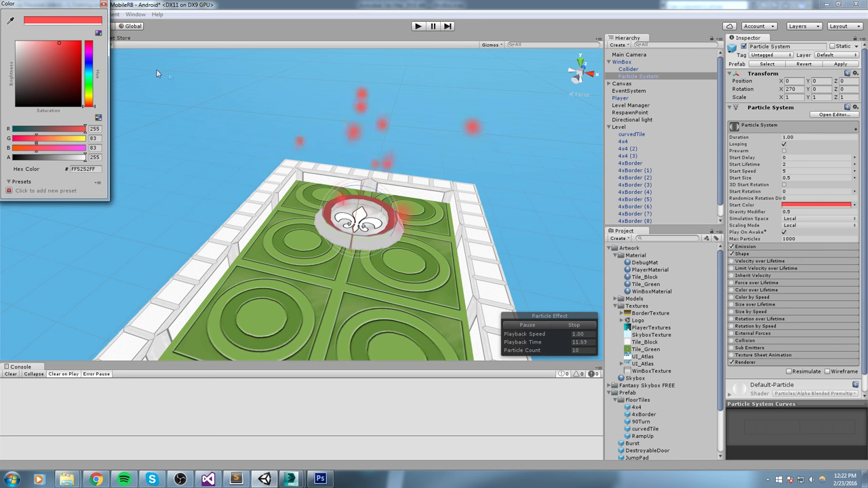
left_click(103, 4)
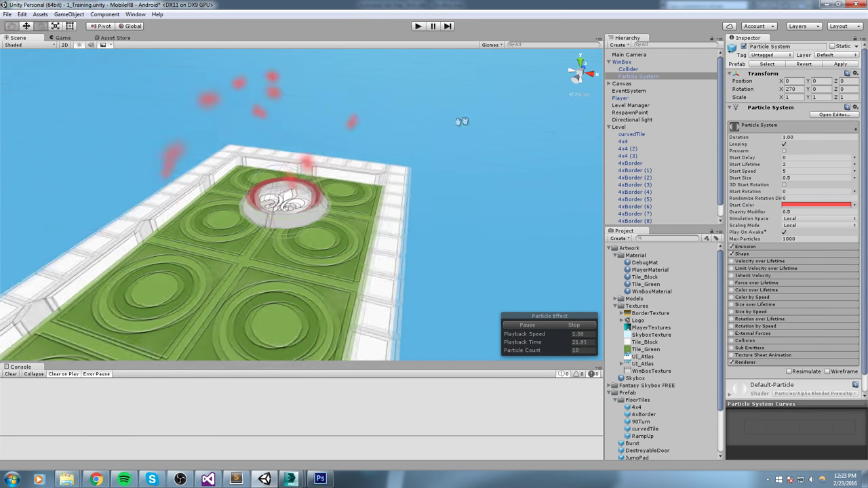
left_click_drag(407, 120, 505, 152, "alt")
left_click(843, 65)
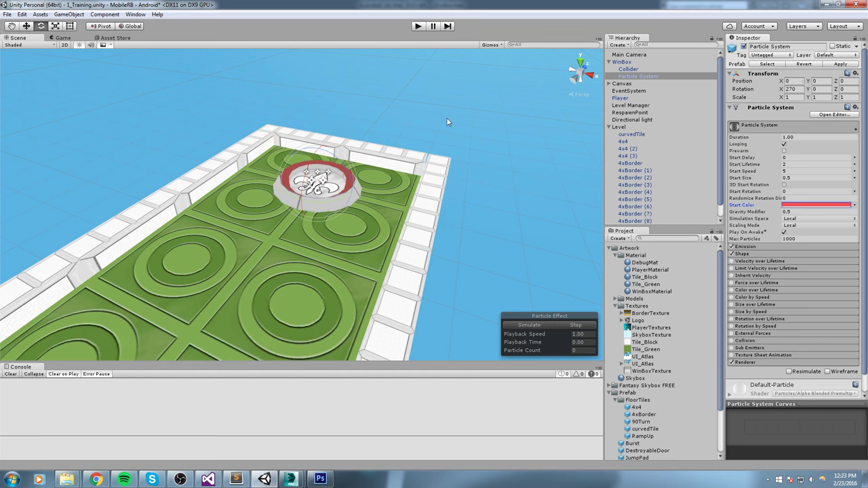
Step: Run the level briefly in play mode to check the red WinBox particles, and stop it
left_click(448, 120)
scroll(448, 120, "down", 4)
left_click_drag(533, 206, 434, 256, "alt")
scroll(431, 257, "down", 3)
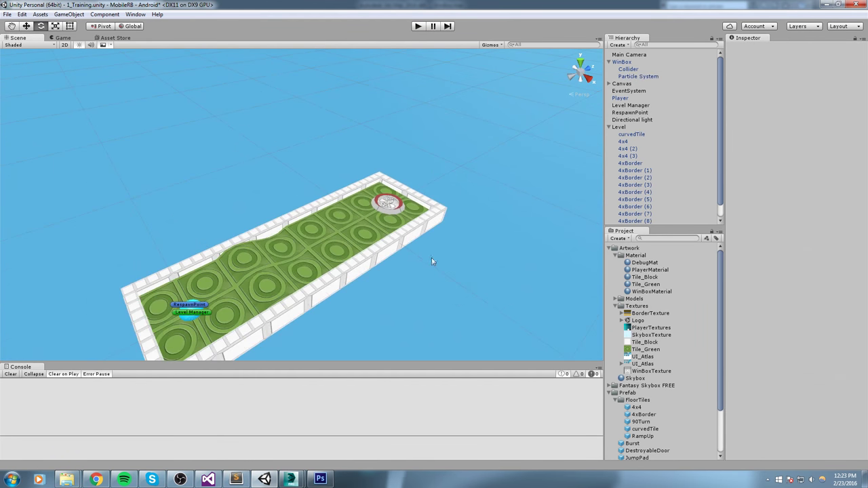
left_click(418, 26)
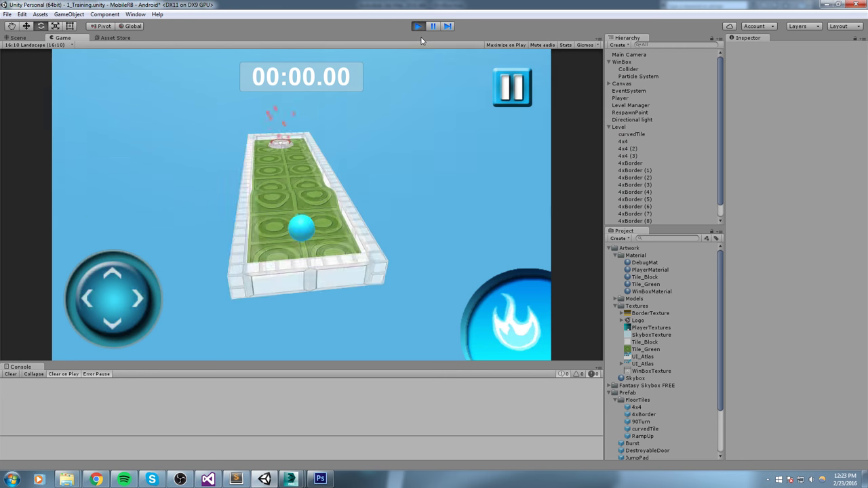
left_click(418, 26)
Step: Align the Main Camera with a low scene view beside the player, looking along the level toward the WinBox
key("w")
right_click_drag(407, 152, 229, 127)
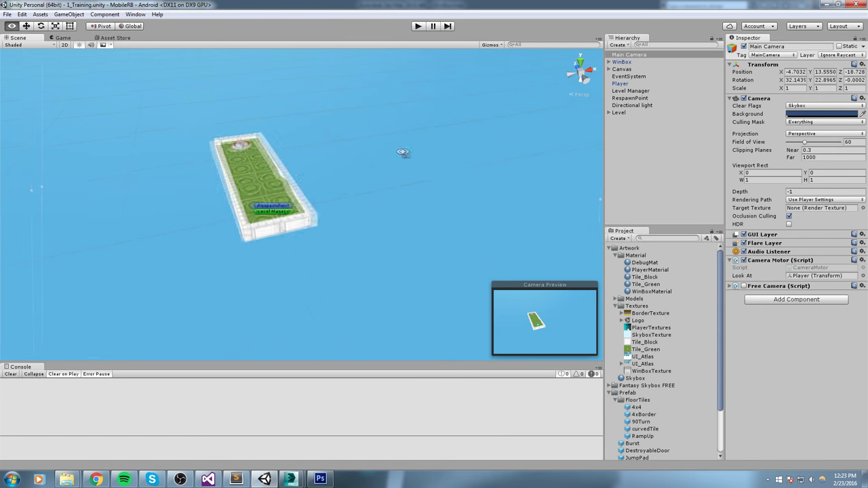
key("d")
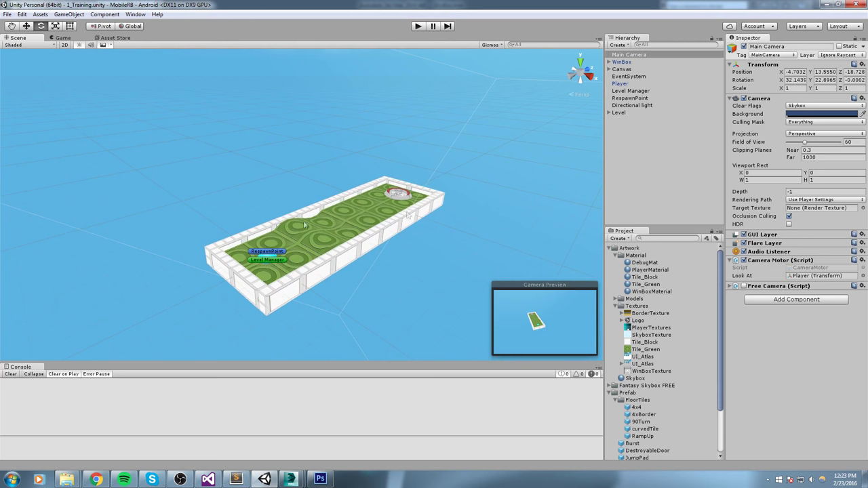
left_click_drag(377, 202, 466, 157, "alt")
left_click(627, 54)
left_click(68, 15)
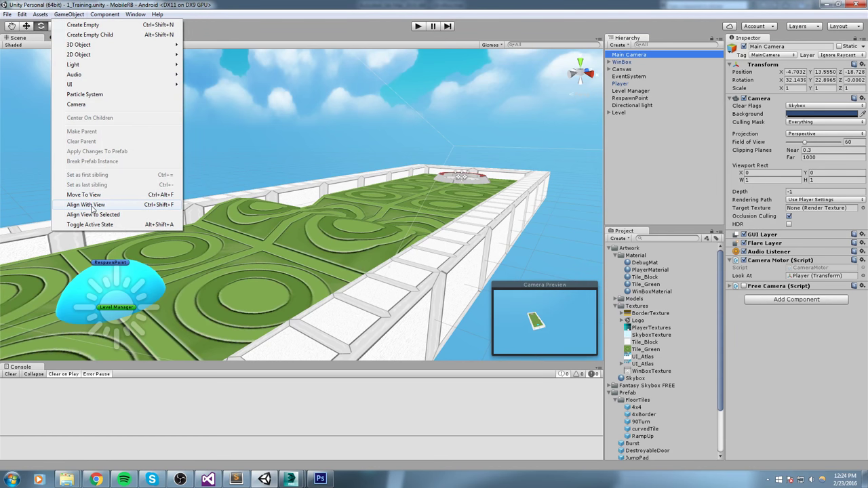
left_click(93, 205)
Step: Test-run the level with the realigned Main Camera, and stop play mode
scroll(462, 239, "down", 6)
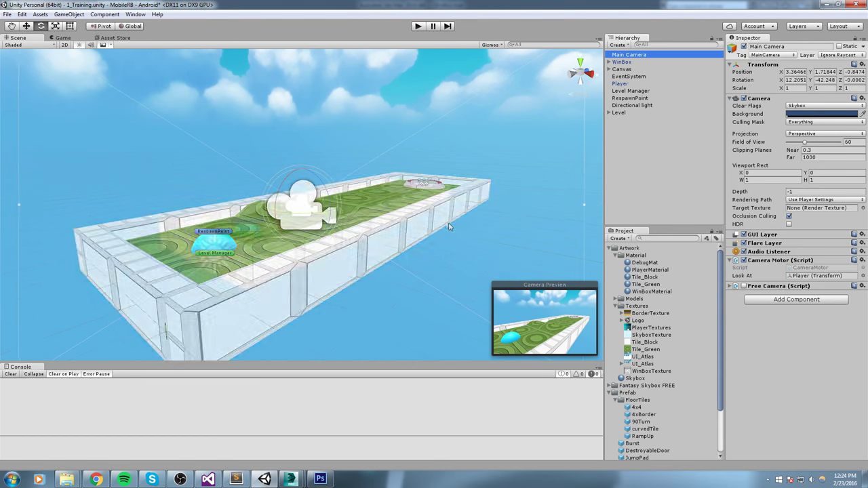
right_click_drag(450, 224, 467, 234)
middle_click_drag(339, 196, 475, 265)
left_click(413, 28)
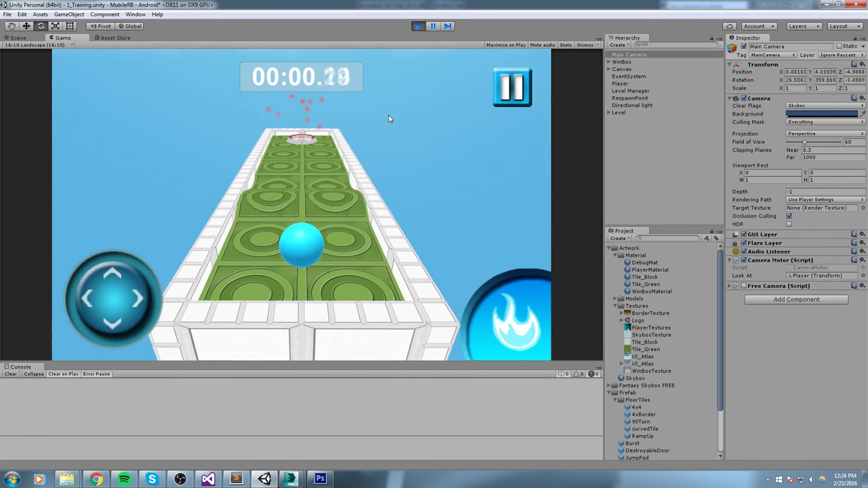
left_click(417, 26)
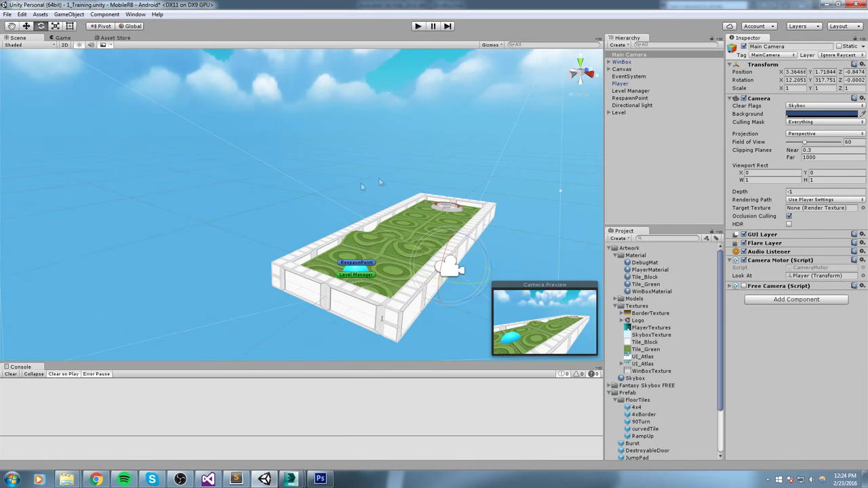
Step: Move the Main Camera up and away from the level to about X 5.23, Y 3.29, Z -2.03
middle_click_drag(353, 185, 303, 183)
right_click_drag(326, 224, 270, 256)
middle_click_drag(342, 224, 312, 228)
key("w")
right_click_drag(287, 239, 247, 251)
left_click_drag(396, 202, 352, 170)
left_click(364, 211)
left_click(363, 231)
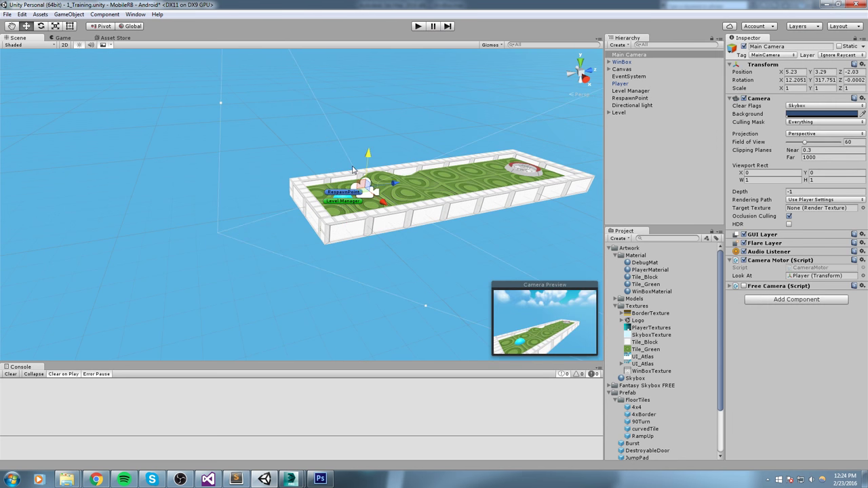
Step: Play the level again to check the game view from the raised camera position, and stop it
left_click_drag(389, 141, 488, 116, "alt")
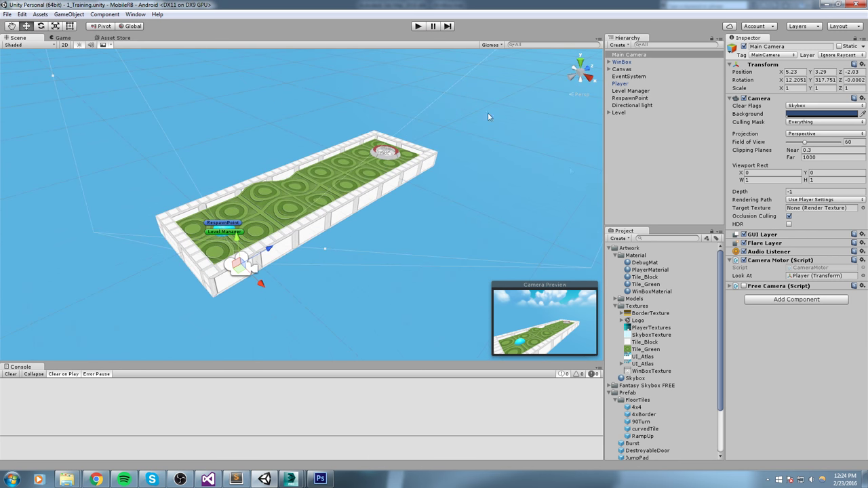
left_click(418, 27)
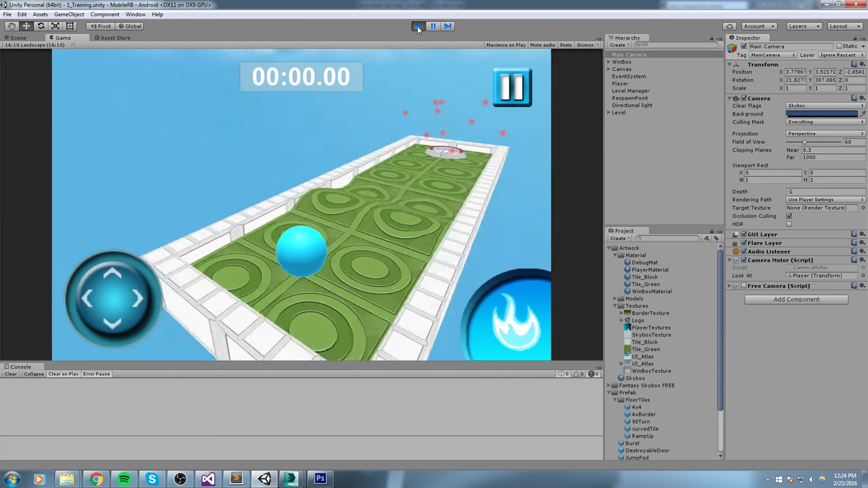
left_click(418, 26)
Step: Shift the Main Camera horizontally to about X 4.35, Z -2.68 and deselect it
left_click_drag(249, 271, 198, 265)
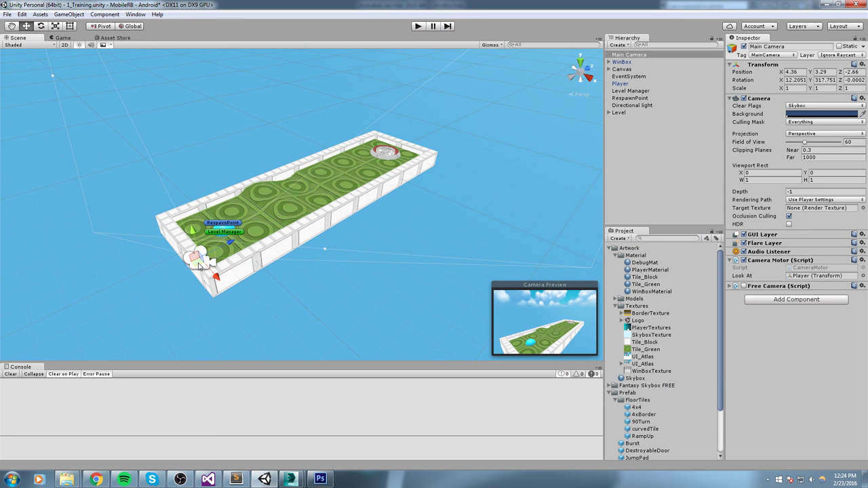
left_click_drag(115, 111, 353, 182, "alt")
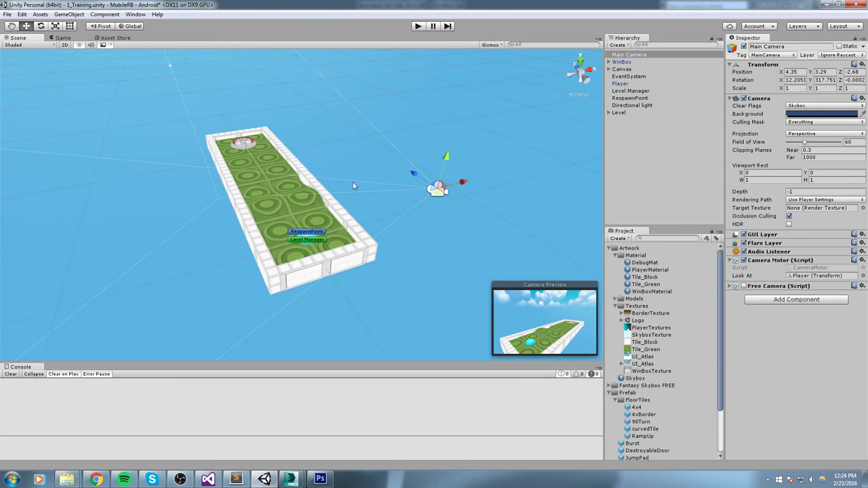
left_click(459, 278)
left_click_drag(370, 232, 308, 201, "alt")
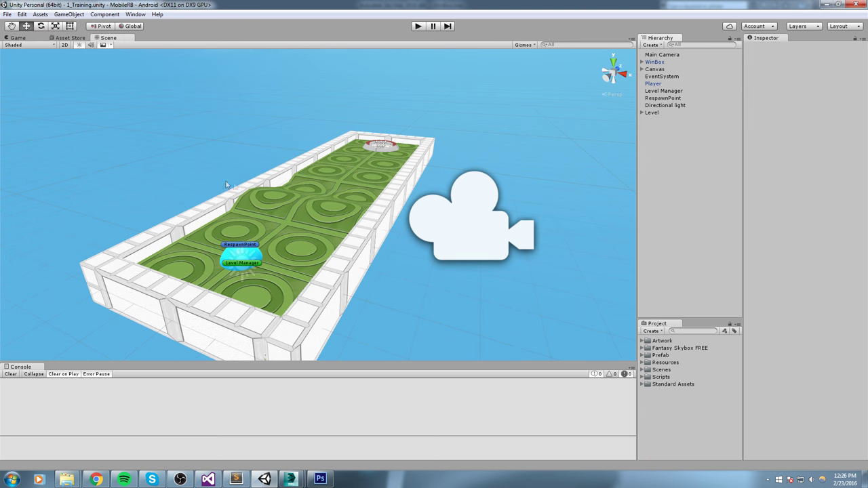
Step: Undock the Game view into a floating window and show the Scene view behind it
left_click(20, 38)
left_click(102, 38)
left_click(18, 38)
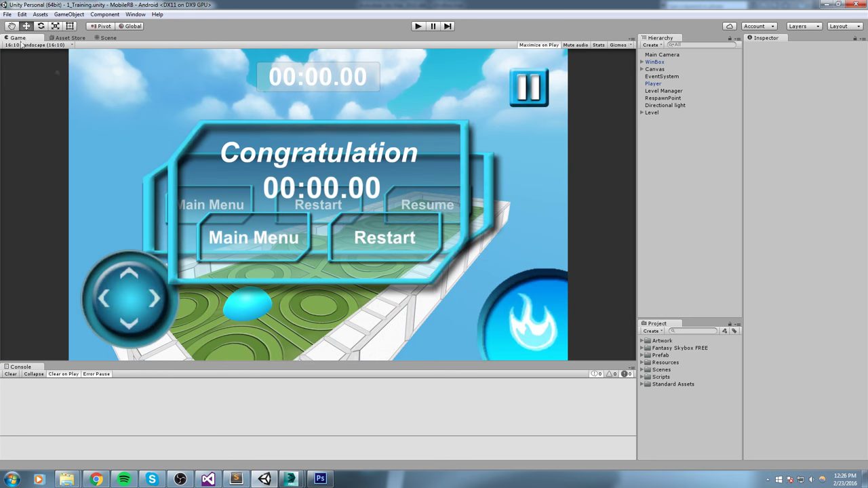
left_click_drag(21, 38, 338, 126)
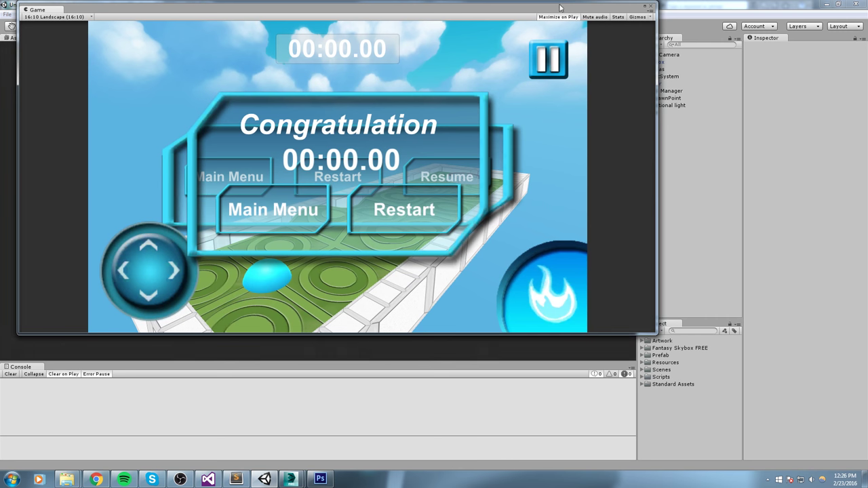
left_click_drag(539, 7, 630, 90)
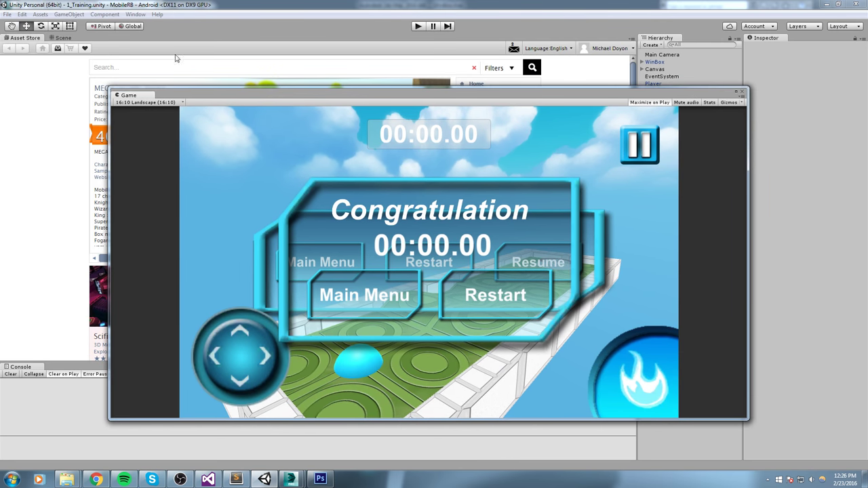
left_click(68, 38)
left_click_drag(552, 93, 519, 97)
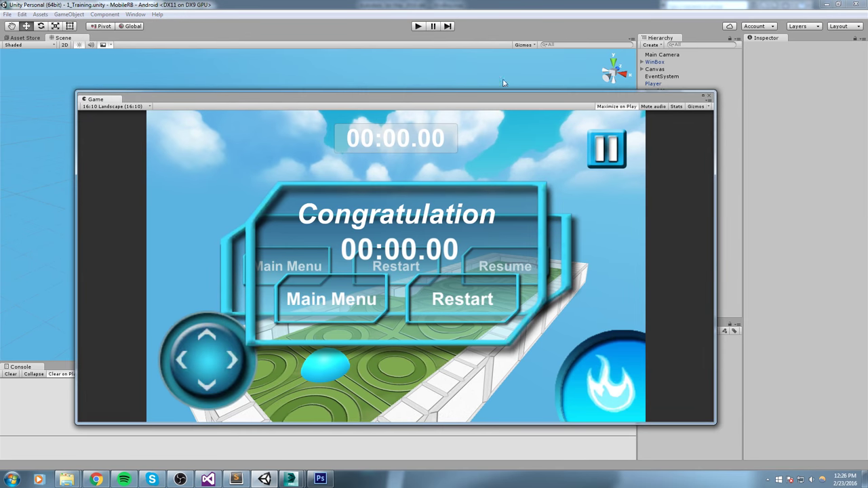
Step: Run the level with the floating Game window visible and pause it after a few seconds
left_click(417, 26)
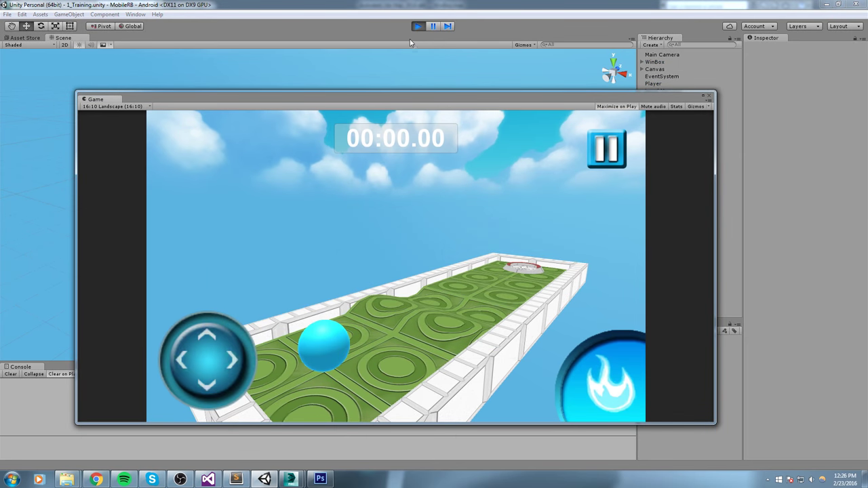
left_click_drag(429, 99, 417, 92)
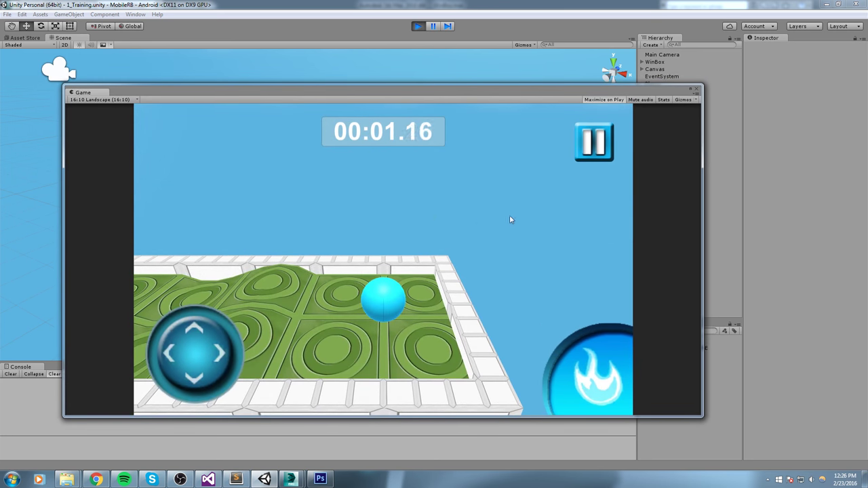
left_click(495, 61)
left_click(421, 154)
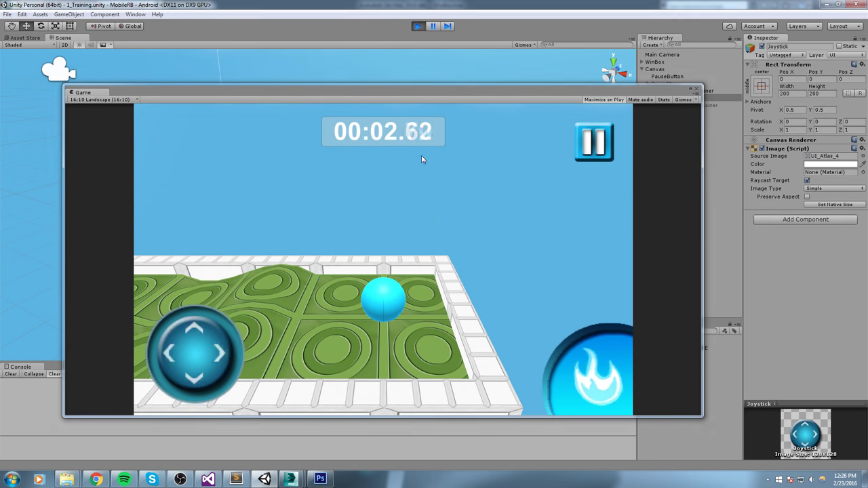
left_click(432, 27)
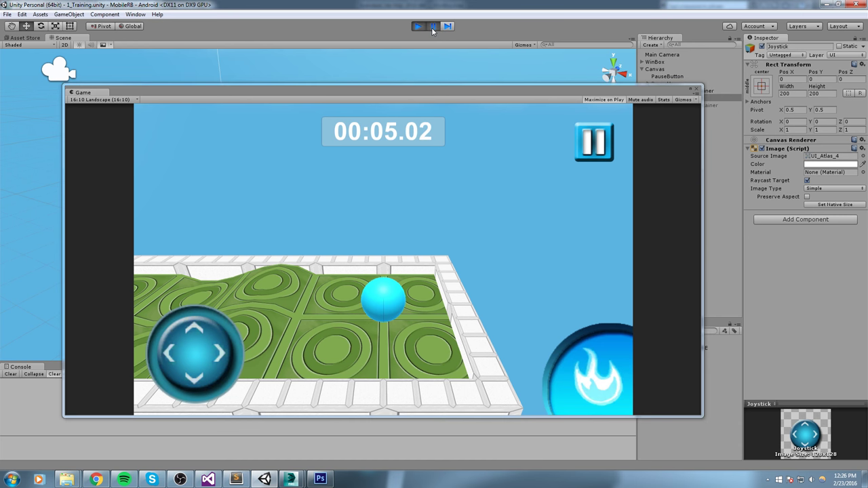
Step: Move the floating Game window clear of the Scene view and select the Main Camera
left_click(390, 80)
left_click_drag(155, 93, 867, 100)
left_click(55, 77)
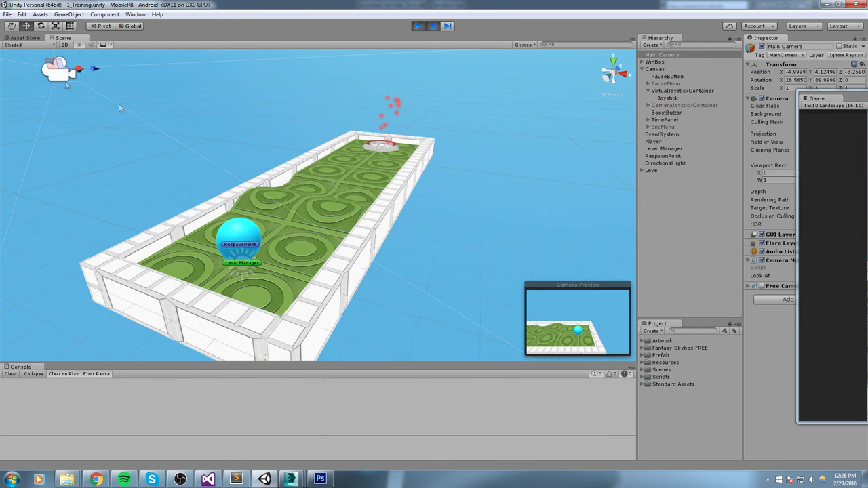
Step: Align the Main Camera with a scene view framing the WinBox, its red particles and the green tiles
middle_click_drag(296, 147, 278, 157)
right_click_drag(277, 156, 310, 162)
scroll(311, 162, "down", 3)
middle_click_drag(298, 170, 318, 190)
right_click_drag(302, 201, 336, 195)
middle_click_drag(335, 195, 381, 199)
left_click_drag(381, 201, 405, 121, "alt")
middle_click_drag(409, 122, 463, 210)
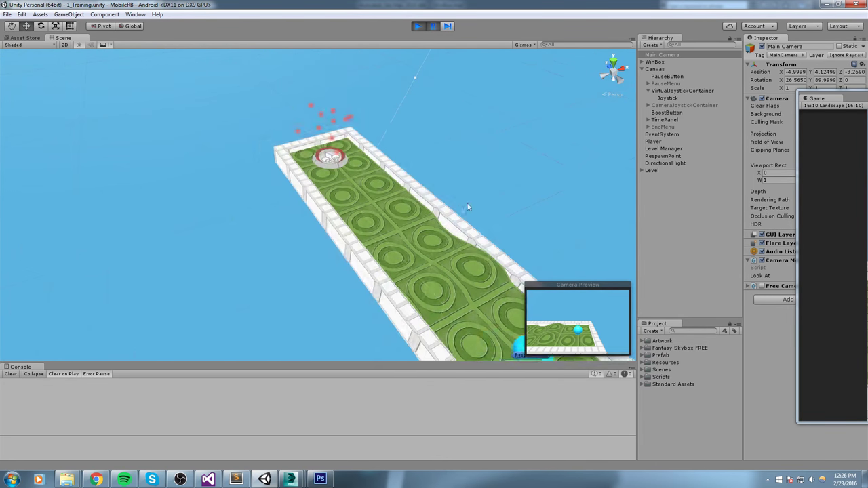
scroll(463, 209, "up", 5)
middle_click_drag(429, 87, 385, 115)
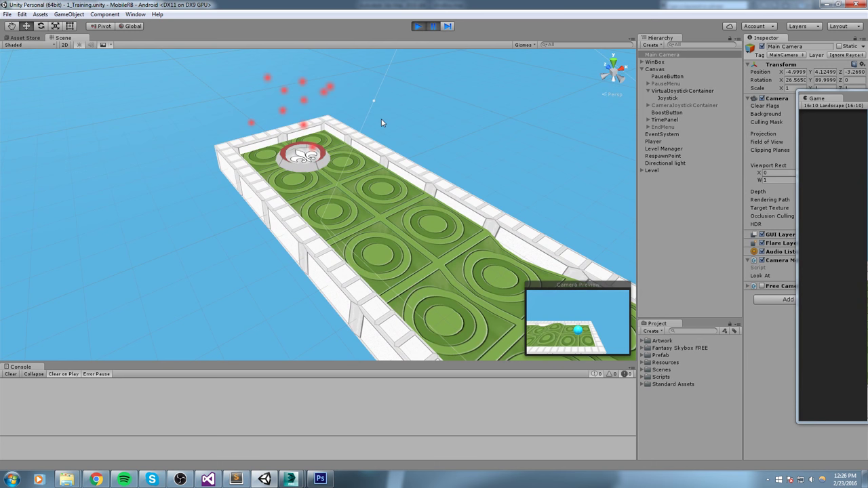
scroll(434, 103, "up", 2)
middle_click_drag(441, 93, 420, 124)
scroll(426, 139, "up", 3)
scroll(429, 138, "up", 2)
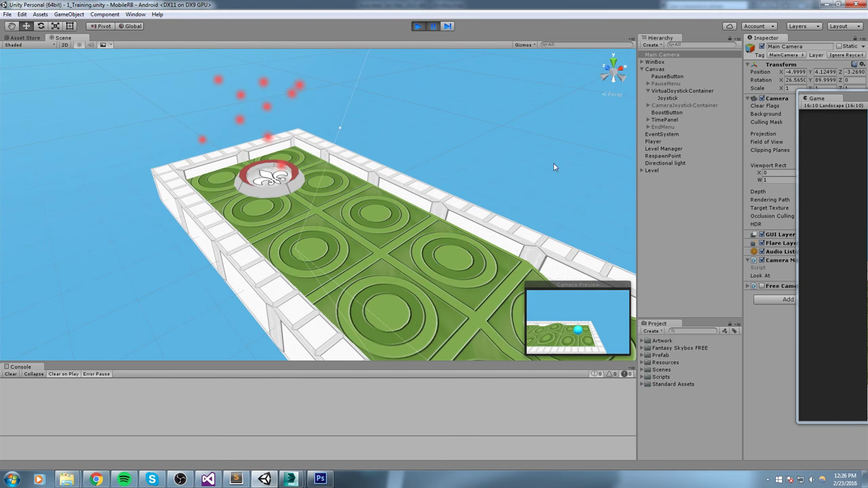
left_click(642, 69)
left_click(691, 68)
left_click(683, 57)
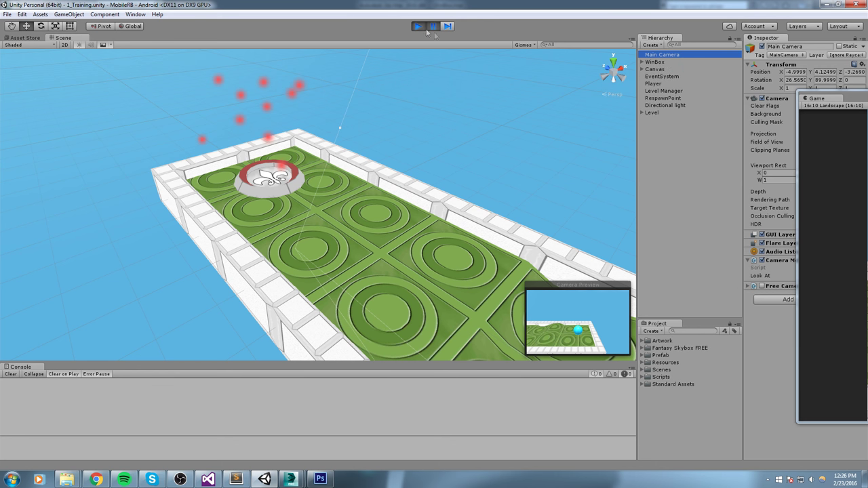
left_click(77, 16)
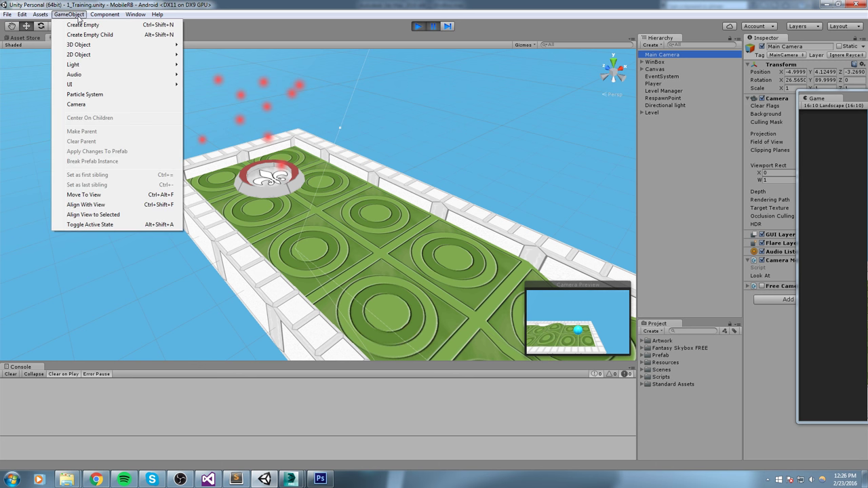
left_click(93, 205)
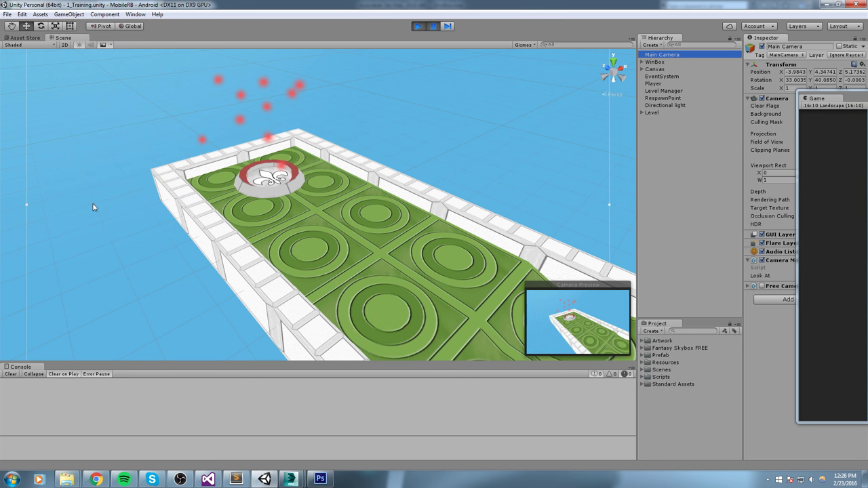
Step: Deactivate the Canvas to hide the game UI, and bring the Game window back and maximize it
left_click(655, 69)
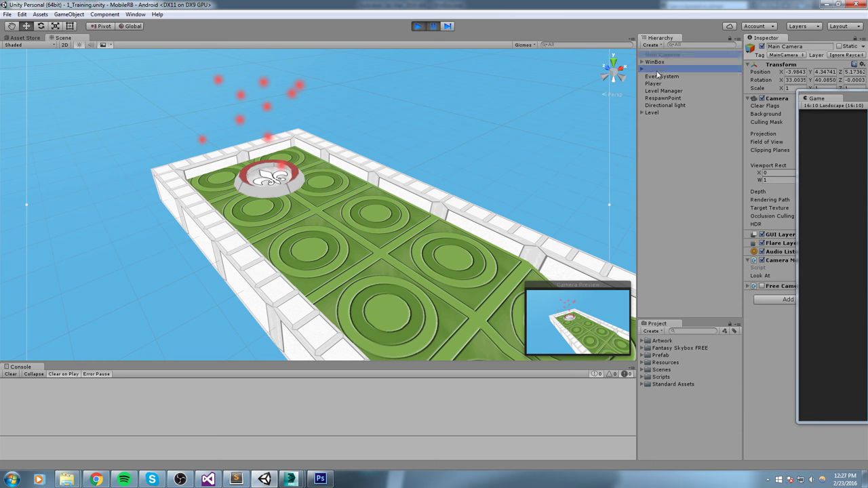
left_click(762, 46)
left_click_drag(854, 99, 326, 81)
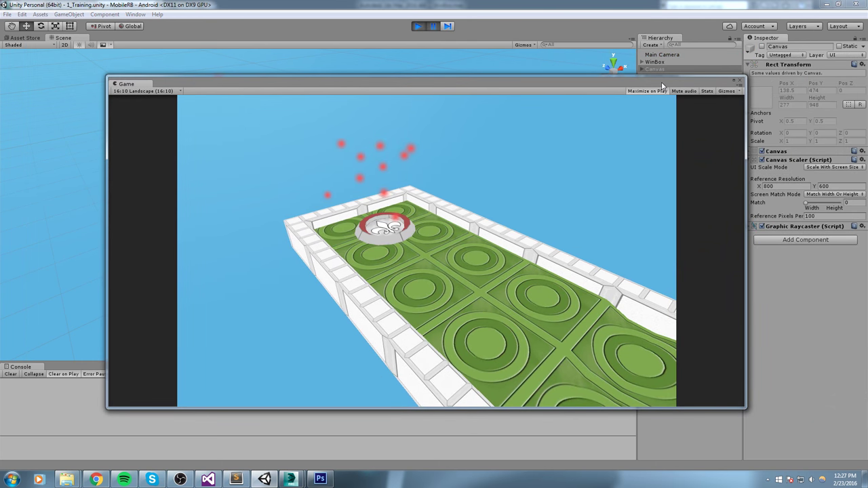
left_click(734, 80)
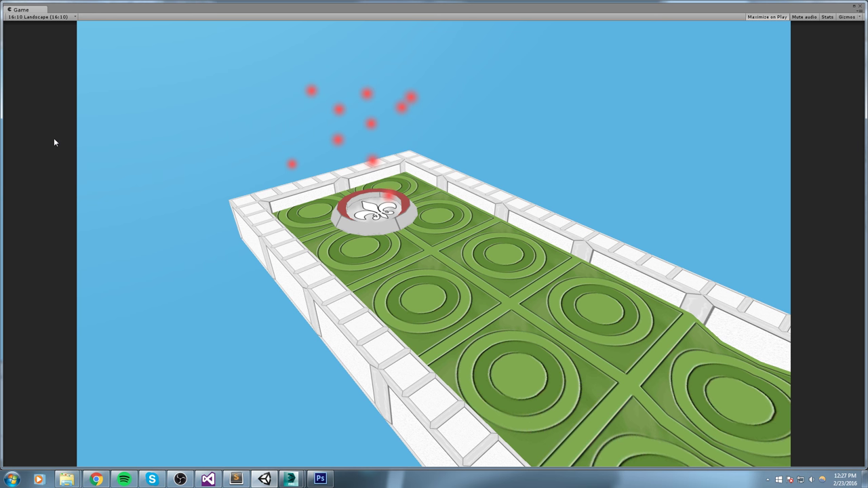
Step: Capture the rendered game area as a screenshot and switch to Photoshop
key("Print")
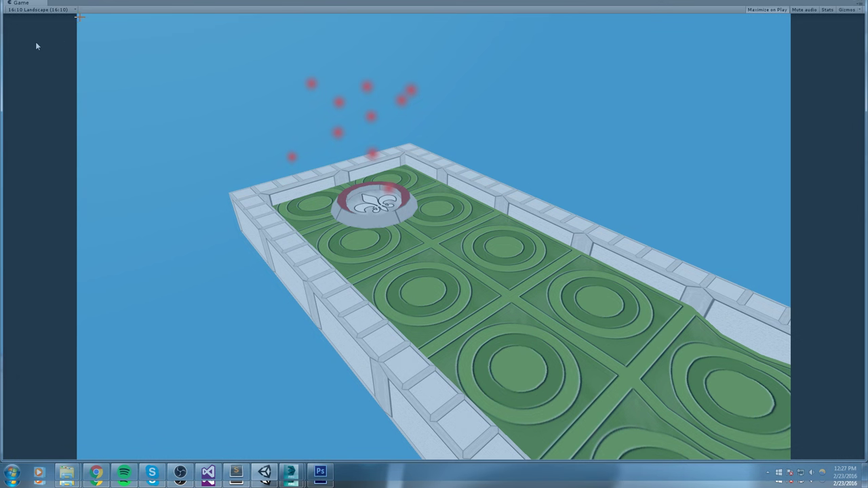
left_click_drag(79, 16, 789, 456)
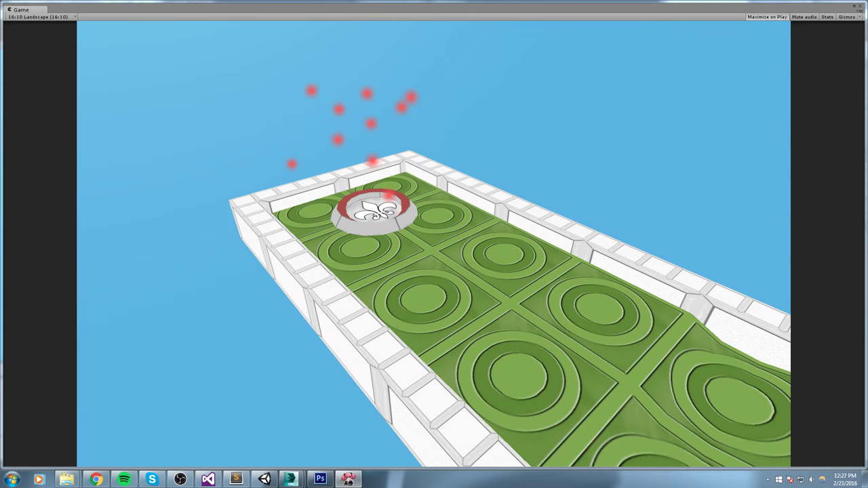
left_click(320, 479)
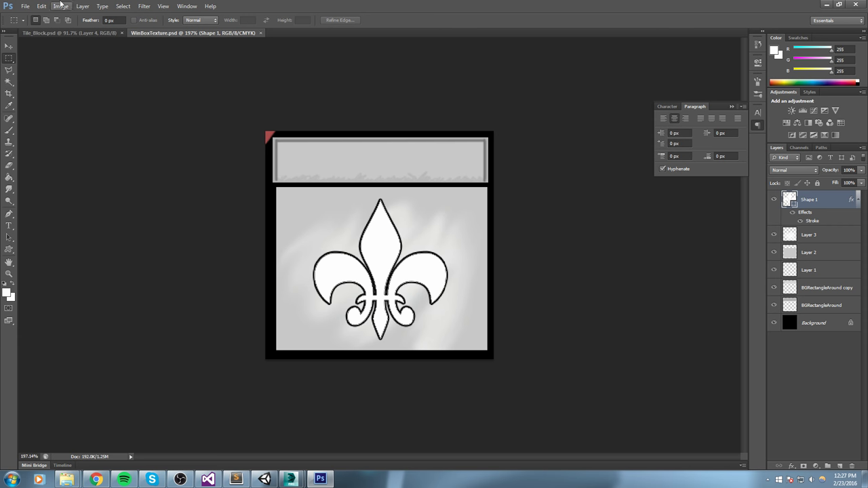
Step: Check the pixel dimensions of the 1_Training image in the MobileRB project's Assets/Resources/Levels folder, and return to Photoshop
mouse_move(65, 480)
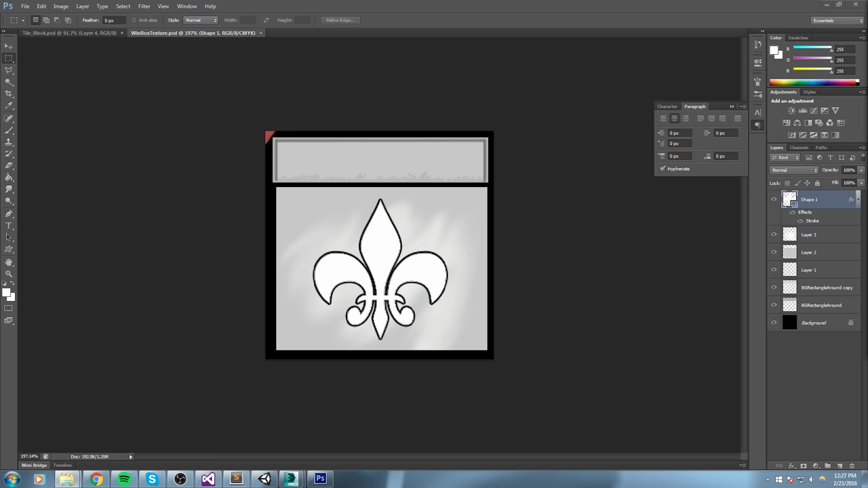
left_click_drag(867, 14, 305, 104)
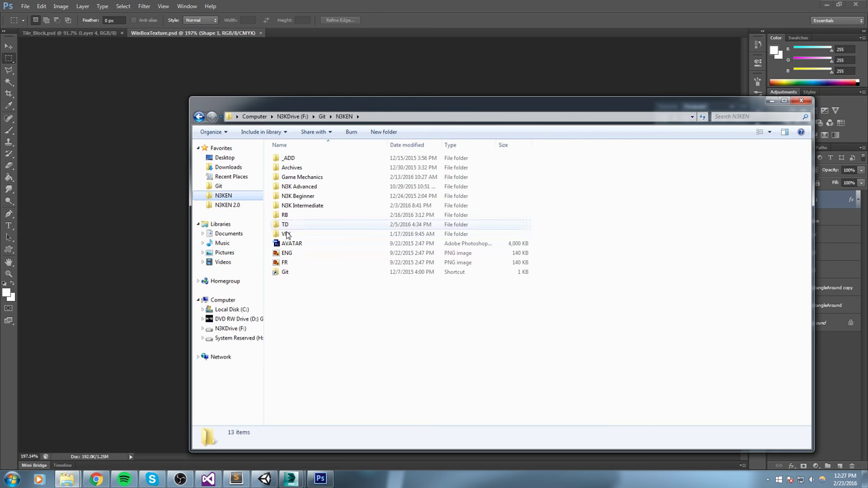
left_click(320, 116)
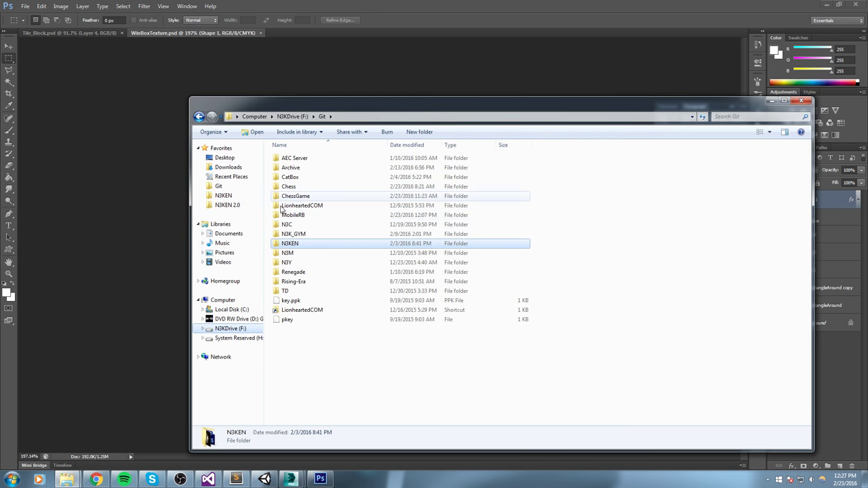
double_click(293, 215)
double_click(298, 158)
double_click(299, 186)
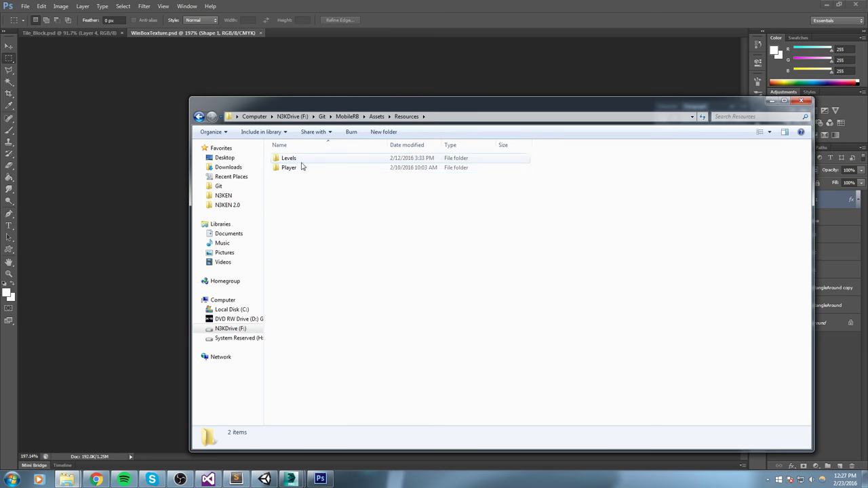
double_click(298, 160)
left_click(294, 164)
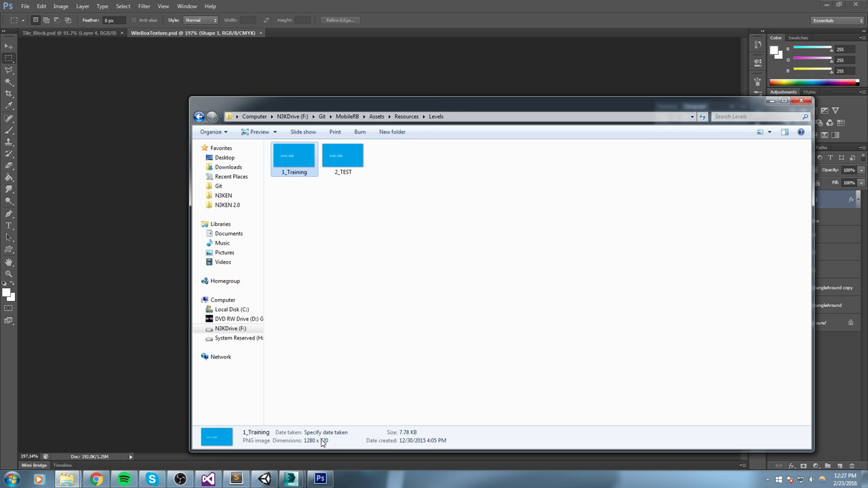
left_click(415, 45)
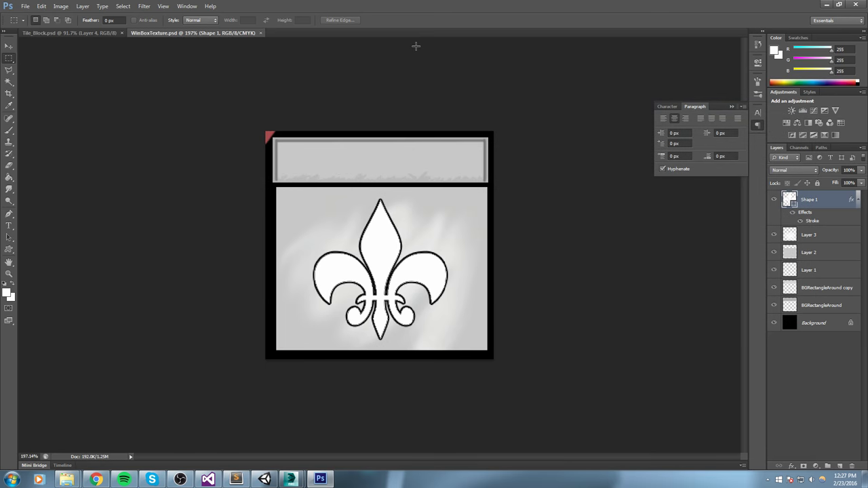
Step: Create a new document named 1_Training, 1280 pixels wide and 720 pixels high
key("ctrl+n")
key("Tab")
key("Tab")
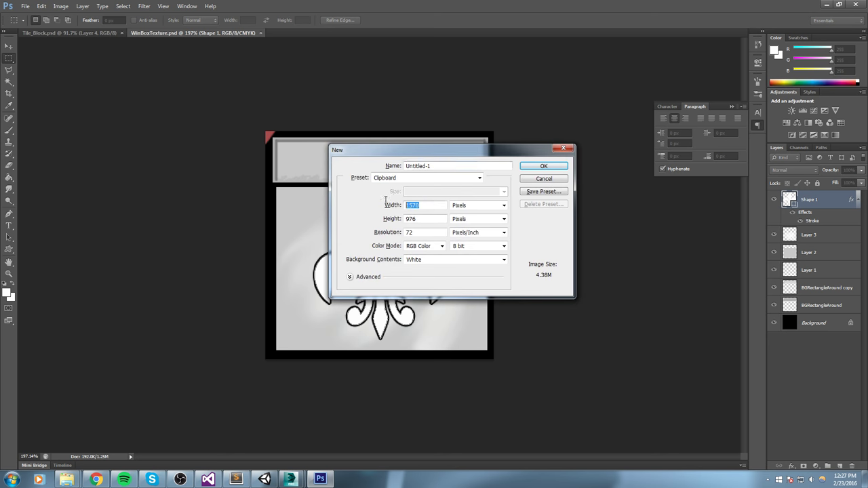
type("1280")
key("Tab")
type("720")
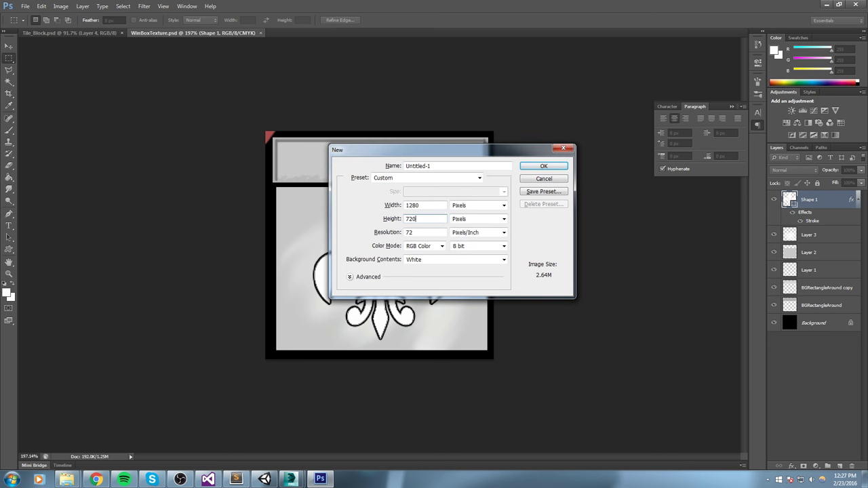
left_click(439, 168)
type("L")
key("Return")
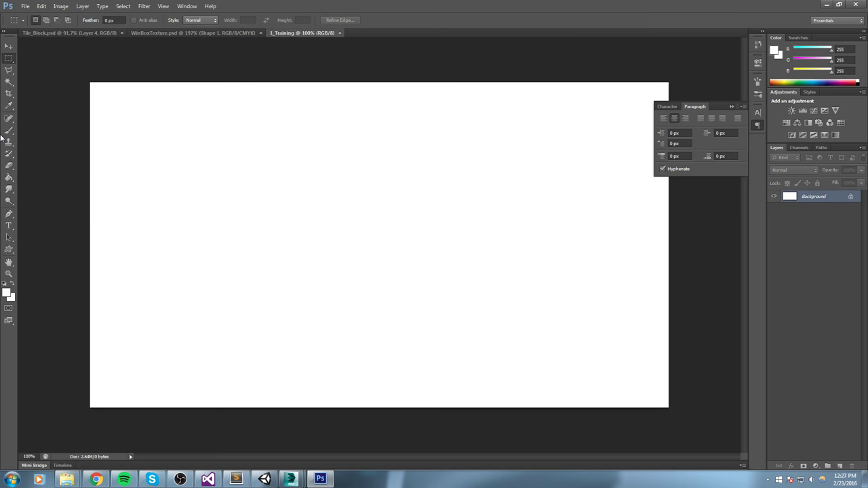
Step: Paste the captured level screenshot, scale it down proportionally and position it to cover the canvas
key("ctrl+v")
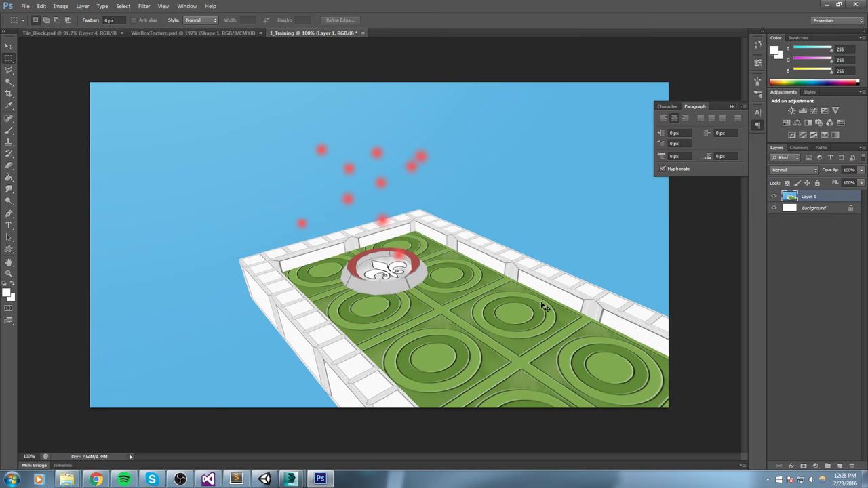
key("ctrl+t")
scroll(577, 316, "down", 6, "alt")
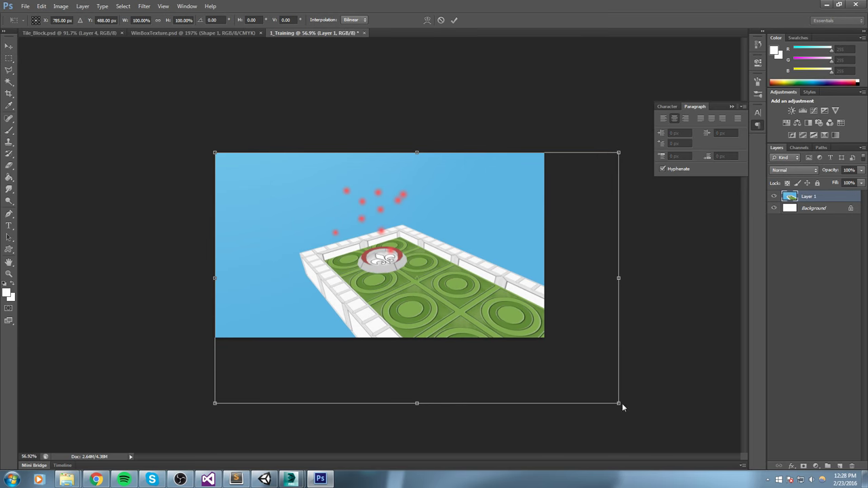
left_click_drag(619, 404, 564, 332, "shift")
left_click_drag(515, 300, 516, 295)
left_click(454, 20)
key("ctrl+0")
Step: Try the automatic tone, contrast and color corrections on the pasted screenshot, undoing each one
left_click(62, 6)
left_click(73, 41)
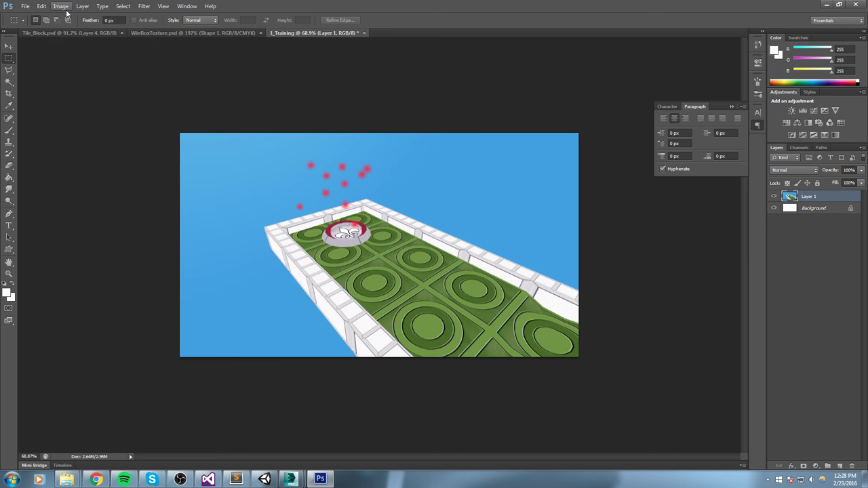
key("ctrl+z")
left_click(63, 8)
left_click(78, 49)
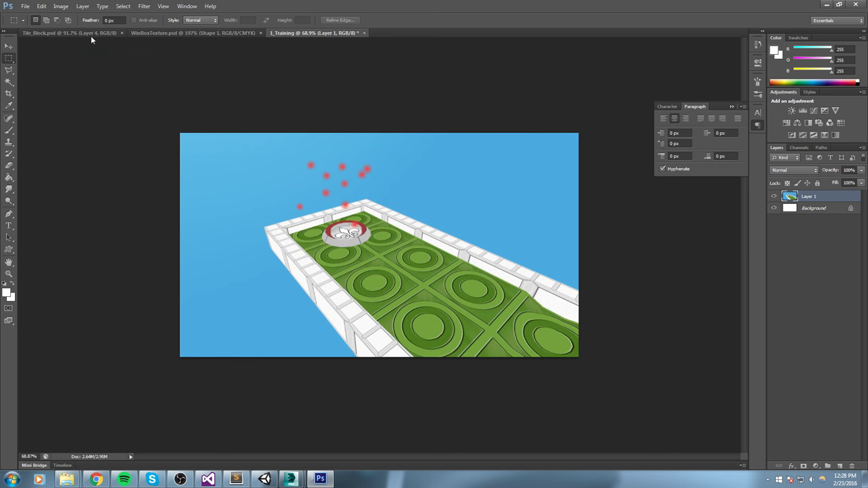
key("ctrl+z")
left_click(61, 7)
left_click(78, 58)
key("ctrl+z")
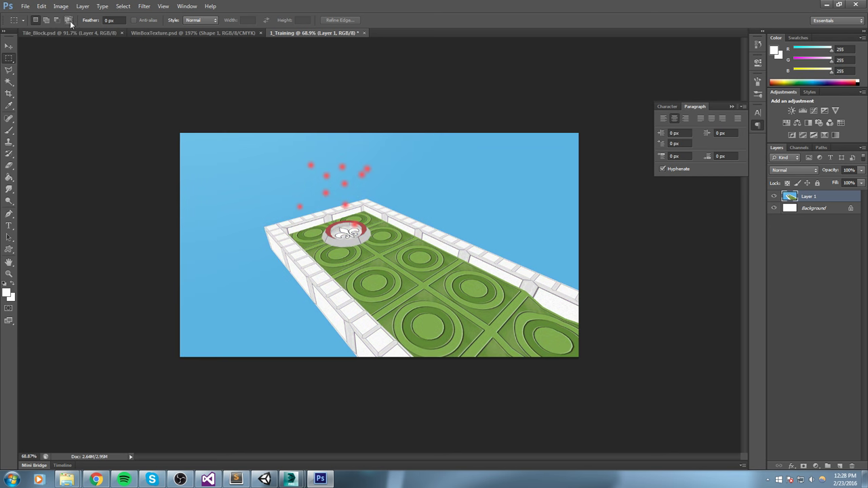
Step: Apply Auto Contrast to the pasted screenshot layer
left_click(61, 7)
left_click(78, 51)
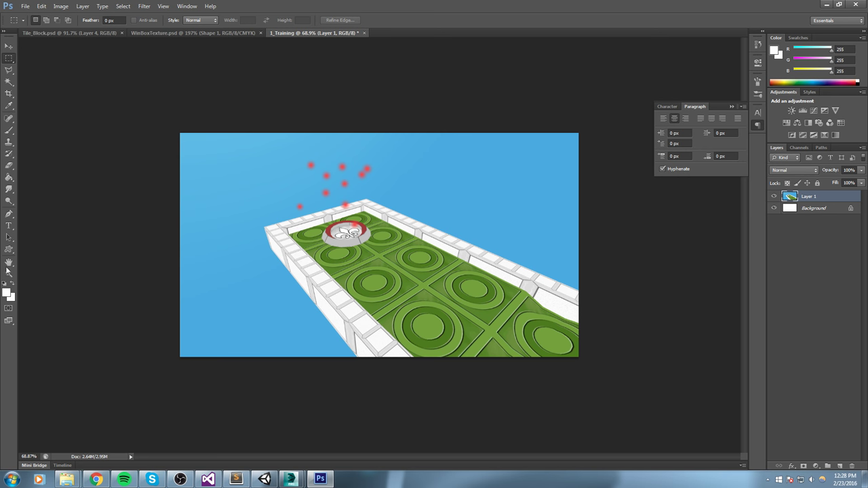
Step: Add the text "Training" in white Impact at 21.69 px on the sky beside the board's lower-left edge
left_click(9, 225)
left_click(521, 167)
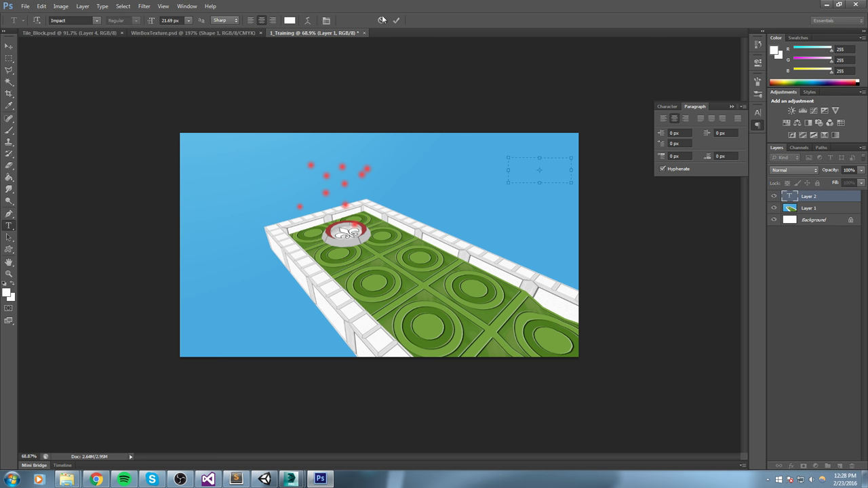
key("Escape")
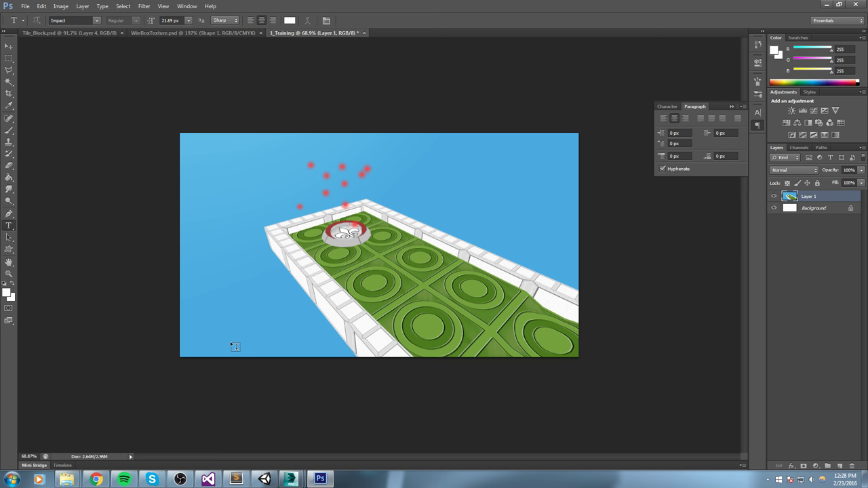
left_click(261, 306)
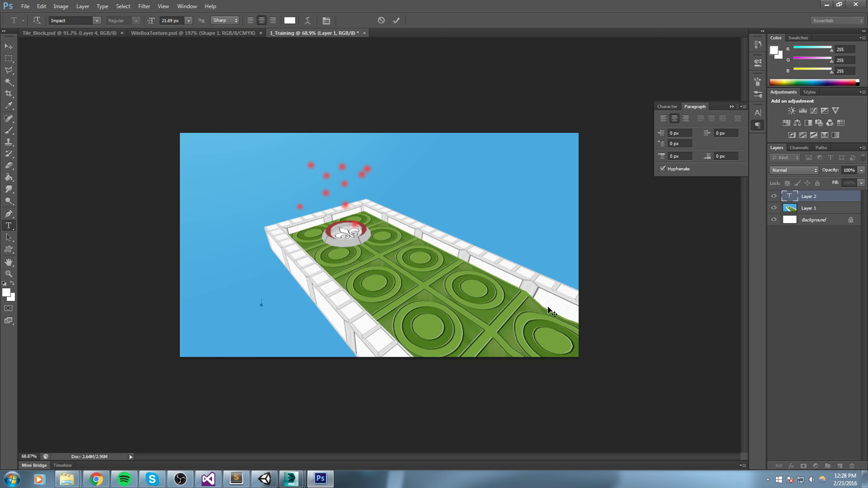
type("Training")
left_click(396, 20)
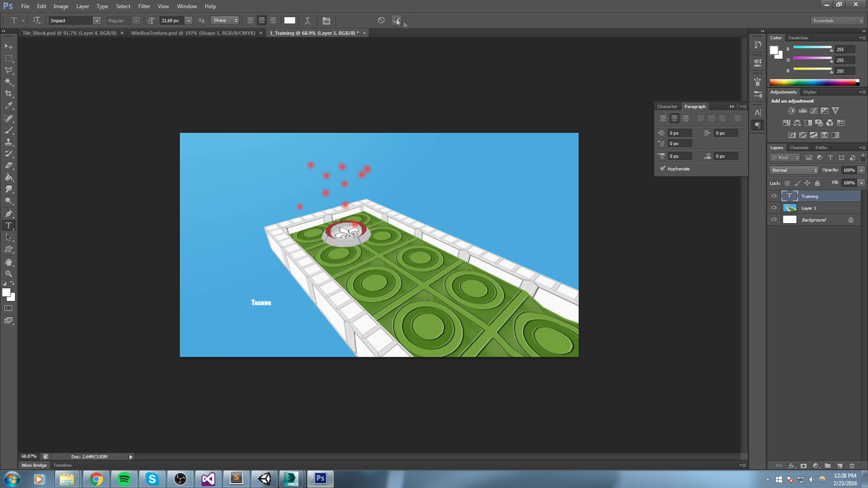
Step: Enlarge the "Training" text proportionally and move it over the lower middle of the image
key("ctrl+t")
left_click_drag(272, 307, 369, 348, "alt+shift")
left_click_drag(327, 317, 438, 321)
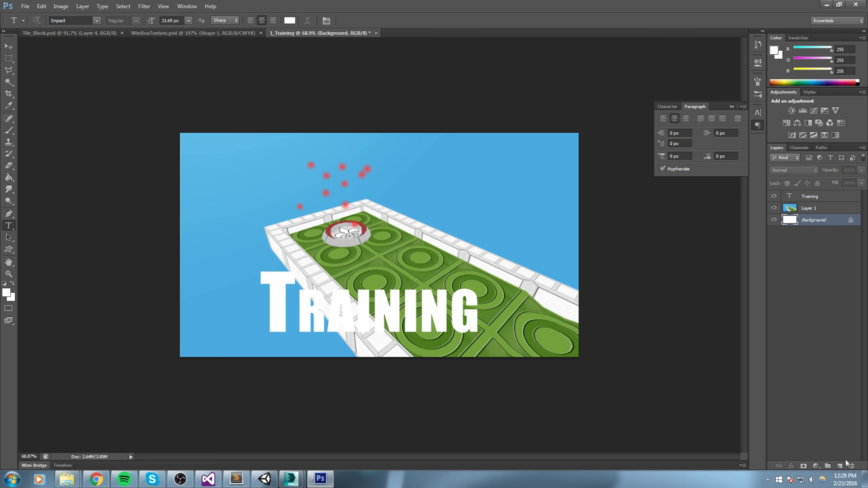
Step: Add an empty layer directly above the Background and switch to the Rounded Rectangle tool
left_click(840, 466)
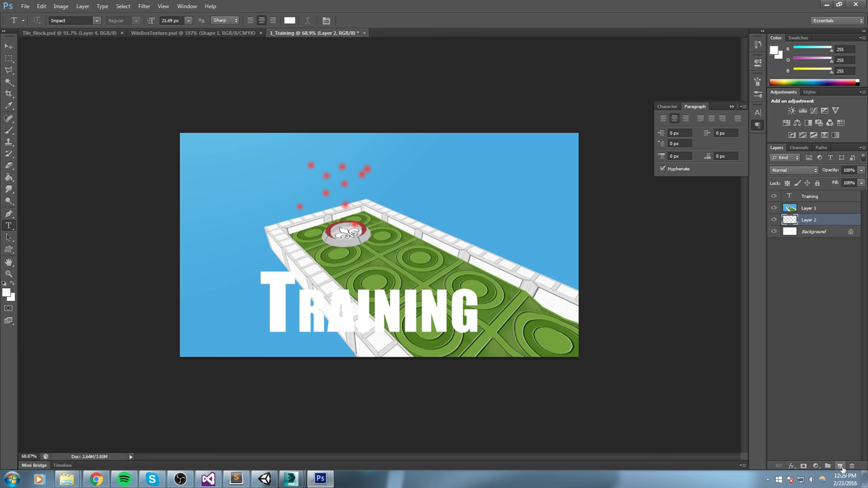
left_click(9, 249)
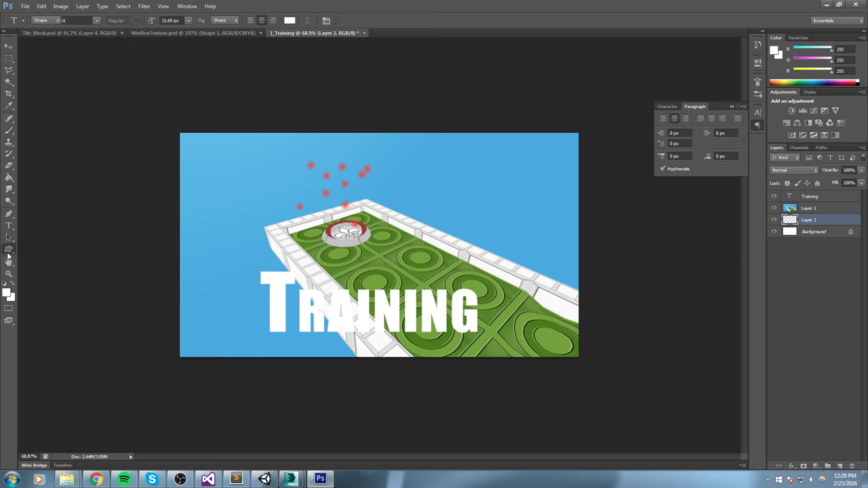
left_click(51, 257)
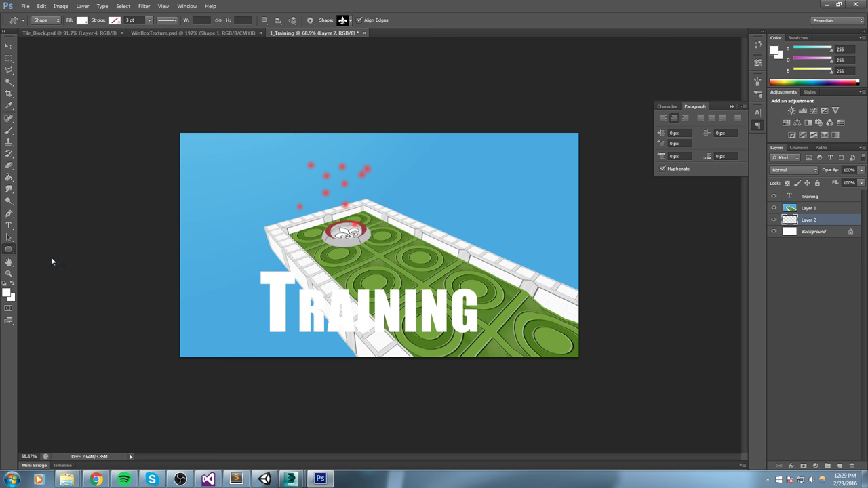
right_click(51, 259)
left_click(204, 145)
Step: Set the foreground color to light green b6ffb2
left_click(776, 52)
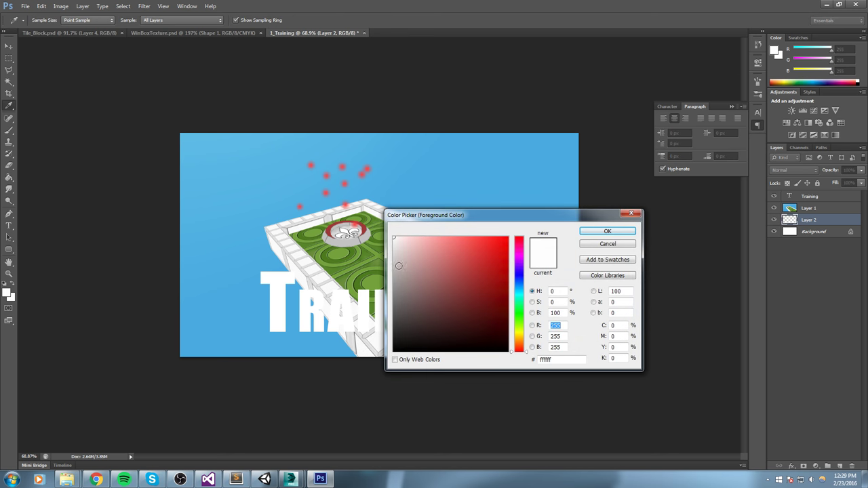
left_click(519, 312)
left_click_drag(520, 312, 519, 315)
left_click_drag(450, 249, 429, 237)
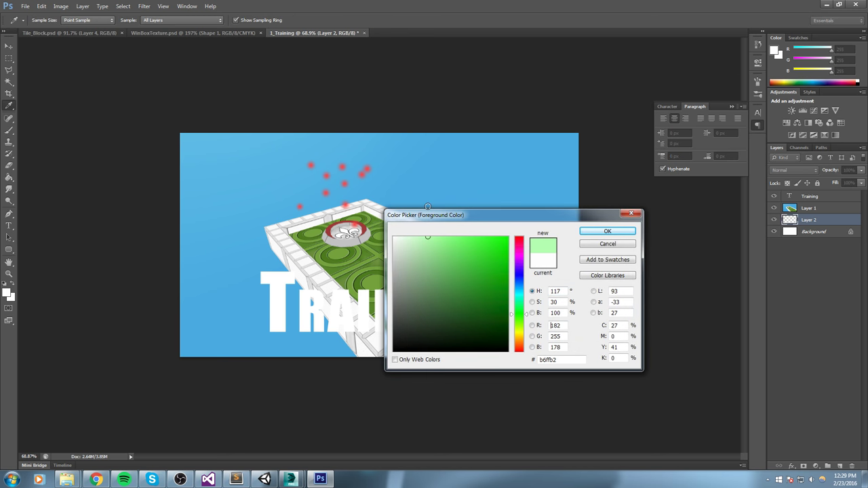
left_click(604, 233)
Step: Draw a light green rounded rectangle with a 10 px radius and stretch it to about 1255 × 694 px, leaving a thin margin
left_click_drag(260, 168, 574, 354)
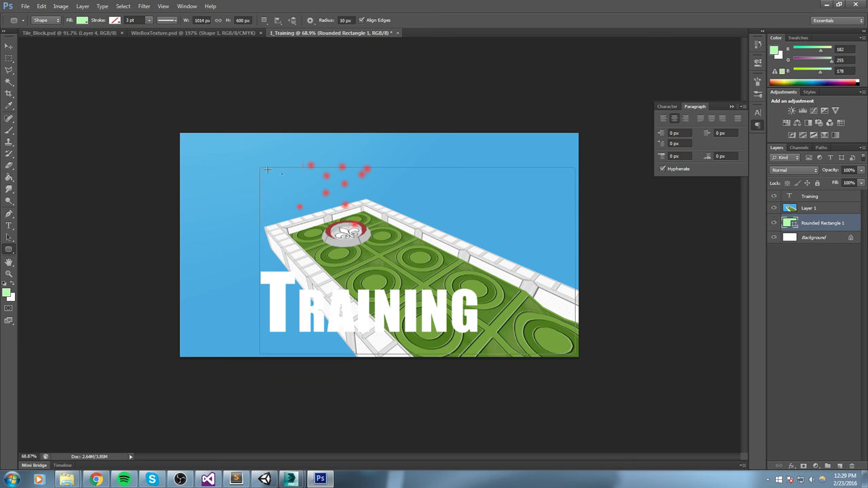
key("ctrl+t")
left_click_drag(261, 168, 187, 143)
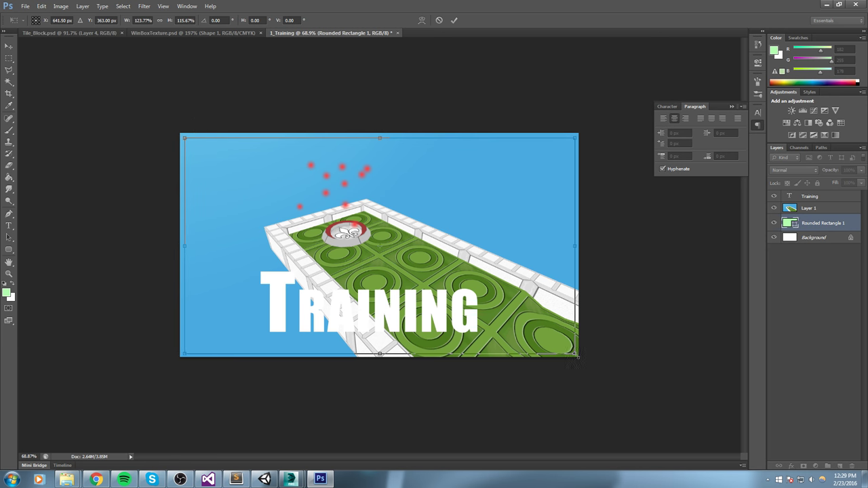
left_click(455, 20)
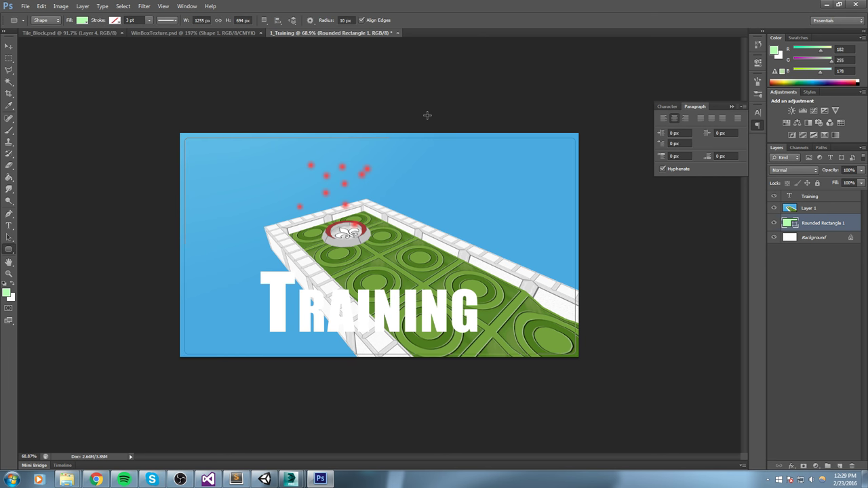
Step: Rasterize the rounded rectangle layer and move it between the Training text and the screenshot layer
right_click(853, 227)
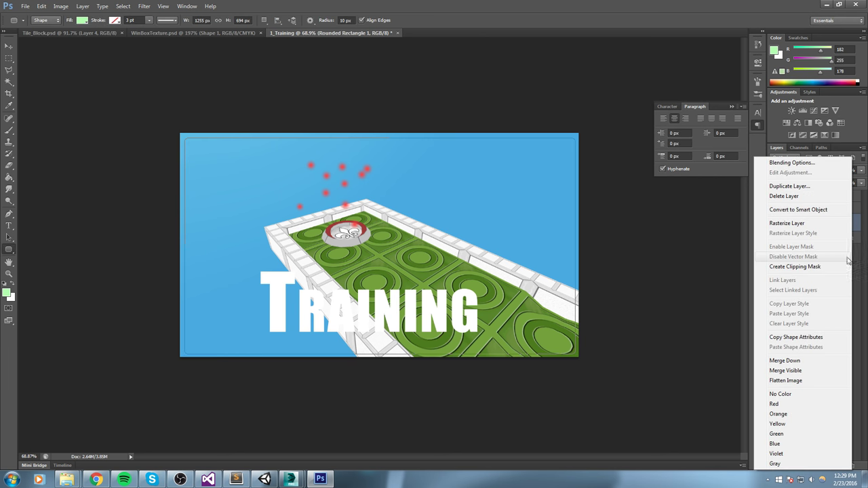
left_click(780, 223)
left_click_drag(829, 223, 820, 206)
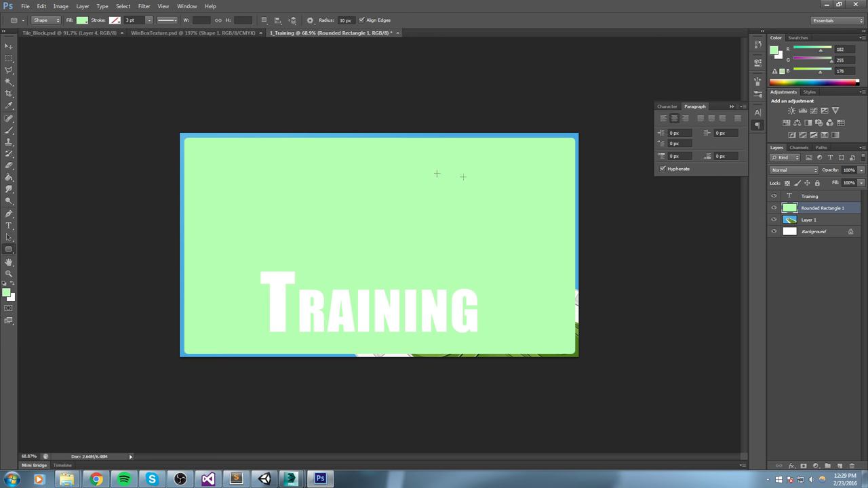
Step: Select the green rectangle with the Magic Wand, invert the selection and fill the surrounding border with the light green foreground color
key("w")
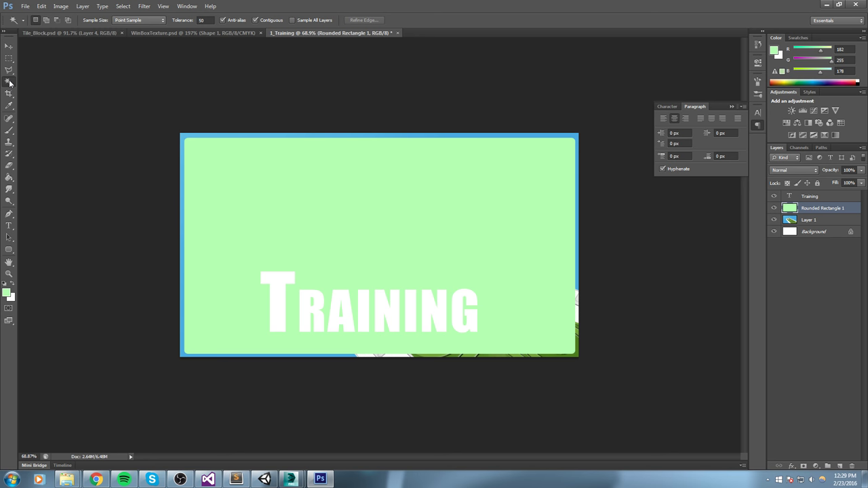
left_click(296, 169)
right_click(298, 171)
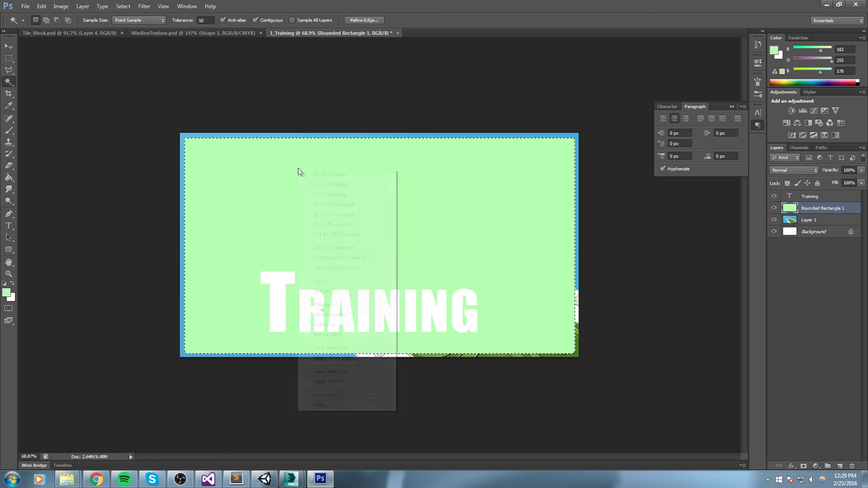
left_click(346, 316)
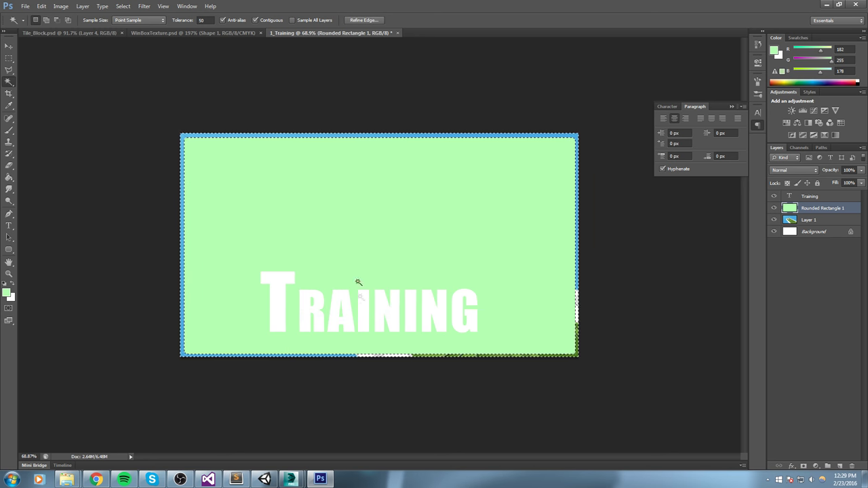
key("g")
left_click(350, 139)
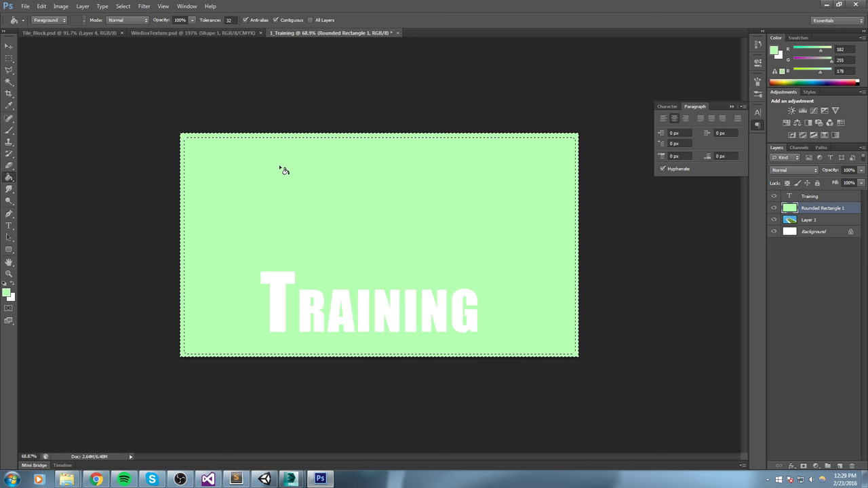
Step: Invert the selection, delete the fill inside the border on the rounded rectangle layer, and deselect
key("w")
right_click(237, 136)
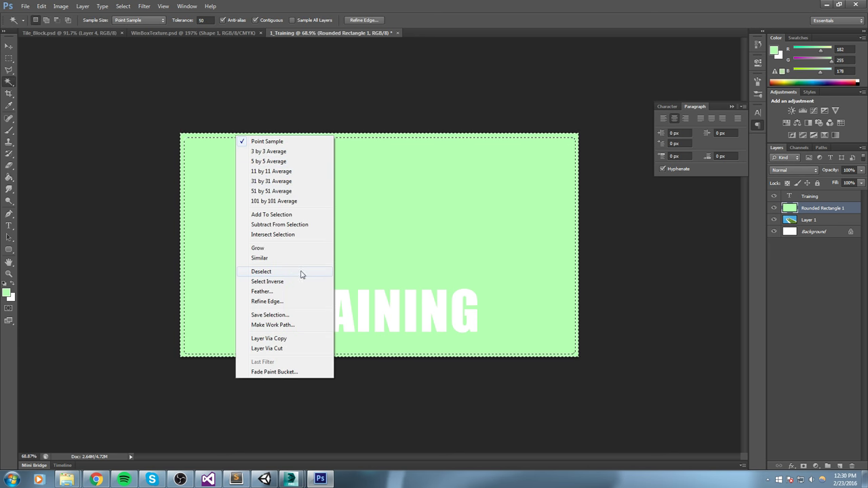
left_click(285, 282)
key("Delete")
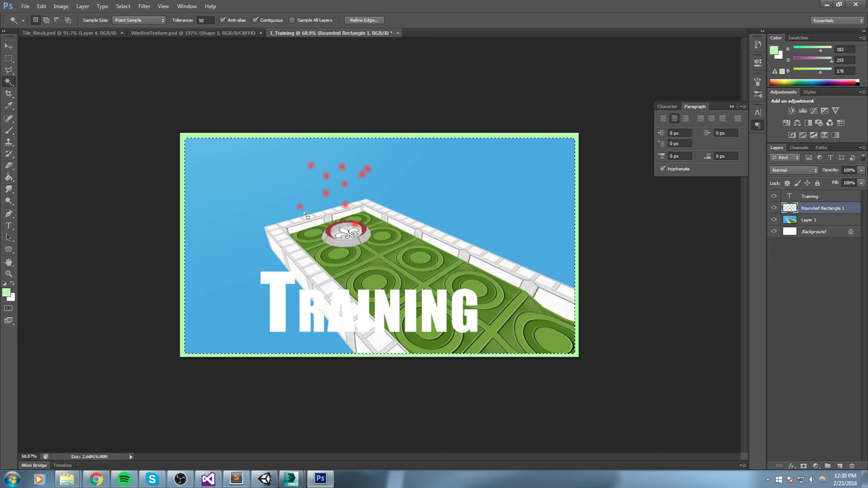
left_click(10, 59)
left_click(282, 94)
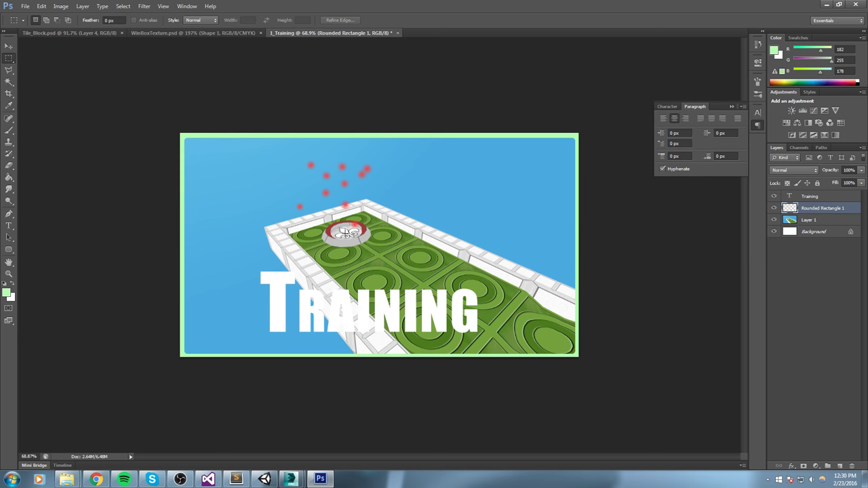
Step: Scale the Training text proportionally to about 123% around its center and move it down about 42 px
left_click(823, 198)
key("ctrl+t")
left_click_drag(481, 356, 506, 368, "alt+shift")
left_click_drag(478, 296, 479, 309)
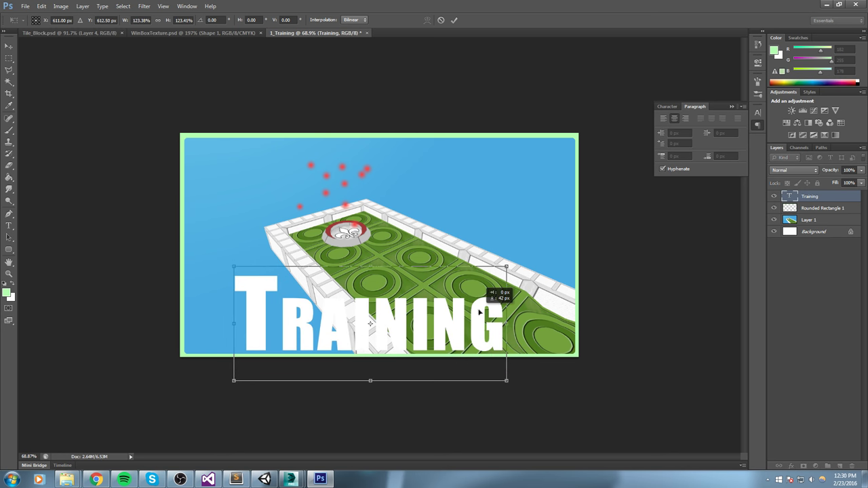
left_click(454, 20)
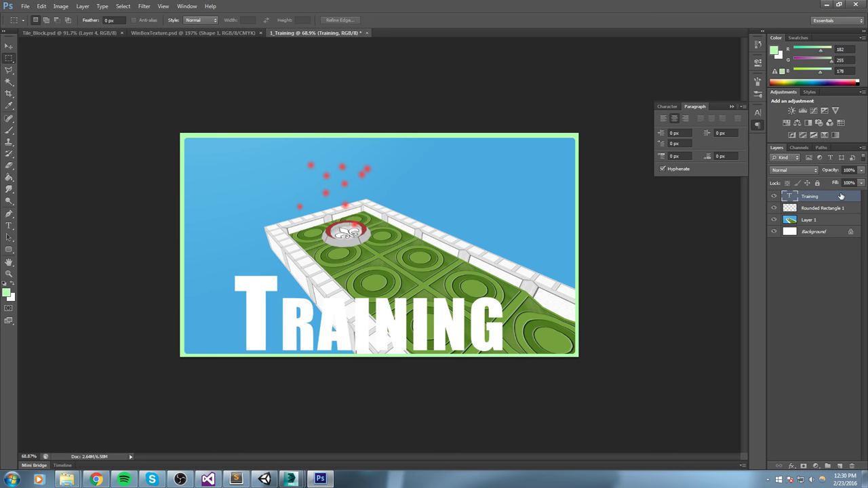
Step: Add a 5 px black outside Stroke to the Training text layer
double_click(841, 196)
left_click(516, 183)
left_click(539, 184)
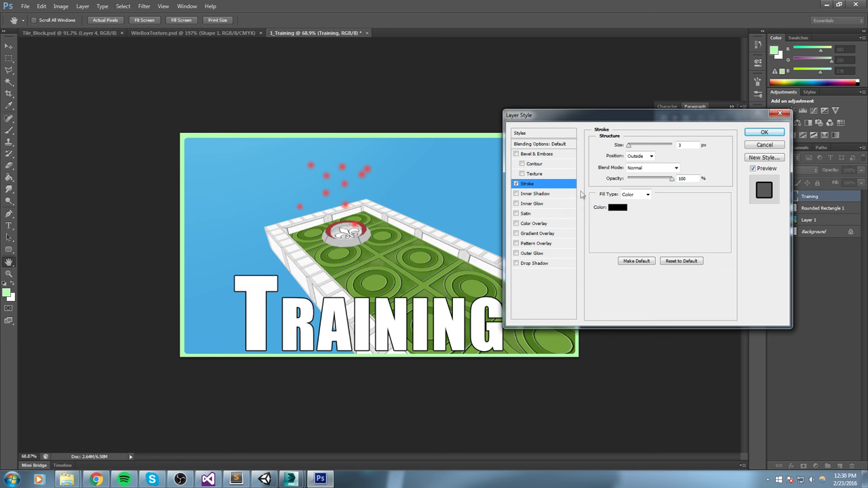
left_click_drag(689, 145, 322, 133)
type("5")
key("Return")
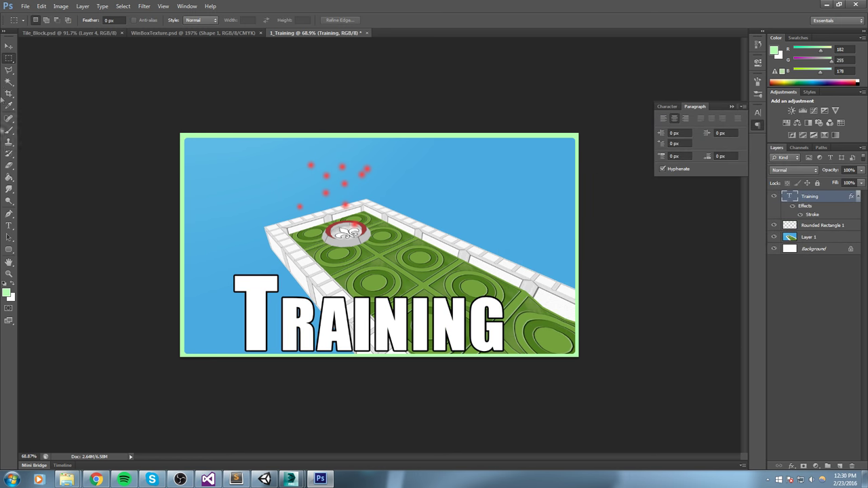
Step: Try the Mangal and Mesquite Std fonts on the Training text
left_click(9, 225)
left_click(96, 20)
left_click(100, 69)
key("Down")
key("Down")
key("Down")
key("Down")
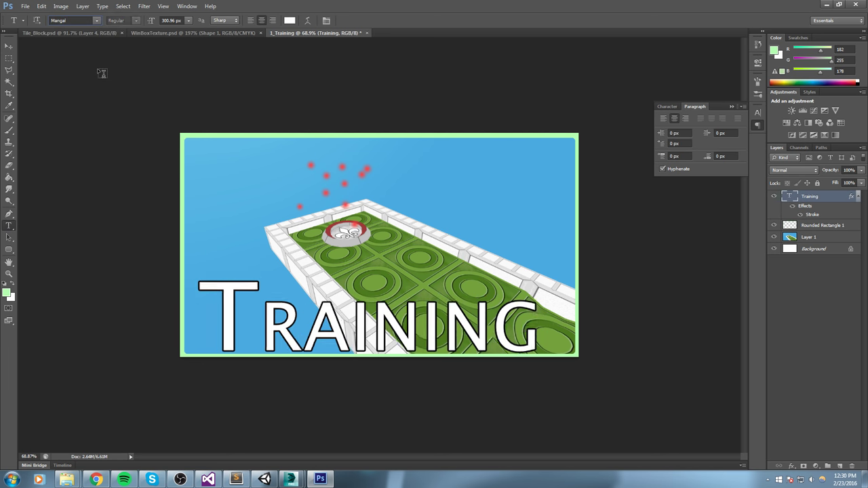
Step: Try the Raleway and Cinzel fonts on the Training text
left_click(96, 21)
scroll(93, 107, "up", 7)
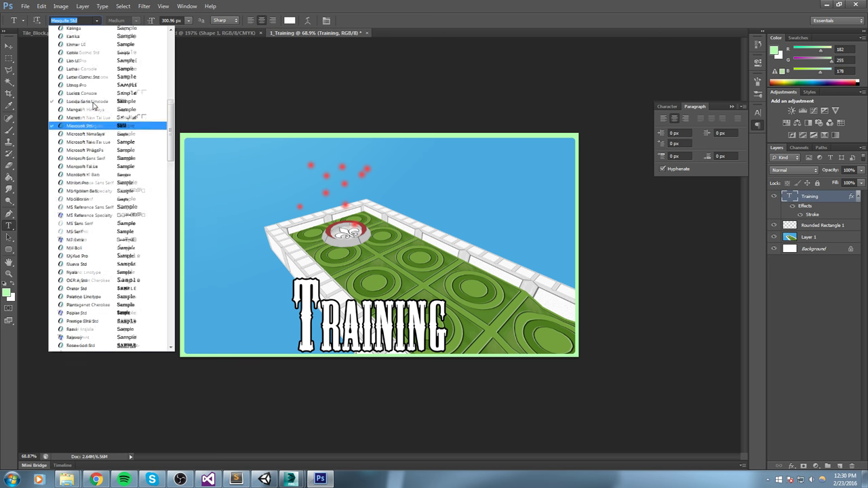
scroll(112, 91, "up", 3)
scroll(110, 90, "up", 5)
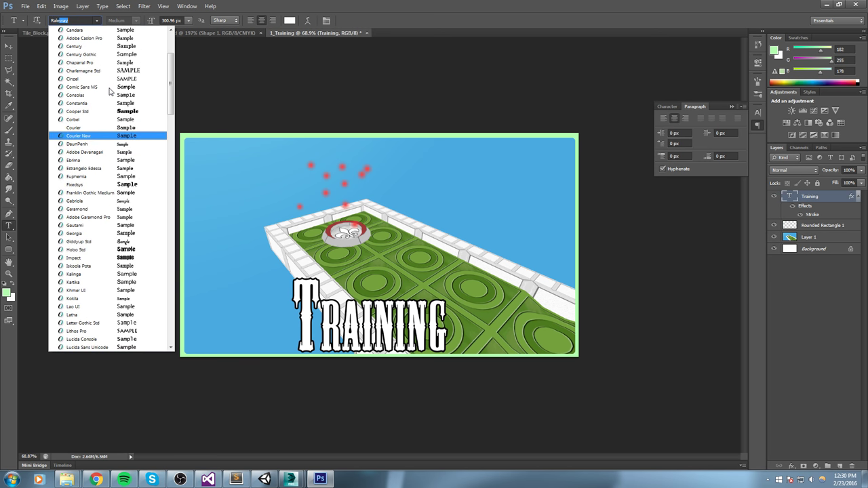
key("Return")
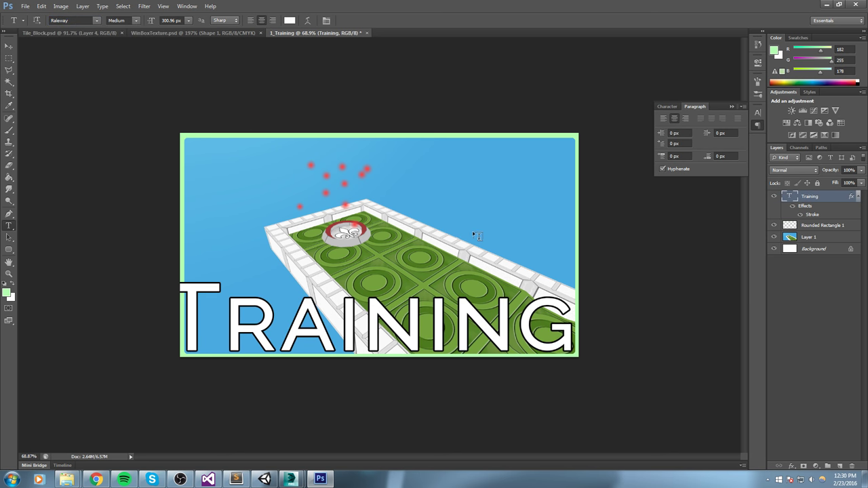
left_click(70, 21)
key("Return")
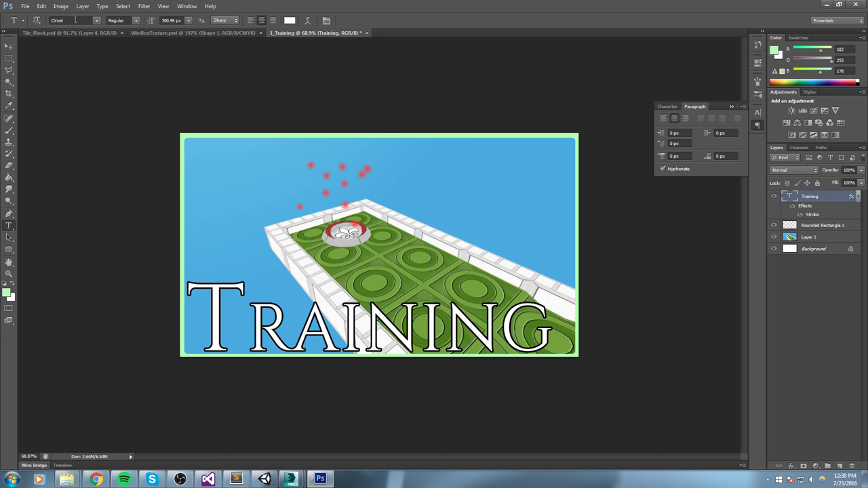
Step: Set the Training text's font back to Impact
left_click(97, 20)
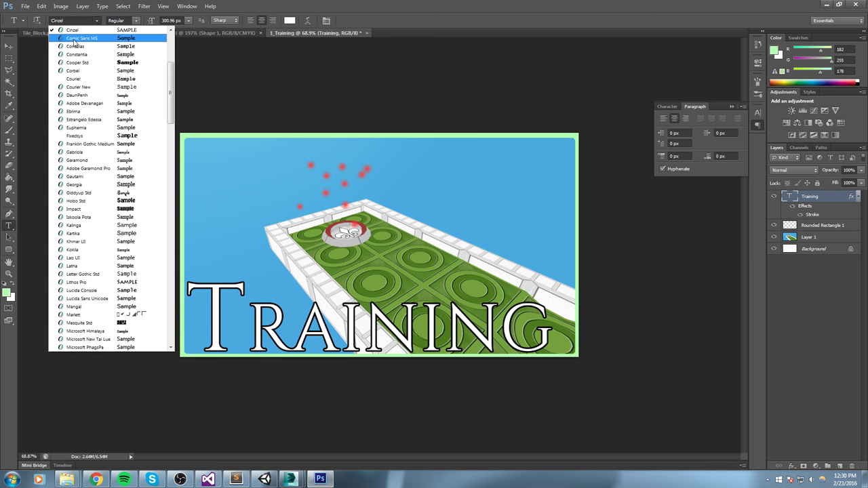
scroll(82, 85, "up", 4)
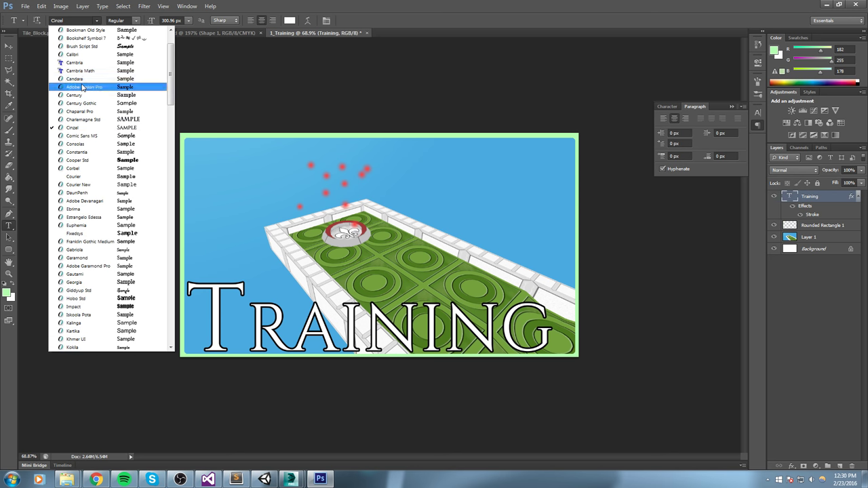
left_click(65, 25)
left_click_drag(65, 22, 1, 20)
key("Return")
Step: Reduce the Training text's height to a font size of about 273 px, keeping its width and a small gap above the lower border
key("ctrl+t")
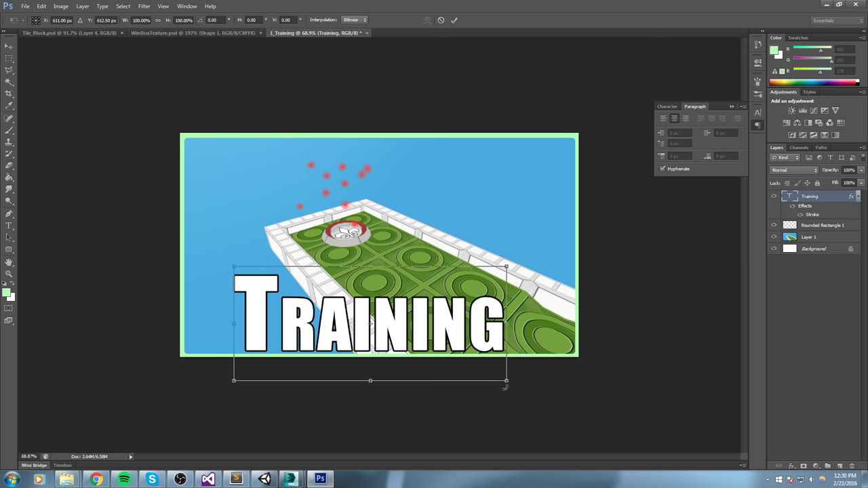
left_click_drag(229, 265, 233, 287)
left_click_drag(401, 327, 400, 321)
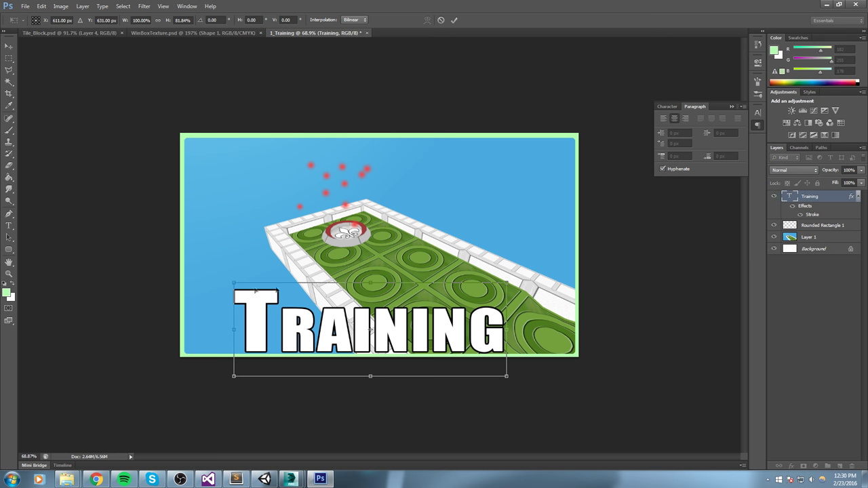
left_click_drag(371, 283, 370, 272)
left_click(455, 20)
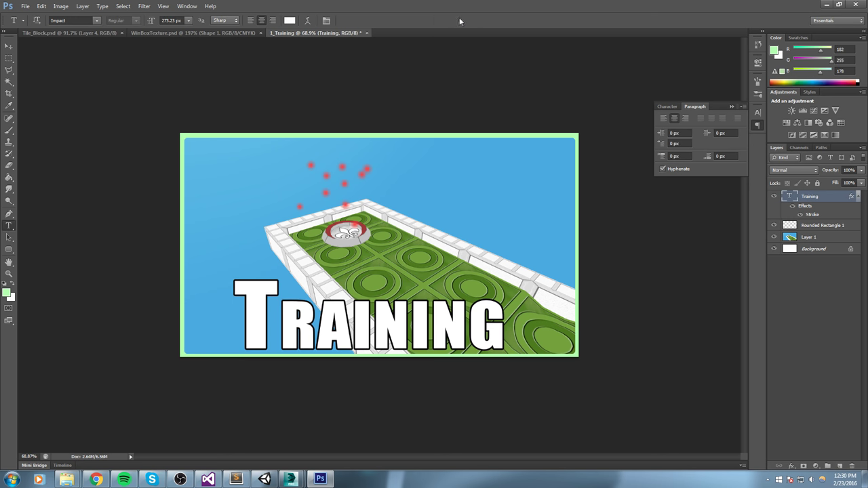
Step: Add a black outside Stroke and a Bevel & Emboss effect to the green border layer
double_click(854, 225)
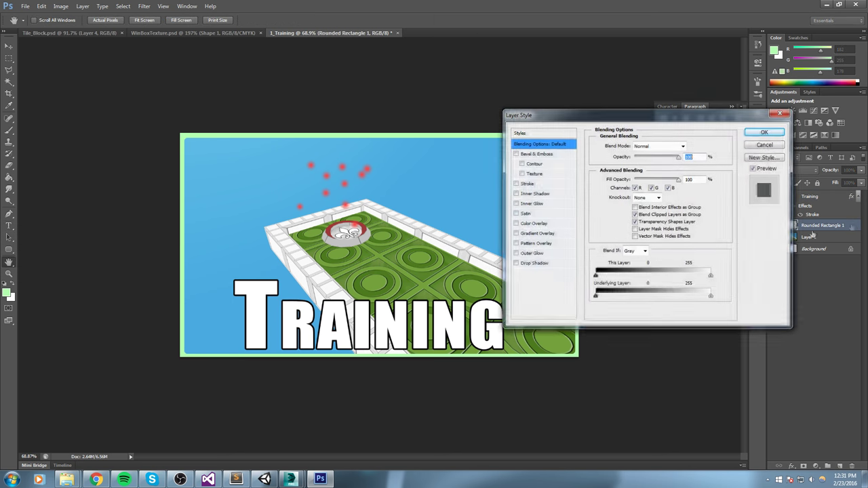
left_click(517, 223)
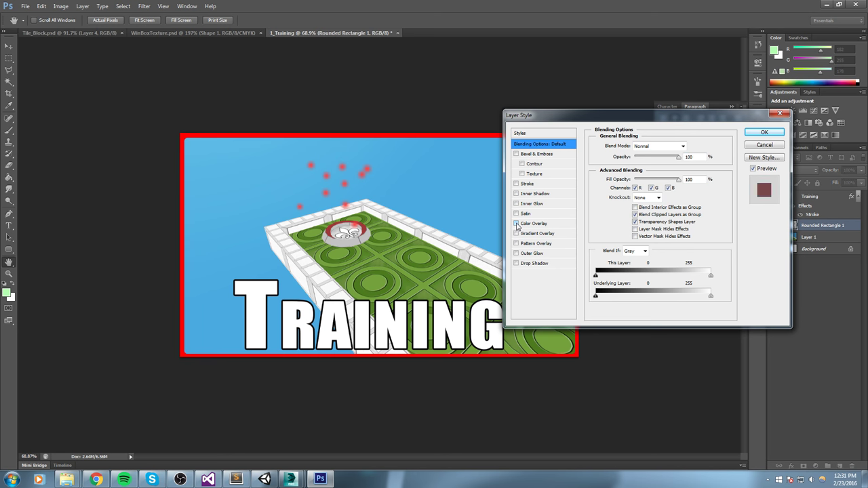
left_click(517, 223)
left_click(516, 184)
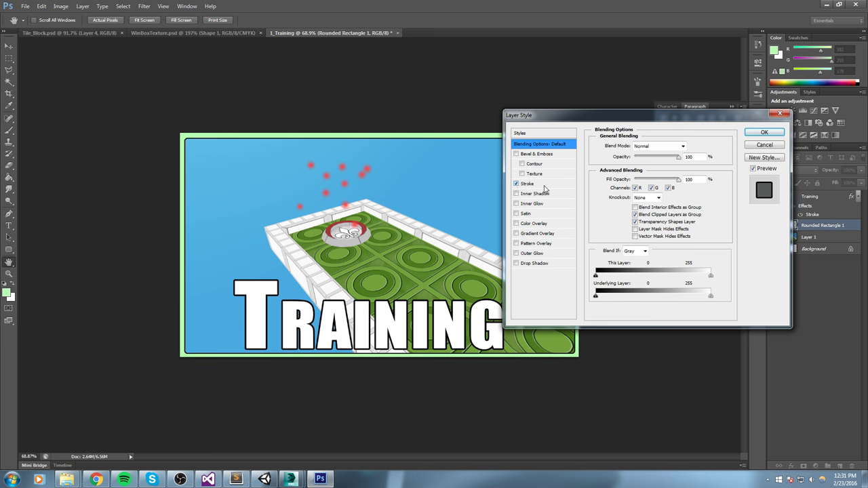
left_click(543, 184)
left_click(516, 155)
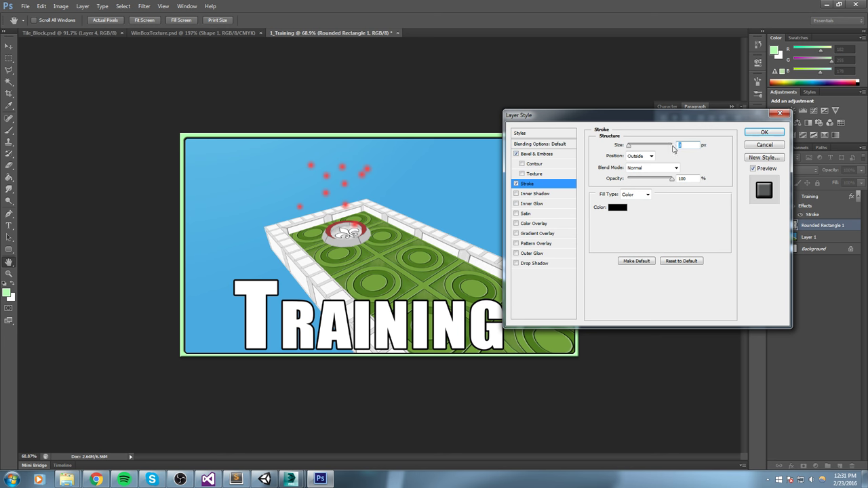
left_click(764, 133)
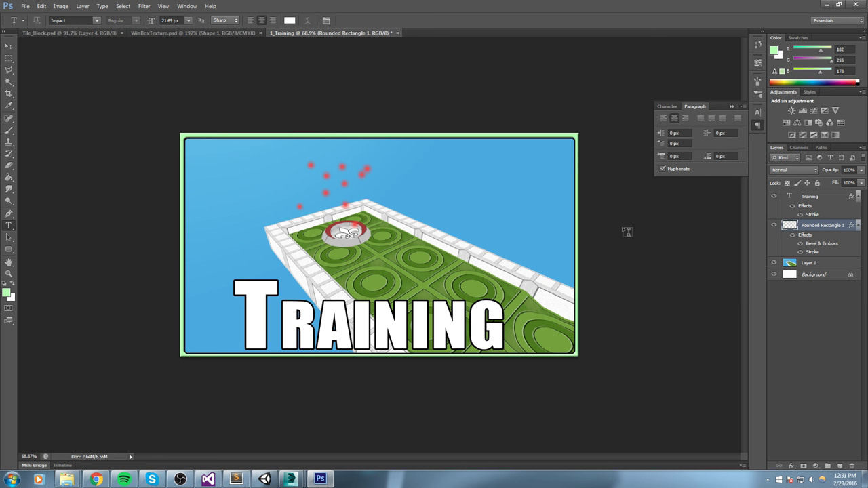
Step: Save the document as a Photoshop file named ThumbnailBase in the MobileRB folder with maximized compatibility
left_click(25, 7)
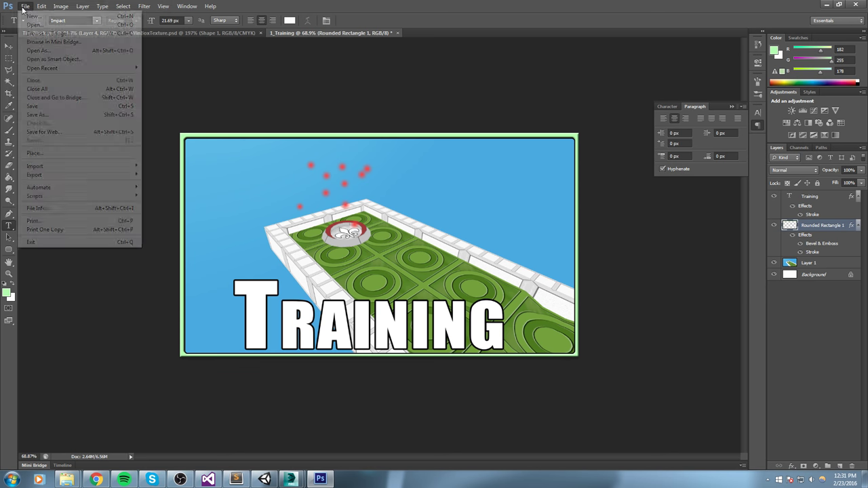
left_click(41, 116)
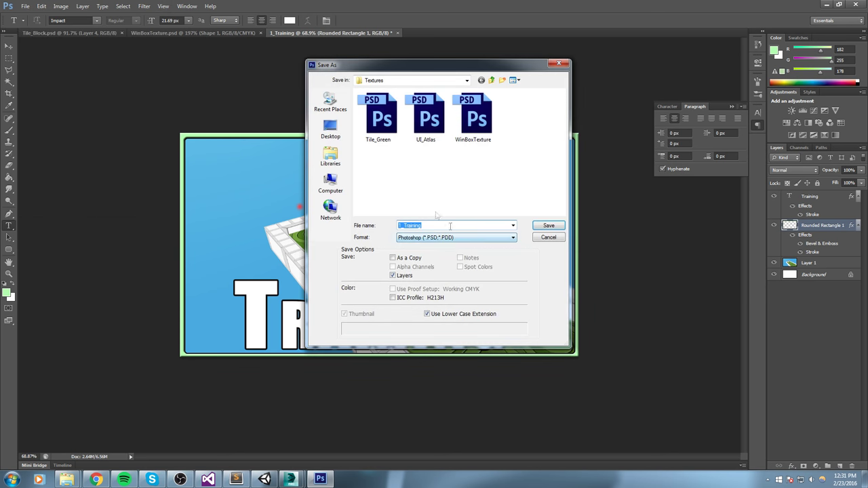
left_click(500, 184)
left_click(465, 80)
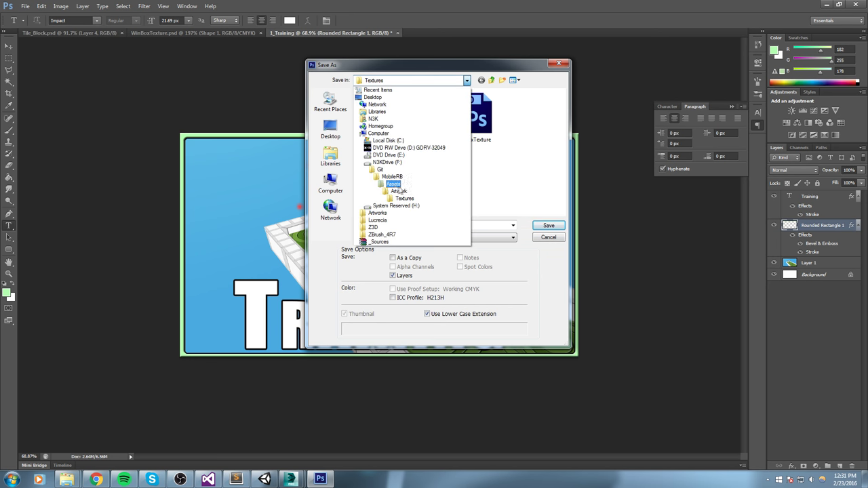
left_click(394, 184)
right_click(394, 184)
left_click(465, 81)
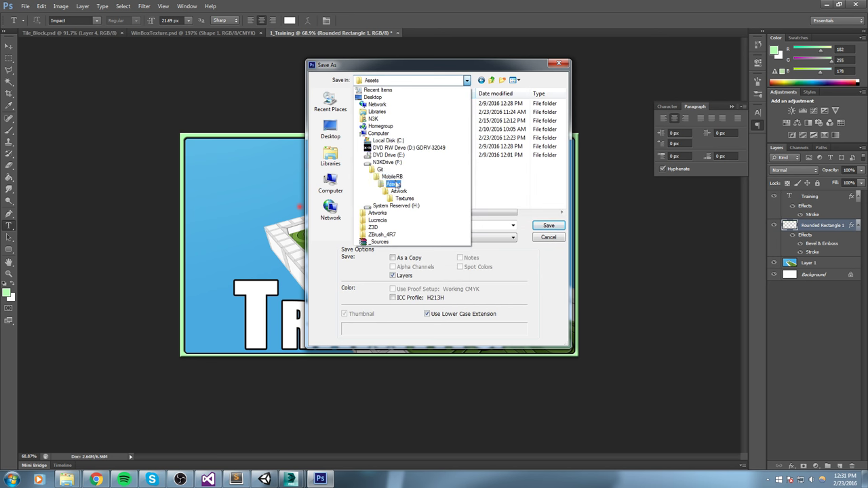
left_click(395, 177)
left_click_drag(441, 225, 362, 221)
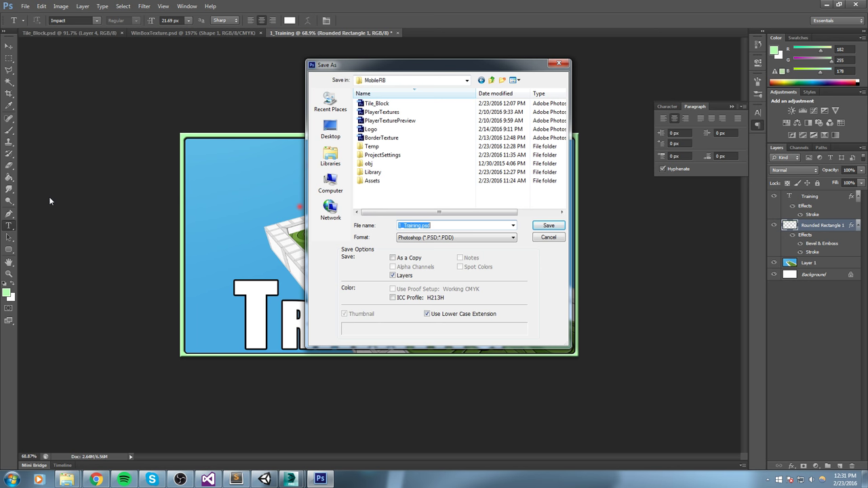
type("ThumbnailBase")
key("Return")
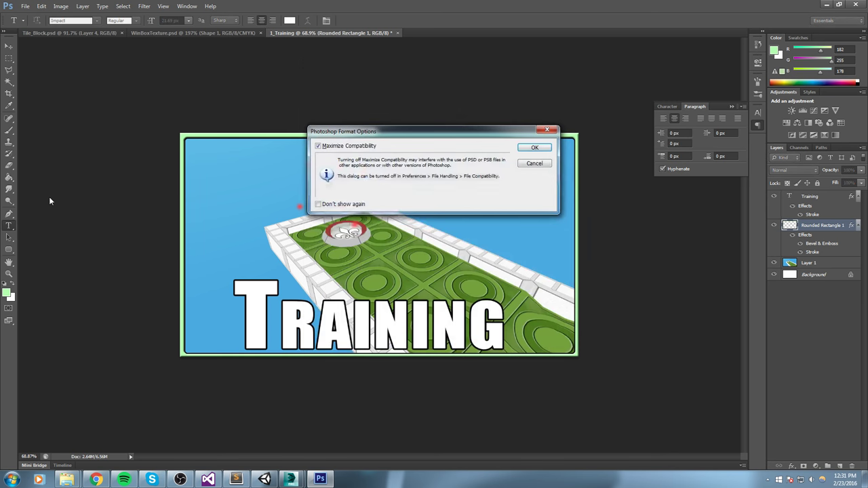
key("Return")
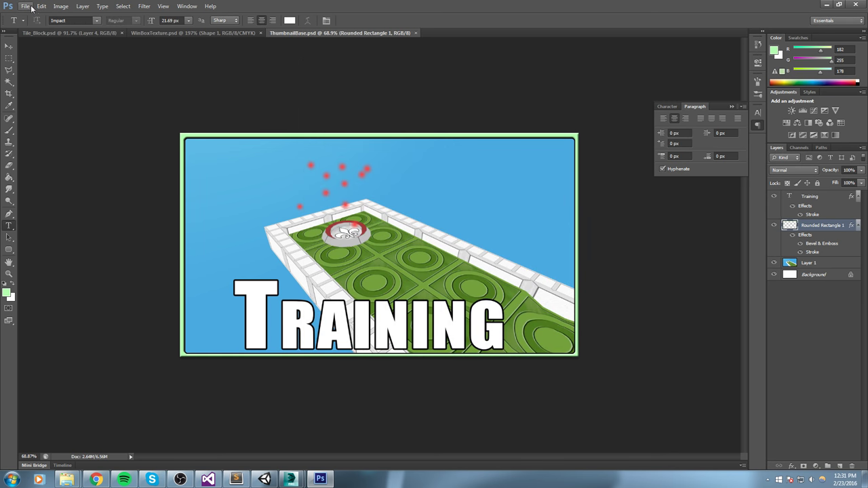
Step: Save a PNG copy over the existing 1_Training image in the project's Levels folder under Assets
left_click(31, 7)
left_click(68, 117)
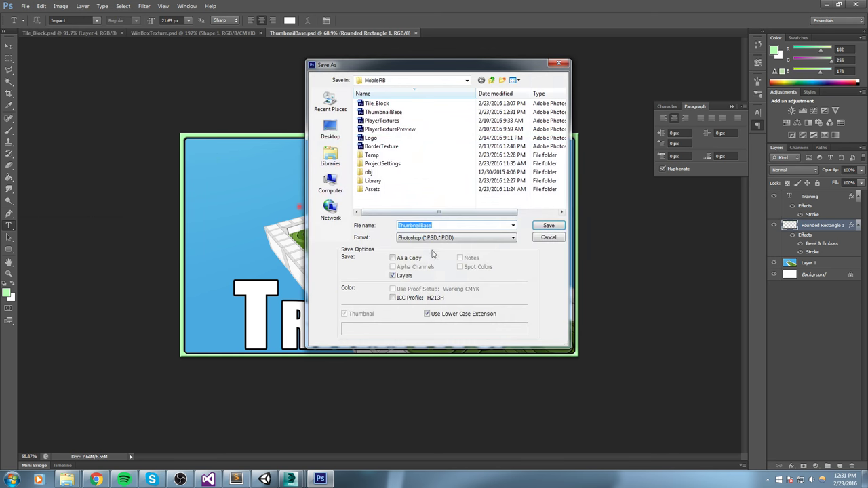
left_click(456, 237)
left_click(424, 334)
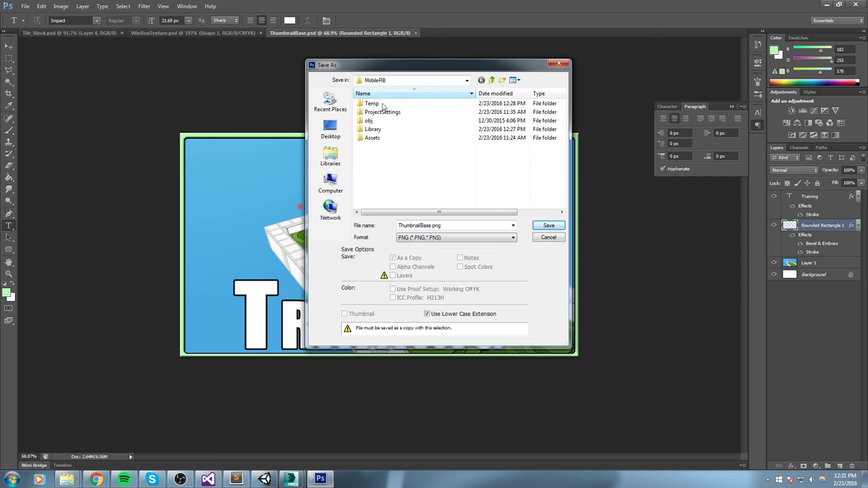
double_click(372, 137)
double_click(390, 129)
double_click(378, 112)
left_click(386, 130)
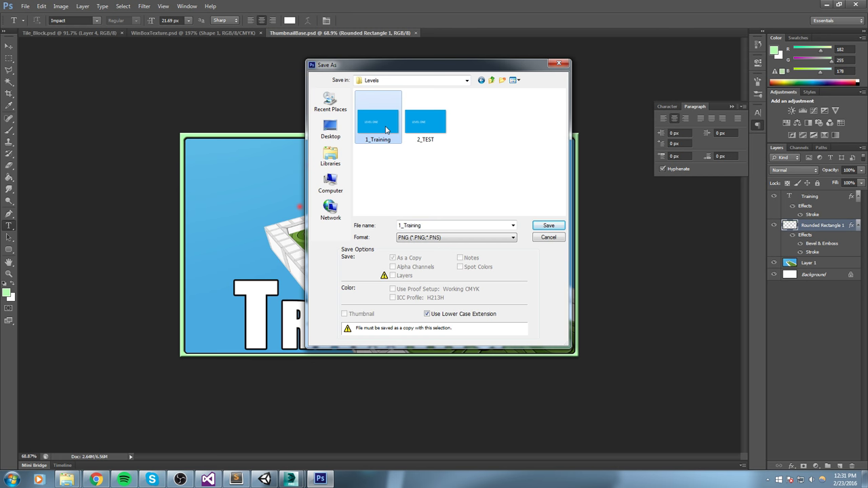
left_click(559, 229)
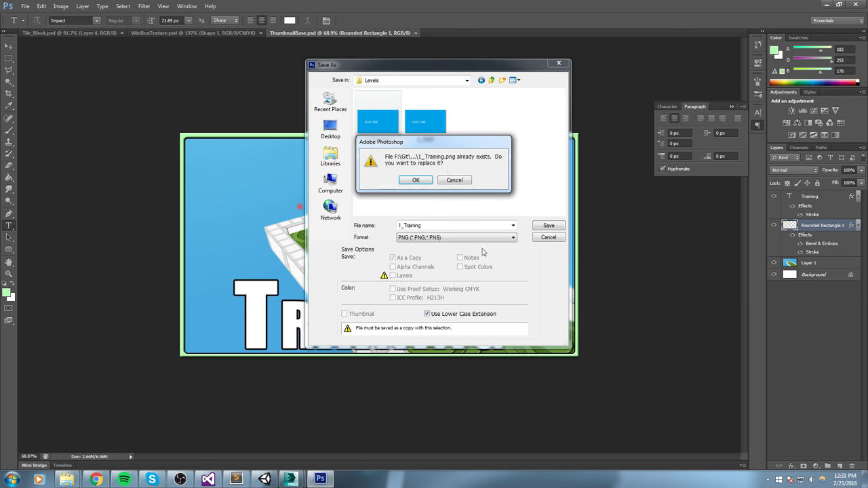
left_click(420, 180)
left_click(449, 150)
Step: Switch to Unity, run the MainMenu scene and open Level Selection to check the new Training thumbnail
left_click(266, 480)
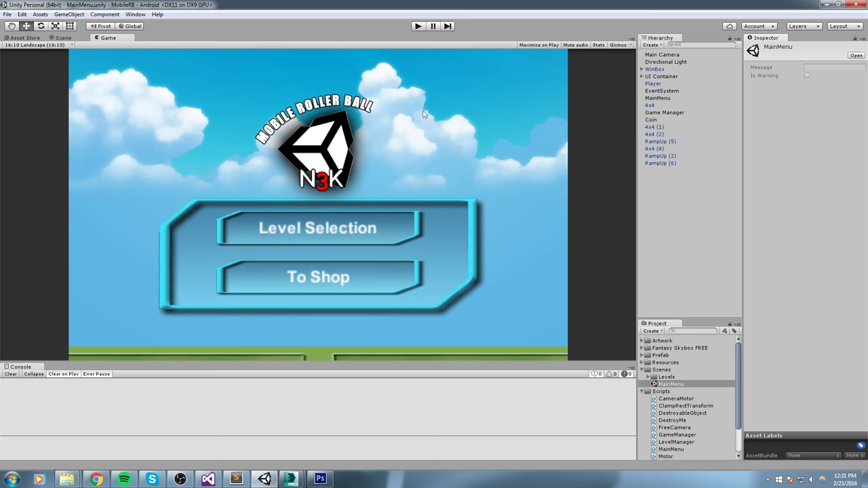
left_click(419, 27)
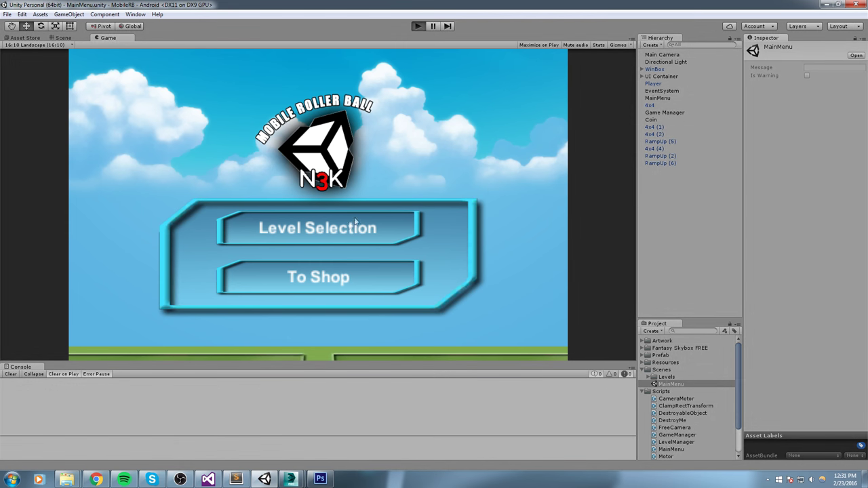
left_click(324, 229)
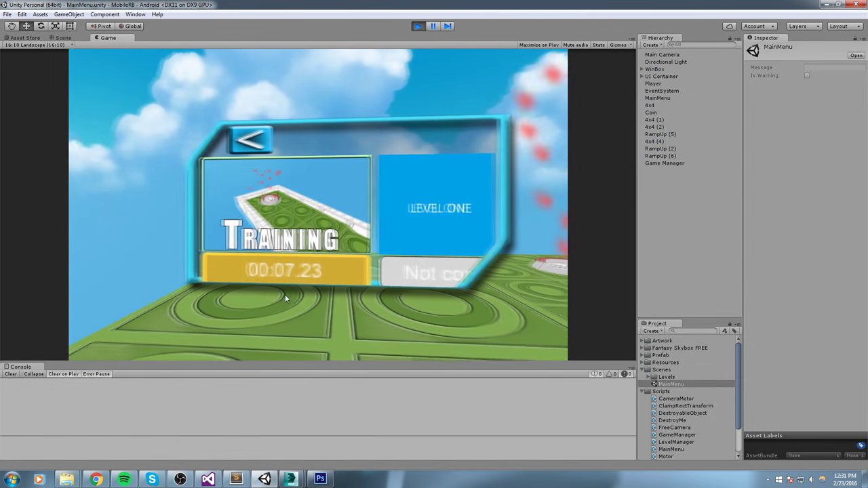
left_click_drag(398, 190, 277, 190)
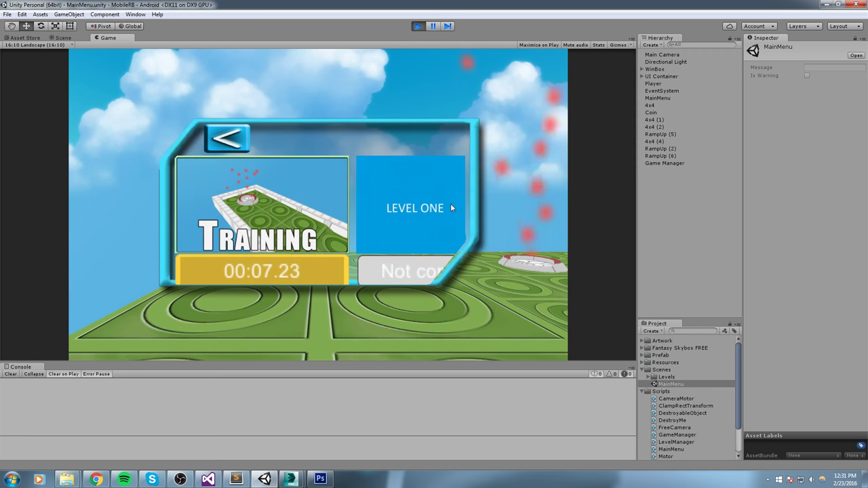
Step: Play the Training level to the goal using the boost, and stop the play test
left_click(277, 190)
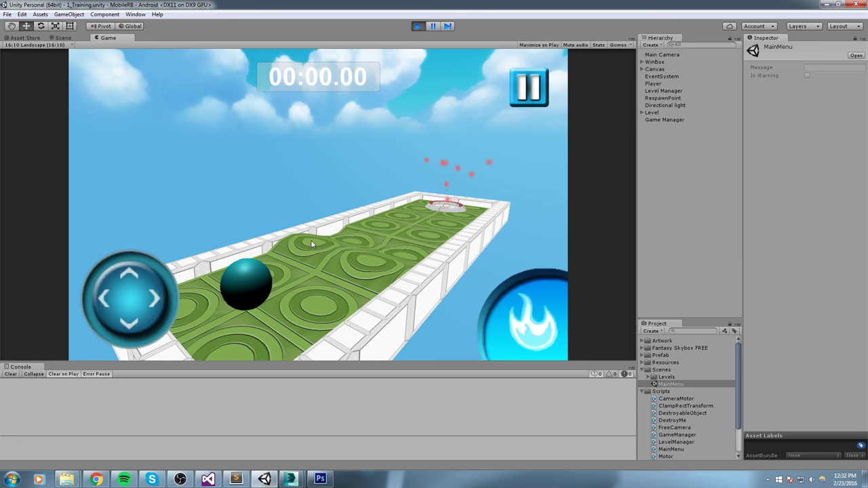
left_click(535, 315)
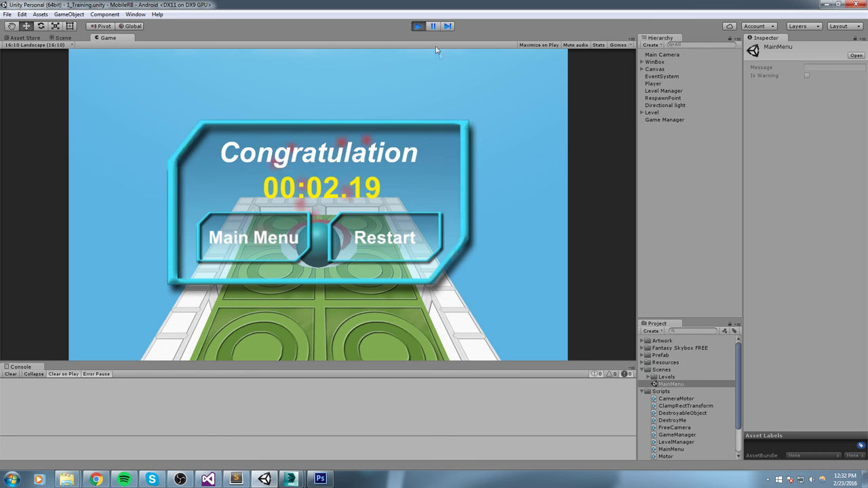
left_click(417, 26)
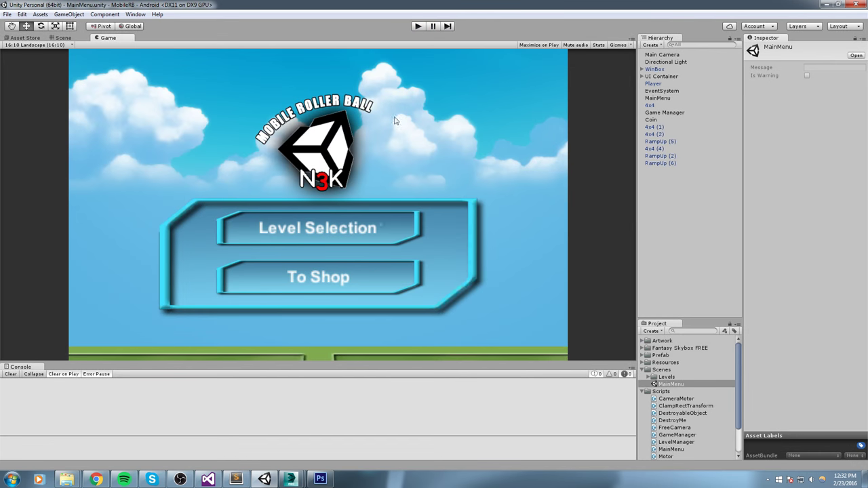
Step: Run the main menu again, replay the Training level from Level Selection with a boost to the goal, and end play mode
key("ctrl+p")
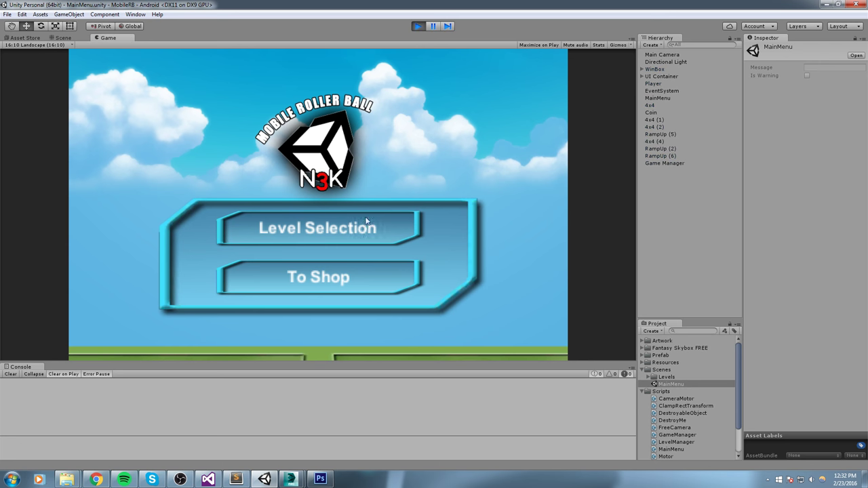
left_click(369, 226)
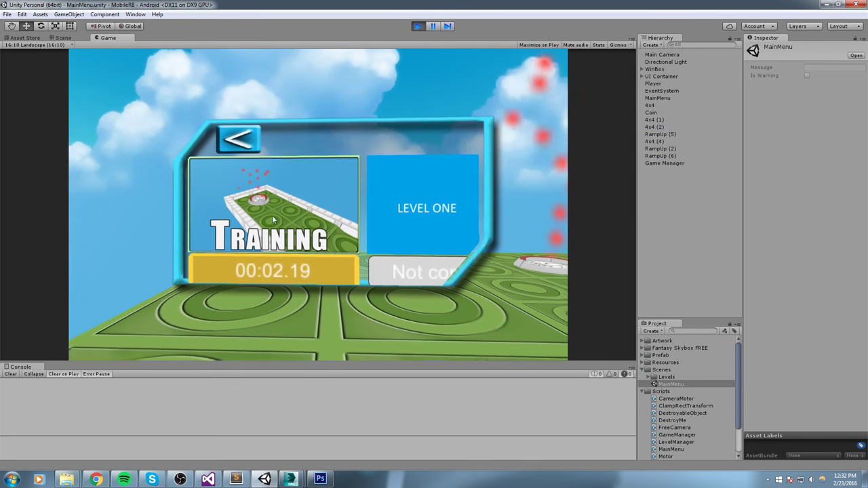
left_click(252, 224)
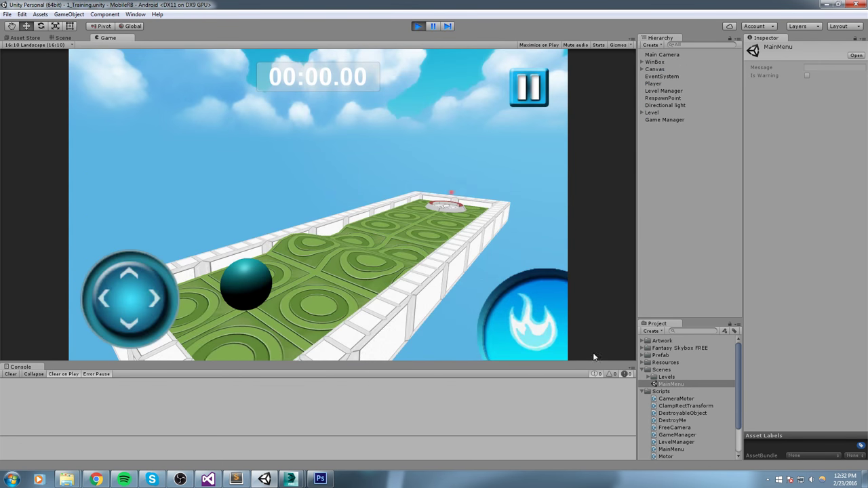
key("w")
left_click(540, 327)
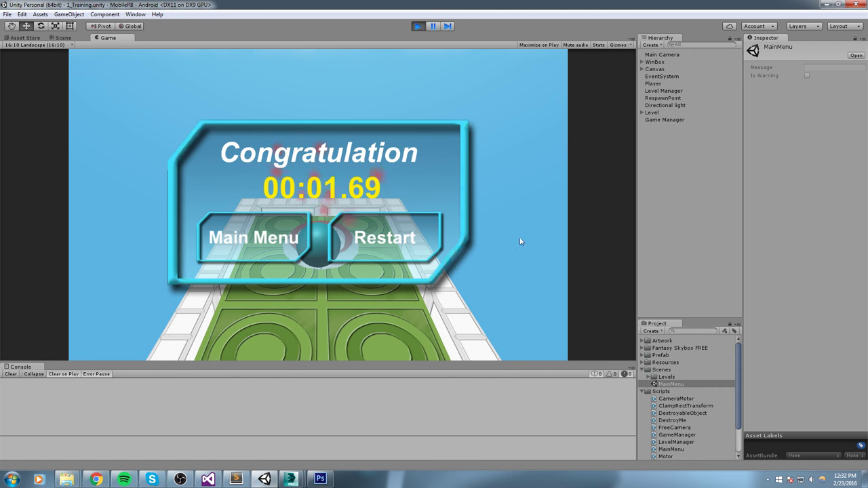
left_click(419, 26)
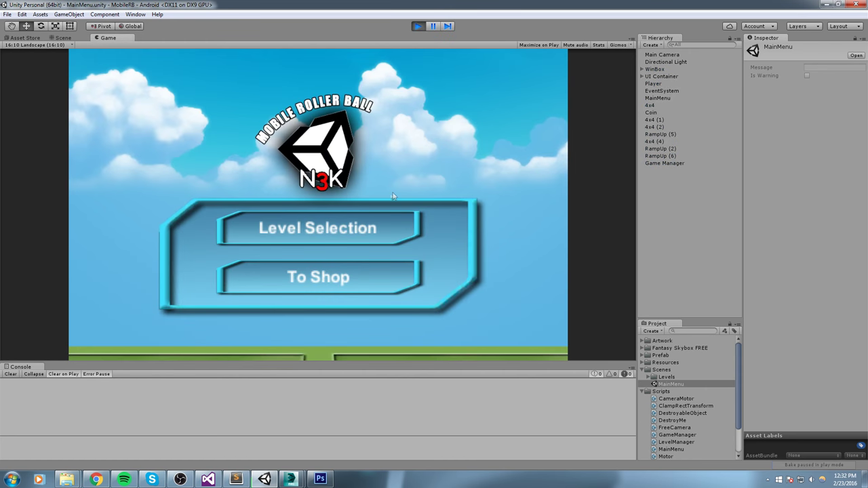
Step: Play the Training level once more from Level Selection, boosting the ball onto the goal, and stop the game
left_click(351, 219)
left_click(377, 191)
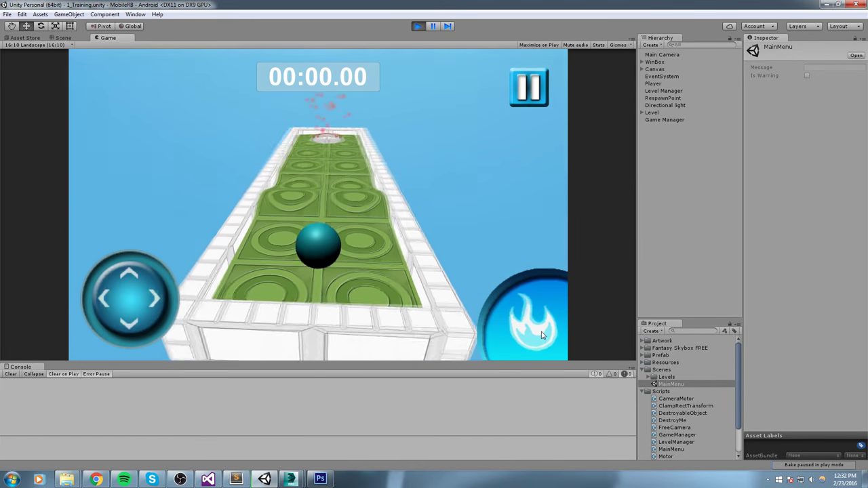
left_click(544, 329)
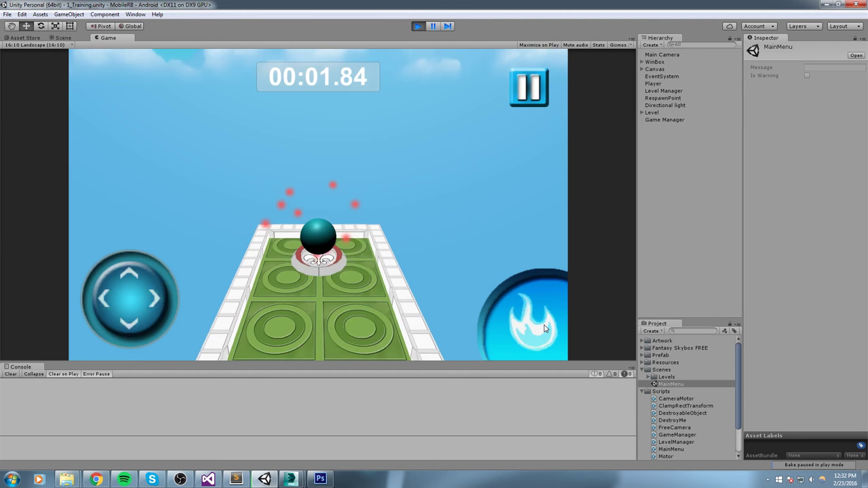
left_click(416, 26)
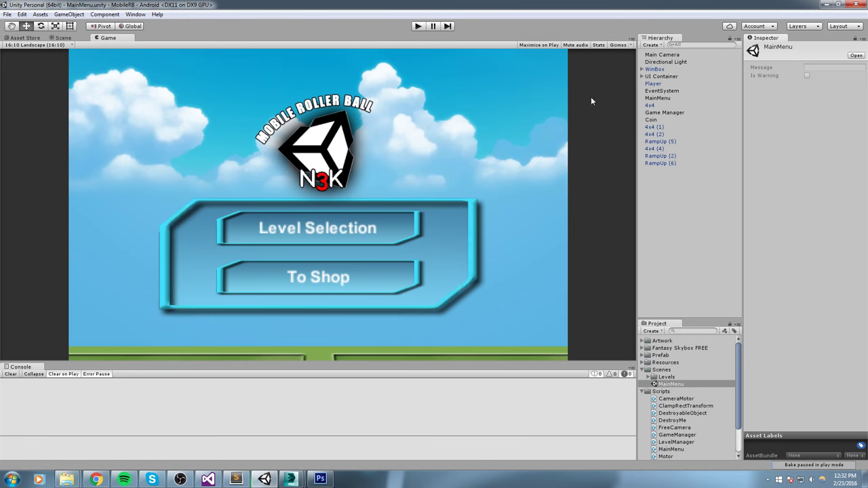
Step: Open the 1_Training scene from the Levels folder and focus on the Level Manager object in the Scene view
left_click(647, 377)
double_click(676, 384)
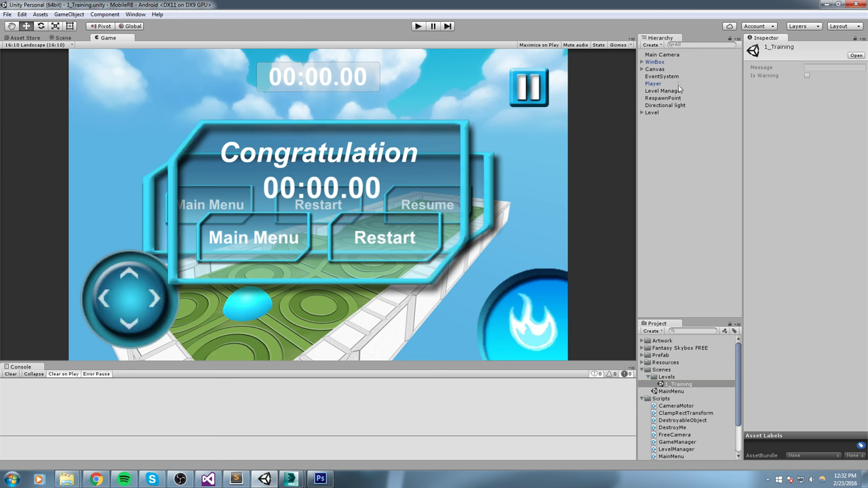
left_click(61, 38)
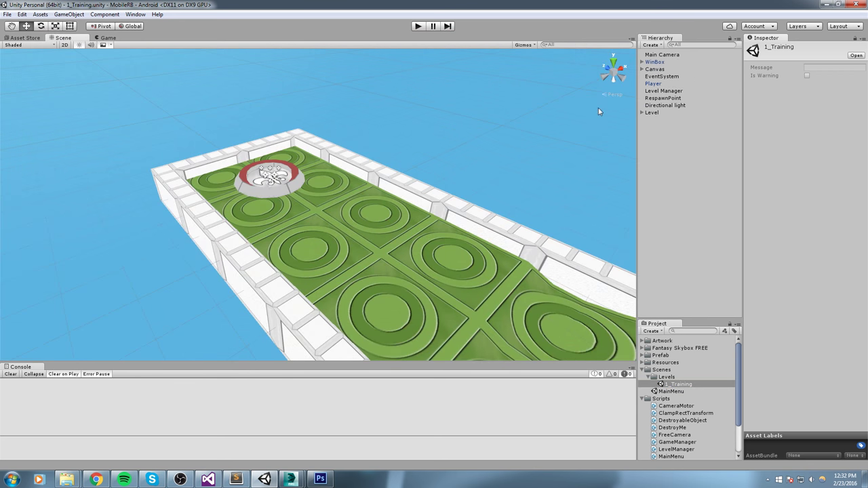
double_click(663, 90)
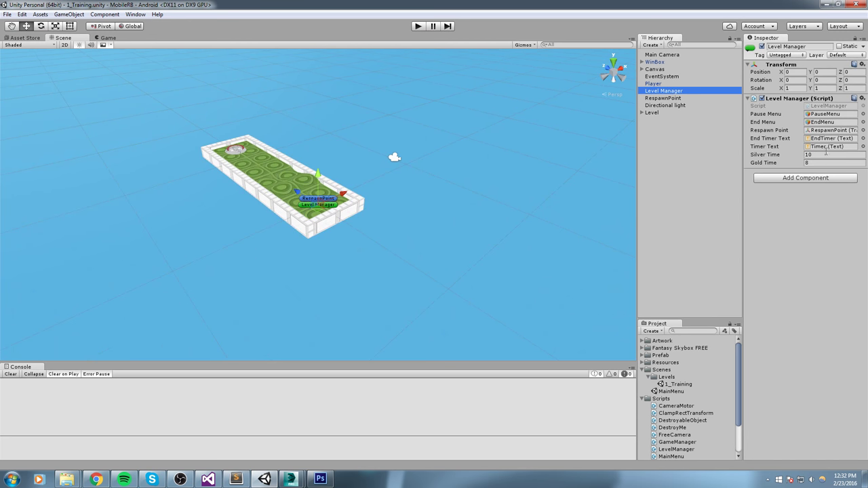
Step: Set the Level Manager's Gold Time to 1.75 and Silver Time to 2, save the scene, and collapse the script component
left_click(818, 162)
type("1.75")
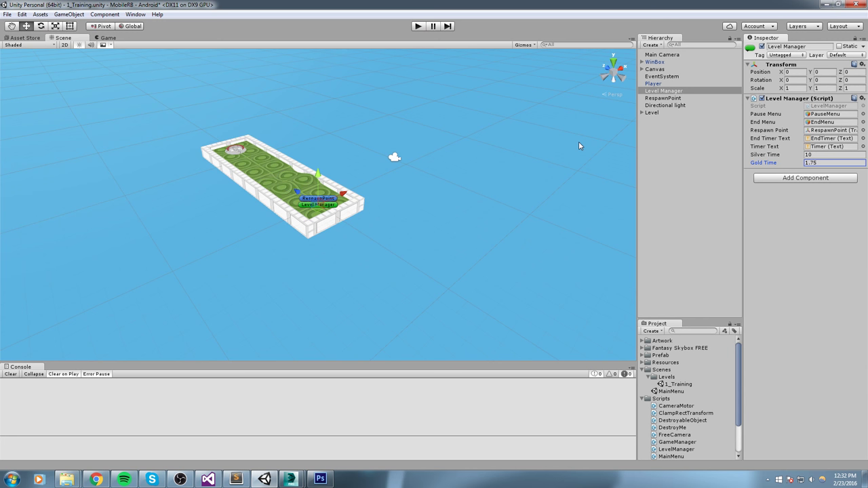
left_click(826, 155)
middle_click_drag(579, 126, 572, 142)
key("ctrl+s")
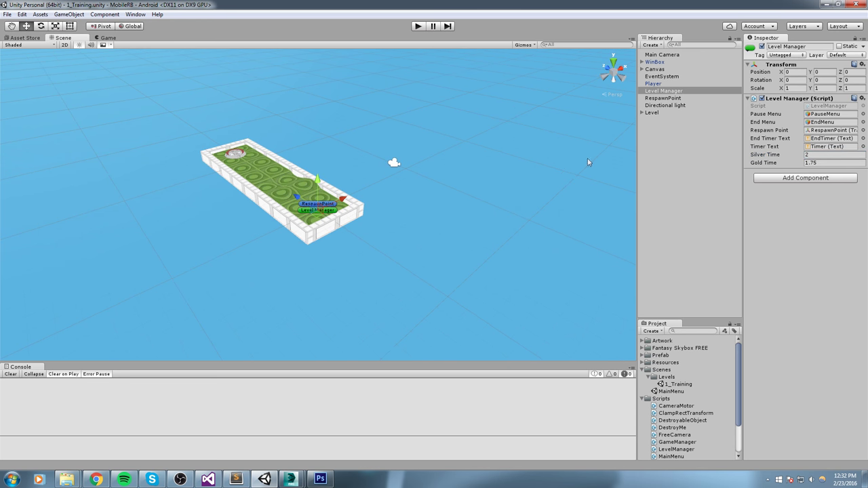
left_click(786, 100)
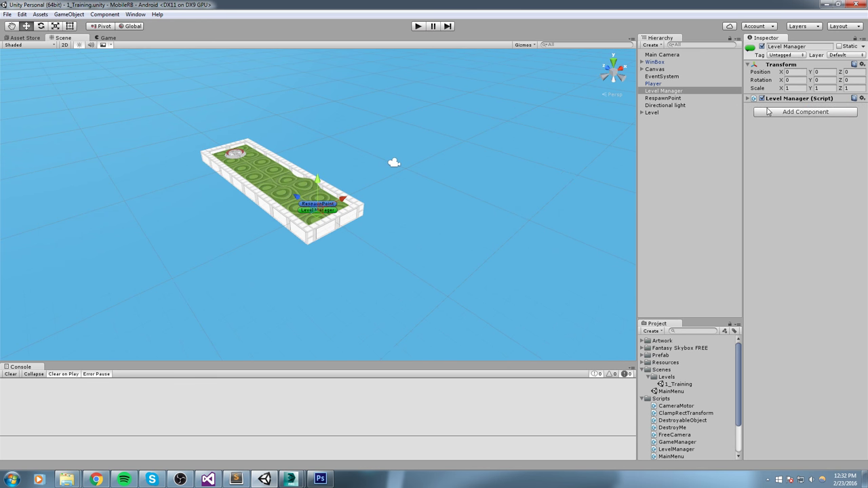